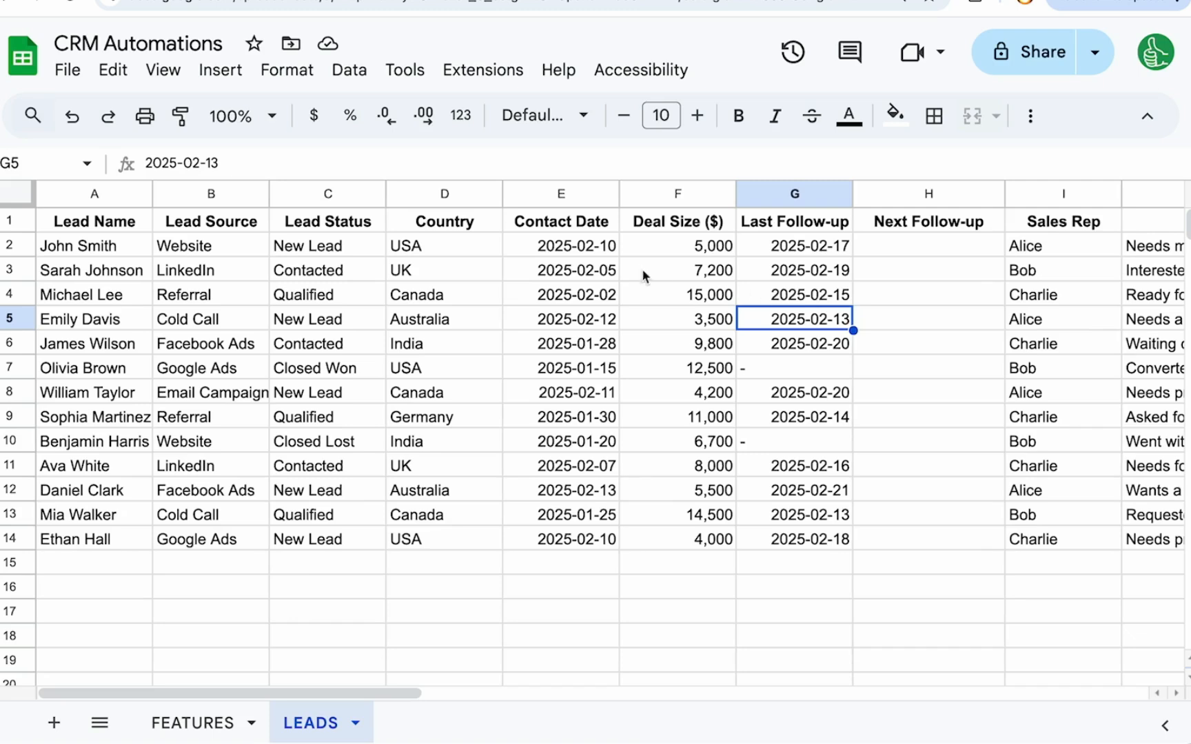
Step: Review the planned automation features on the FEATURES sheet, from category drop-downs to archiving lost leads
left_click(192, 723)
left_click(206, 256)
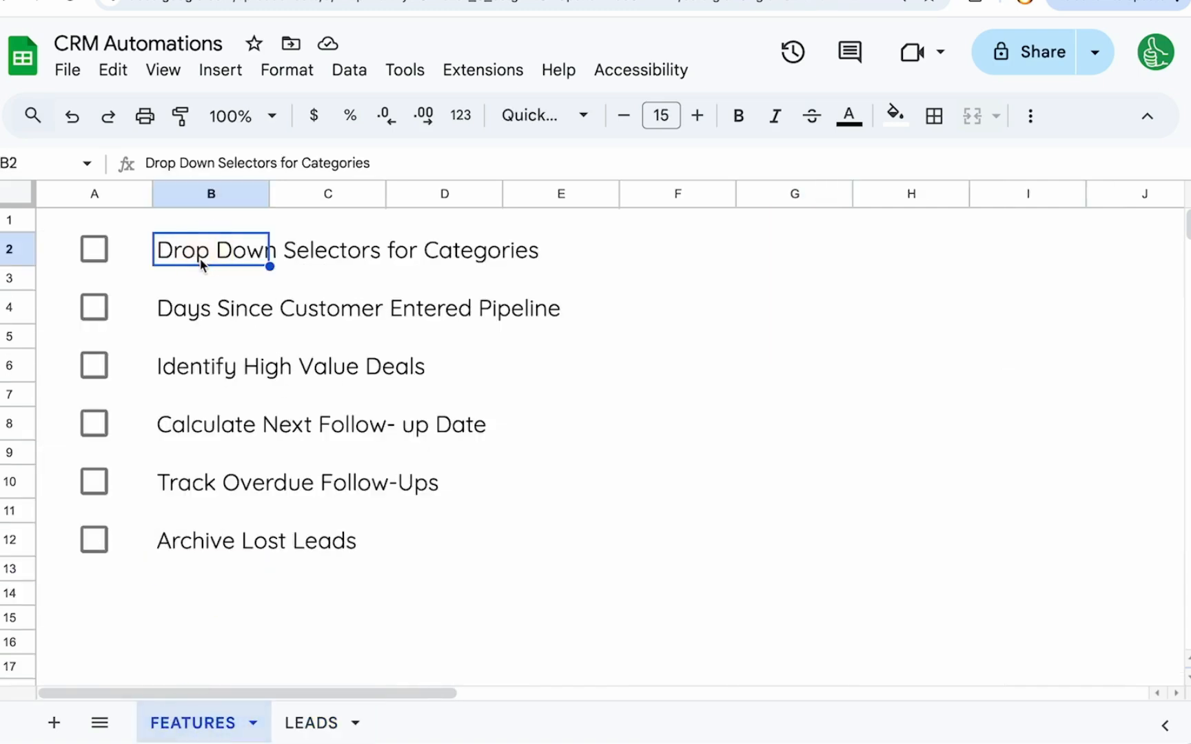
left_click(190, 316)
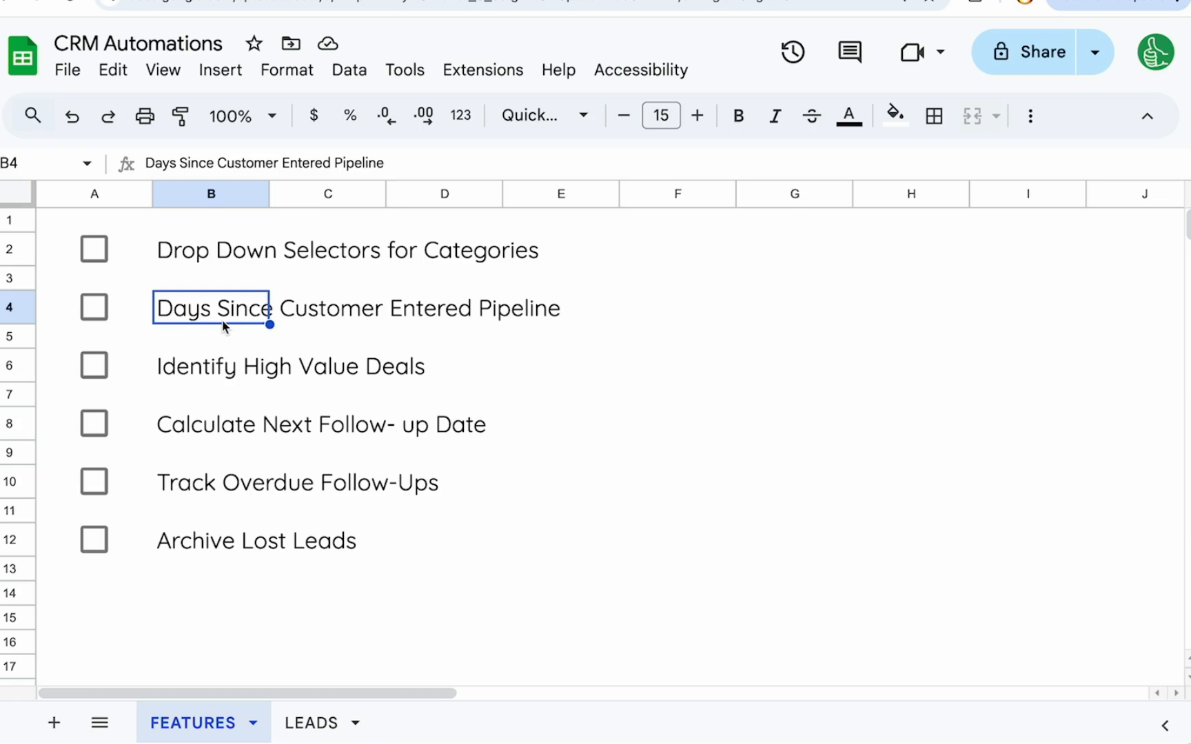
left_click(217, 339)
left_click(214, 364)
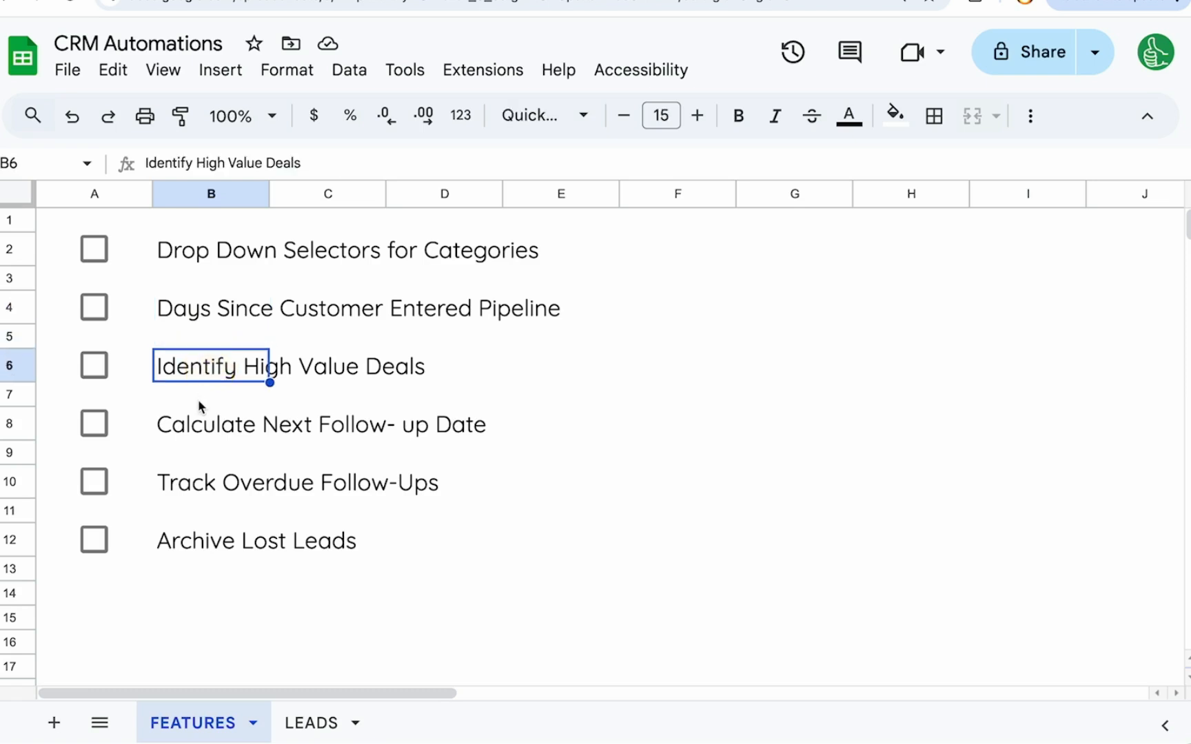
left_click(182, 436)
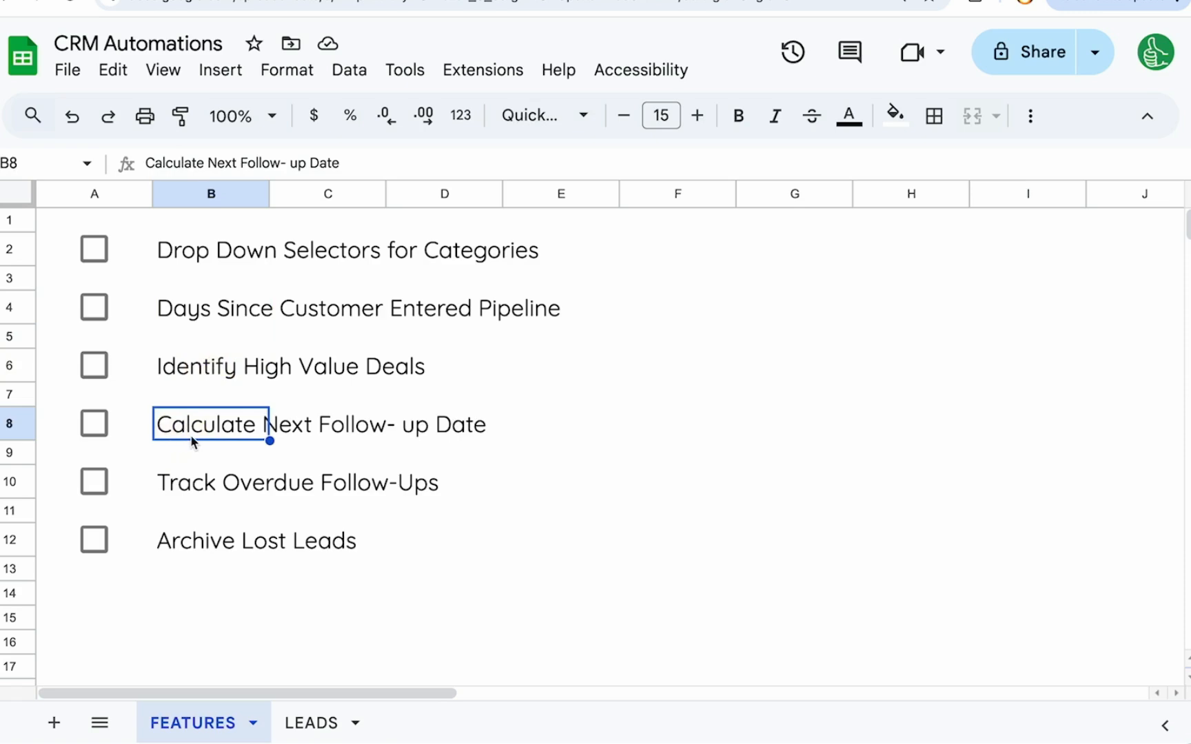
left_click(188, 485)
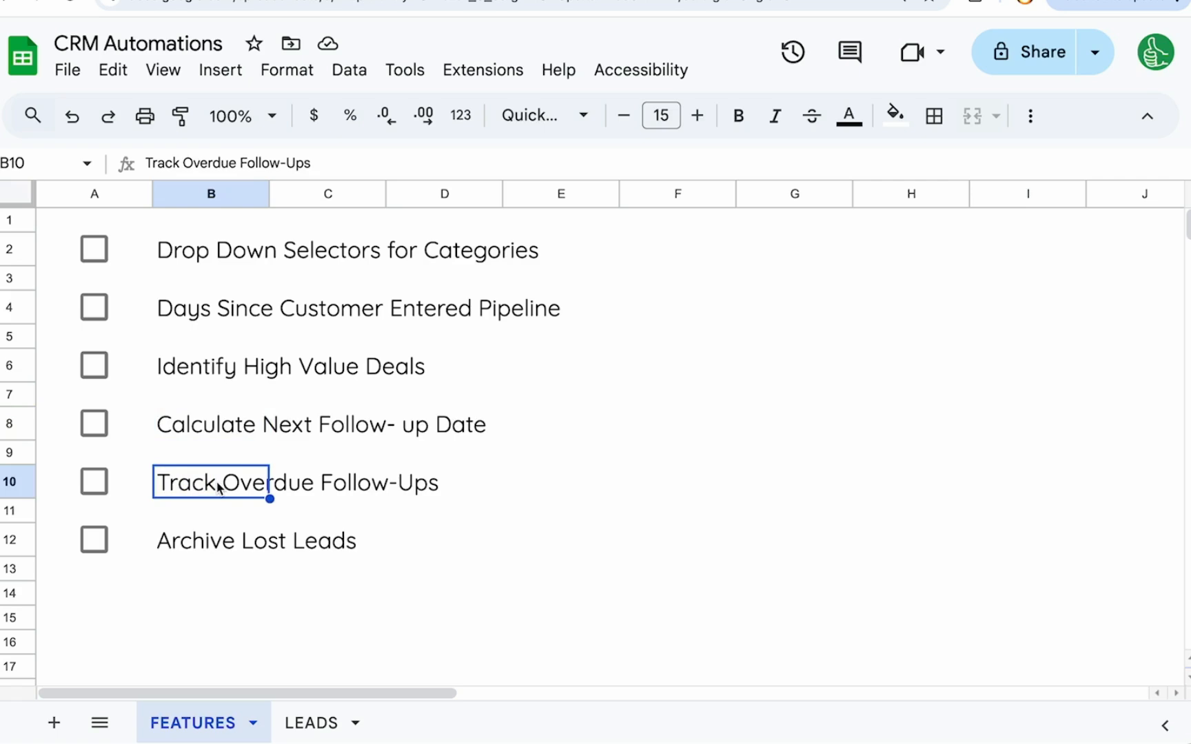
left_click(211, 548)
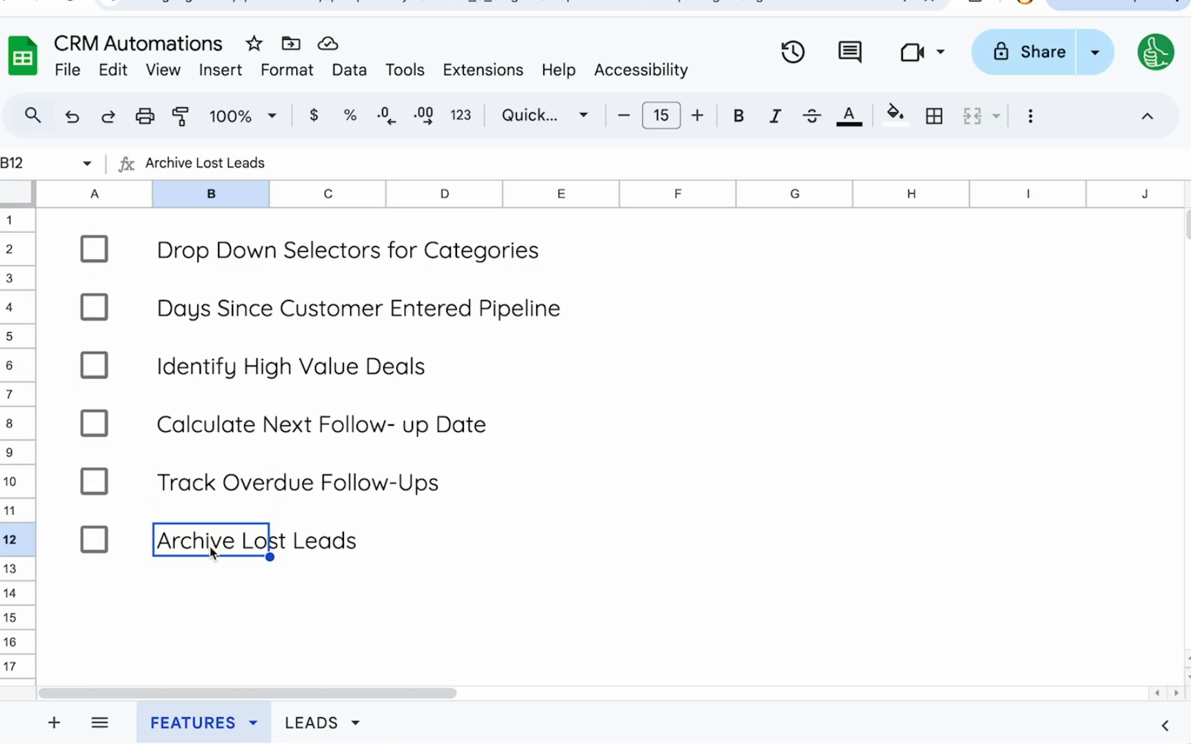
Step: On the LEADS sheet, turn the Lead Source cells B2:B14 into dropdowns built from their existing values
left_click(311, 723)
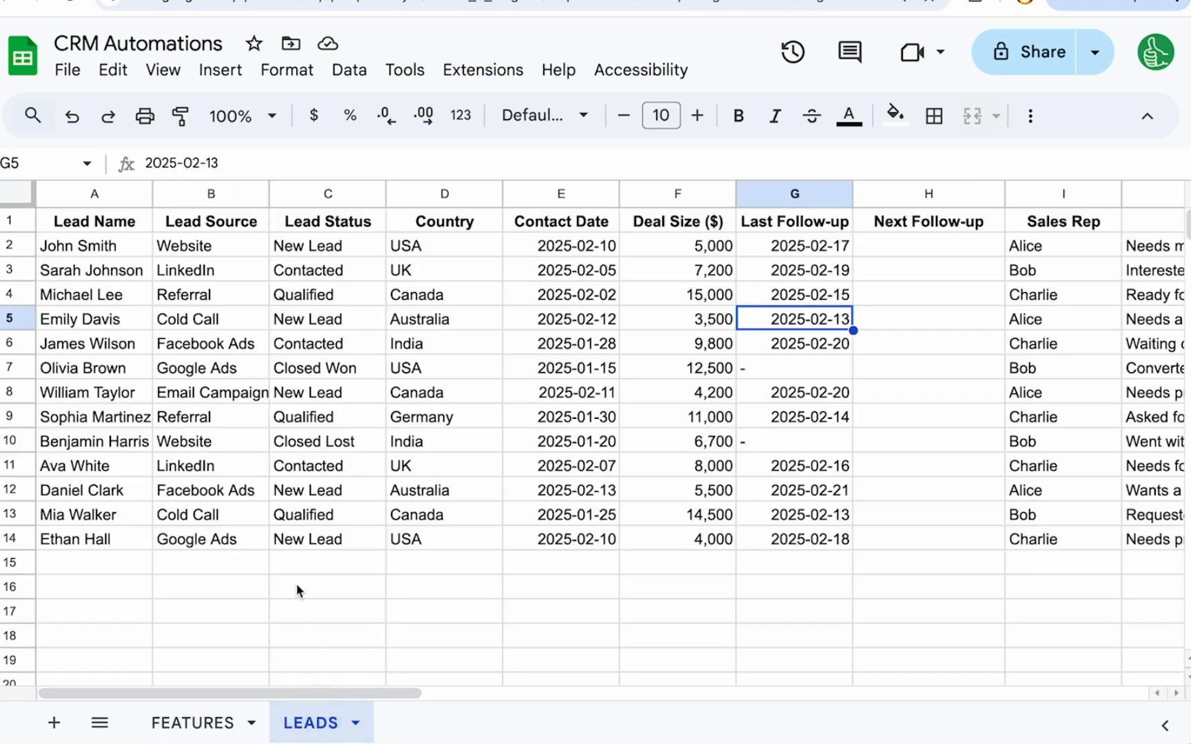
left_click(331, 250)
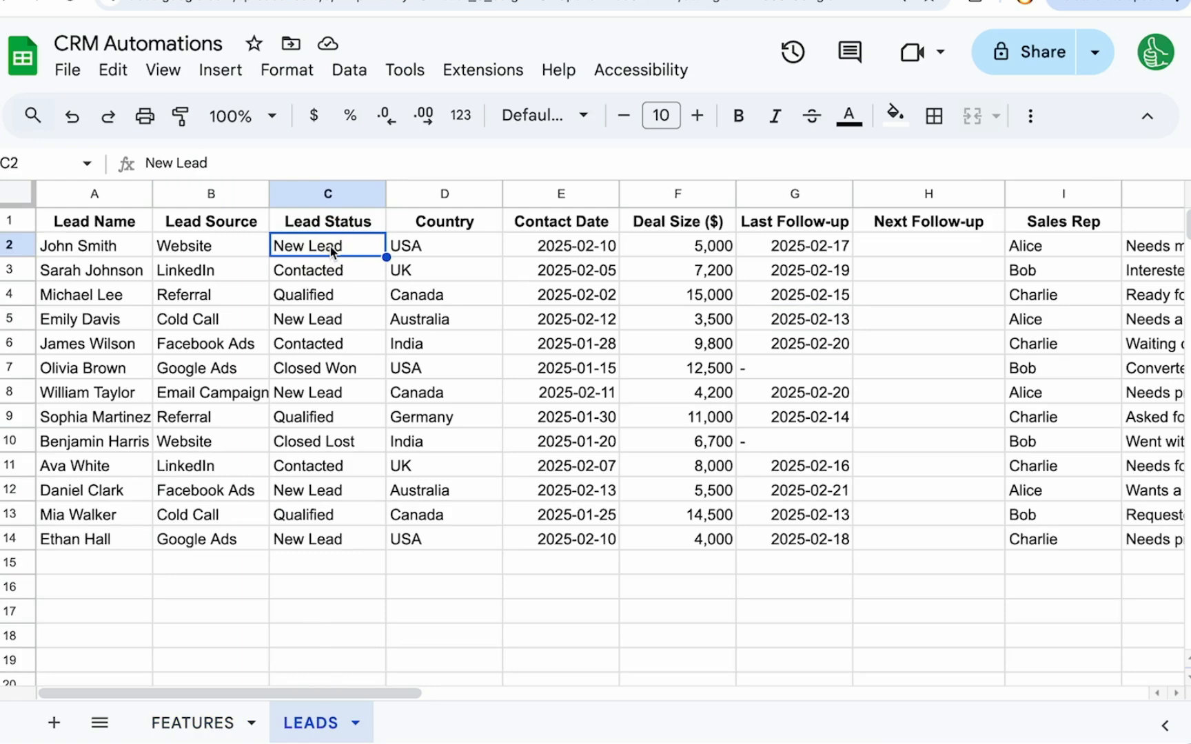
left_click_drag(234, 247, 237, 548)
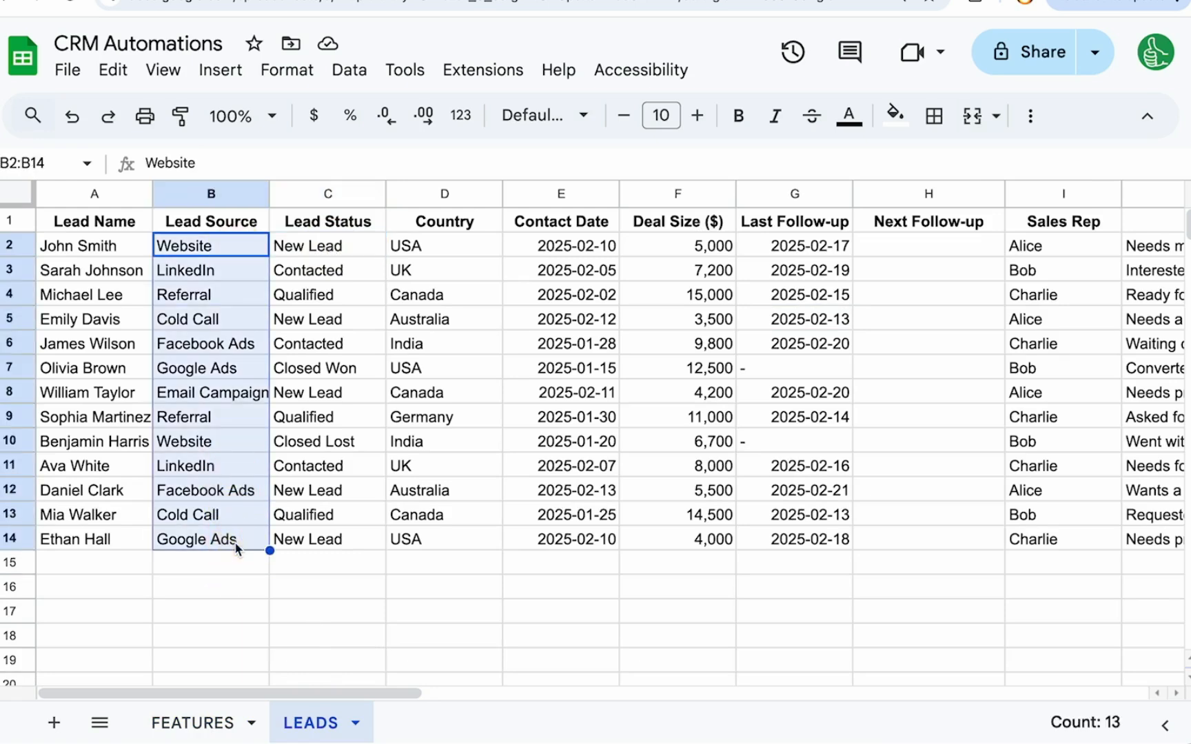
right_click(214, 316)
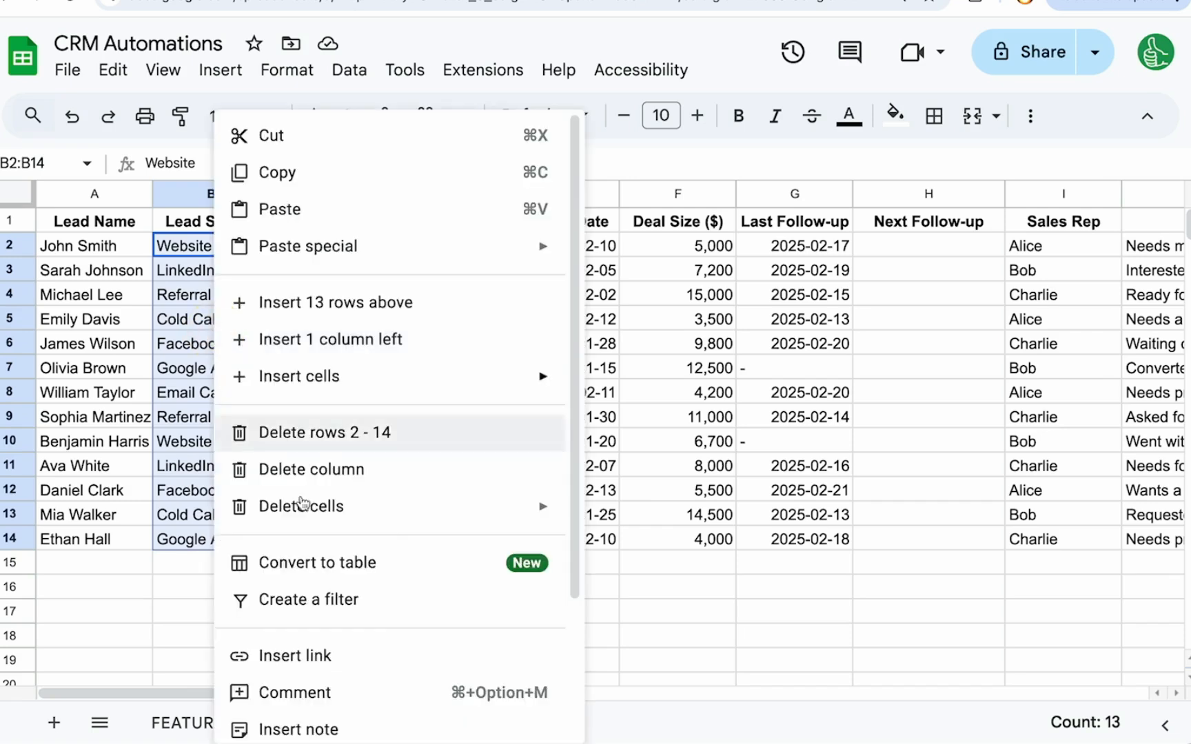
scroll(330, 531, "down", 3)
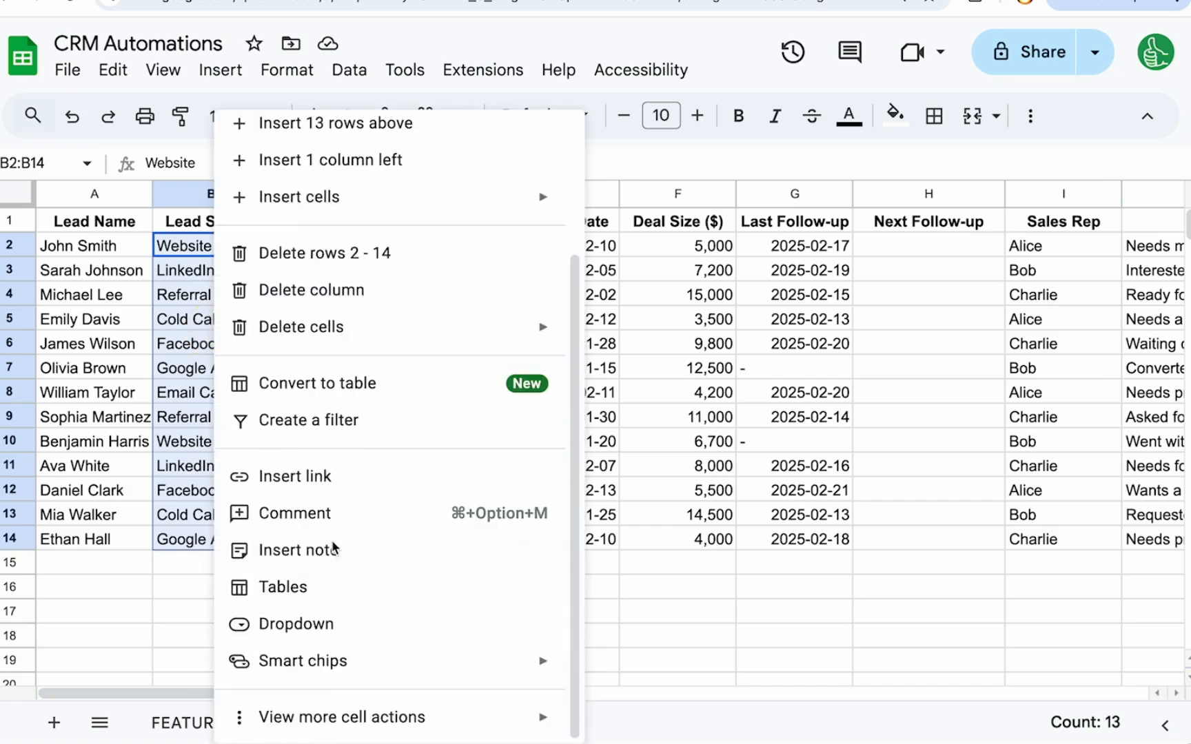
left_click(324, 627)
scroll(1014, 430, "down", 1)
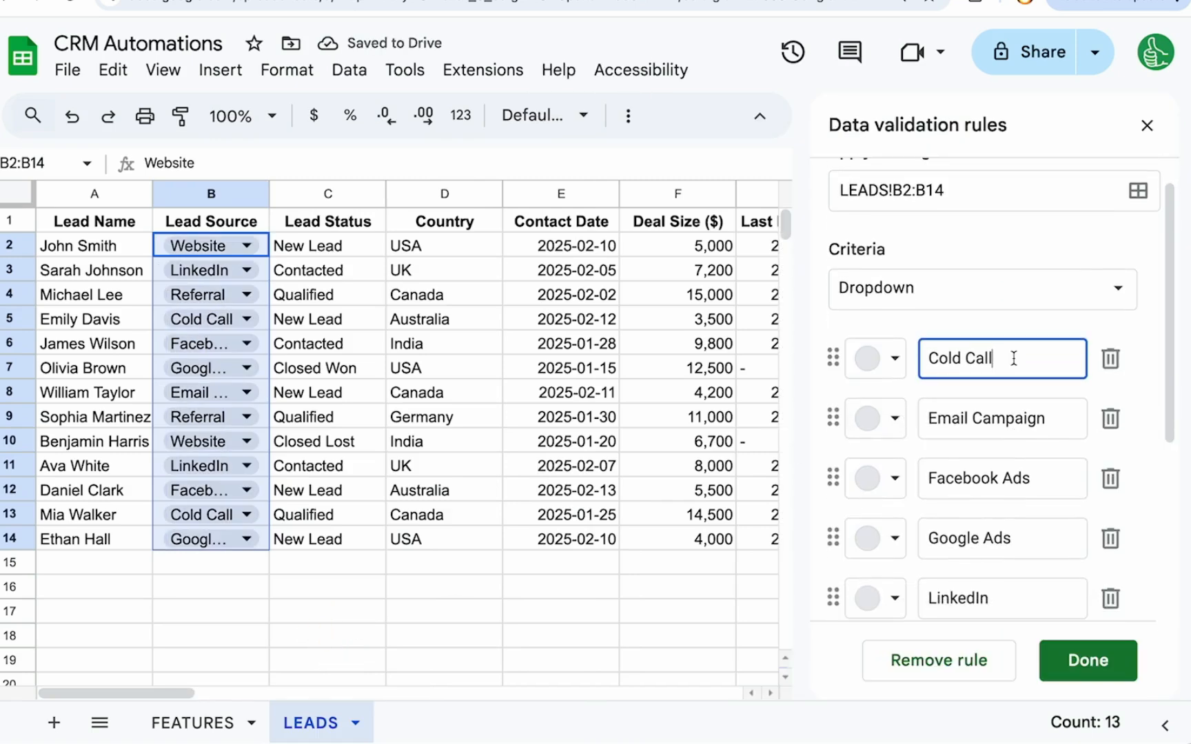
scroll(1013, 357, "down", 5)
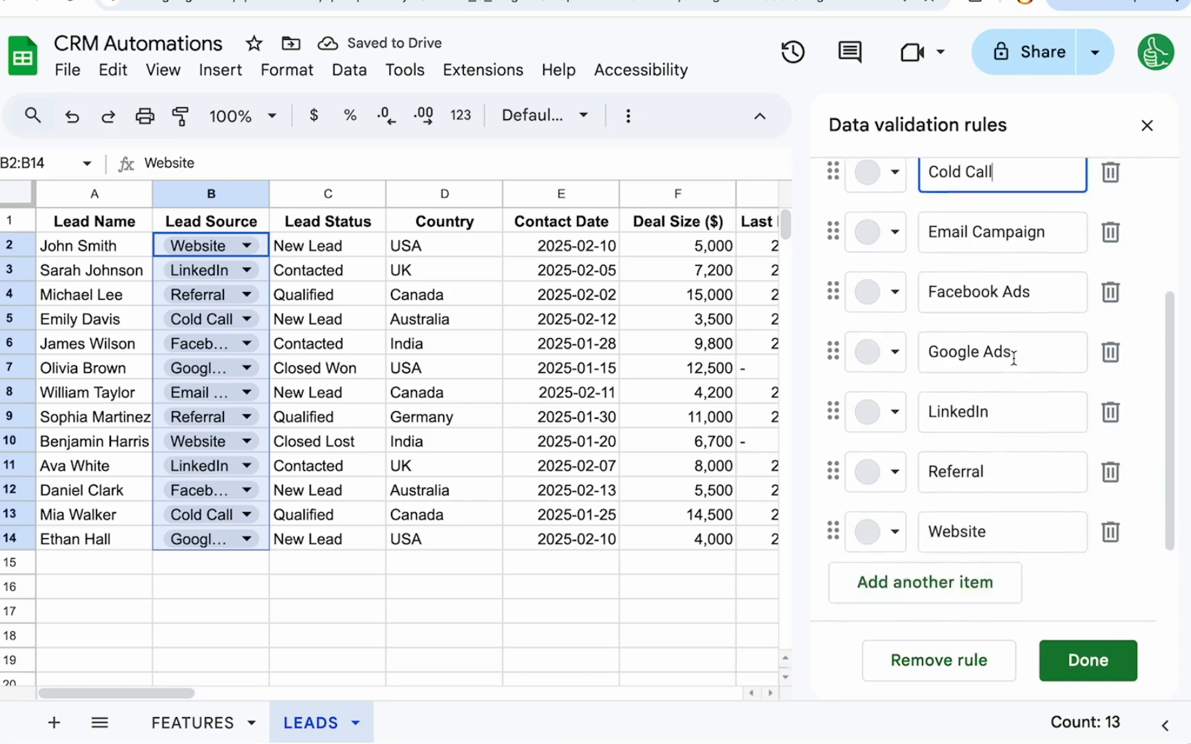
Step: Colour the Lead Source options: Facebook Ads light blue, Google Ads light green, Email Campaign light yellow and Cold Call dark blue
scroll(1013, 358, "up", 4)
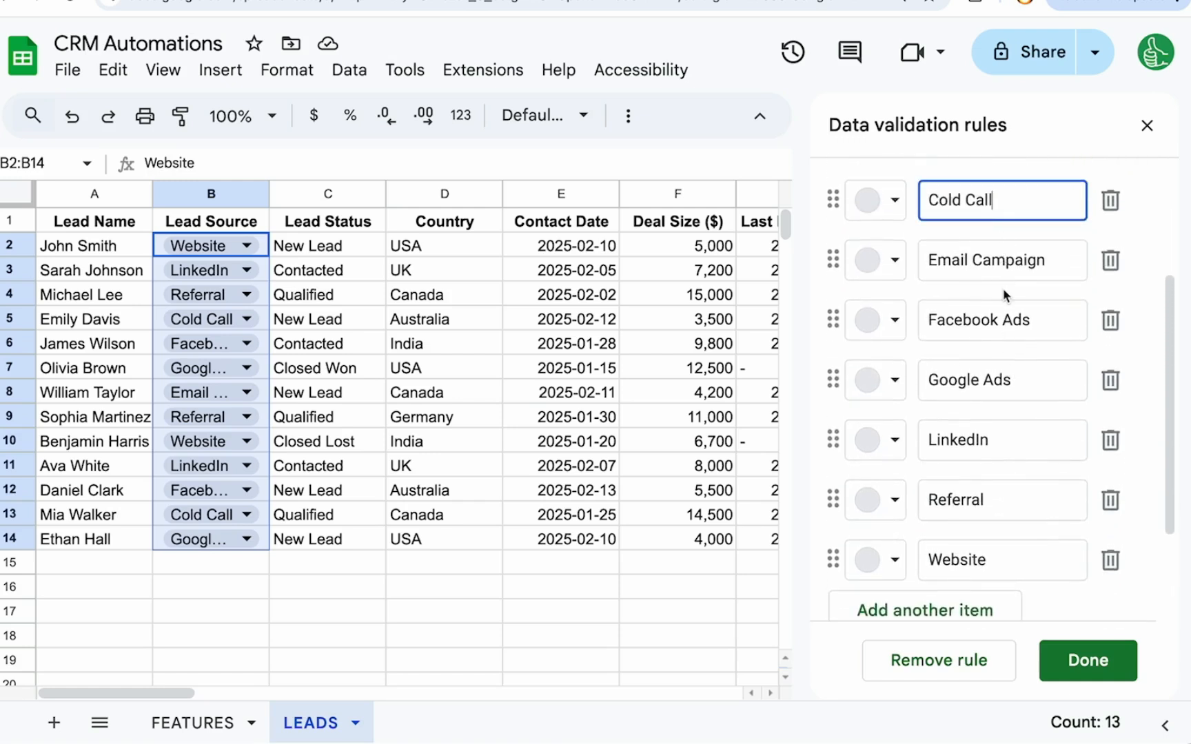
left_click(893, 320)
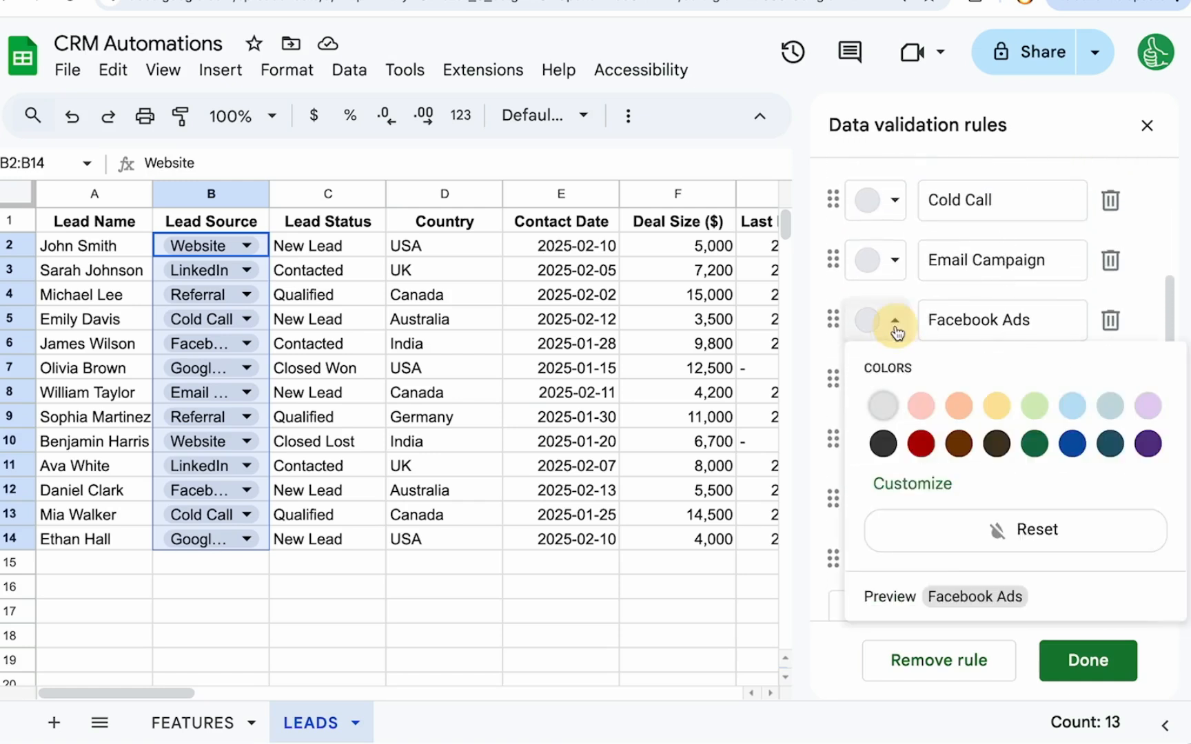
left_click(1075, 408)
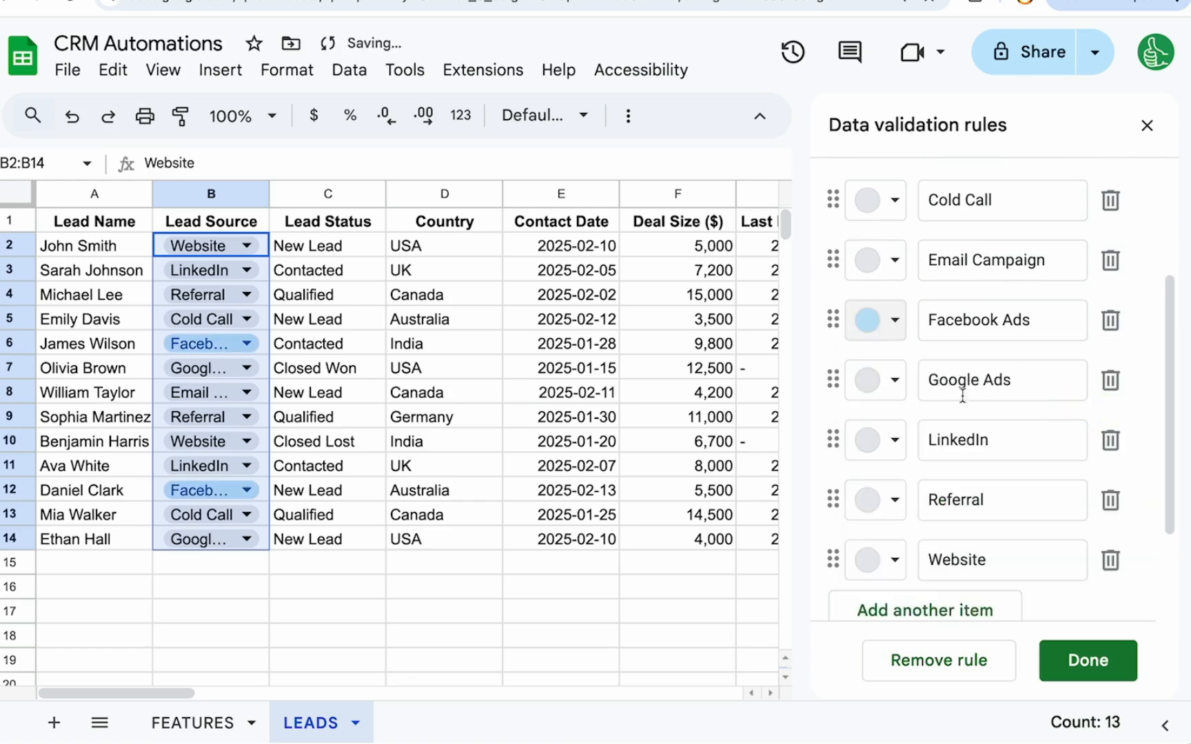
left_click(895, 380)
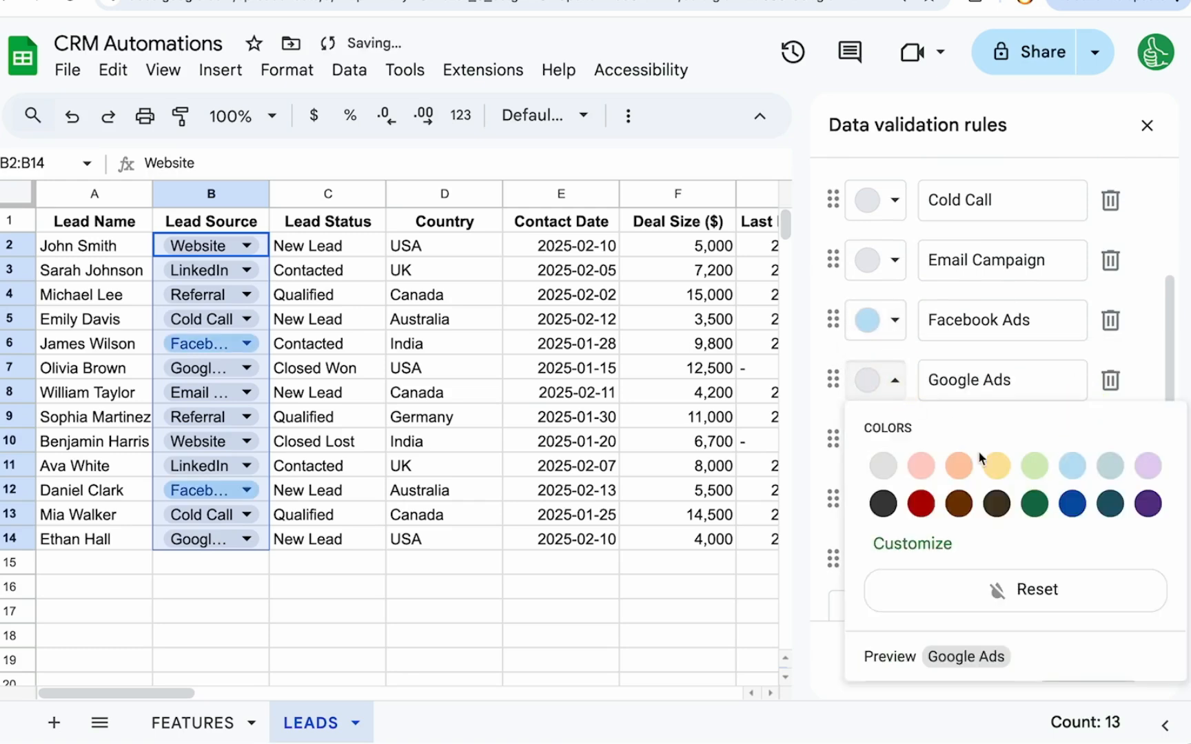
left_click(1035, 466)
left_click(896, 273)
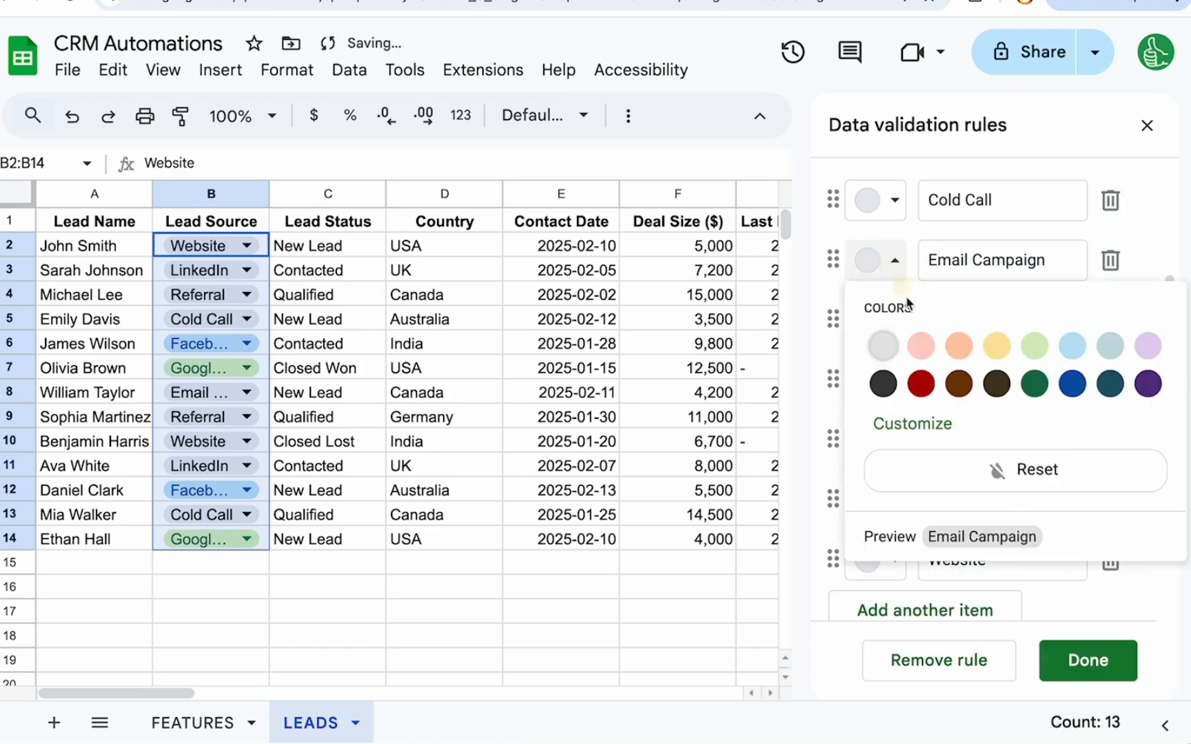
left_click(997, 346)
left_click(894, 200)
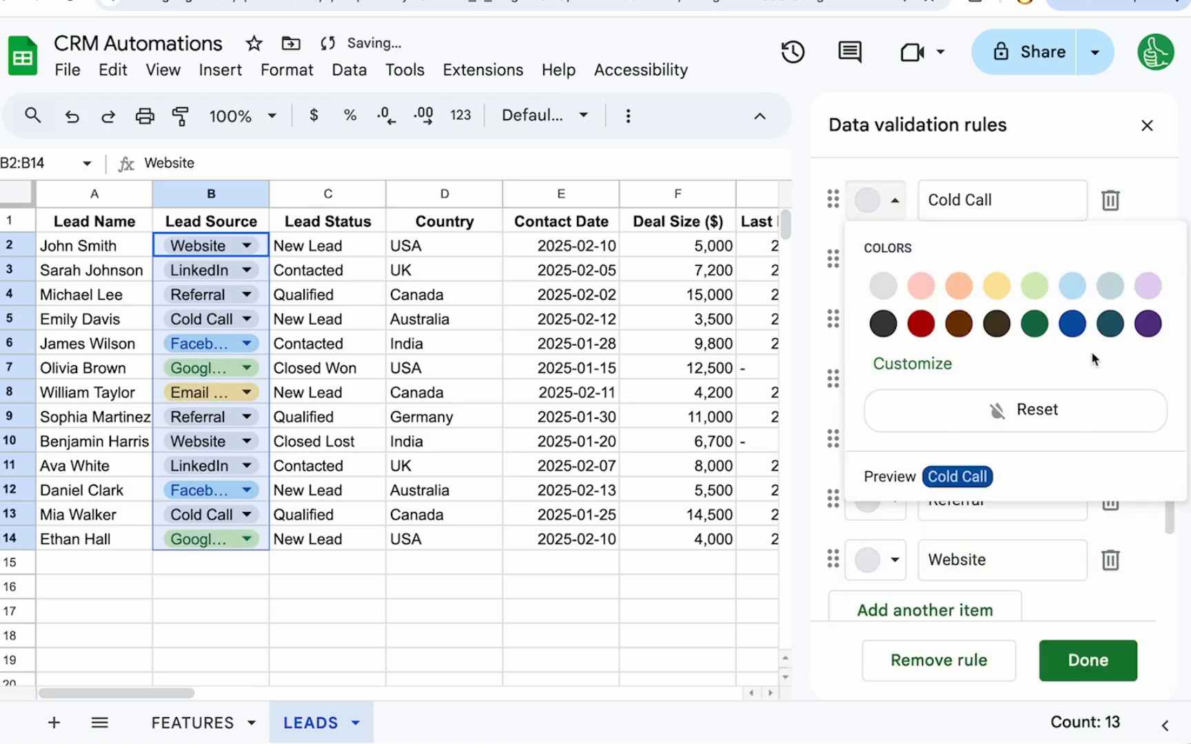
left_click(1073, 325)
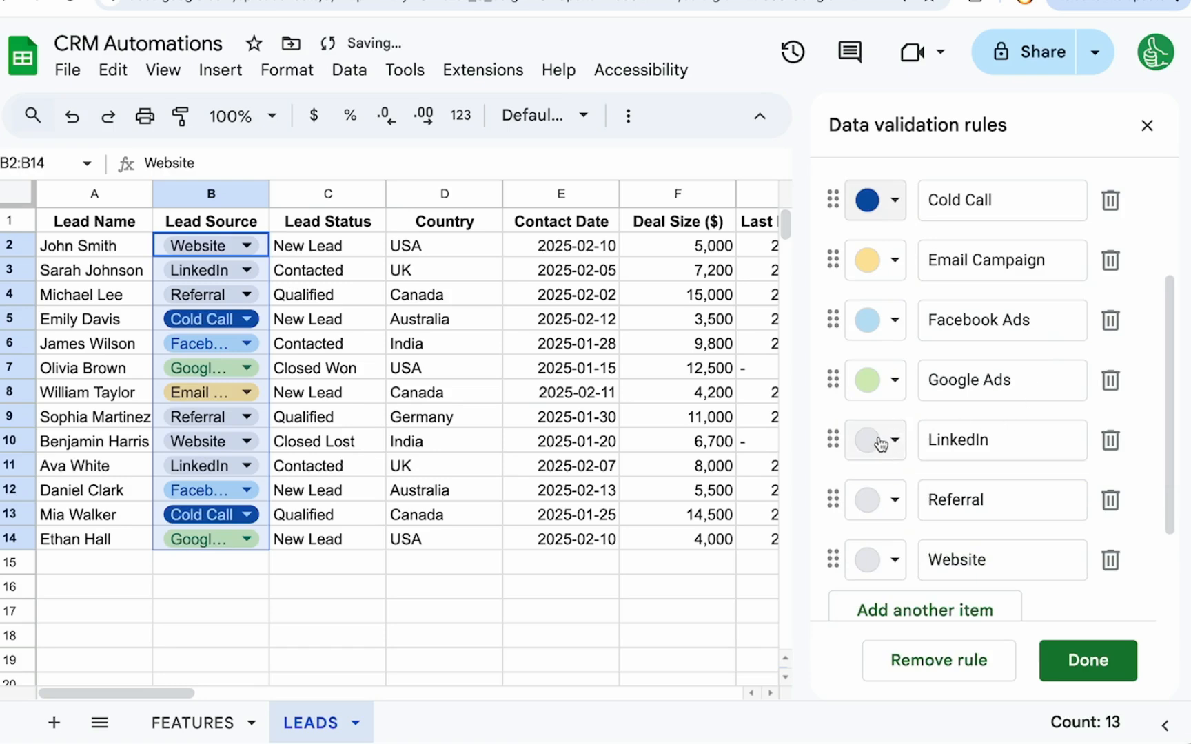
Step: Colour the LinkedIn option light blue, Referral light orange and Website light red, and finish the Lead Source dropdown rule
left_click(882, 439)
left_click(1068, 525)
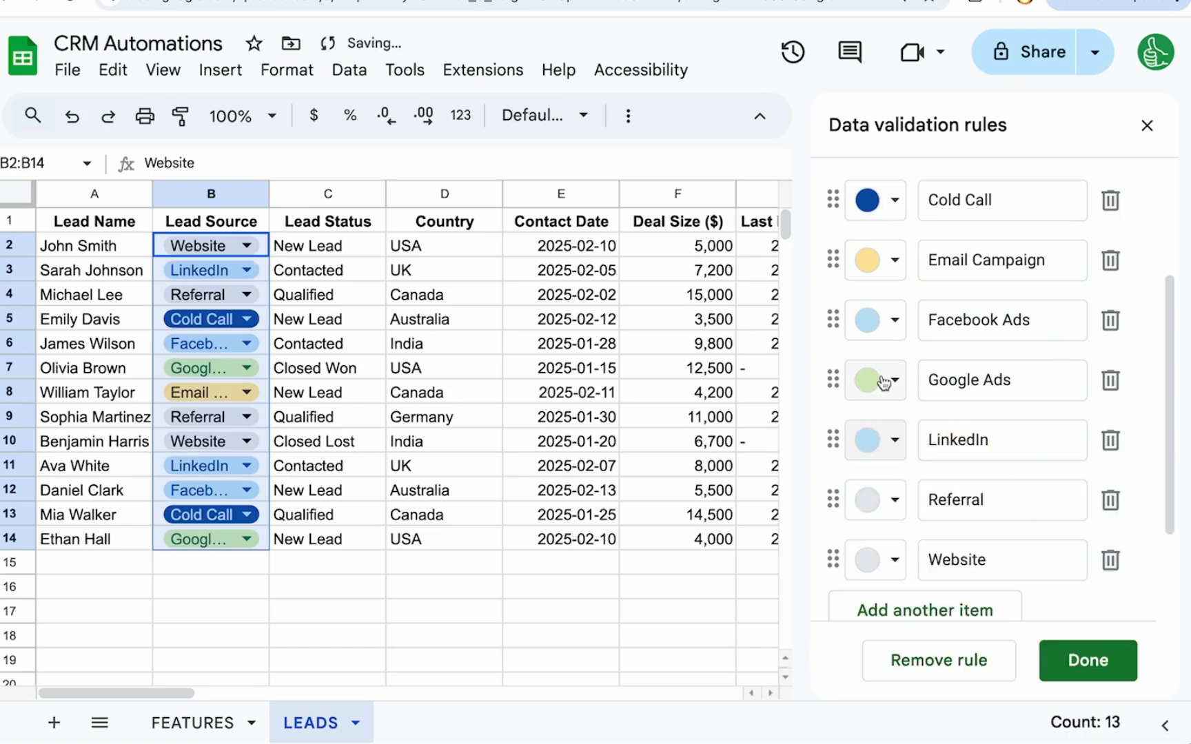
scroll(882, 383, "down", 1)
left_click(879, 454)
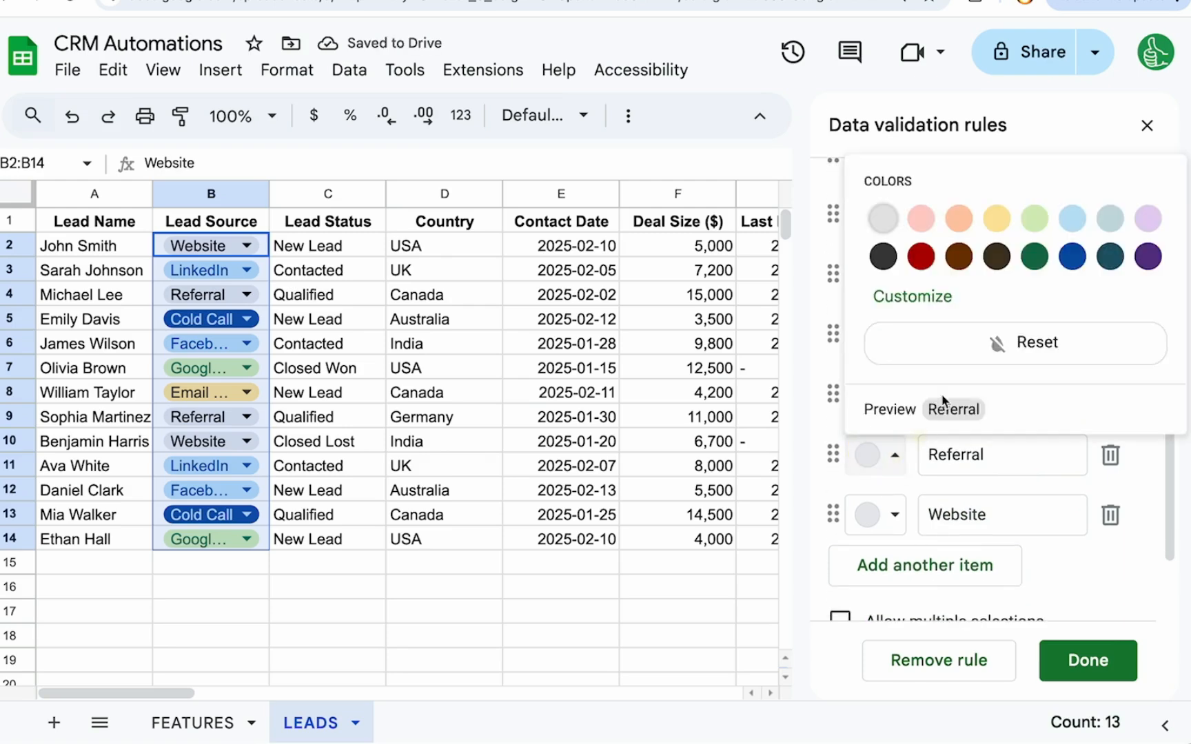
left_click(958, 219)
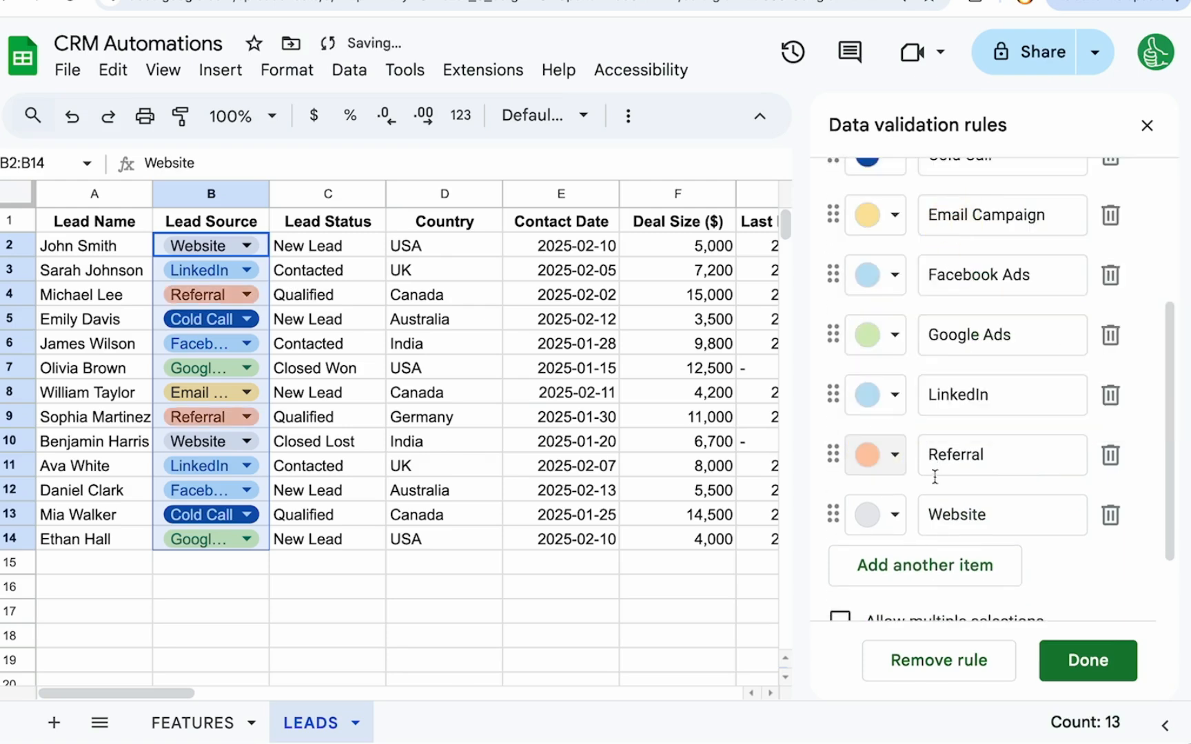
left_click(883, 515)
left_click(921, 280)
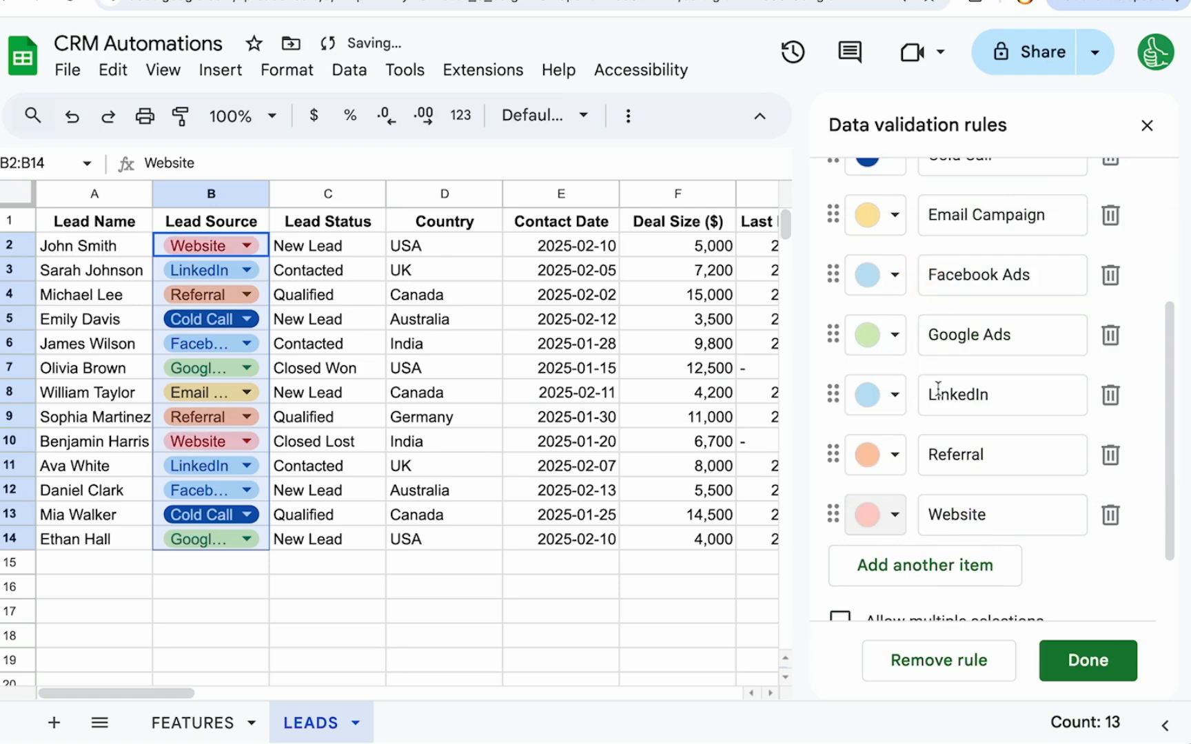
scroll(999, 344, "up", 5)
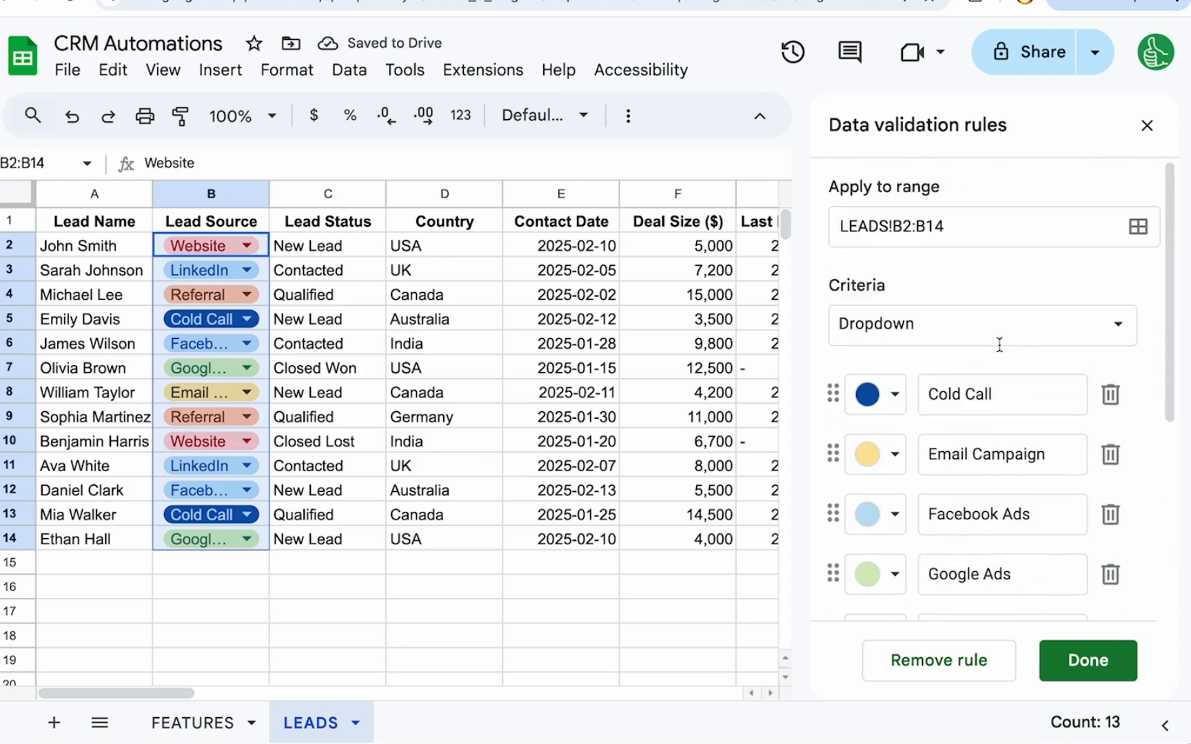
left_click(1090, 660)
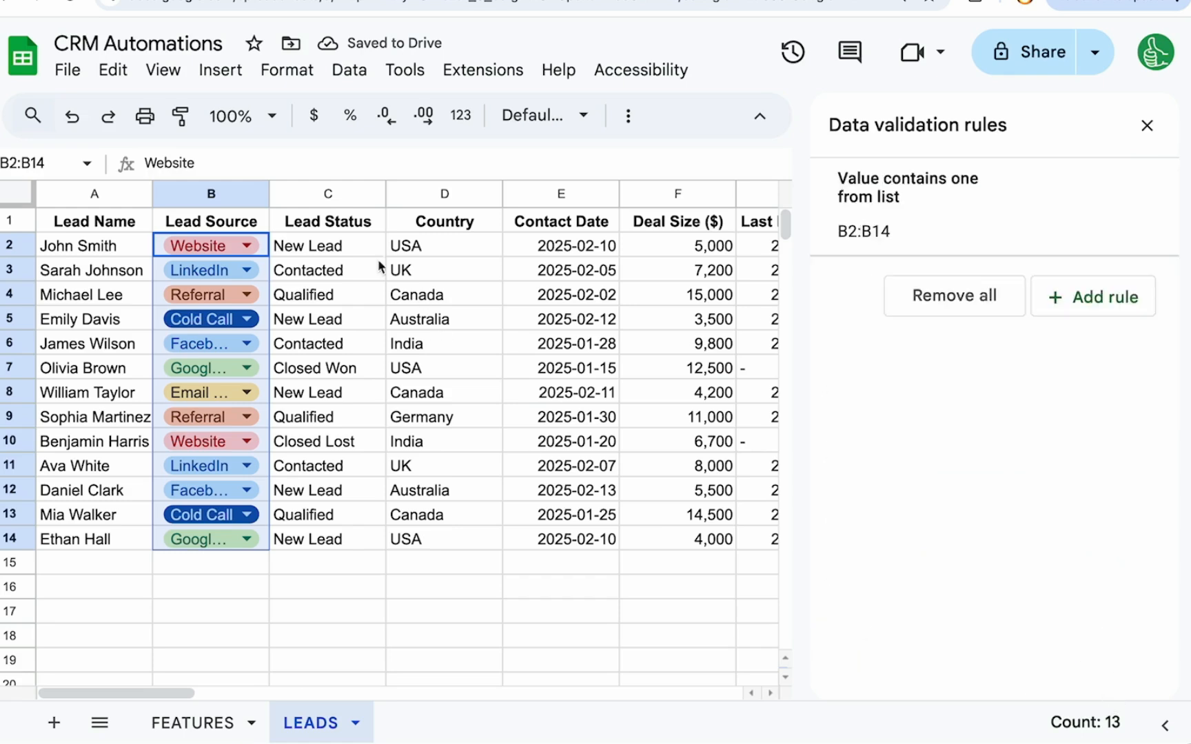
Step: Turn the Lead Status cells C2:C14 into dropdowns built from their existing values
left_click(350, 249)
left_click_drag(350, 248, 348, 550)
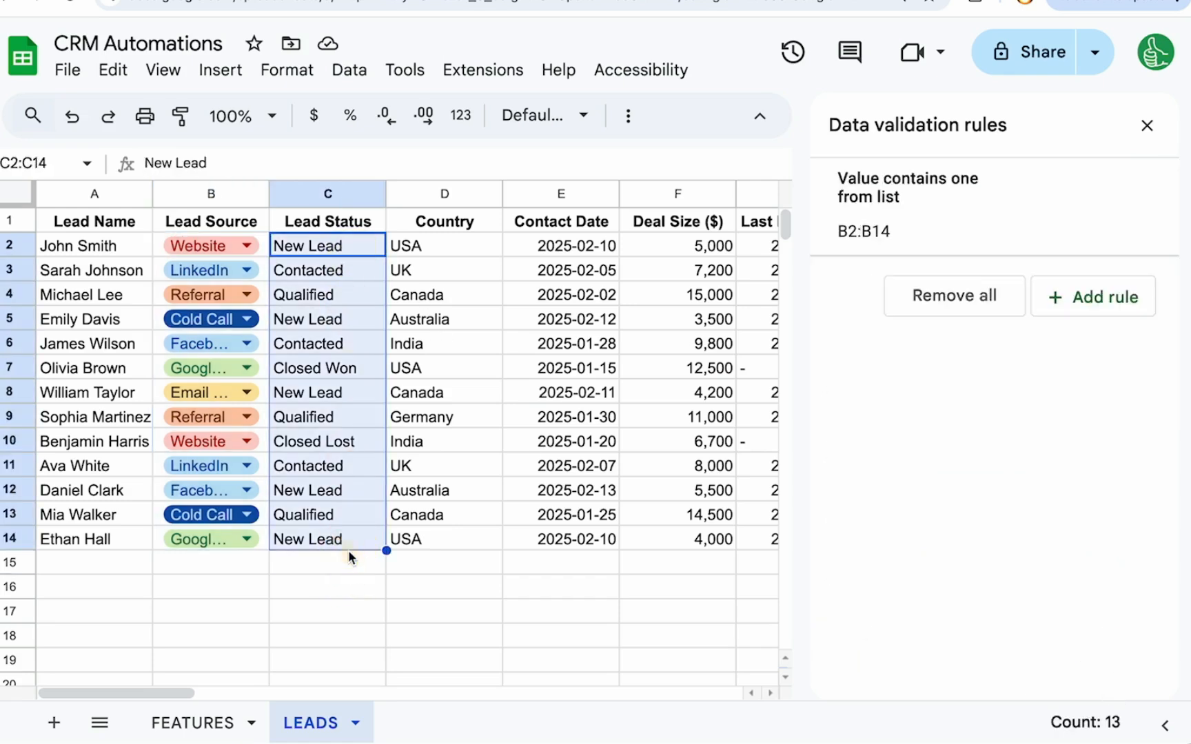
right_click(324, 389)
scroll(425, 524, "down", 3)
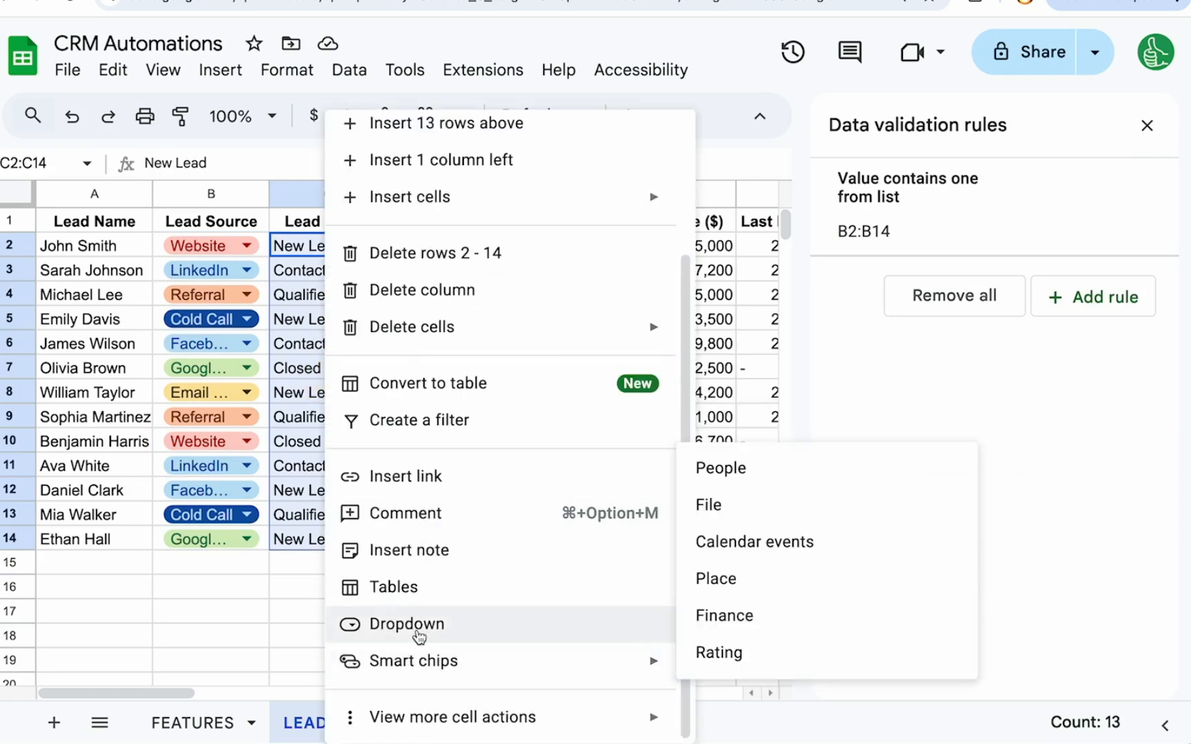
left_click(406, 623)
scroll(978, 412, "down", 1)
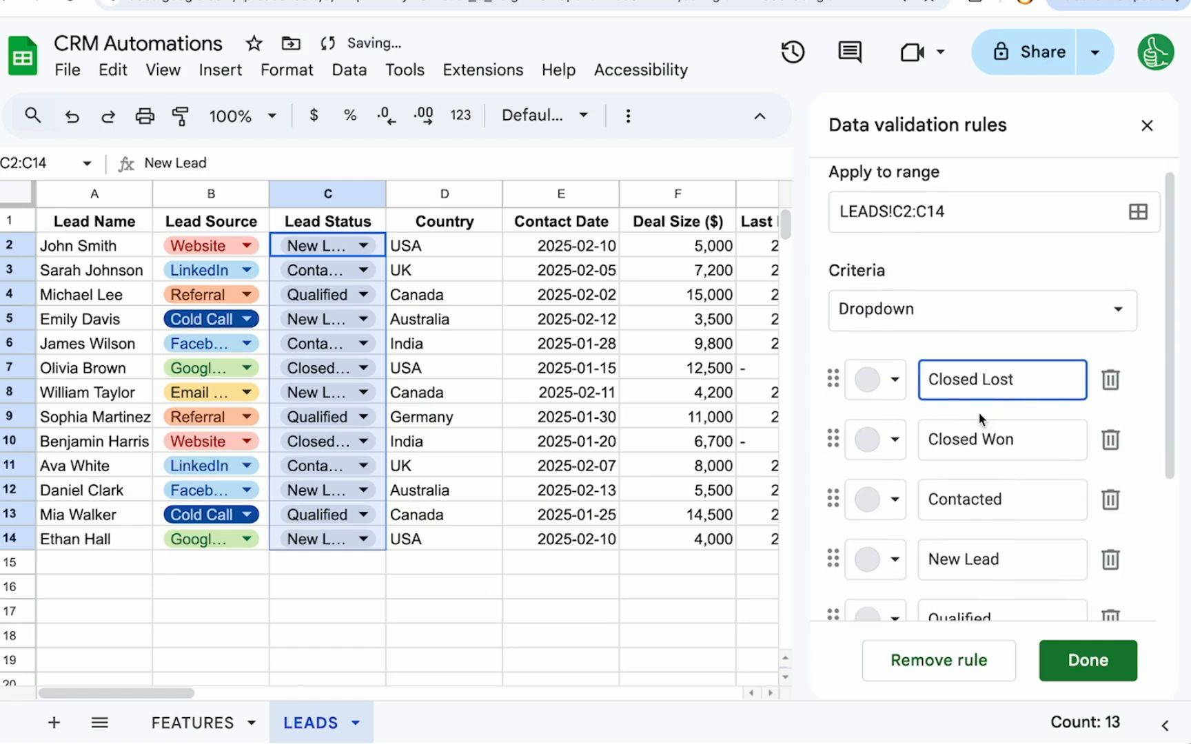
Step: Add a "Needs Follow Up" option to the Lead Status dropdown and colour it light red
scroll(1025, 403, "down", 2)
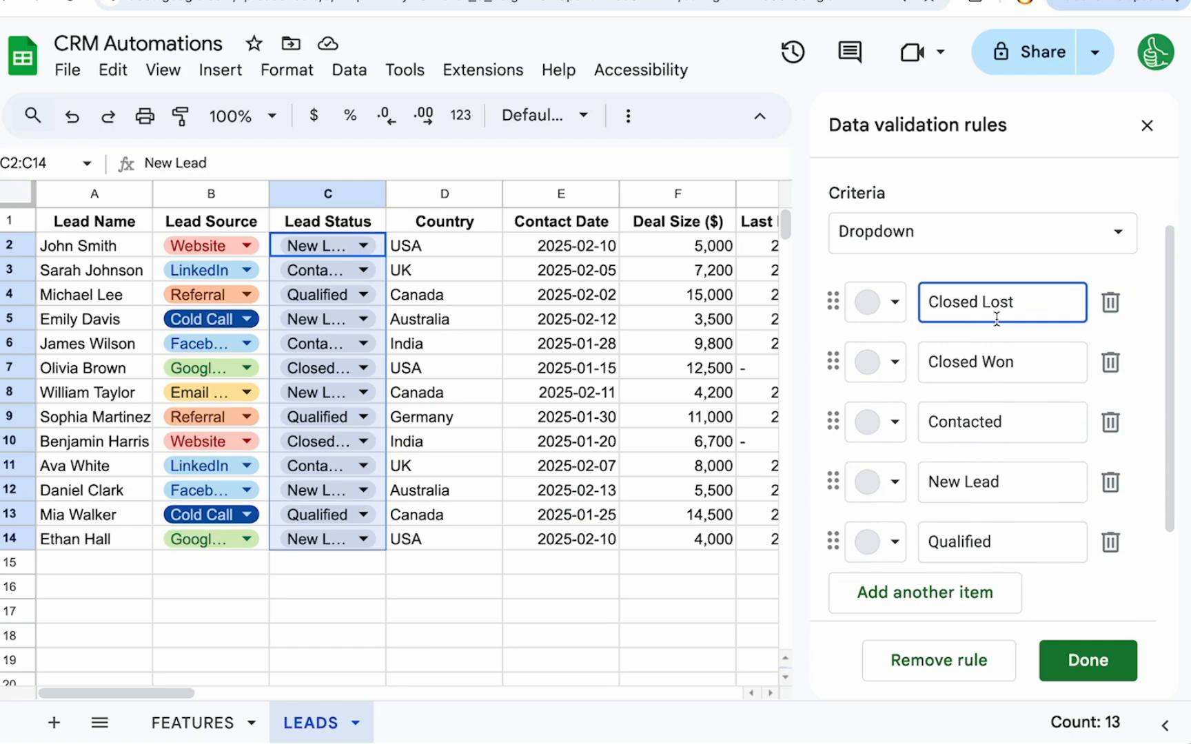
scroll(978, 477, "down", 1)
scroll(978, 477, "down", 2)
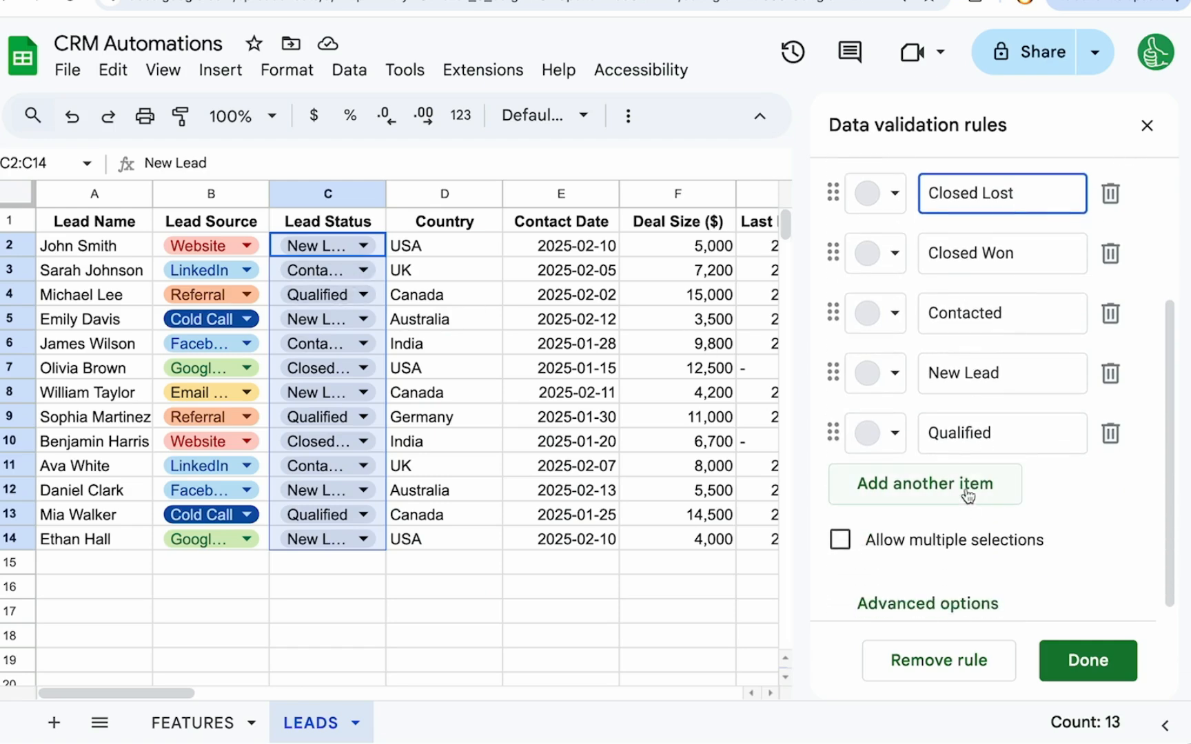
left_click(970, 478)
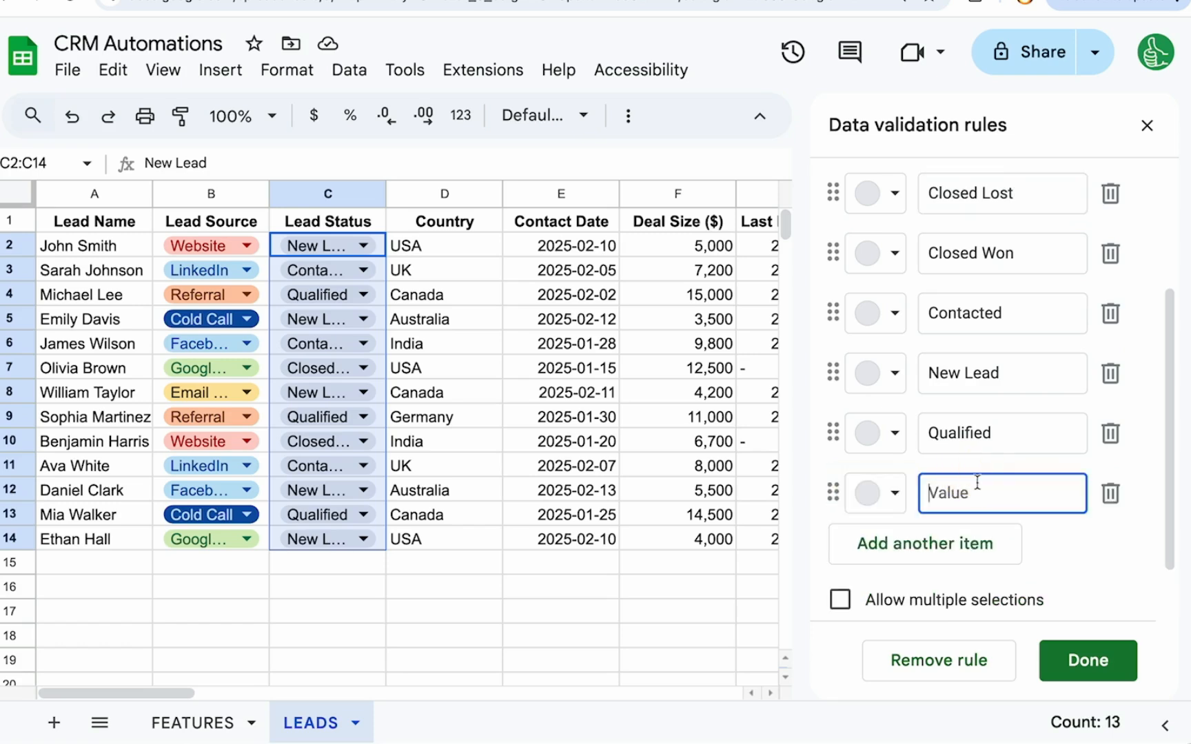
type("Neds")
type("ds F")
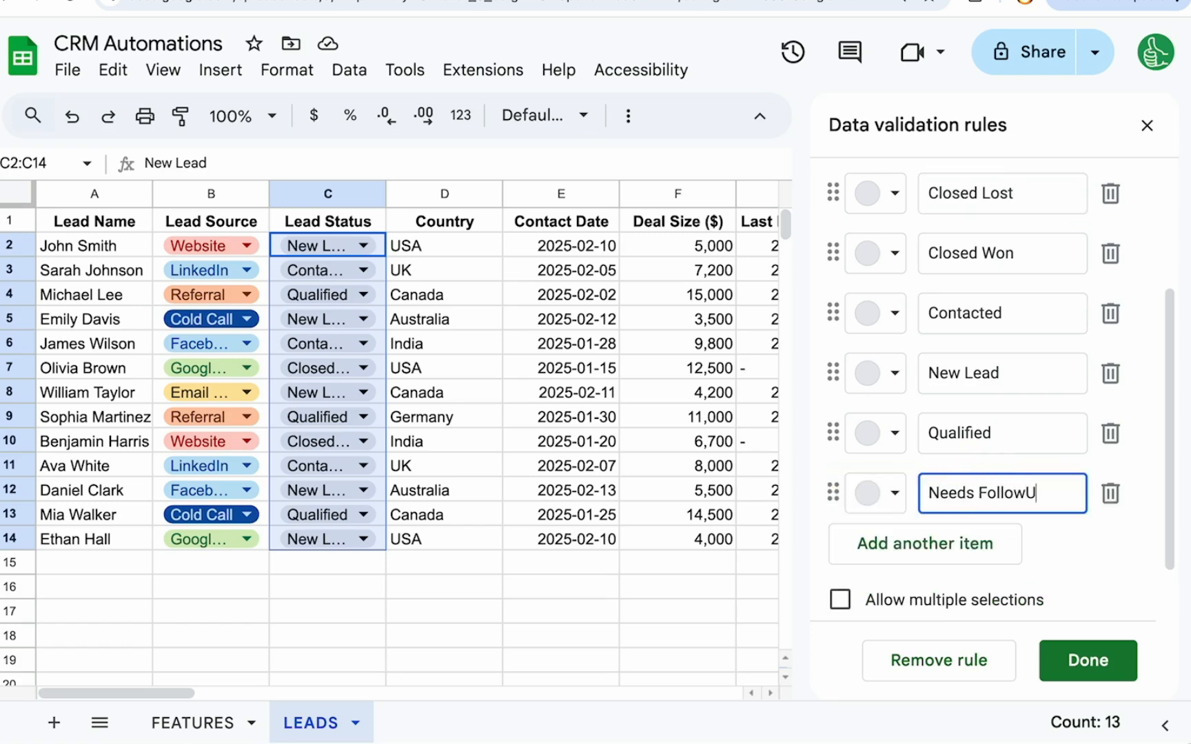
type("ollowU")
key("BackSpace")
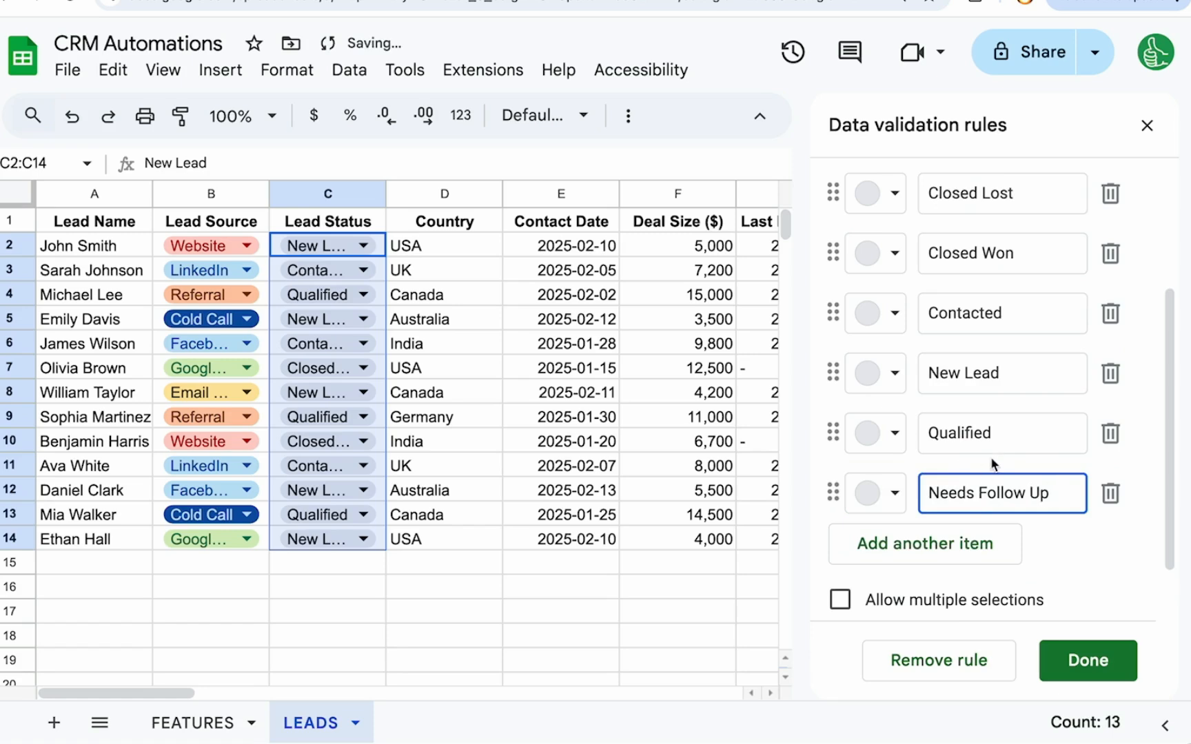
left_click(882, 493)
left_click(923, 256)
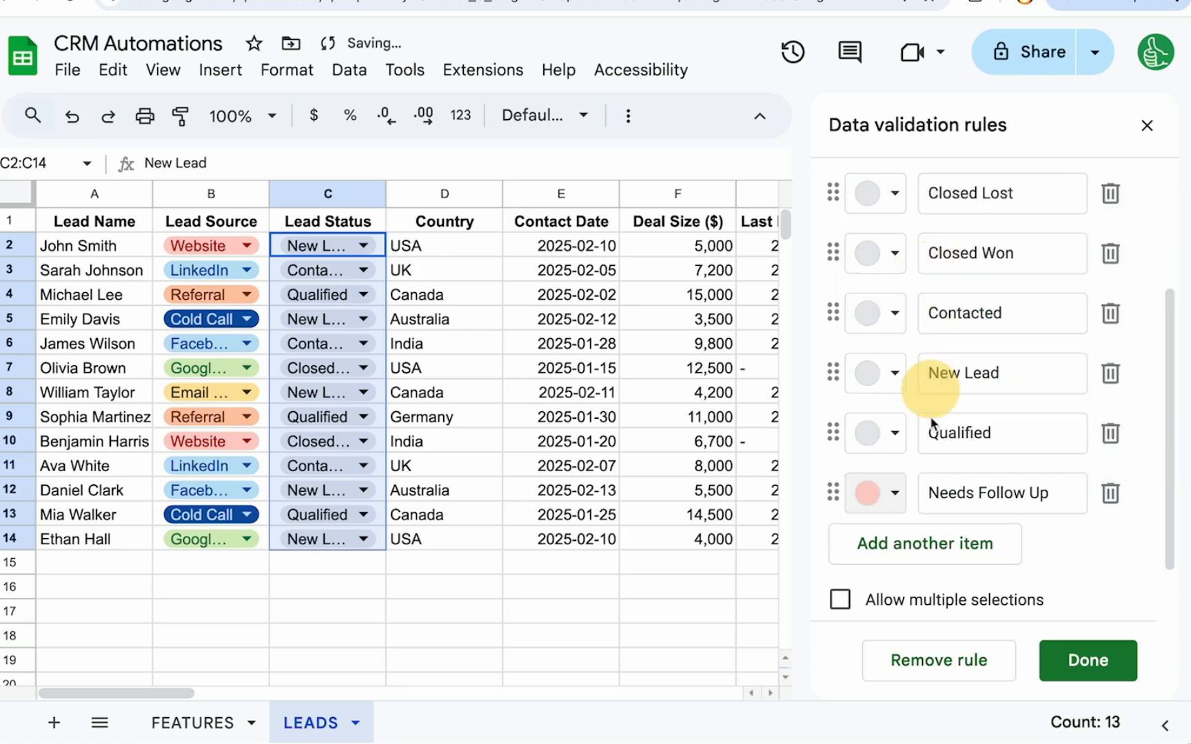
Step: Colour the Qualified option of the Lead Status dropdown light green and the New Lead option light grey
left_click(891, 434)
left_click(1034, 517)
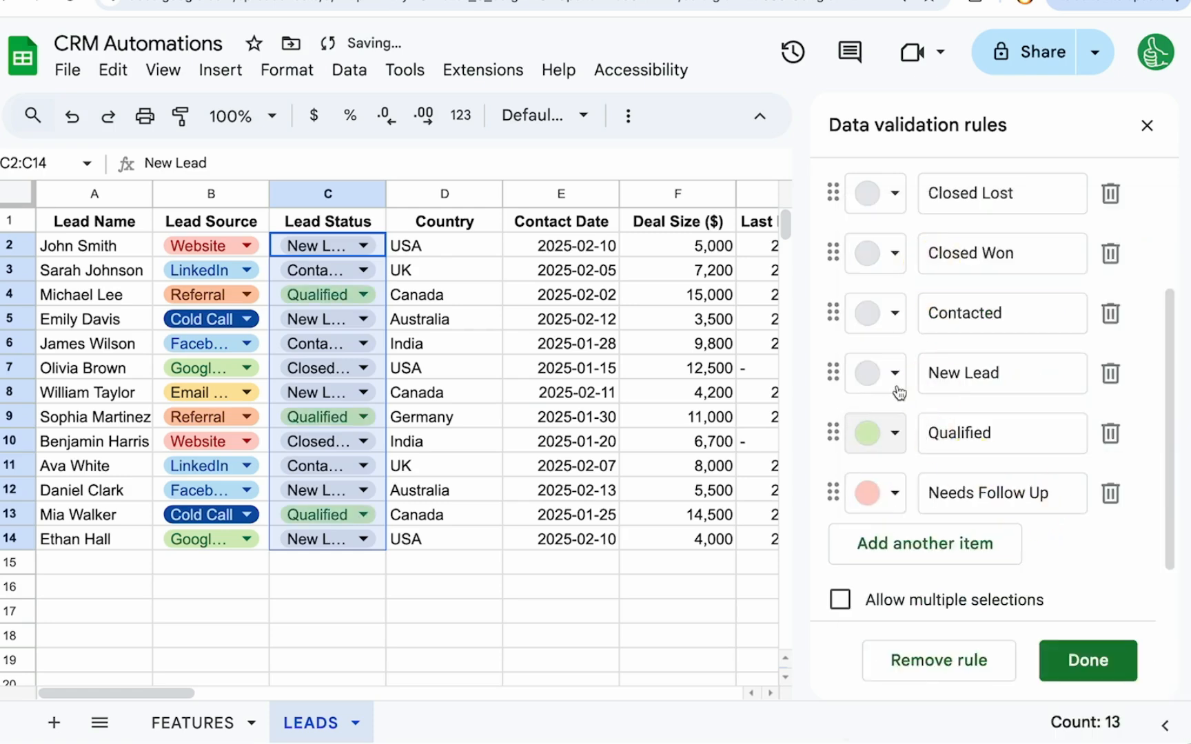
left_click(898, 386)
left_click(878, 457)
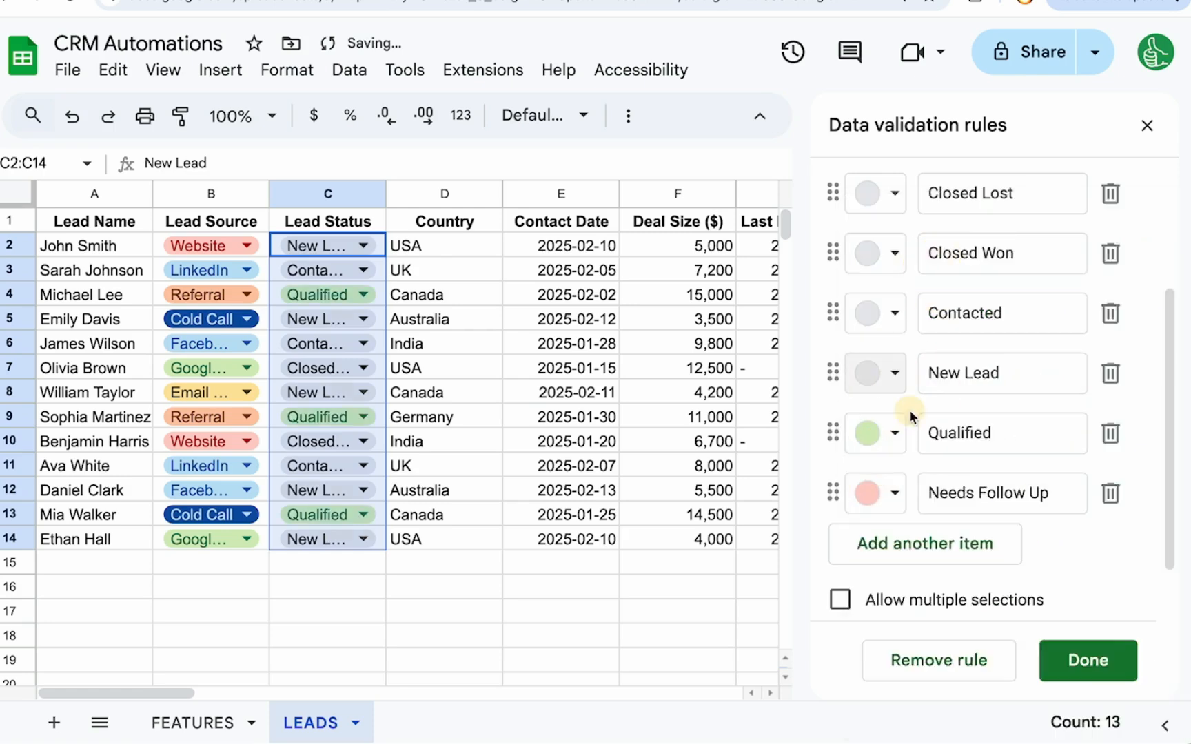
Step: Colour the Closed Won option dark green and finish the Lead Status dropdown rule
scroll(910, 413, "up", 1)
left_click(880, 392)
left_click(884, 396)
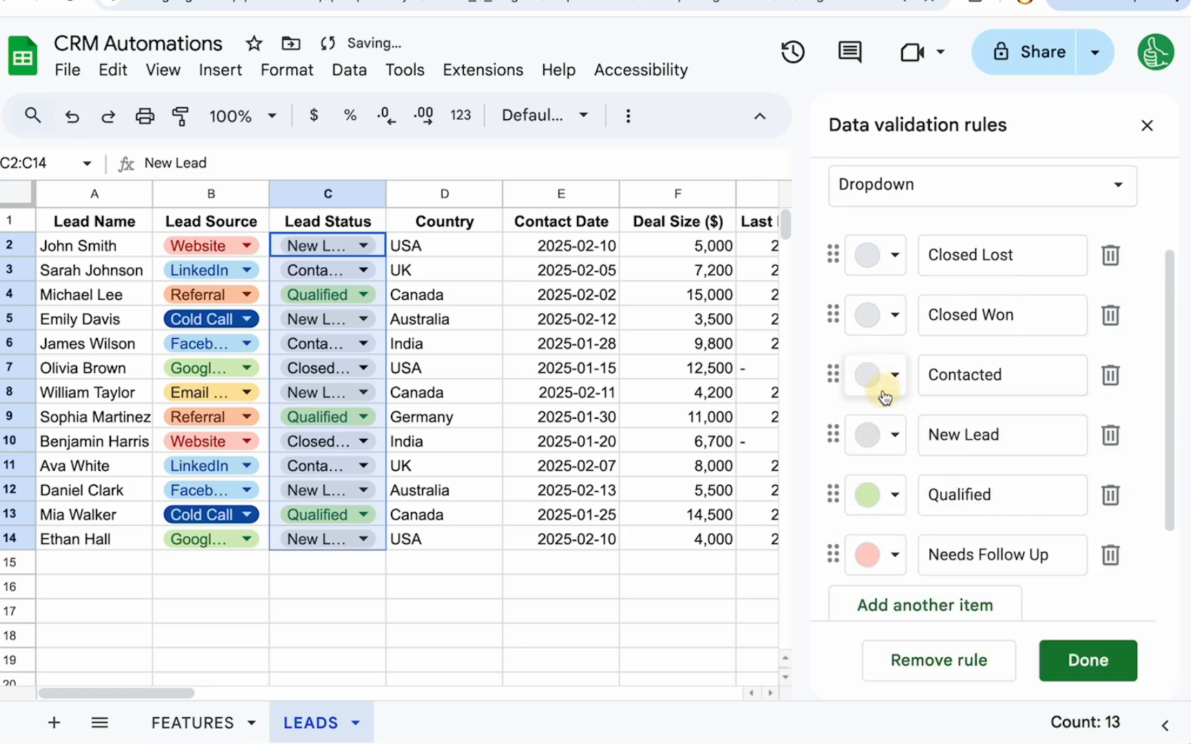
left_click(878, 317)
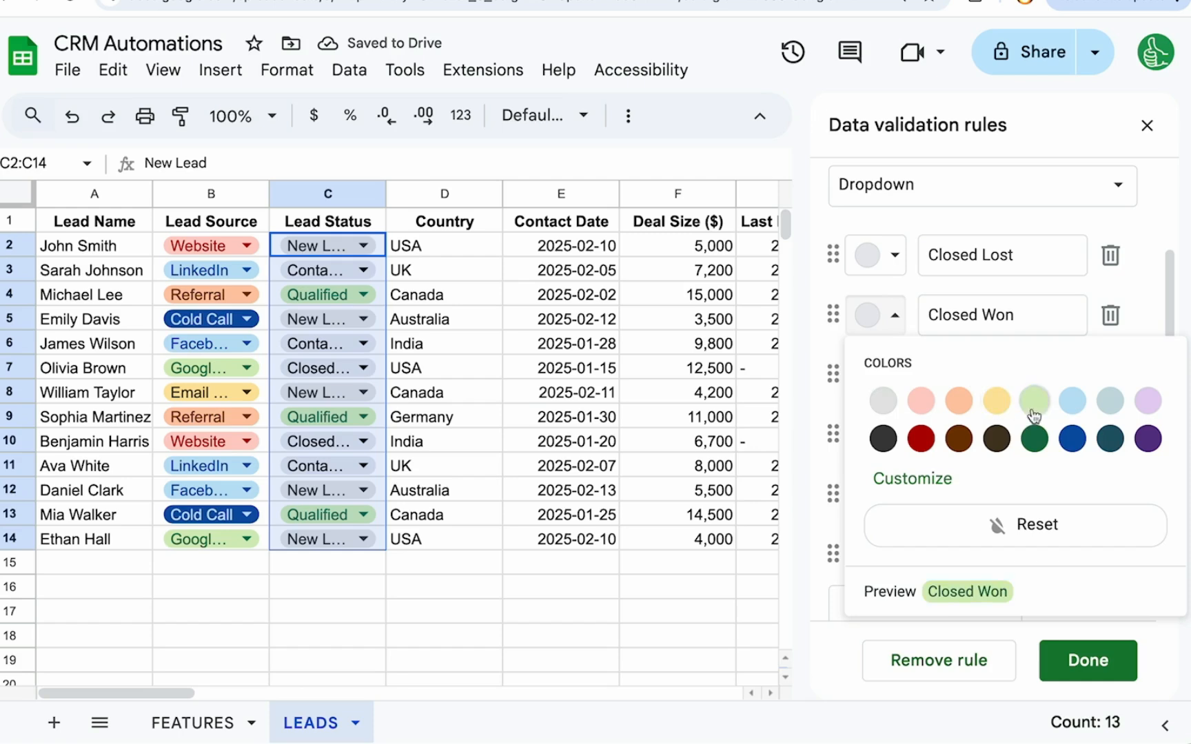
left_click(1034, 438)
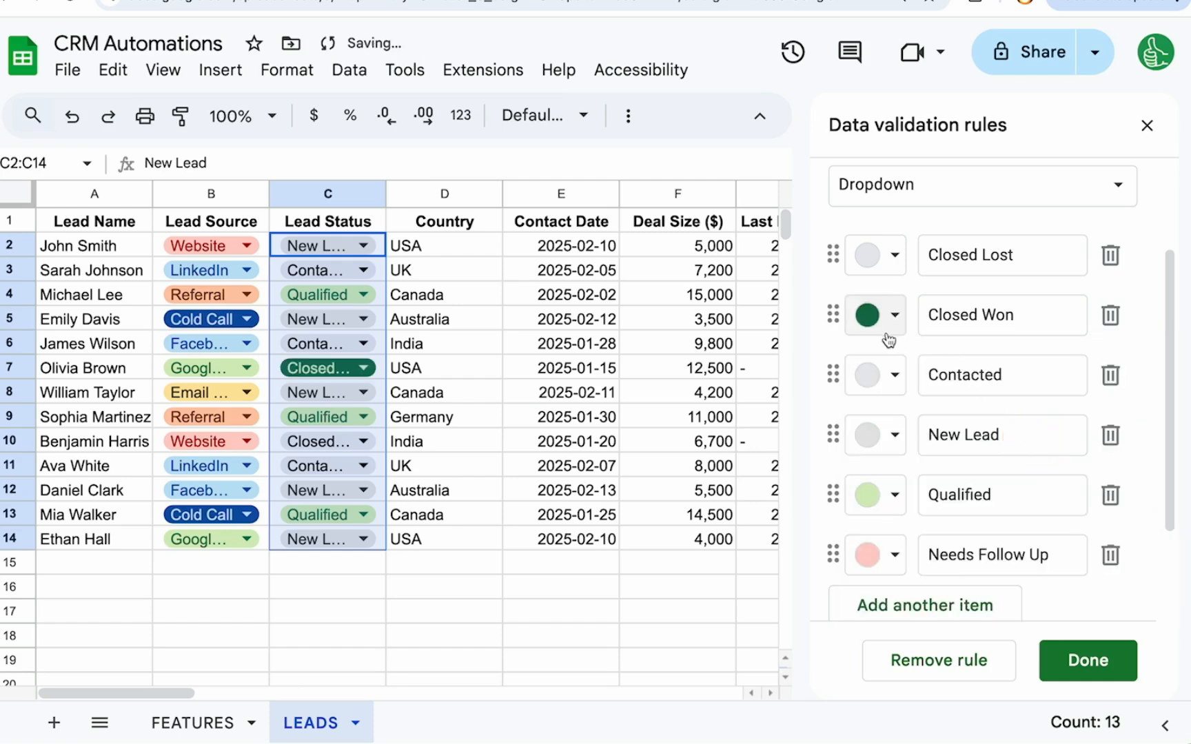
left_click(888, 256)
left_click(983, 233)
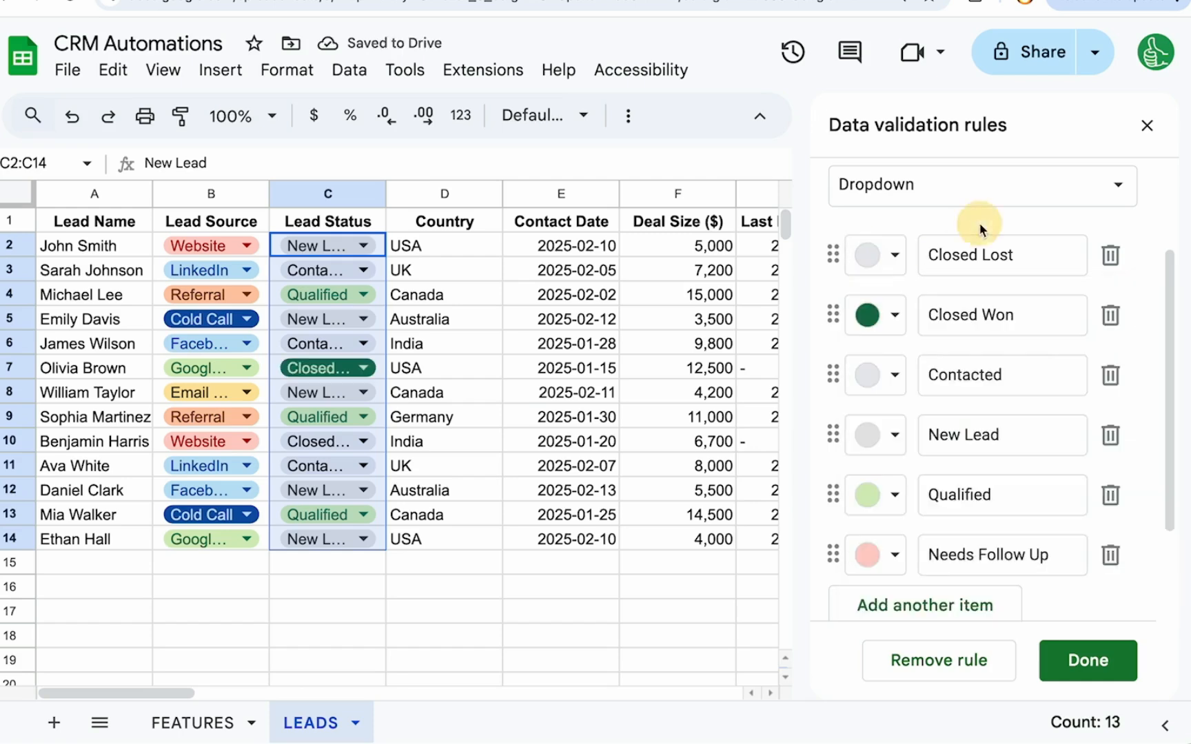
left_click(1089, 660)
Step: Tick off "Drop Down Selectors for Categories" in the checklist on the FEATURES sheet
left_click(364, 247)
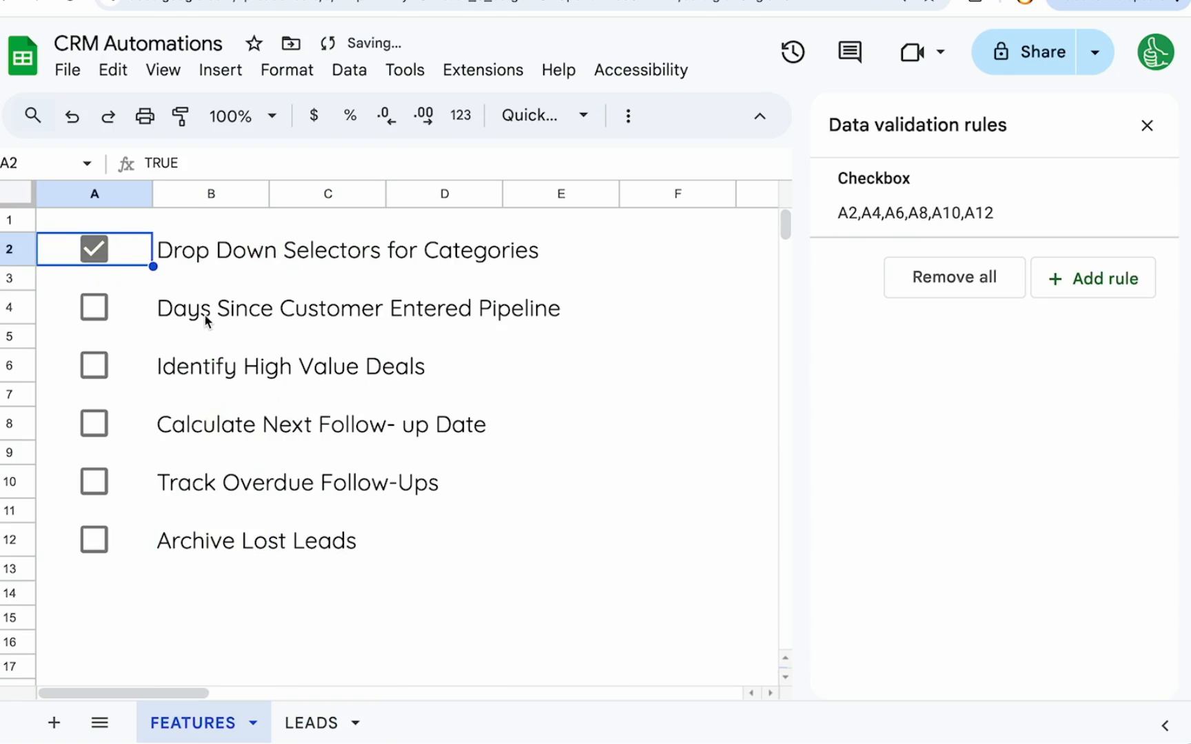
left_click(206, 319)
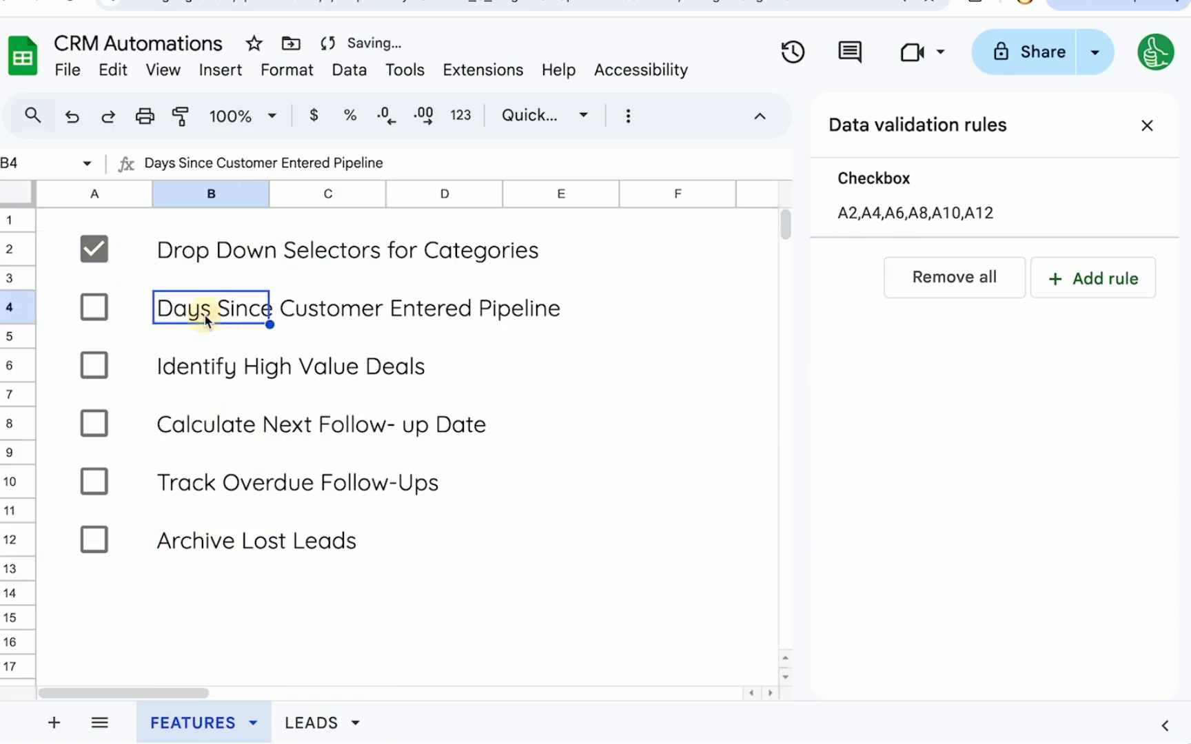
Step: Clear the existing Days In Pipeline formulas from K2:K14 on the LEADS sheet
left_click(308, 736)
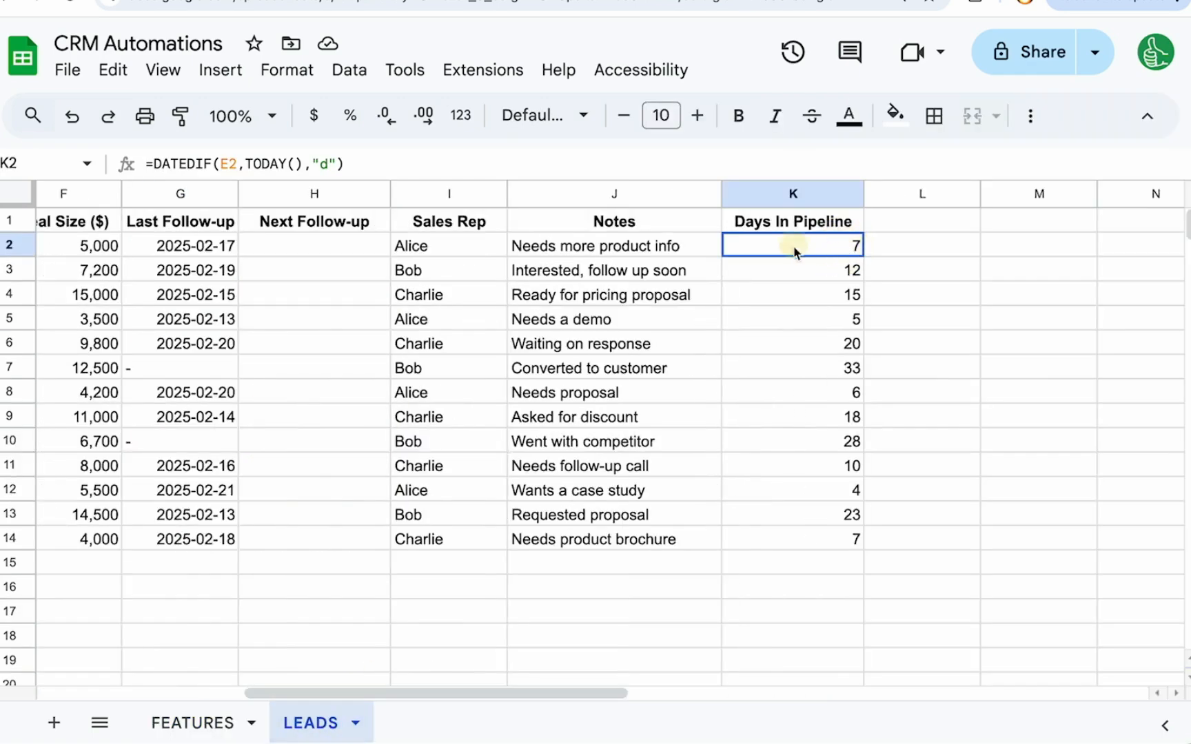
left_click_drag(792, 250, 781, 536)
key("Delete")
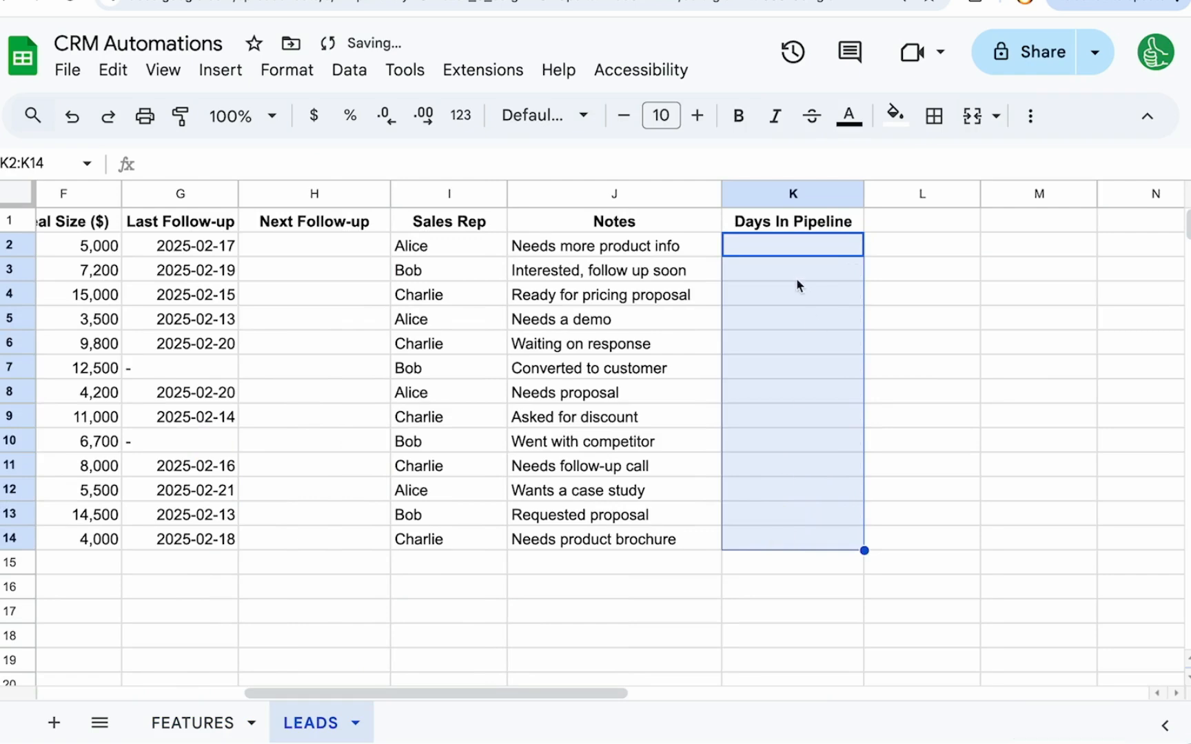
Step: Enter =DATEDIF(E2,TODAY(),"d") in K2 and autofill it down the Days In Pipeline column
left_click(763, 253)
scroll(499, 284, "left", 3)
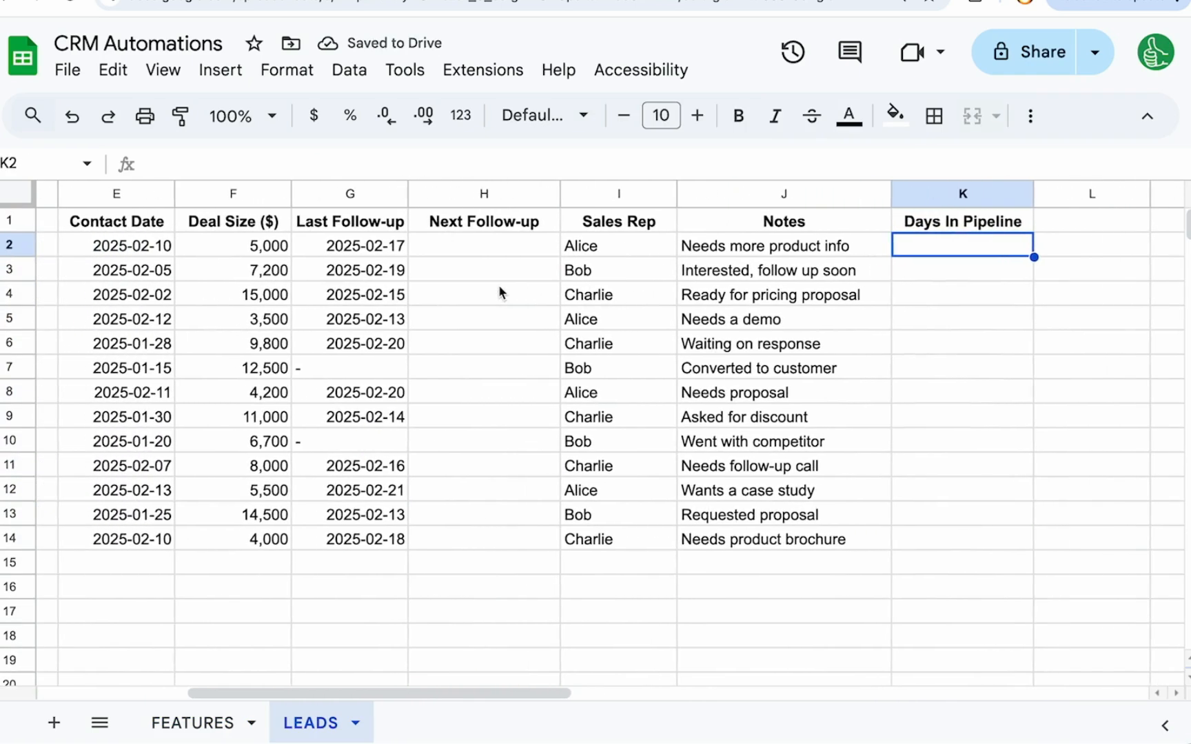
left_click(156, 252)
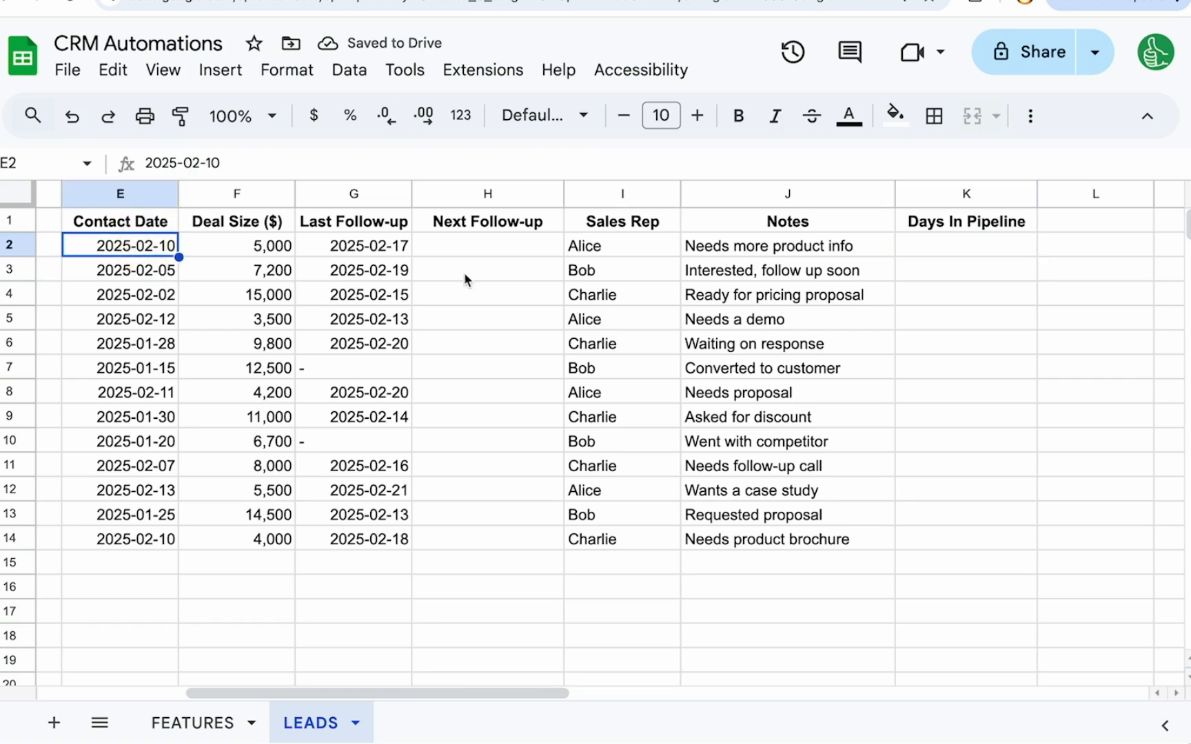
left_click(958, 254)
type("=")
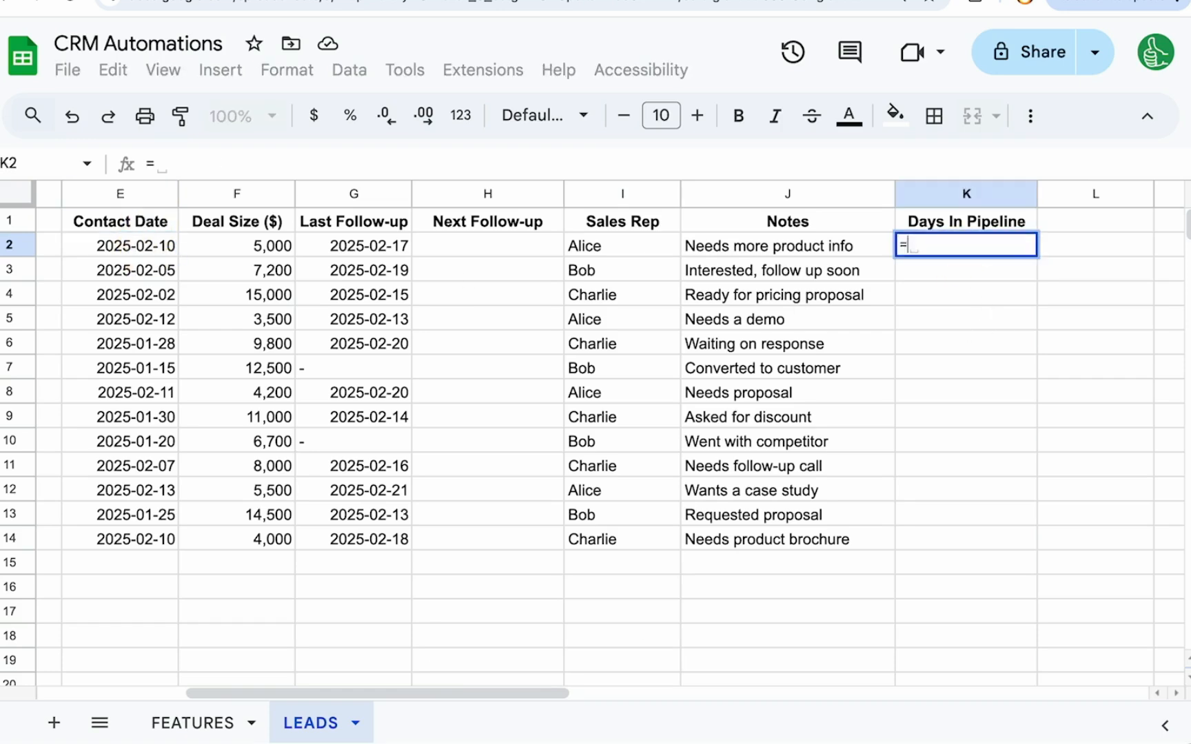
type("DATEDIF(")
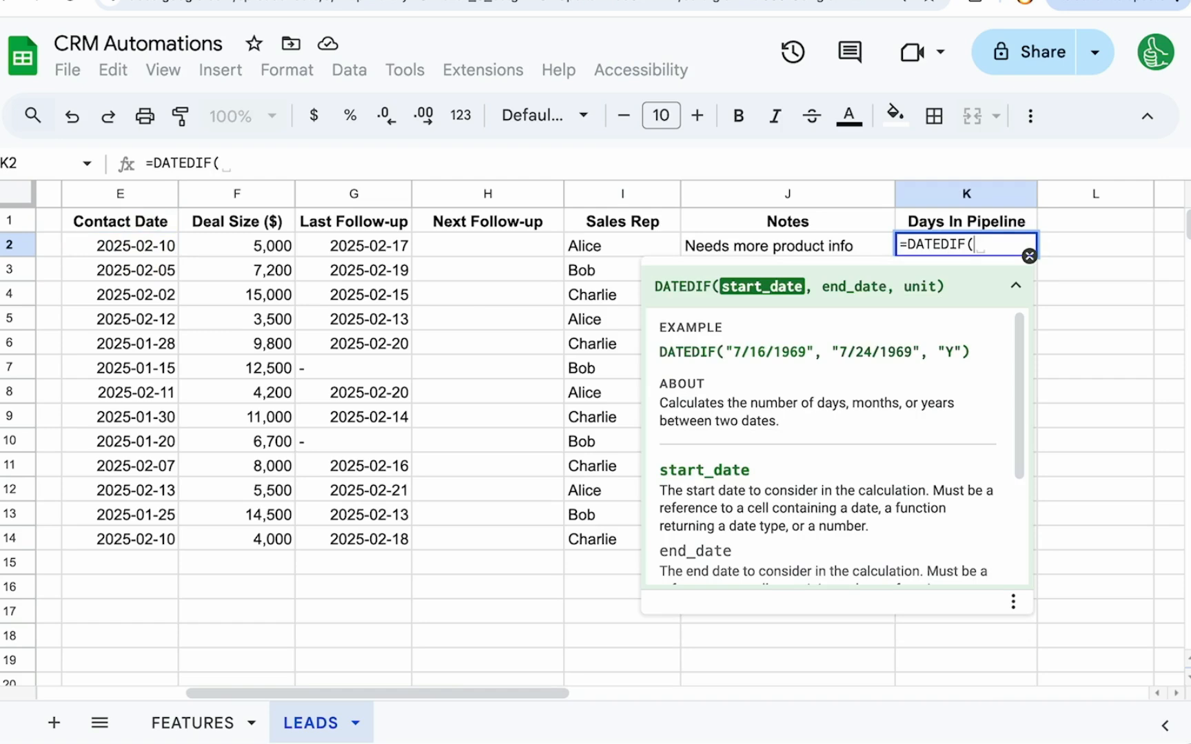
left_click(148, 245)
type(",")
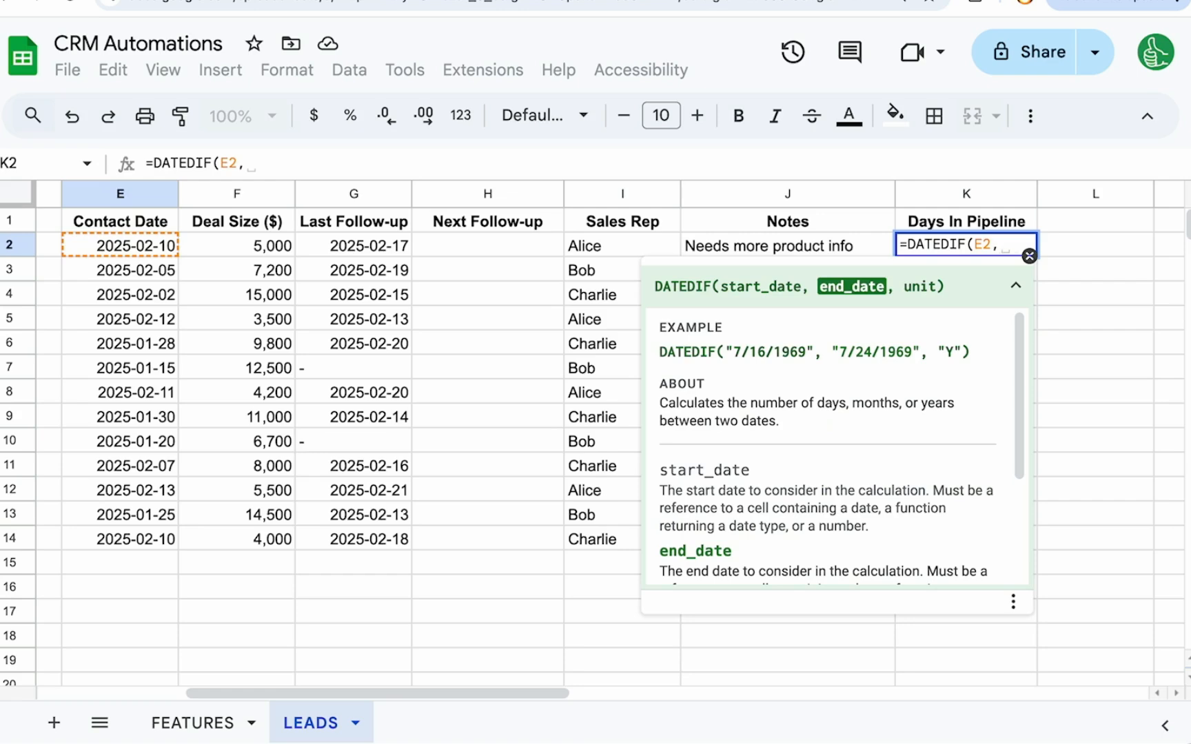
type("TODAY(")
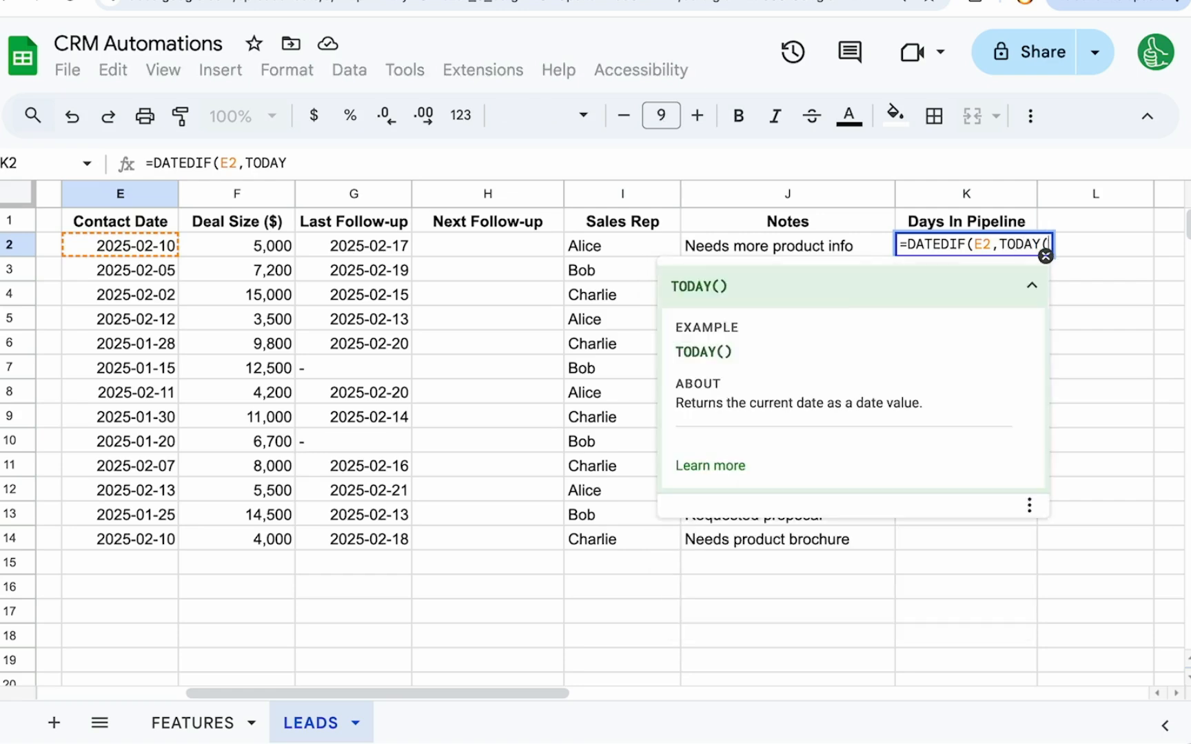
type(")")
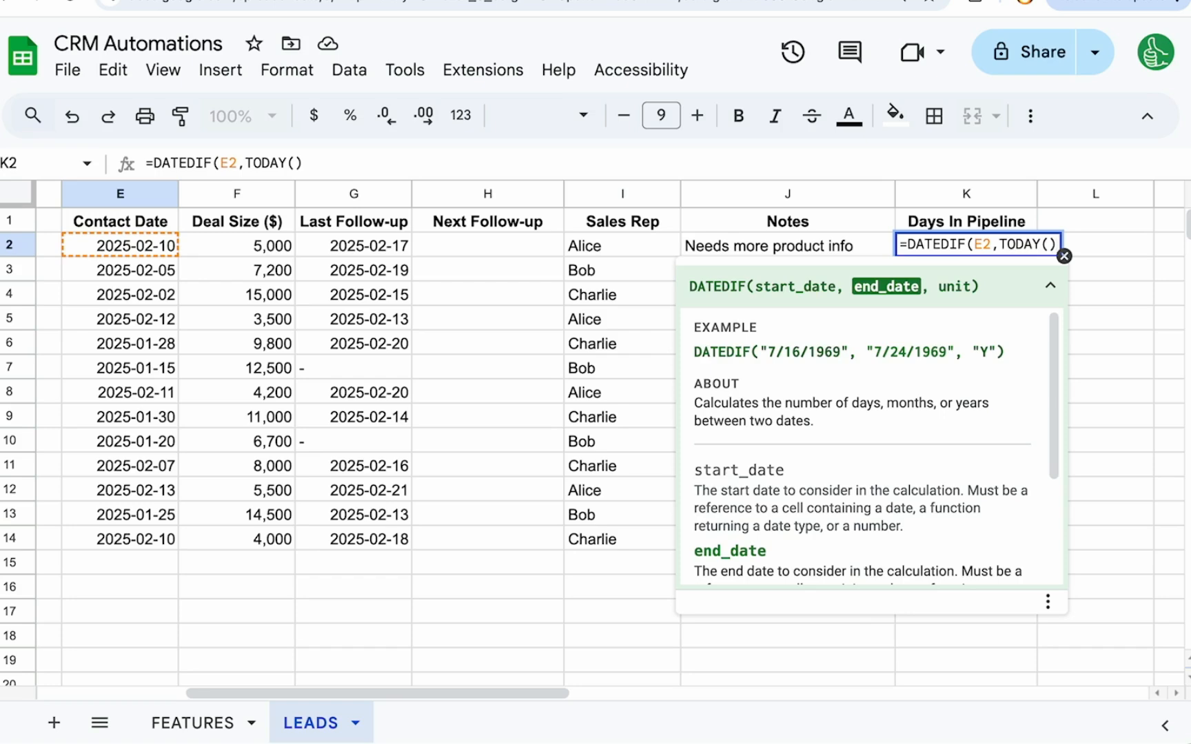
type(",\"d")
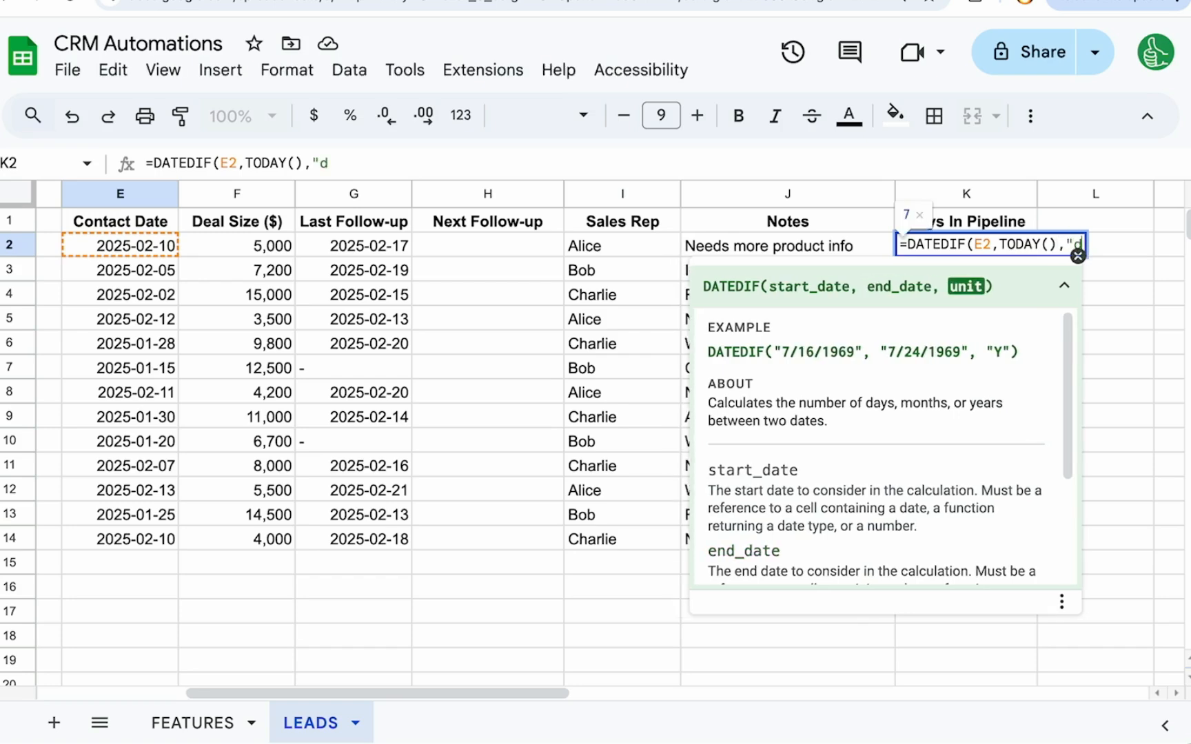
type("\")")
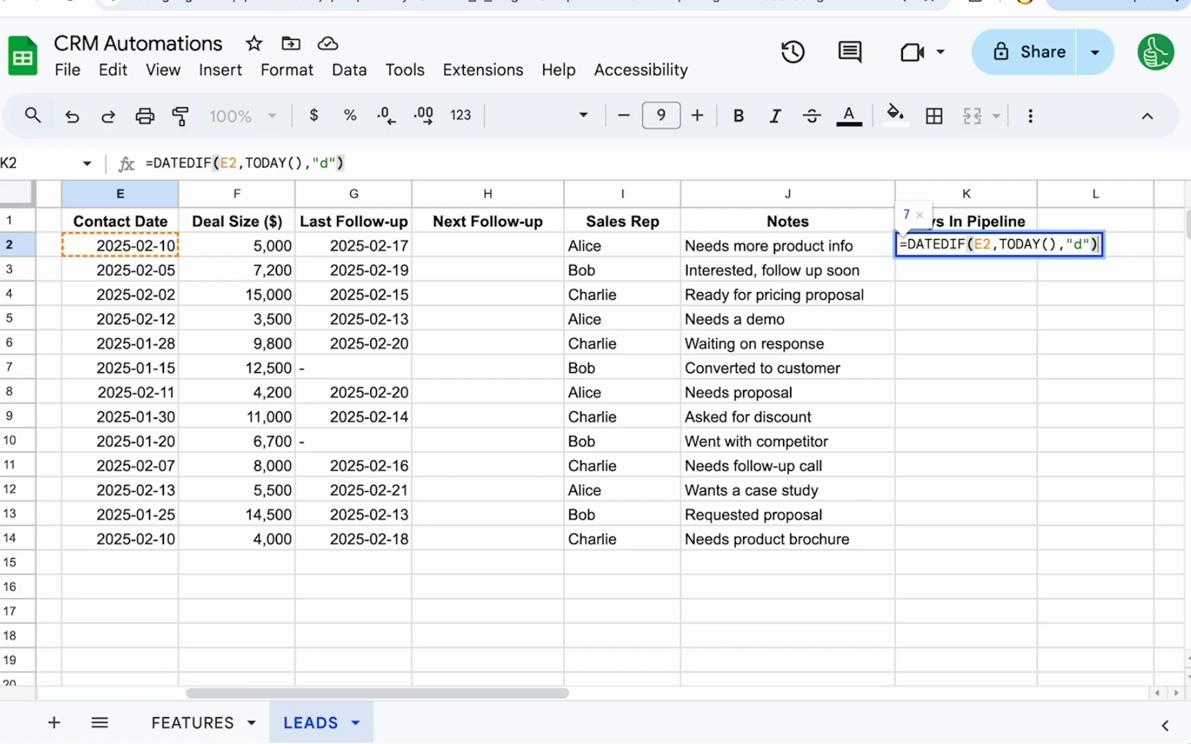
key("Return")
key("super+Return")
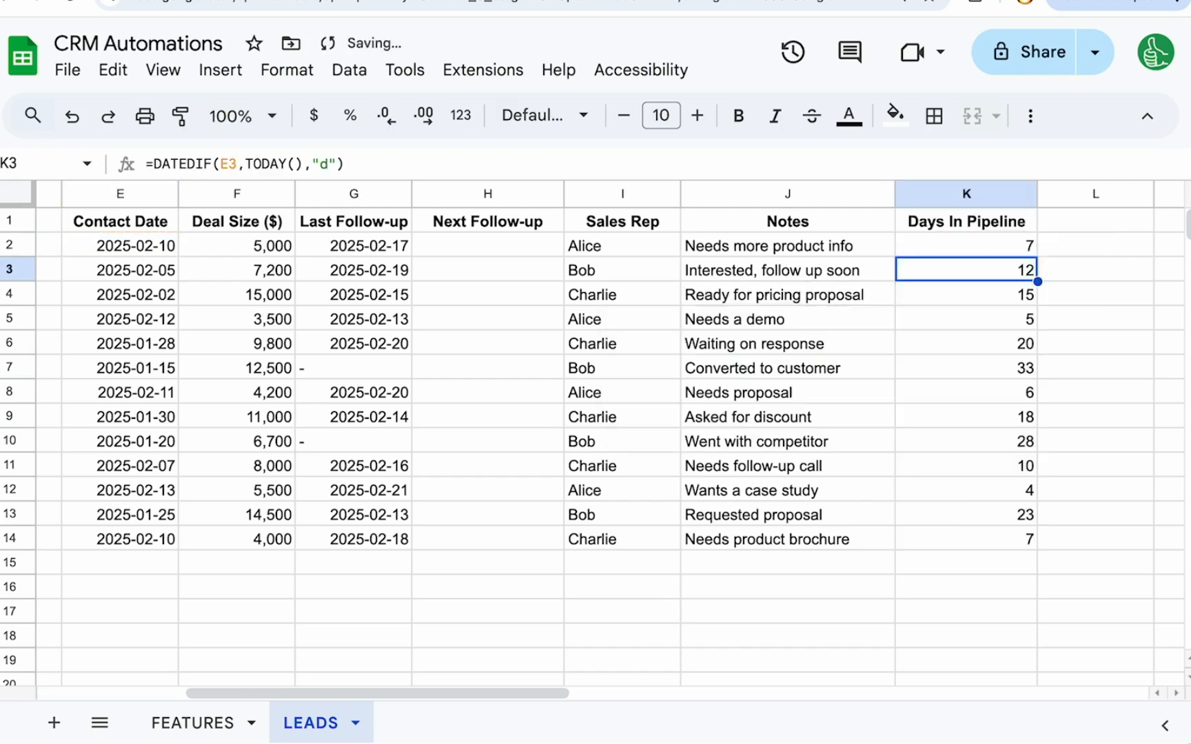
Step: Tick off "Days Since Customer Entered Pipeline" in the checklist on the FEATURES sheet
left_click_drag(987, 245, 958, 540)
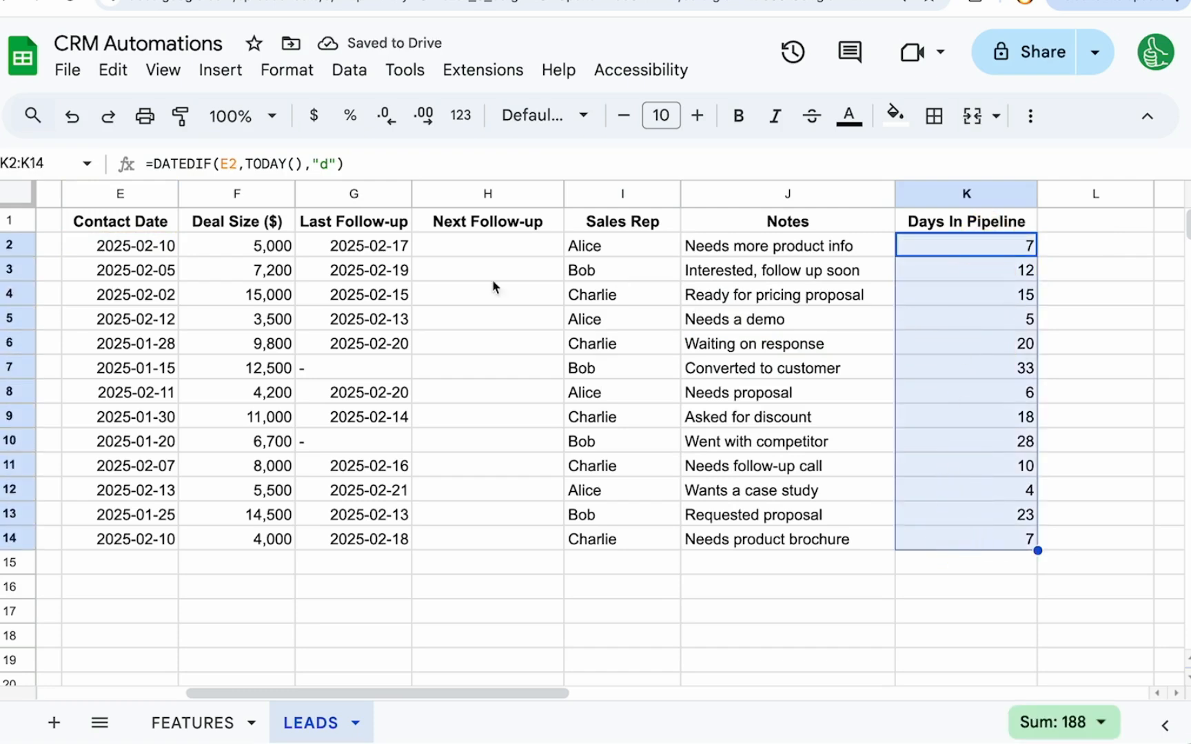
left_click(234, 247)
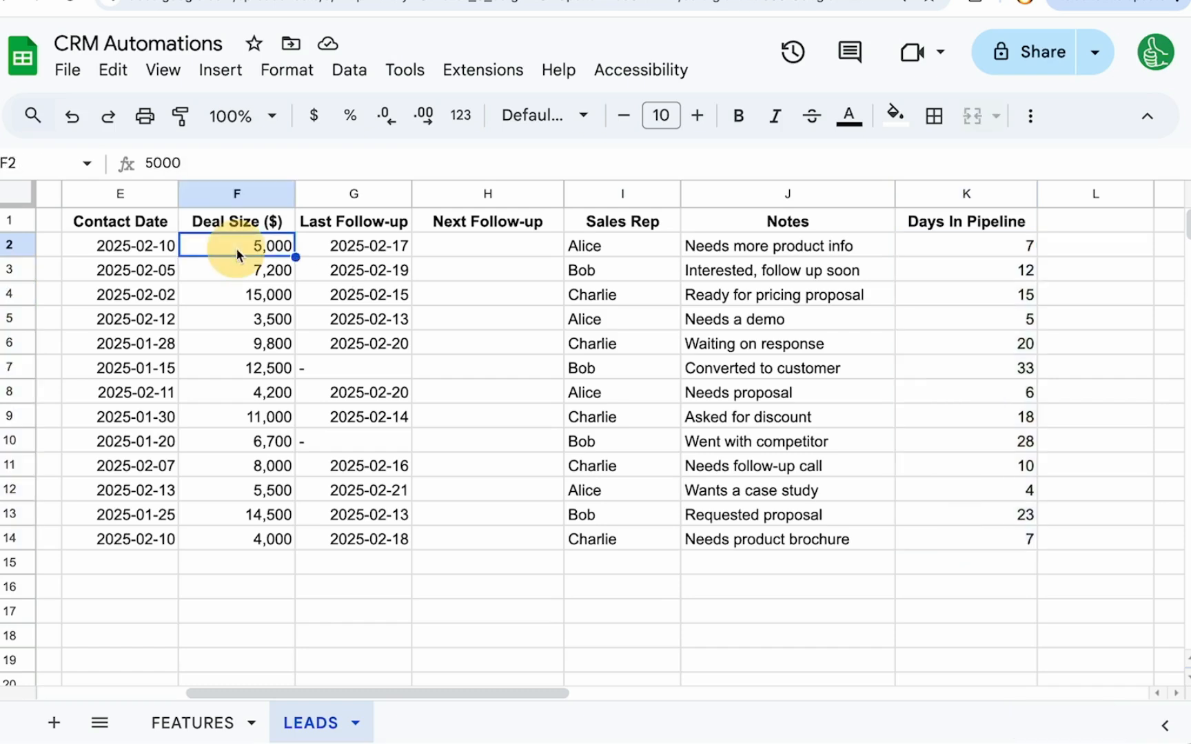
left_click(120, 250)
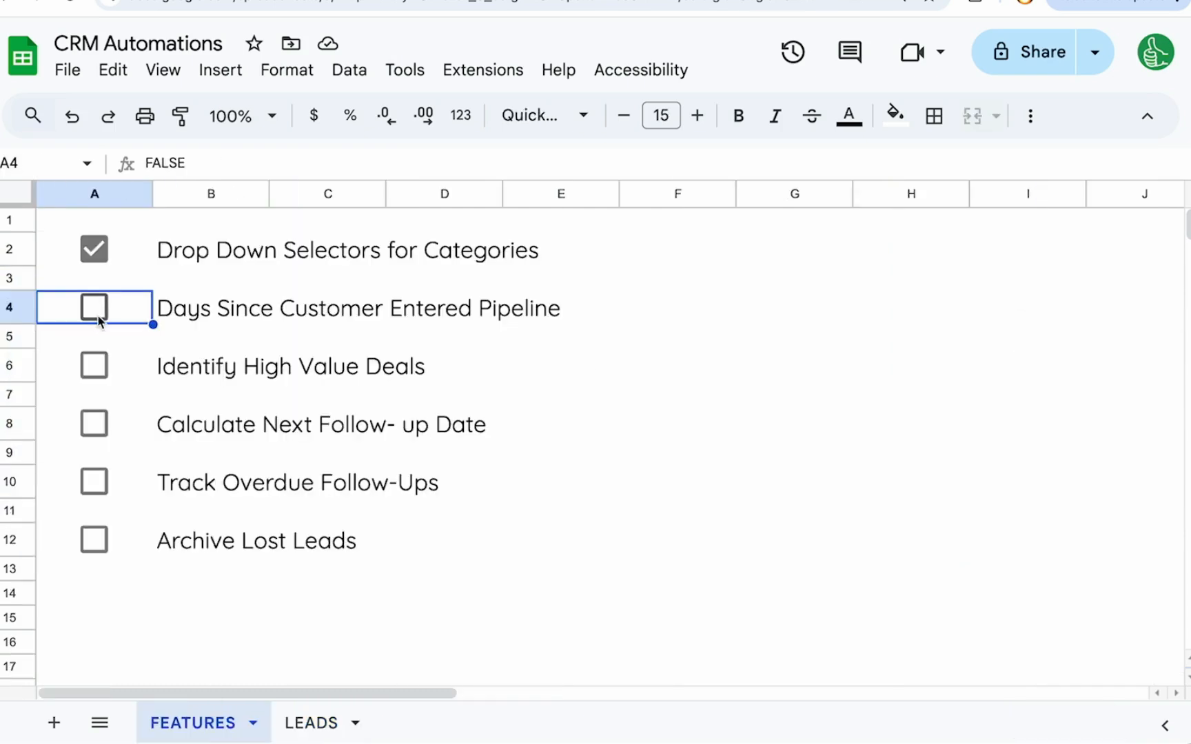
left_click(96, 314)
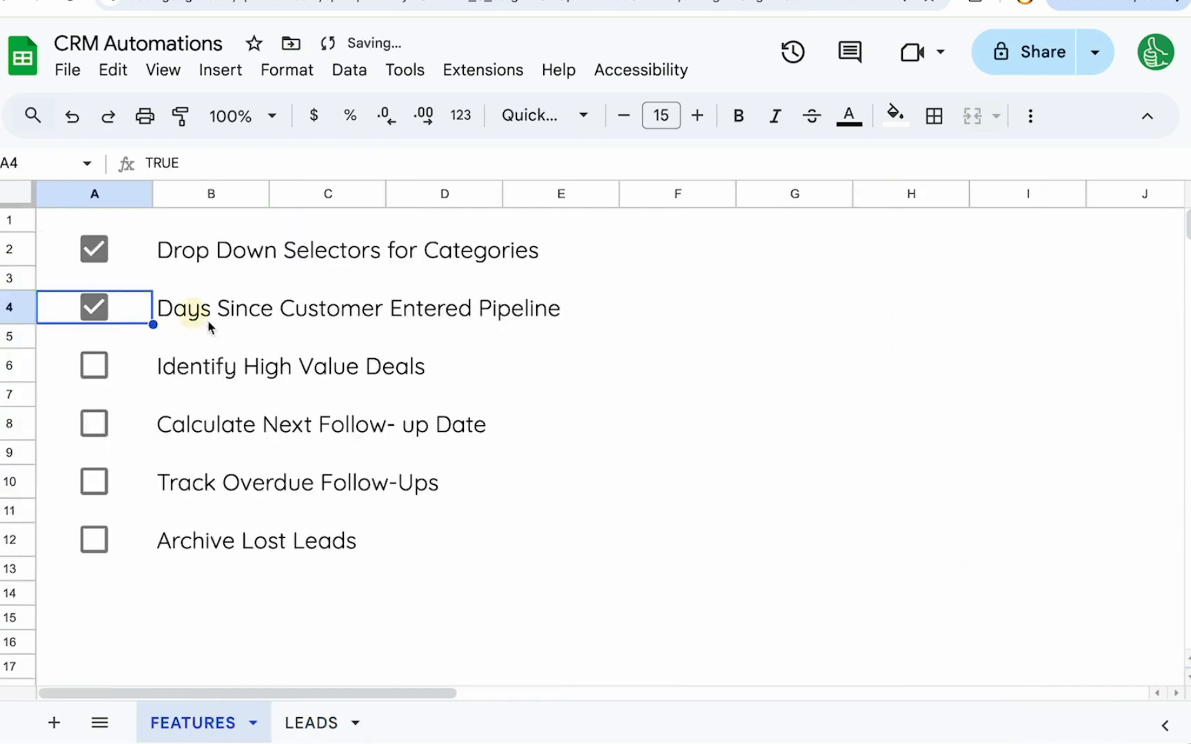
Step: Create a conditional formatting rule on the whole Deal Size column of the LEADS sheet for values greater than 9999
left_click(308, 723)
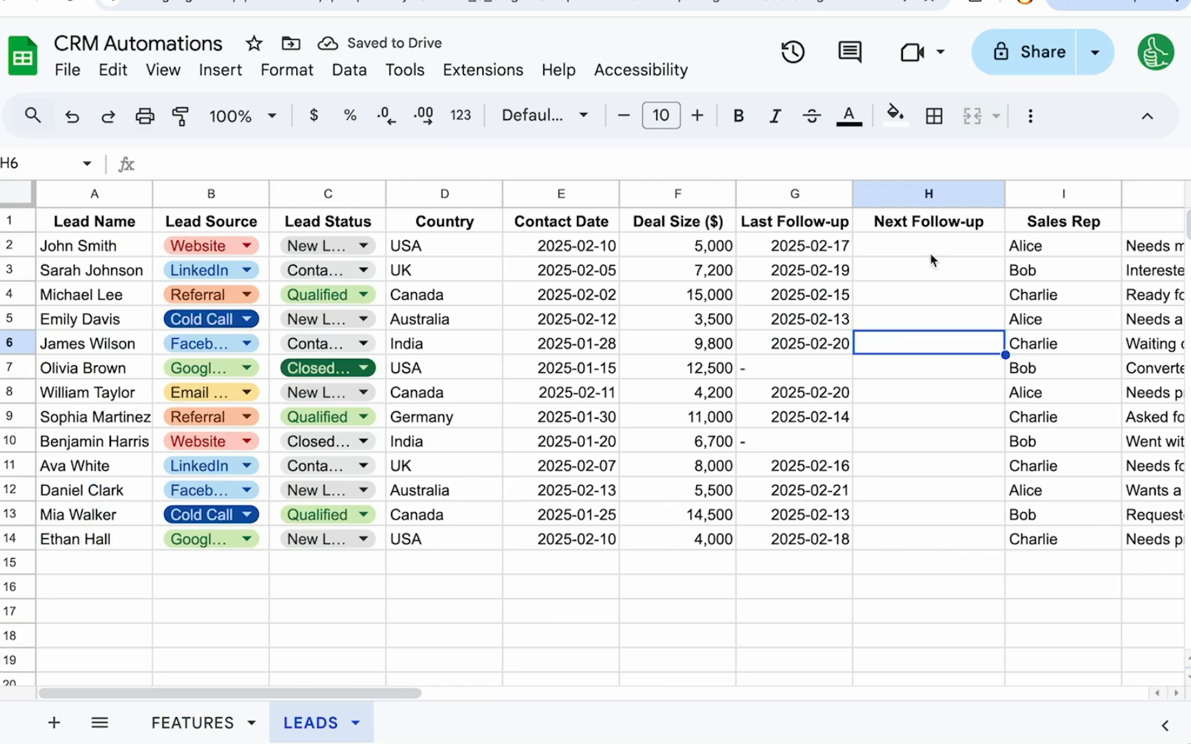
left_click_drag(678, 246, 689, 534)
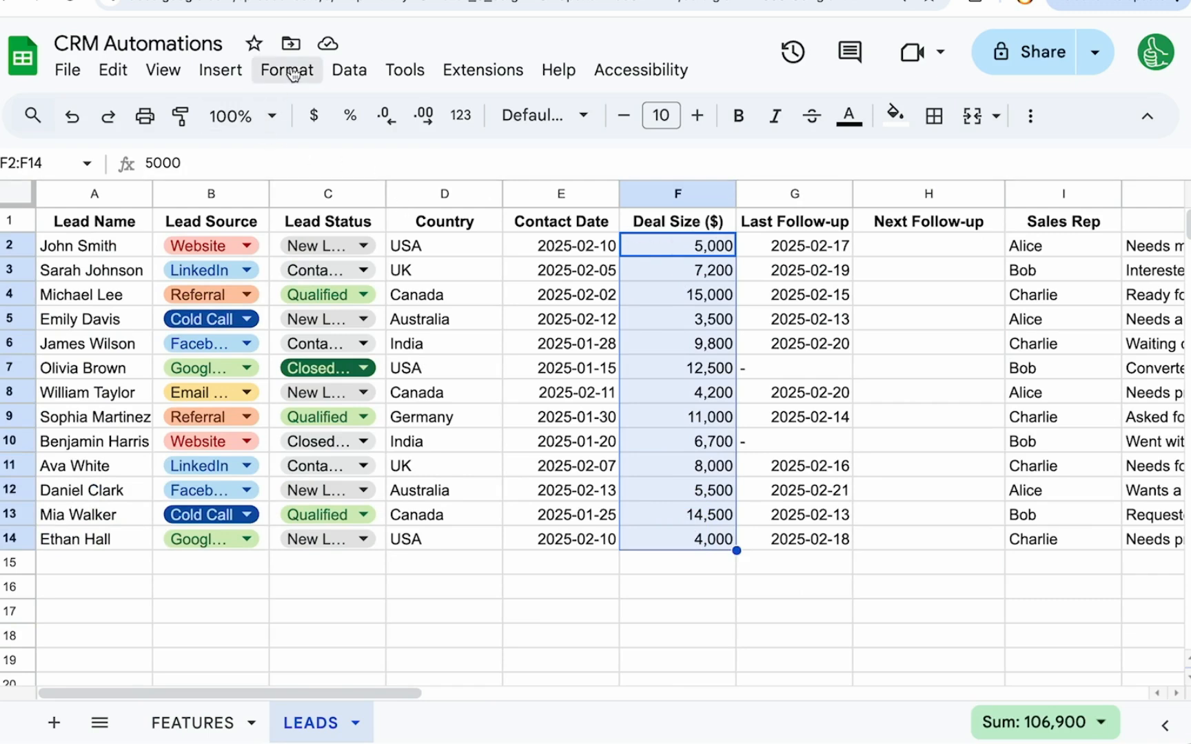
left_click(679, 194)
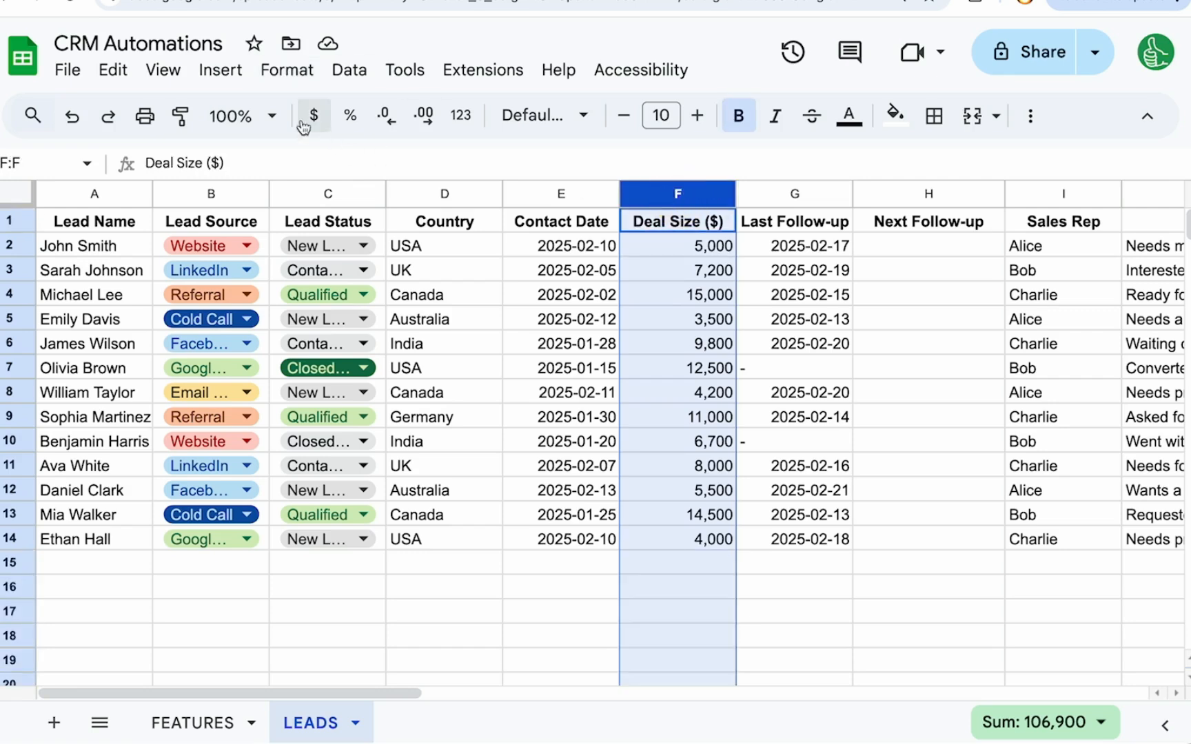
left_click(269, 75)
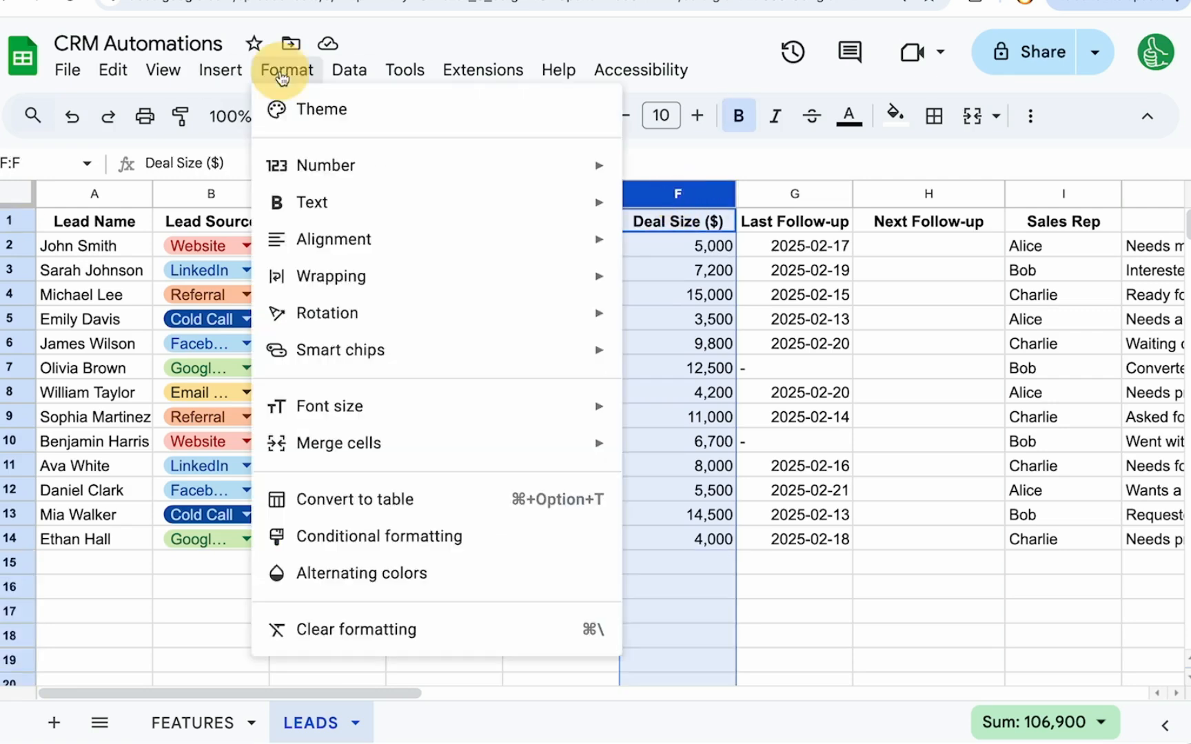
left_click(369, 544)
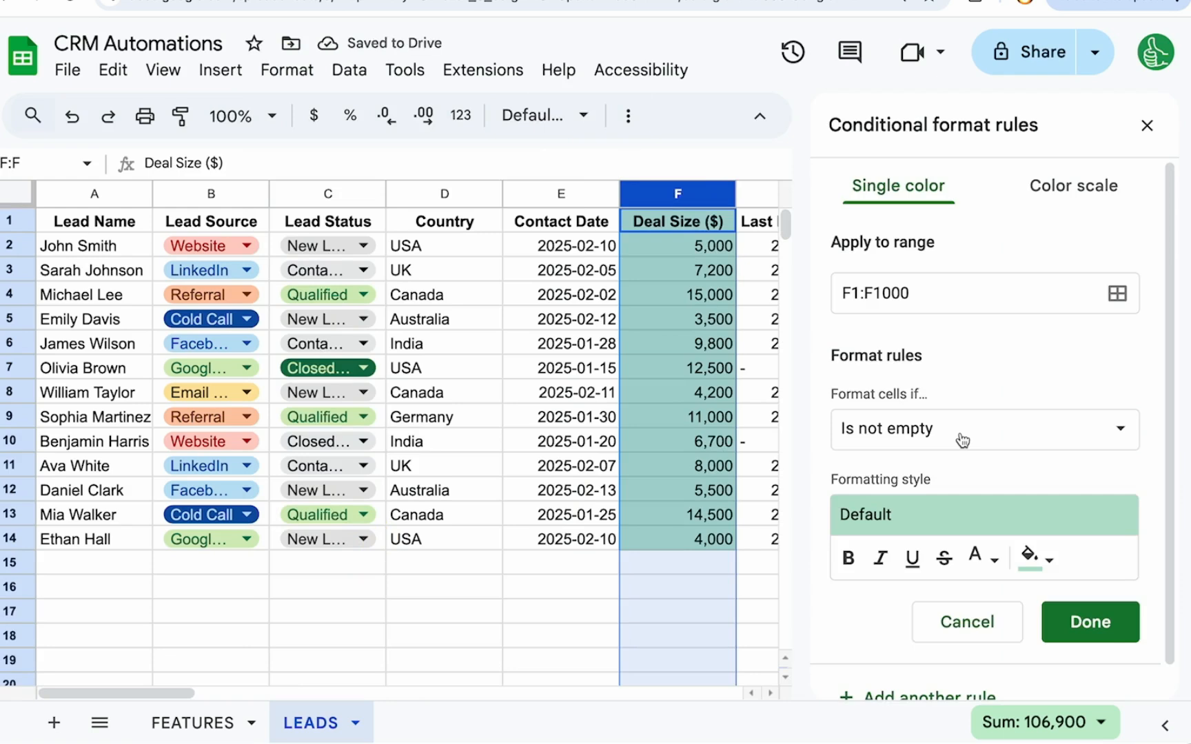
left_click(921, 442)
scroll(927, 503, "down", 3)
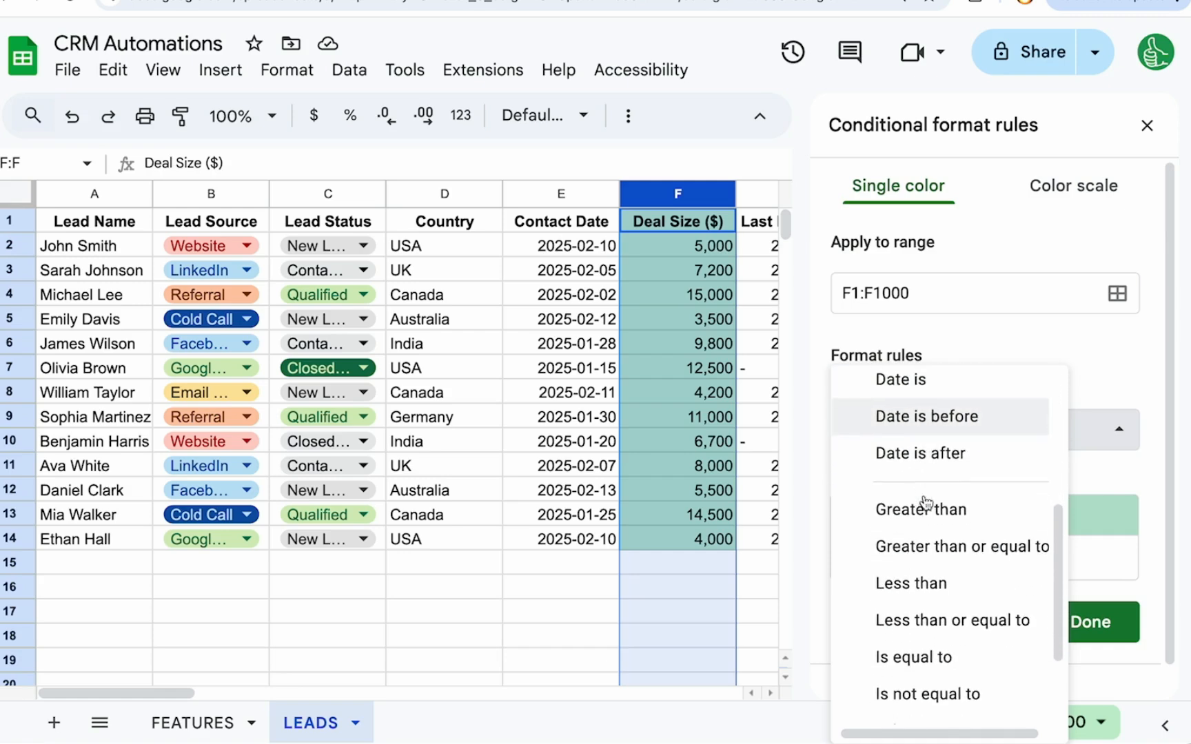
left_click(927, 508)
left_click(920, 481)
type("99")
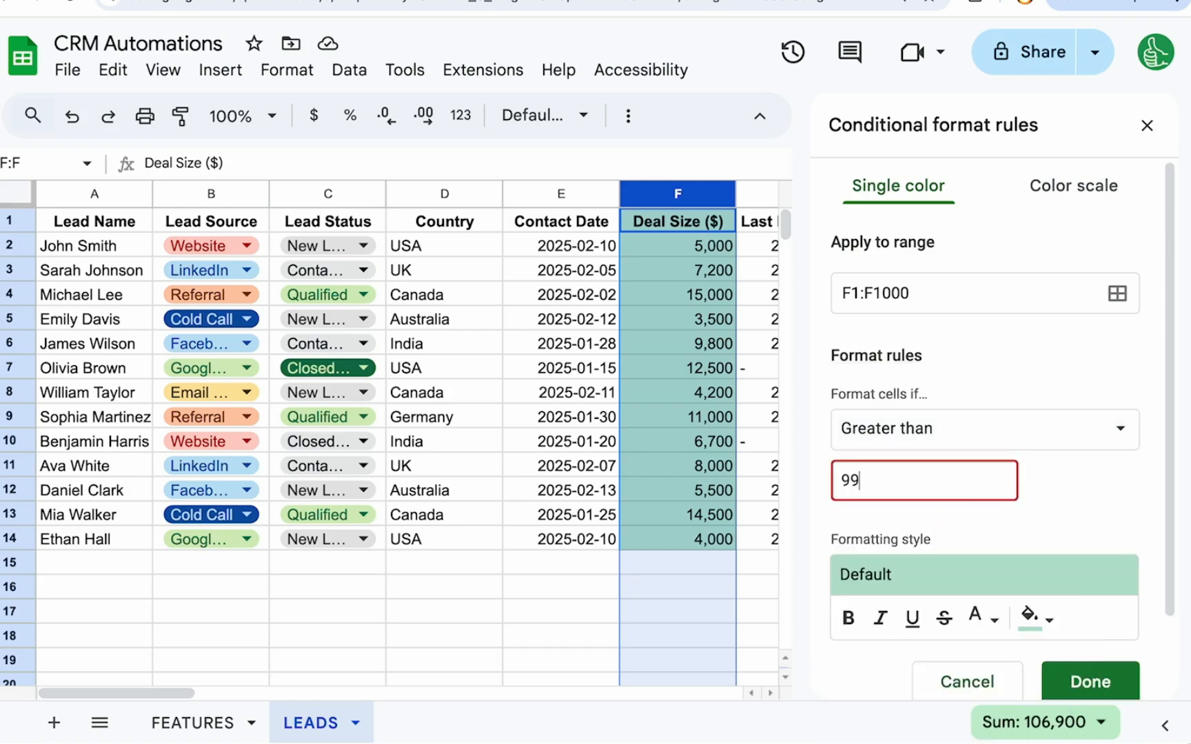
type("99")
Step: Change the Deal Size rule's condition to greater than or equal to 10000
left_click(962, 432)
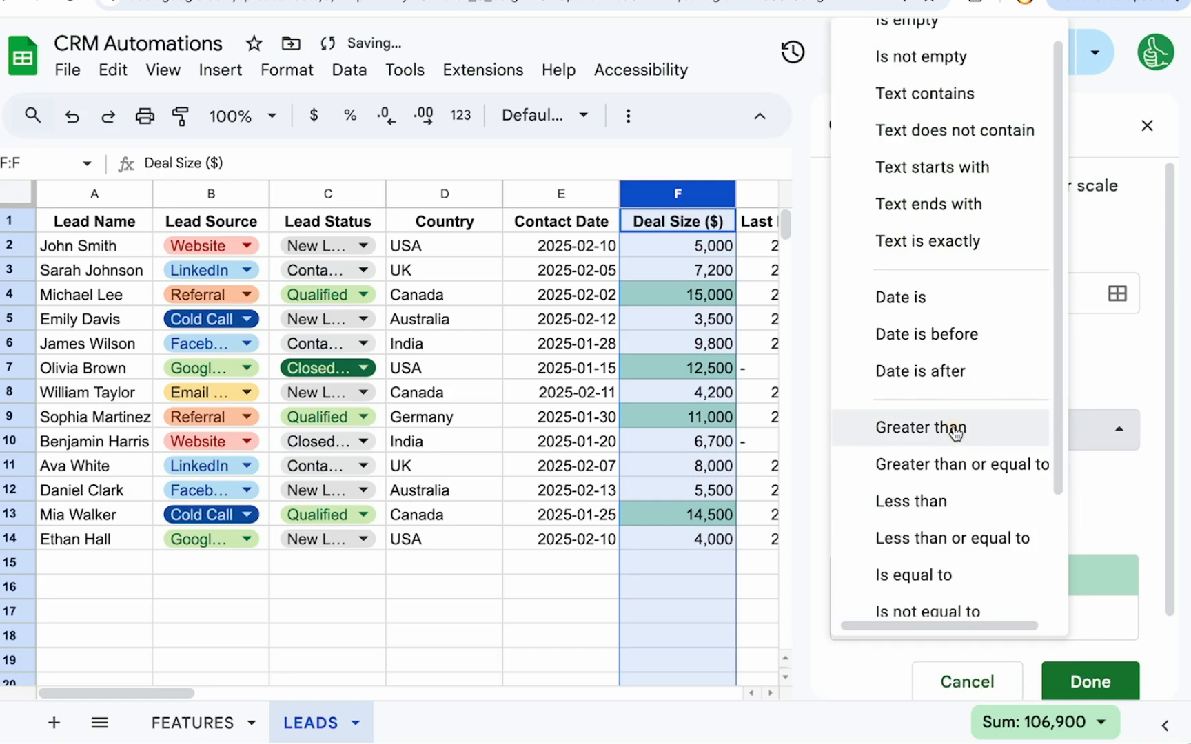
left_click(950, 465)
double_click(909, 484)
type("1000")
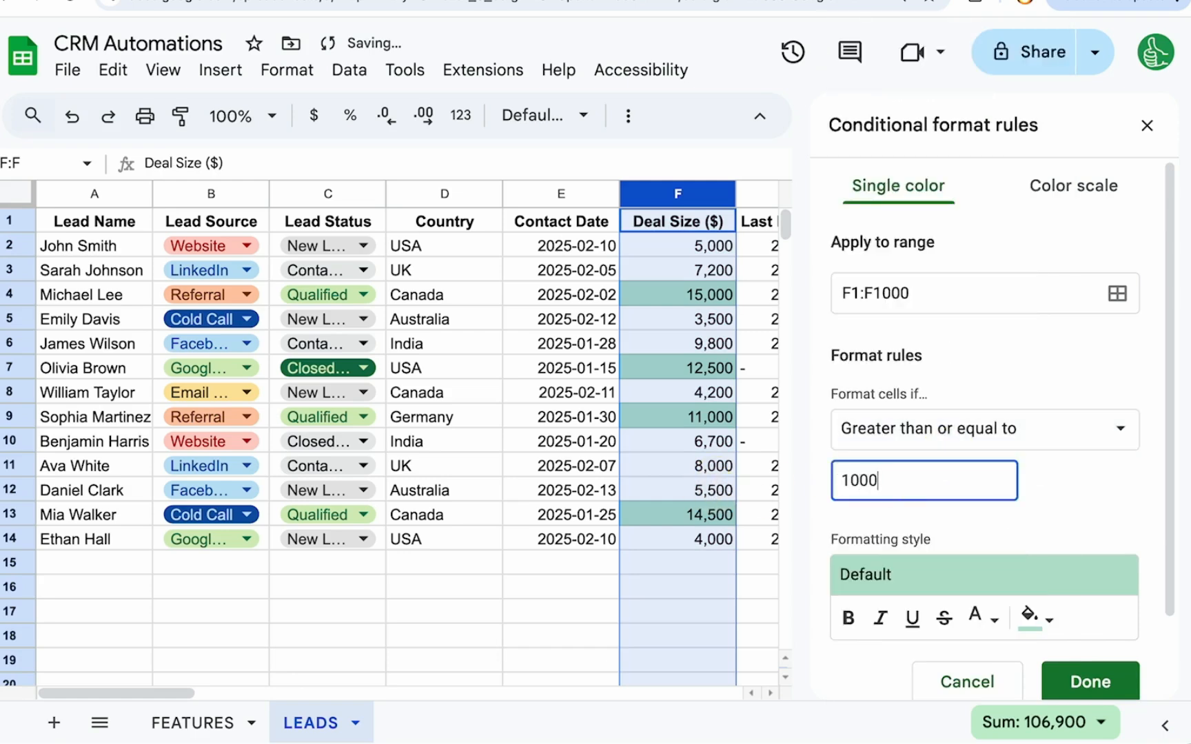
type("0")
left_click_drag(860, 480, 920, 476)
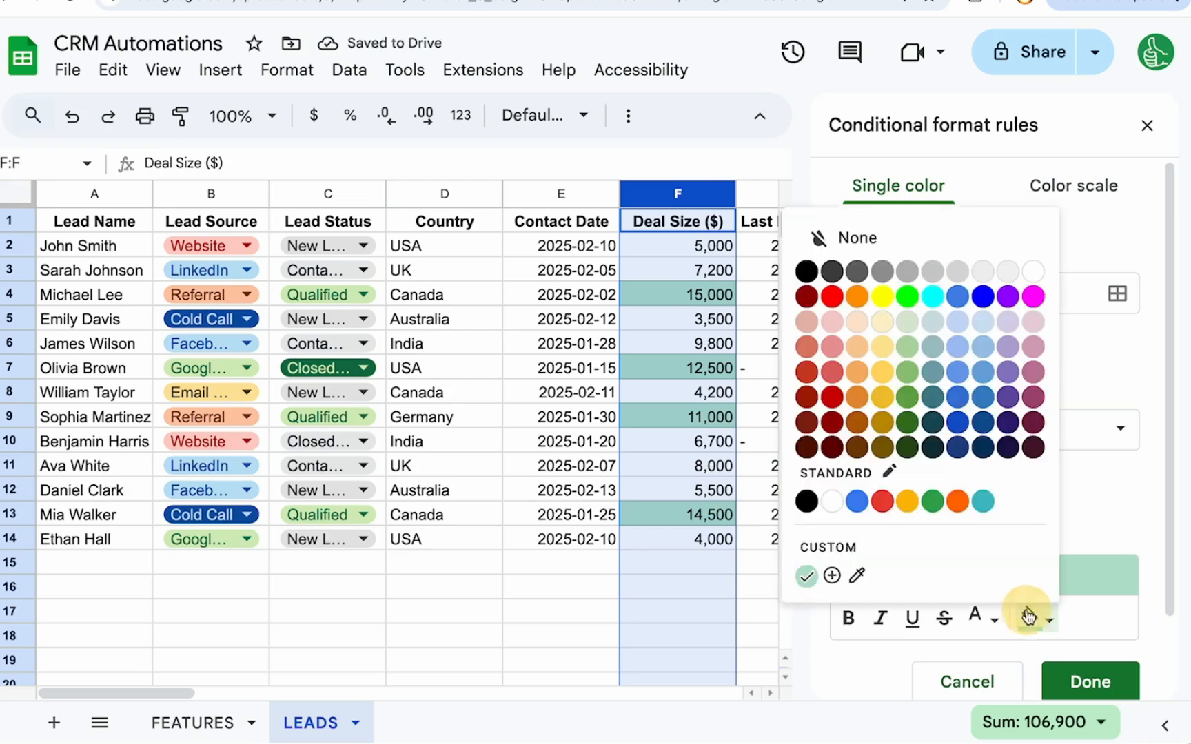
Step: Give the Deal Size conditional formatting rule a green fill with white text and save the rule
left_click(932, 501)
left_click(974, 616)
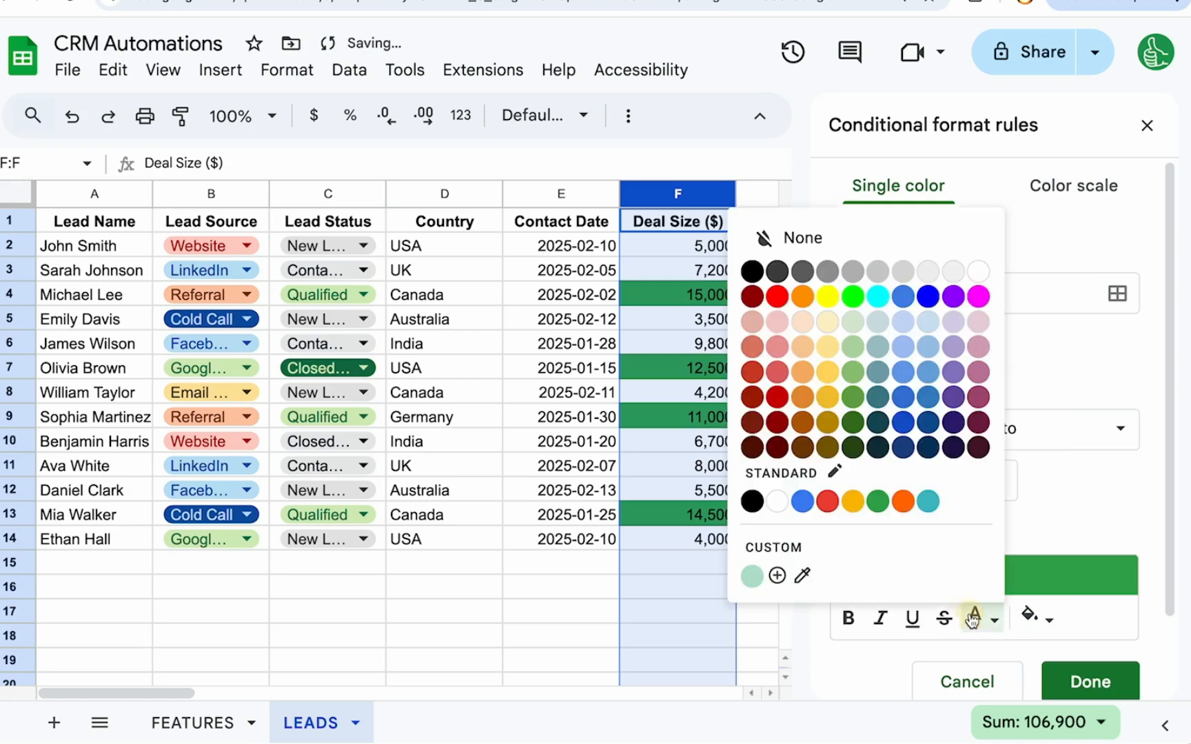
left_click(979, 276)
left_click(1113, 679)
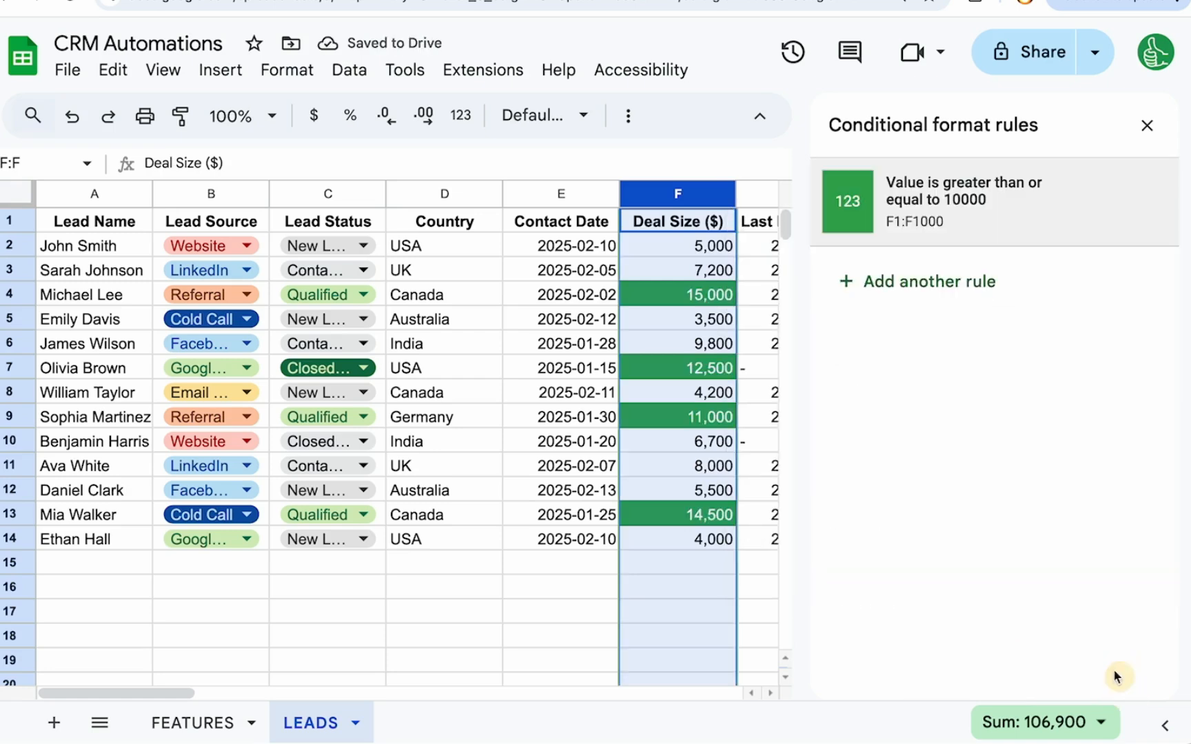
Step: Tick off "Identify High Value Deals" on the FEATURES sheet, and return to the LEADS sheet without the conditional formatting sidebar
left_click(199, 395)
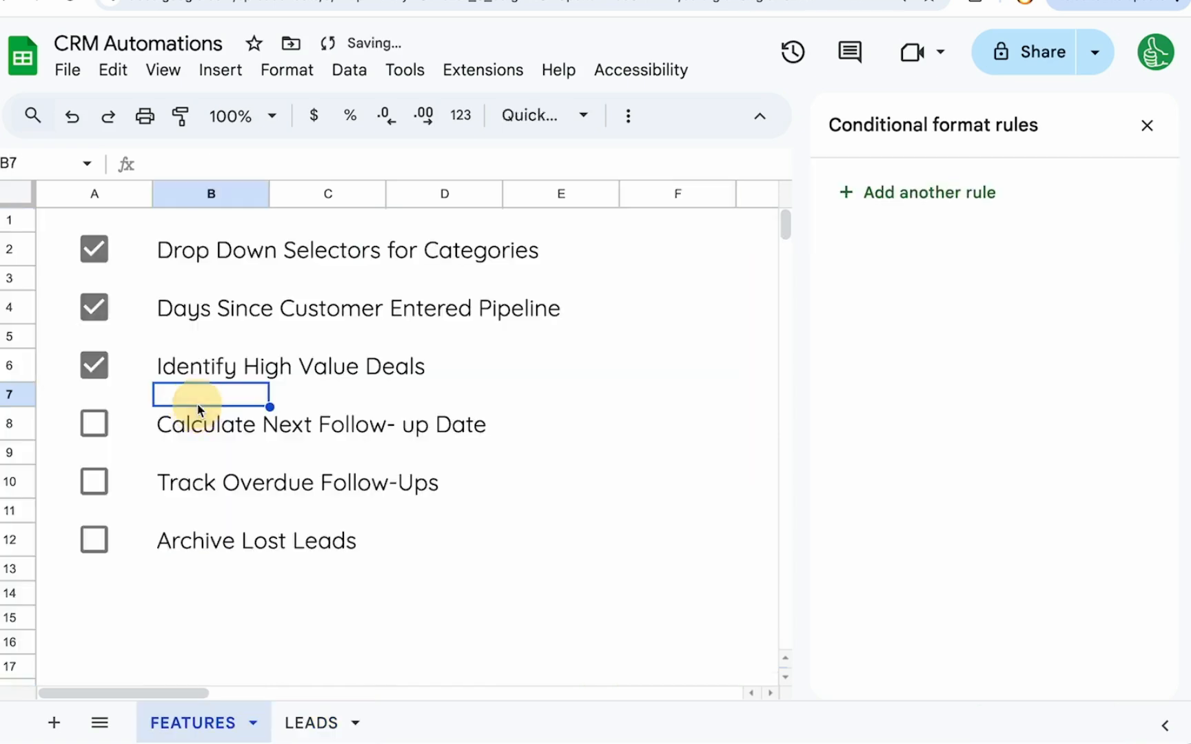
left_click(316, 724)
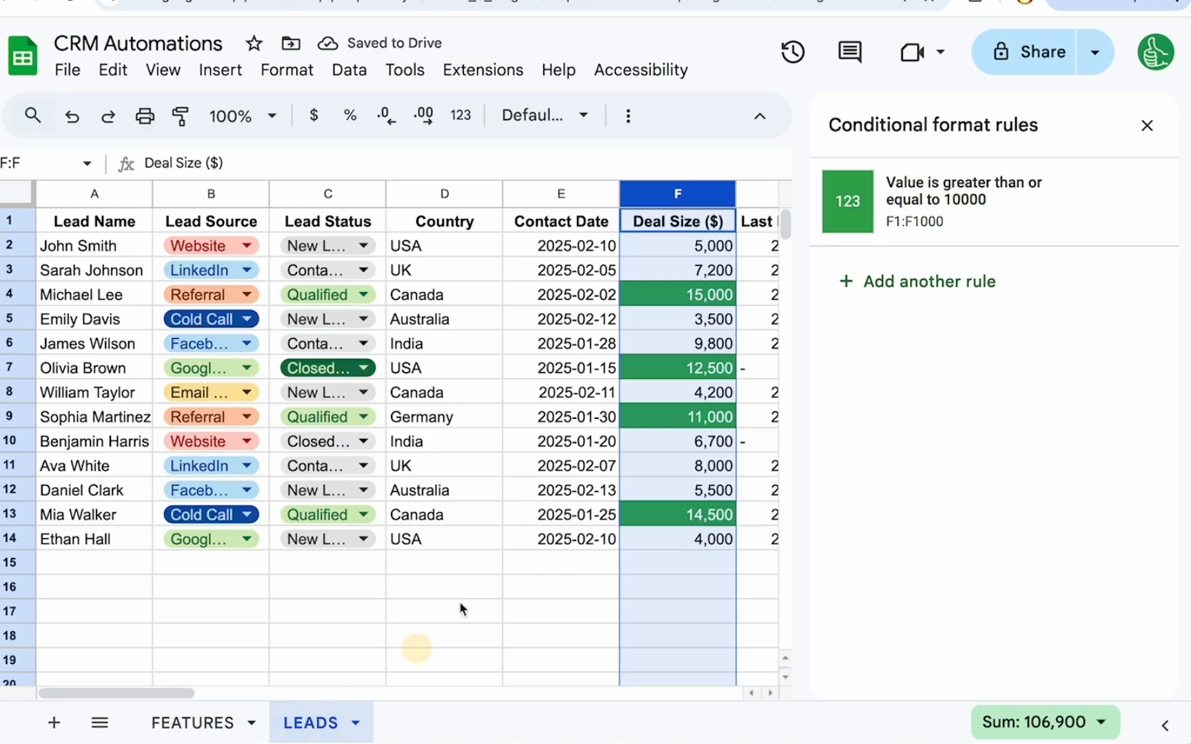
left_click(1147, 125)
left_click(571, 247)
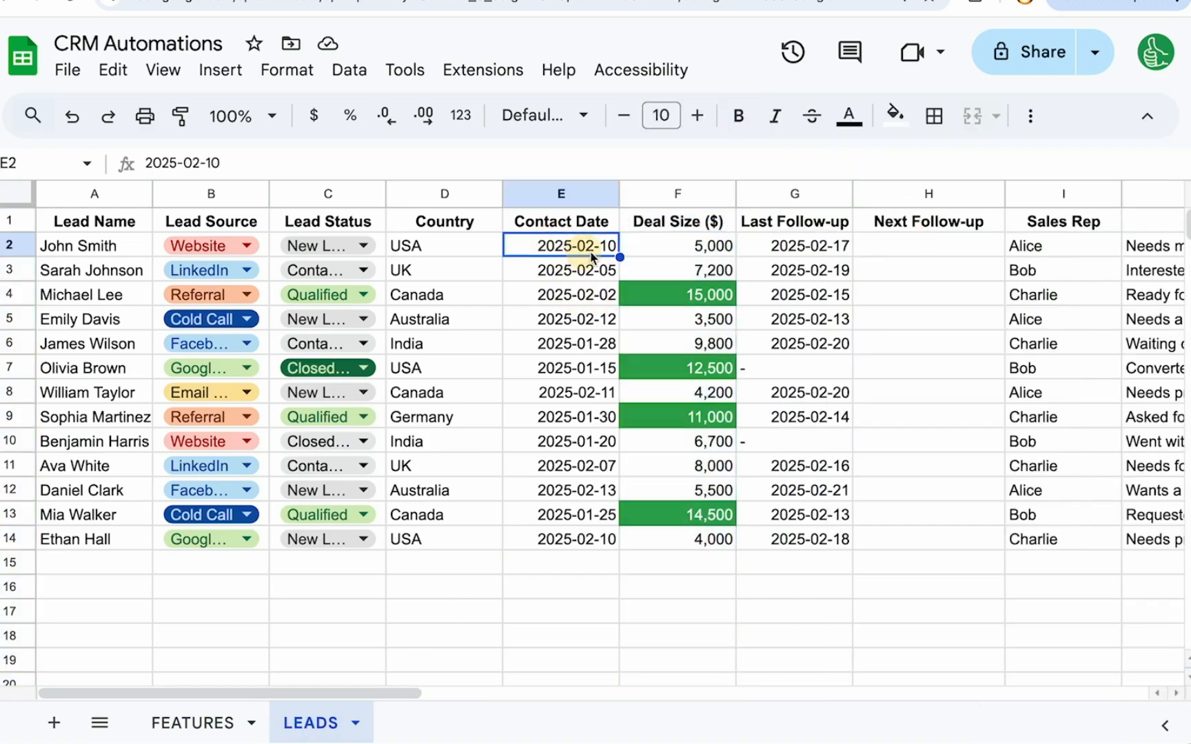
left_click(798, 246)
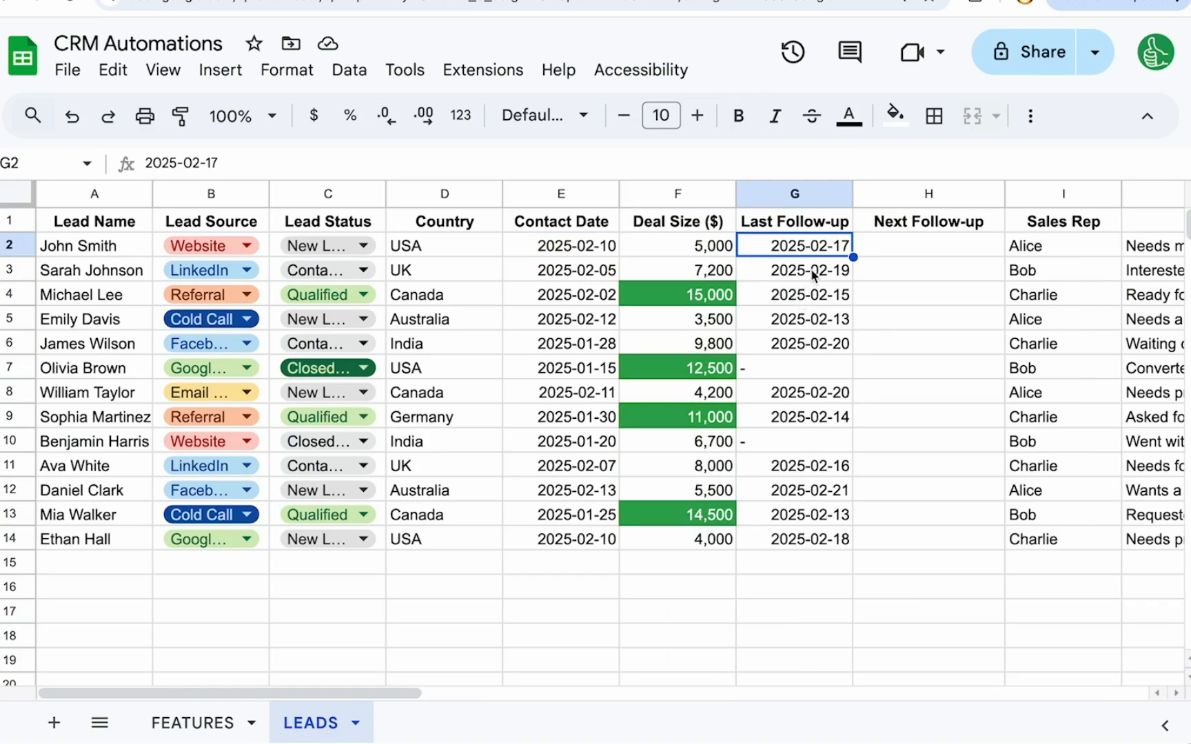
double_click(824, 245)
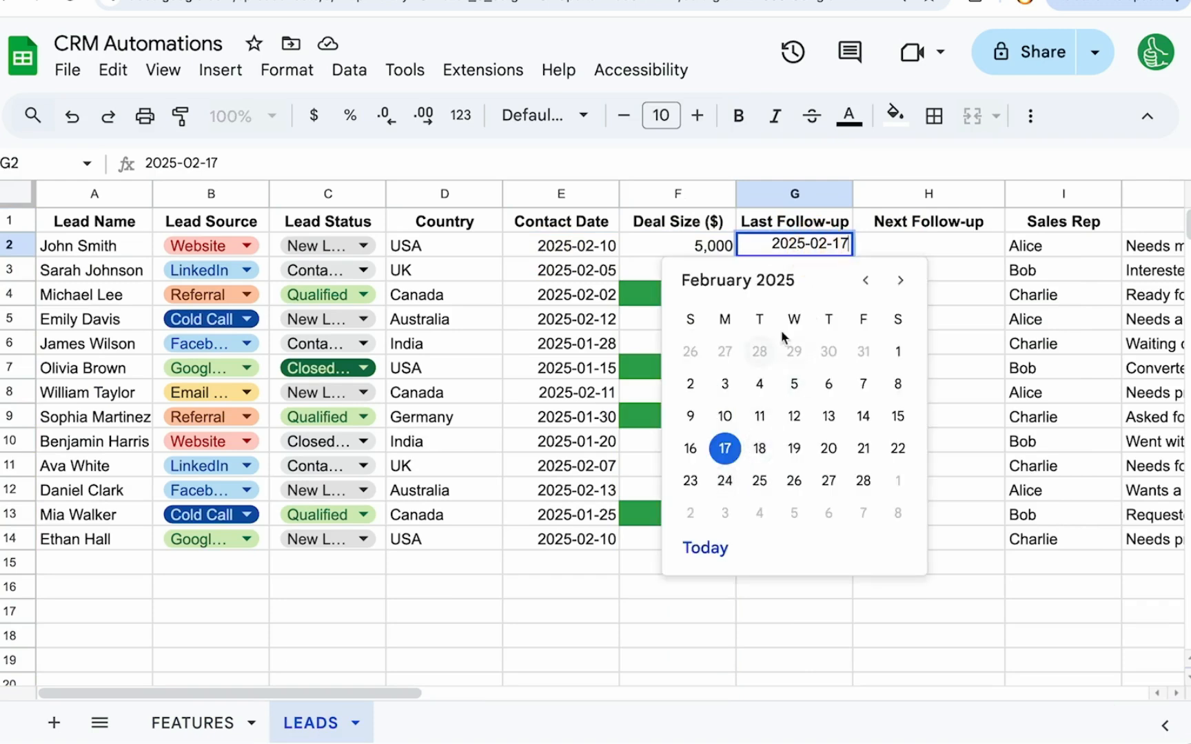
key("Escape")
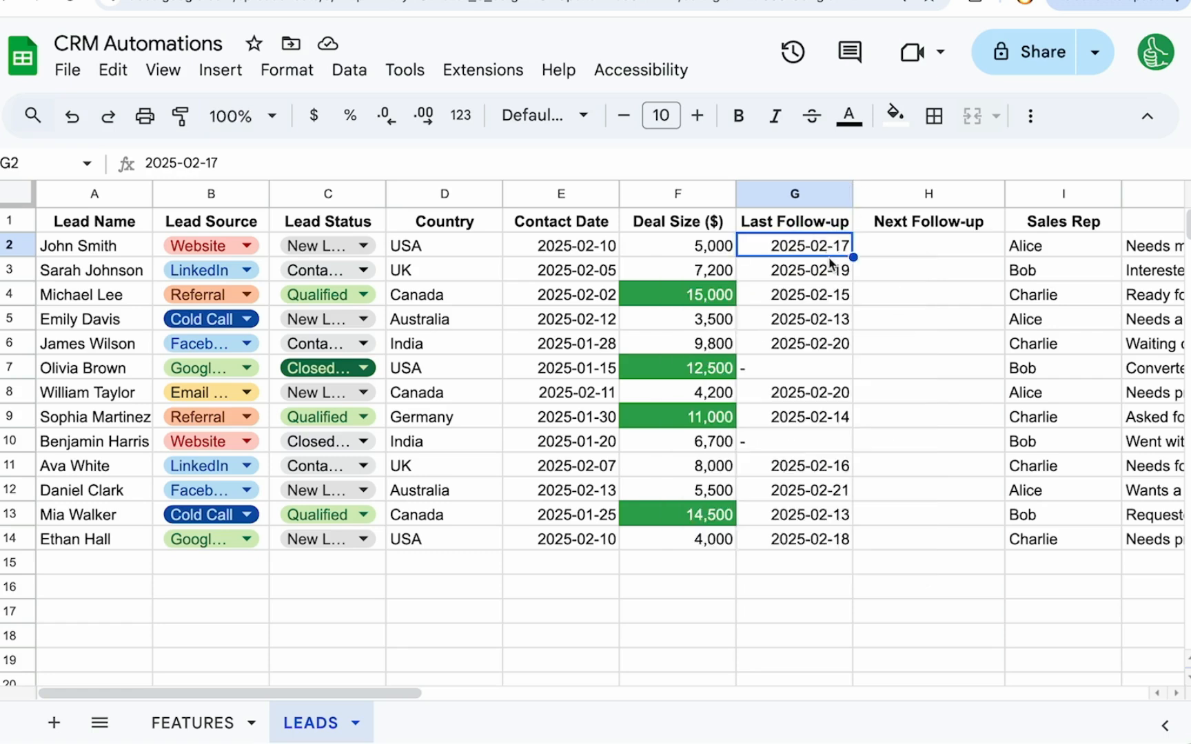
Step: Enter =G2+7 in H2 and autofill it down the Next Follow-up column
left_click(899, 247)
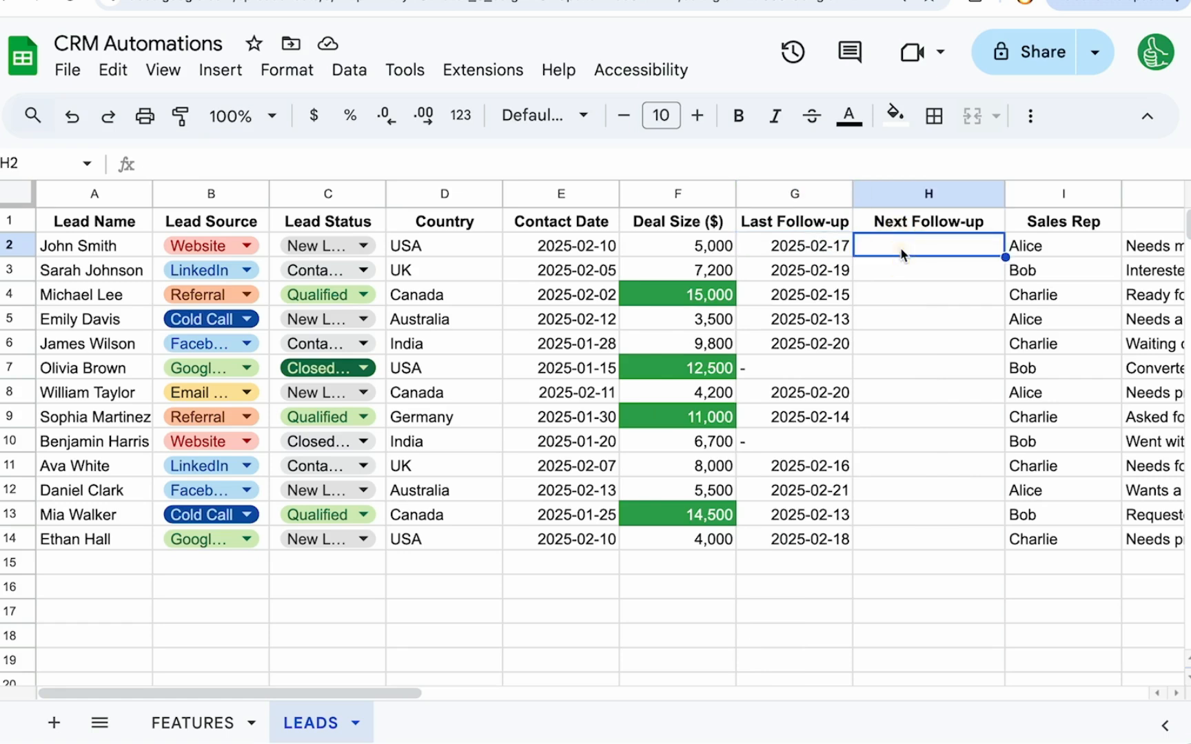
type("=")
left_click(801, 241)
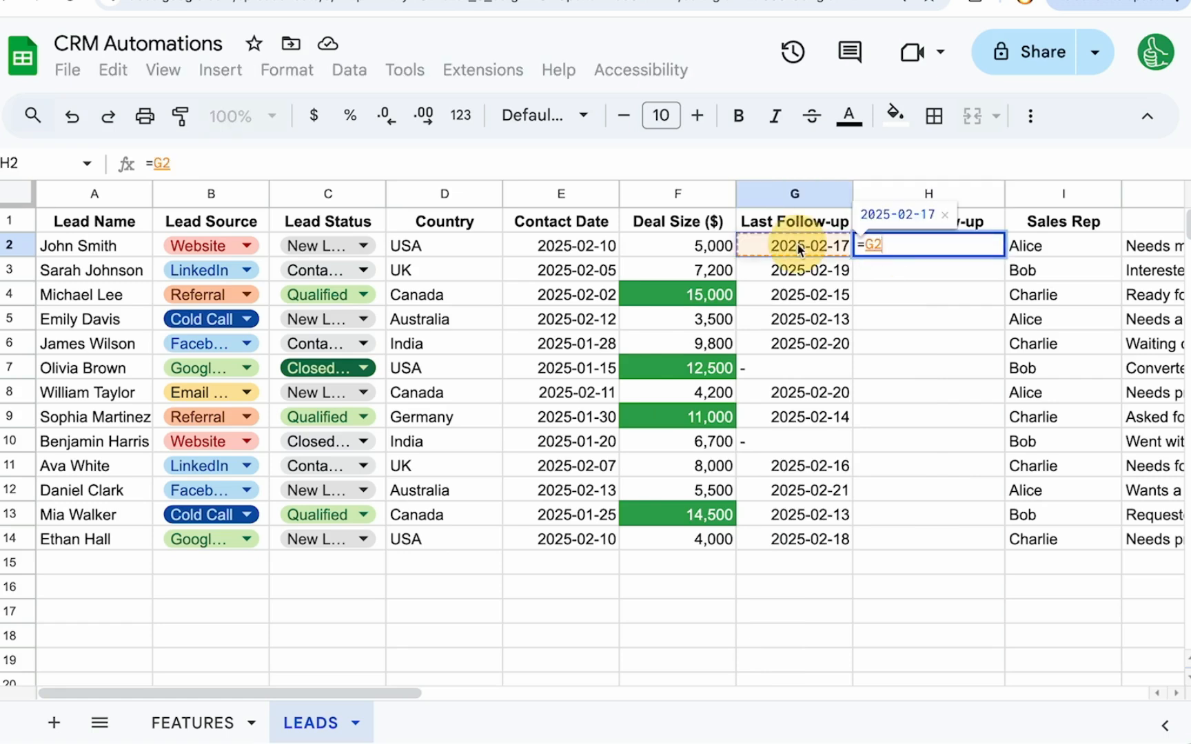
type("+7")
key("Return")
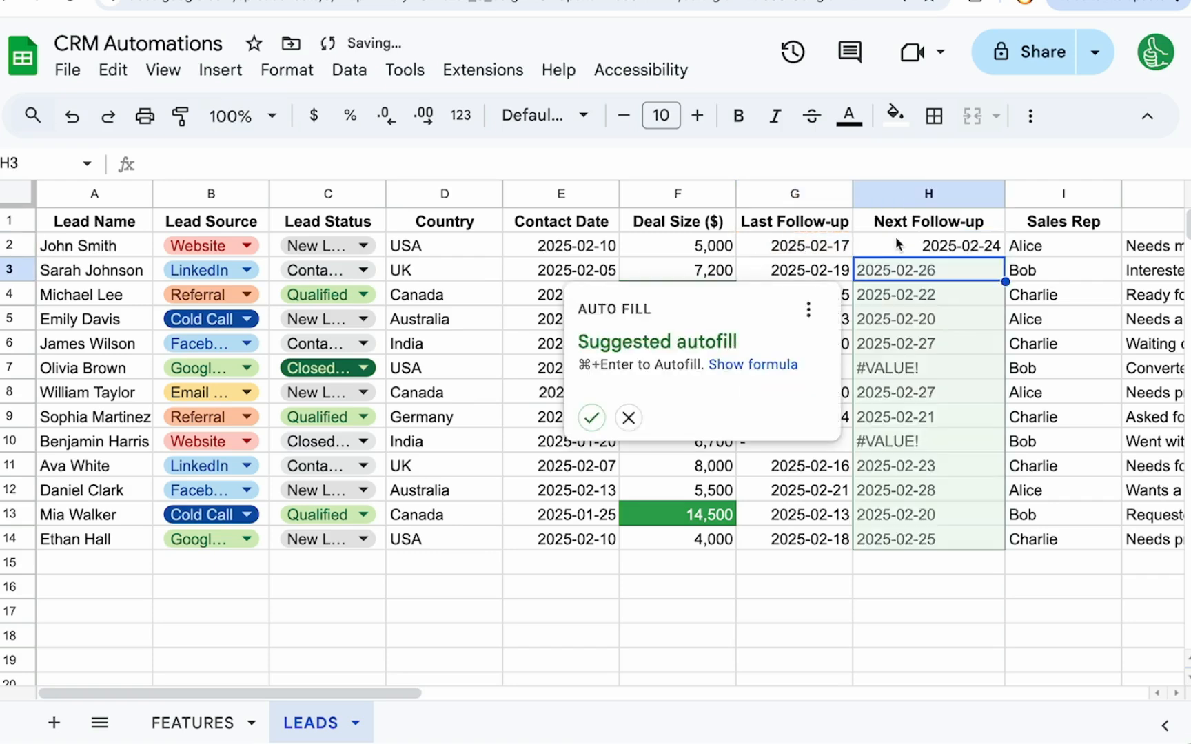
key("super+Return")
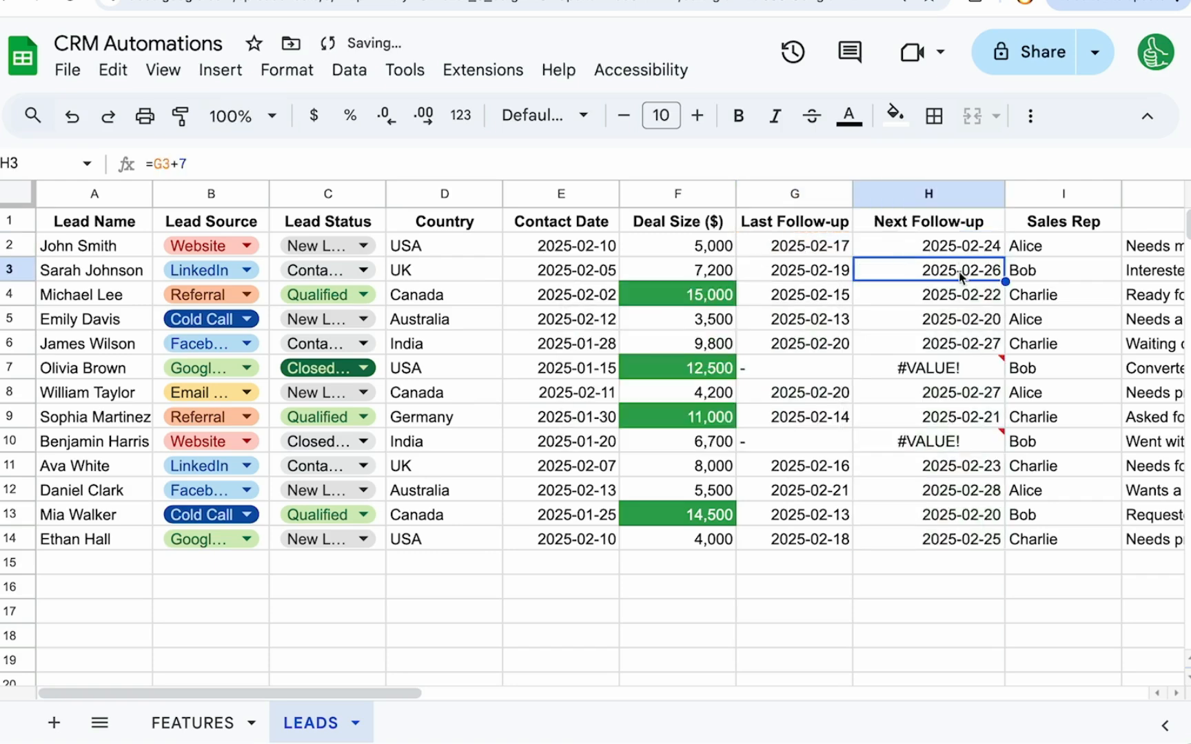
Step: Change the H2 formula to =IF(ISBLANK(G2),,G2+7) and fill it down the Next Follow-up column
double_click(961, 248)
left_click(860, 244)
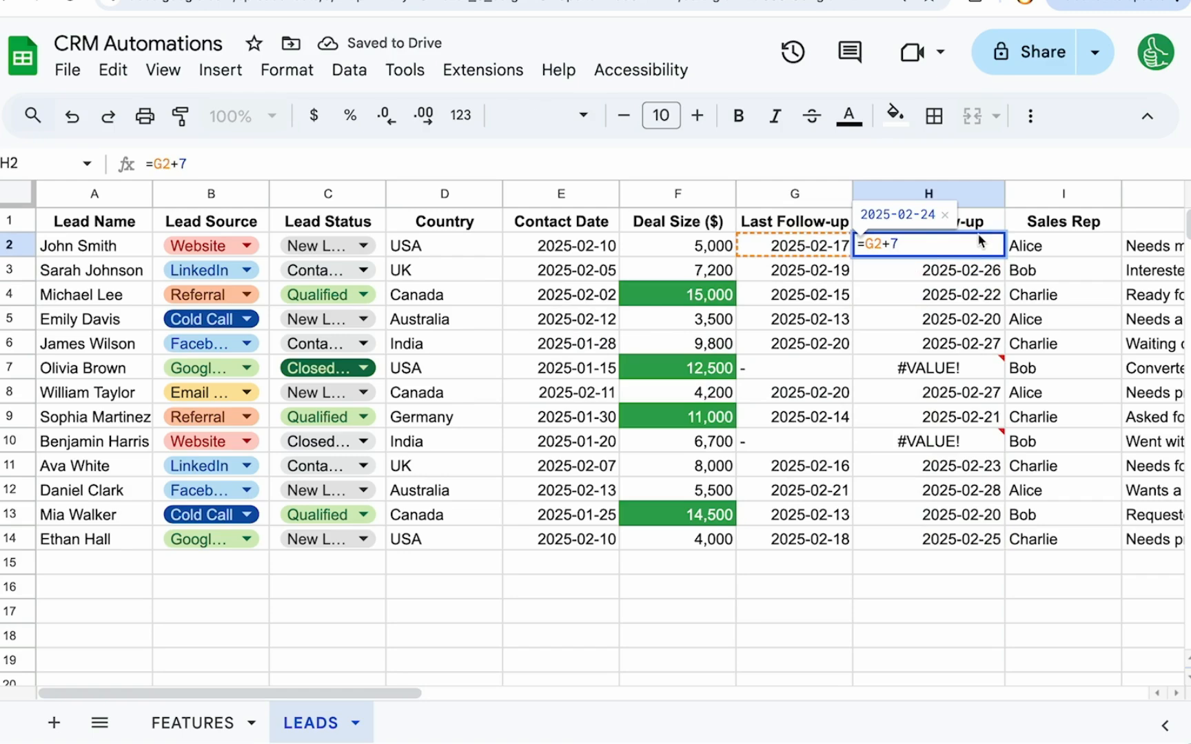
type("IF(ISBLANK(G")
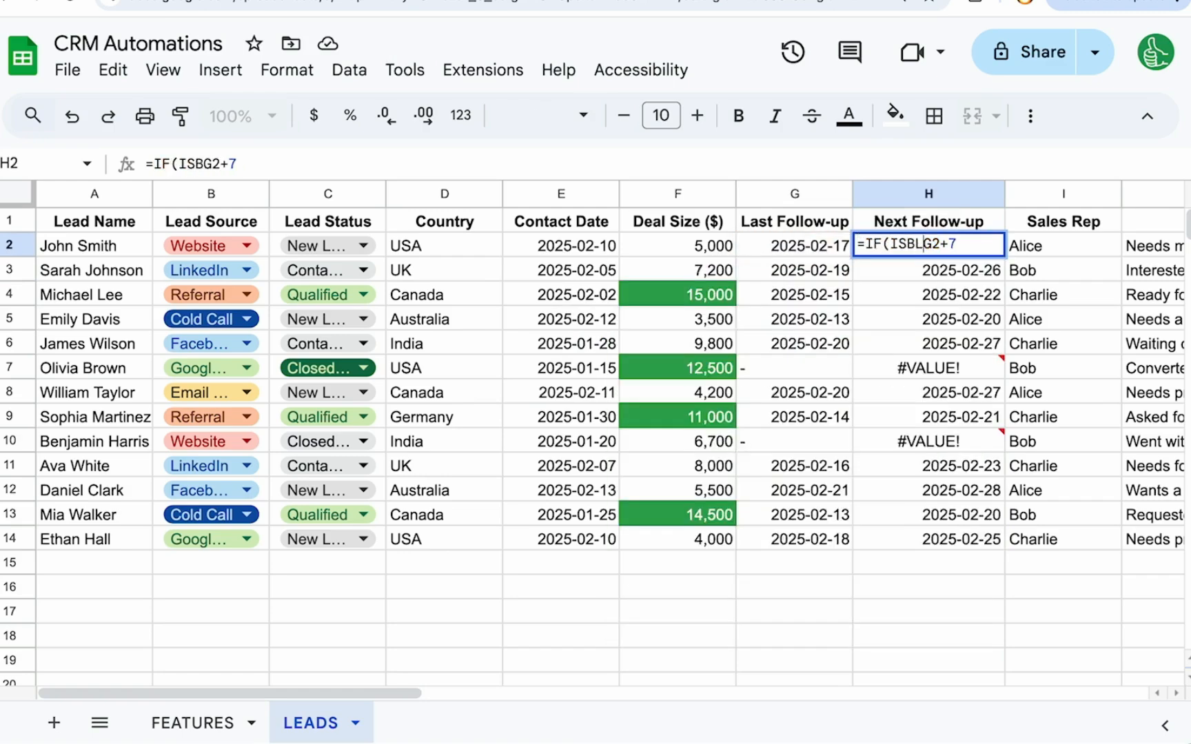
type("2),,")
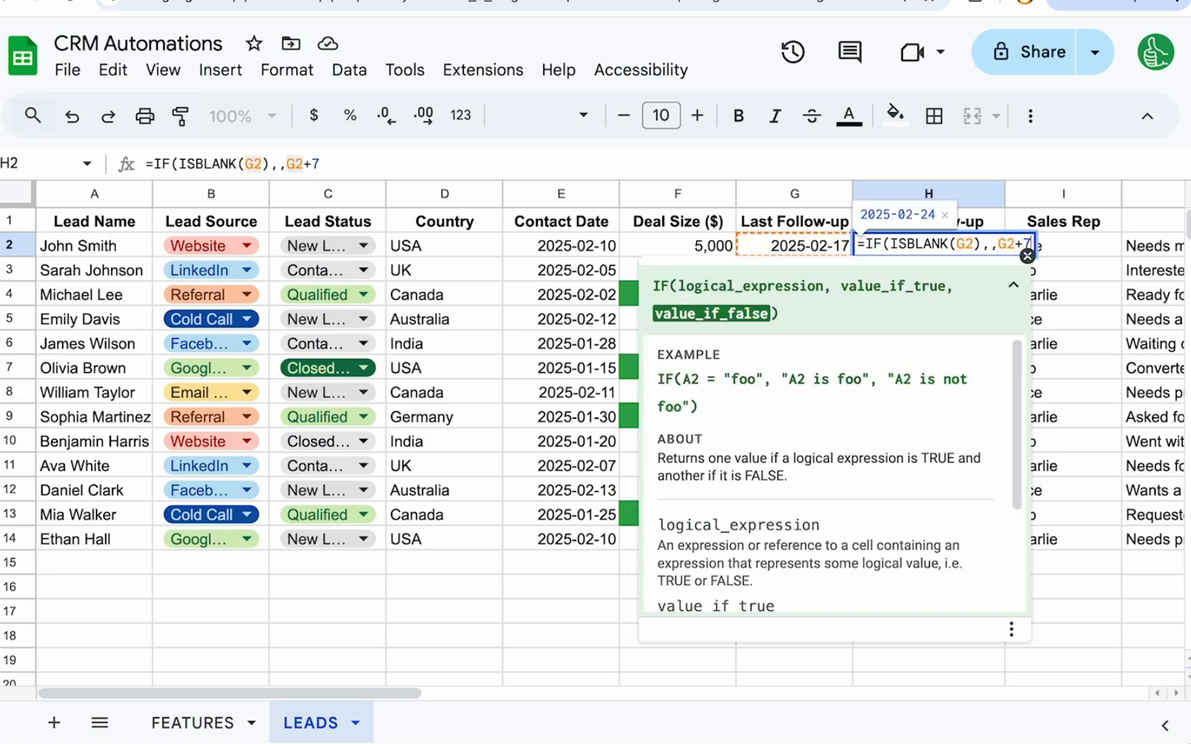
key("Return")
key("Up")
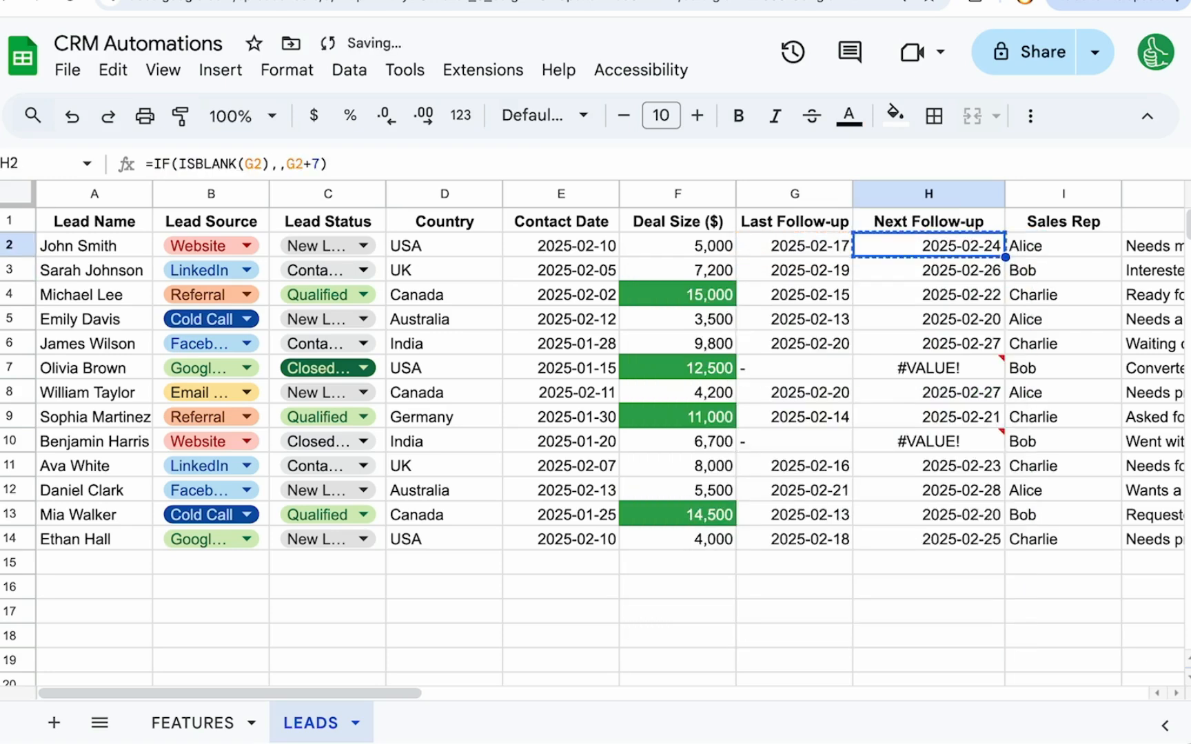
key("super+shift+Down")
key("super+d")
Step: Clear the dash placeholders from G7 and G10 in the Last Follow-up column, and return to H2
left_click(805, 370)
key("Delete")
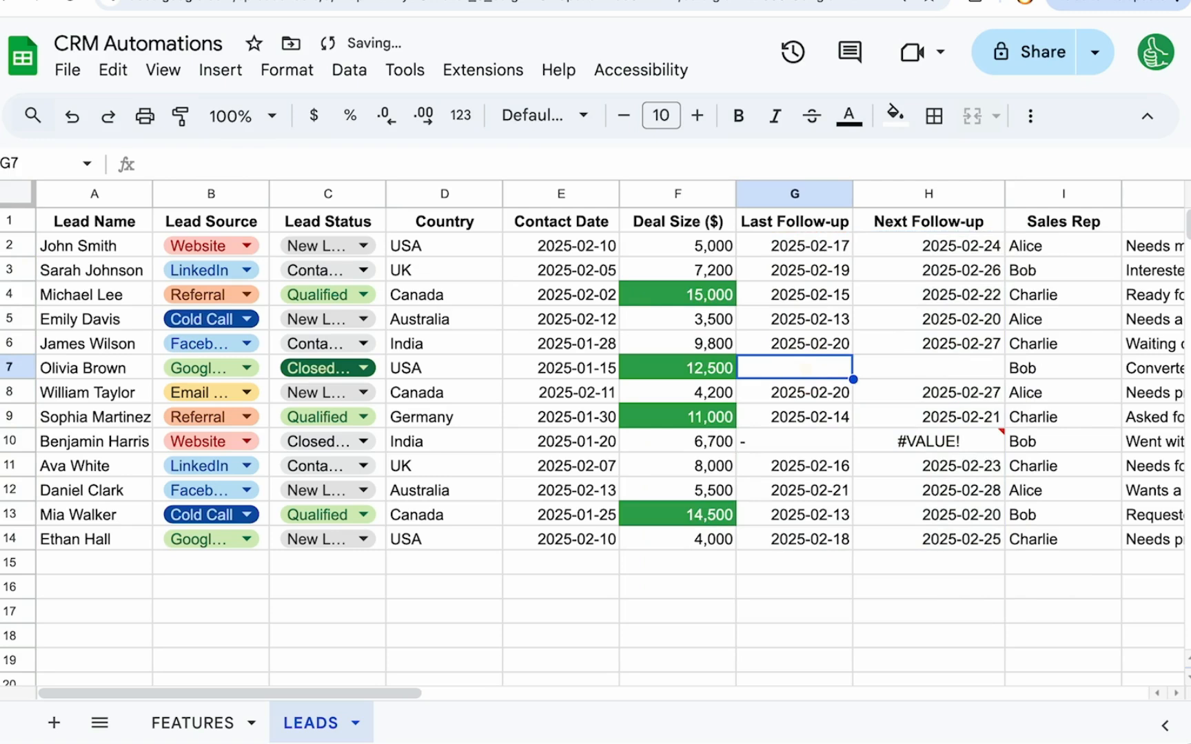
key("Down")
key("Down")
key("Down")
key("Delete")
key("Right")
key("Up")
key("Up")
key("Up")
key("Up")
key("Up")
key("Up")
key("Up")
key("Up")
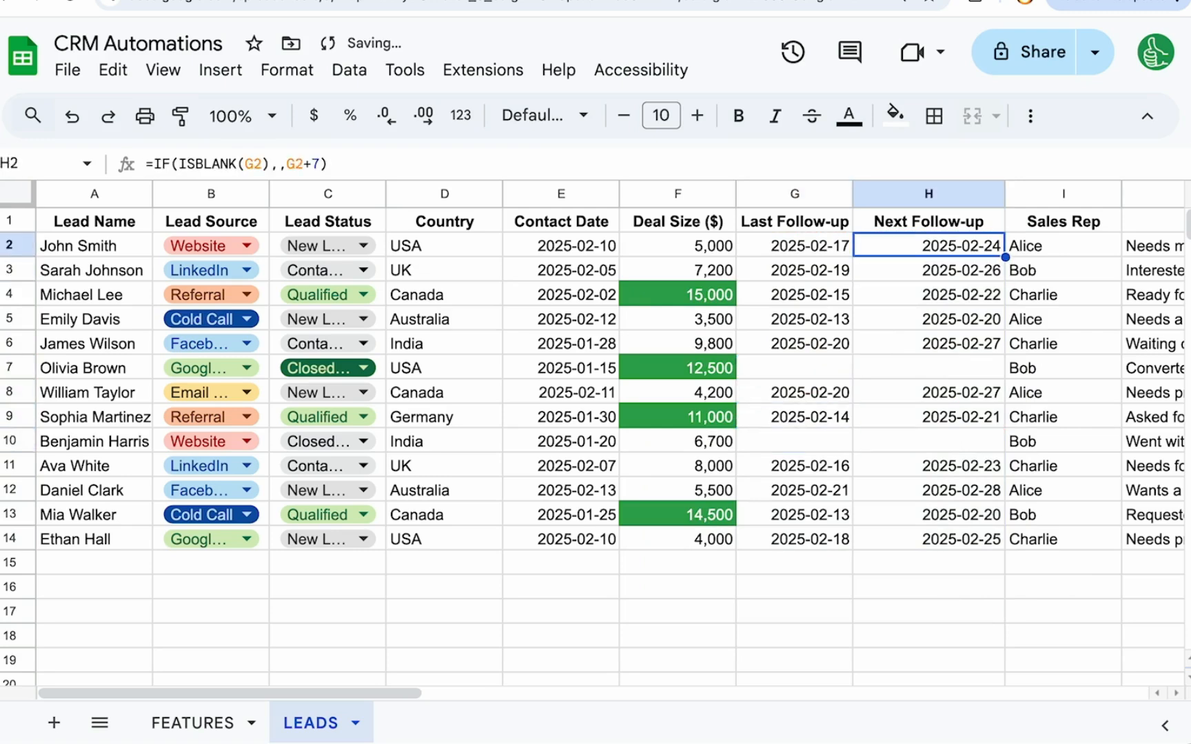
Step: Replace the H2 formula with =WORKDAY(G2,10) and fill it down the Next Follow-up column to H14
left_click(830, 248)
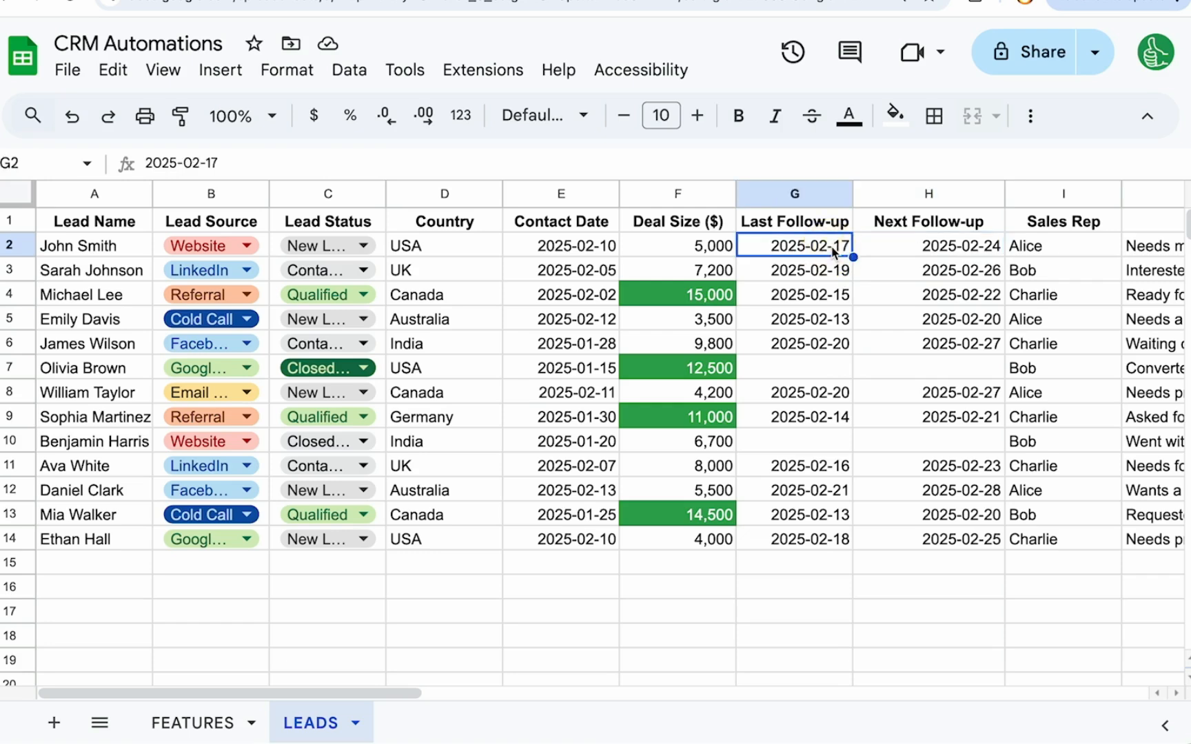
left_click(906, 245)
double_click(906, 245)
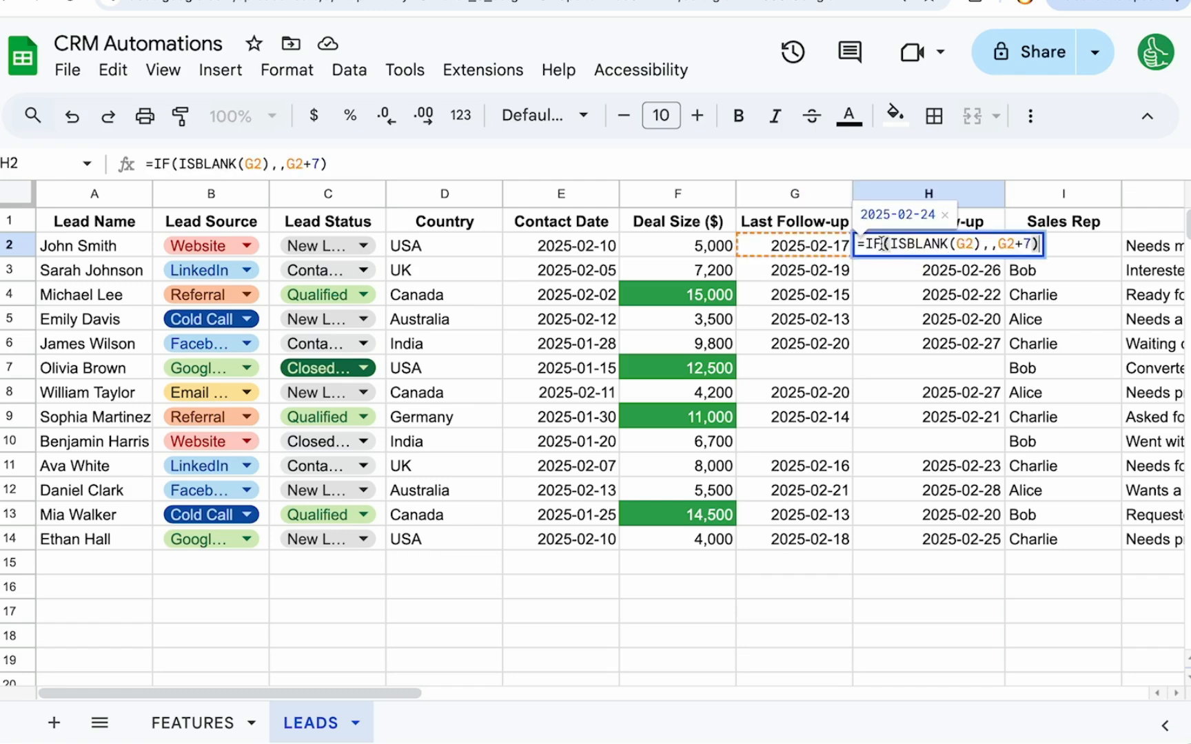
key("ctrl+a")
type("=")
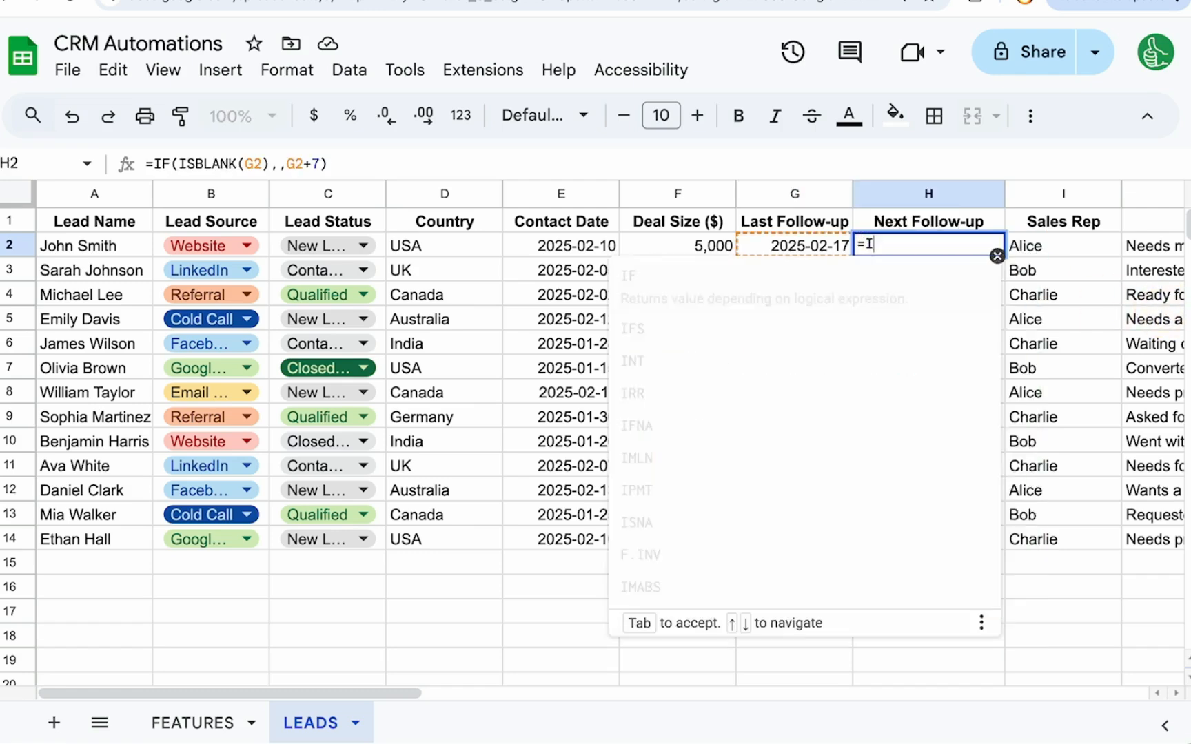
type("WORKDA")
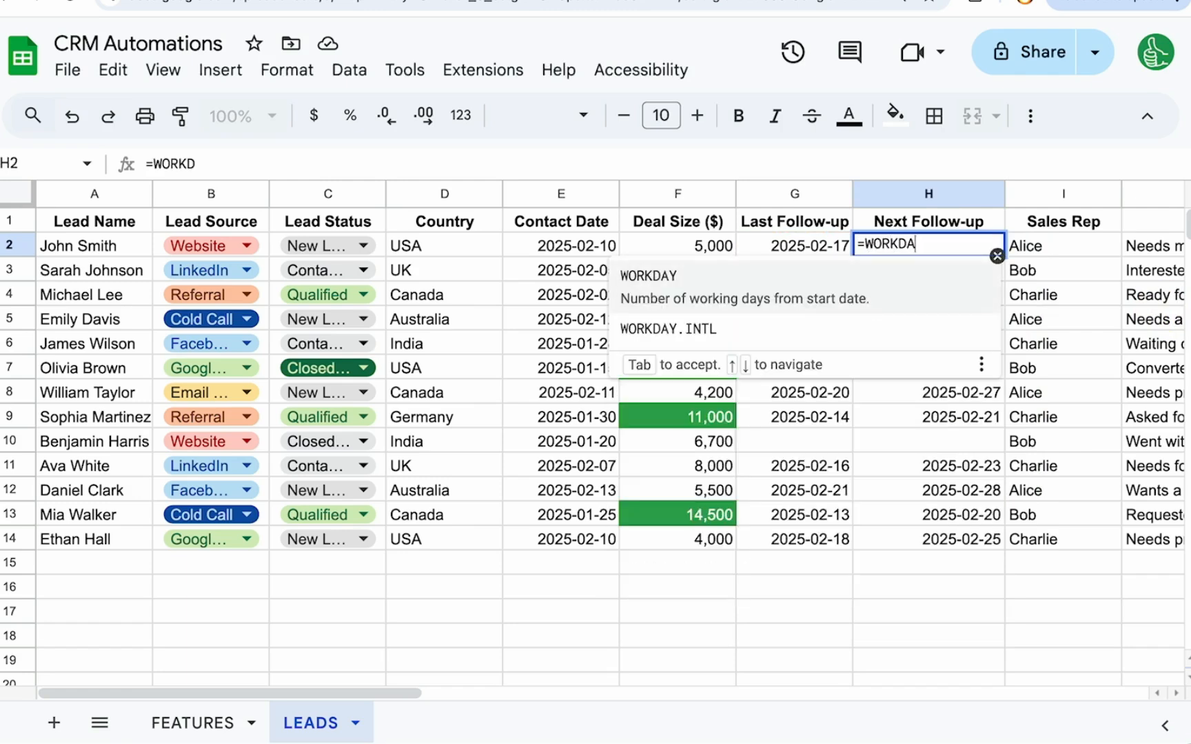
type("Y(")
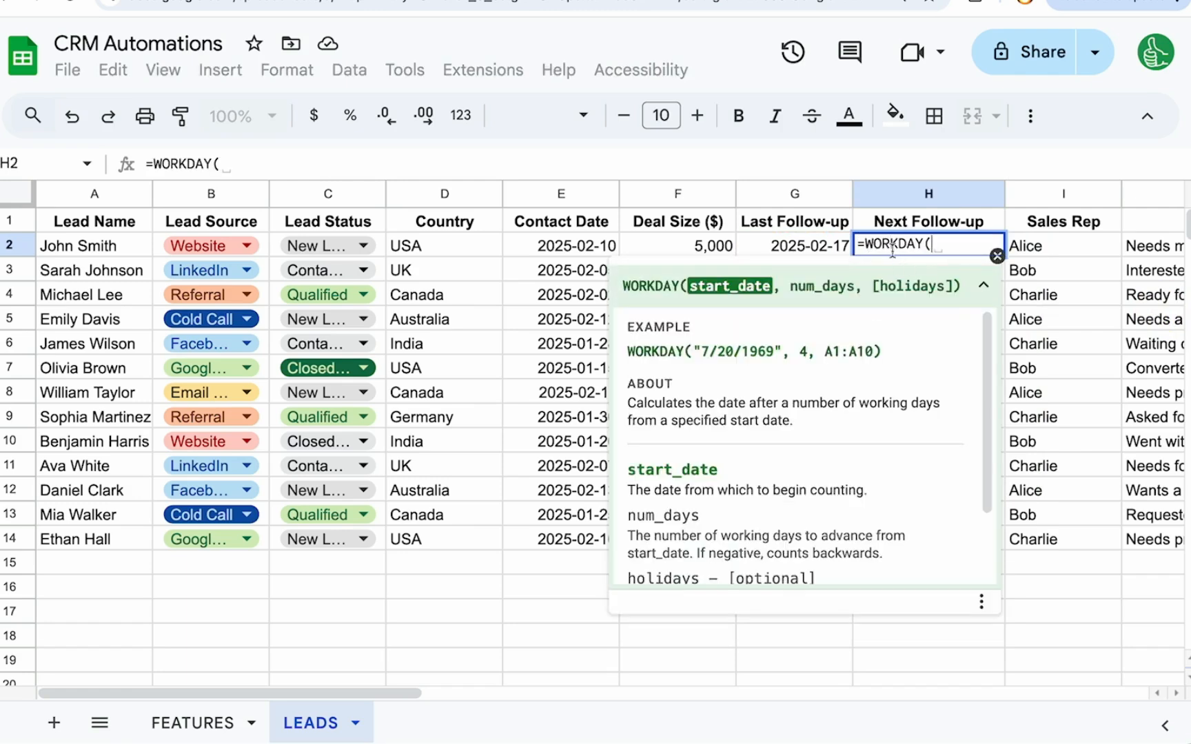
left_click(810, 249)
type(",")
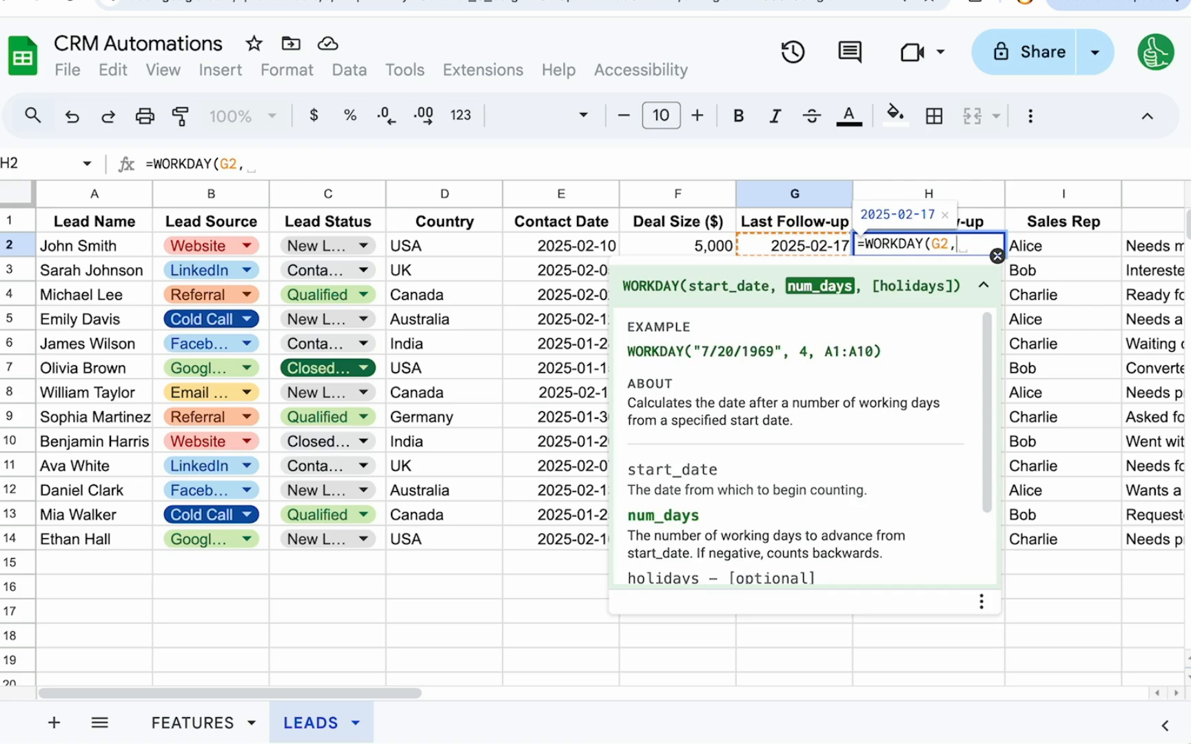
type("5")
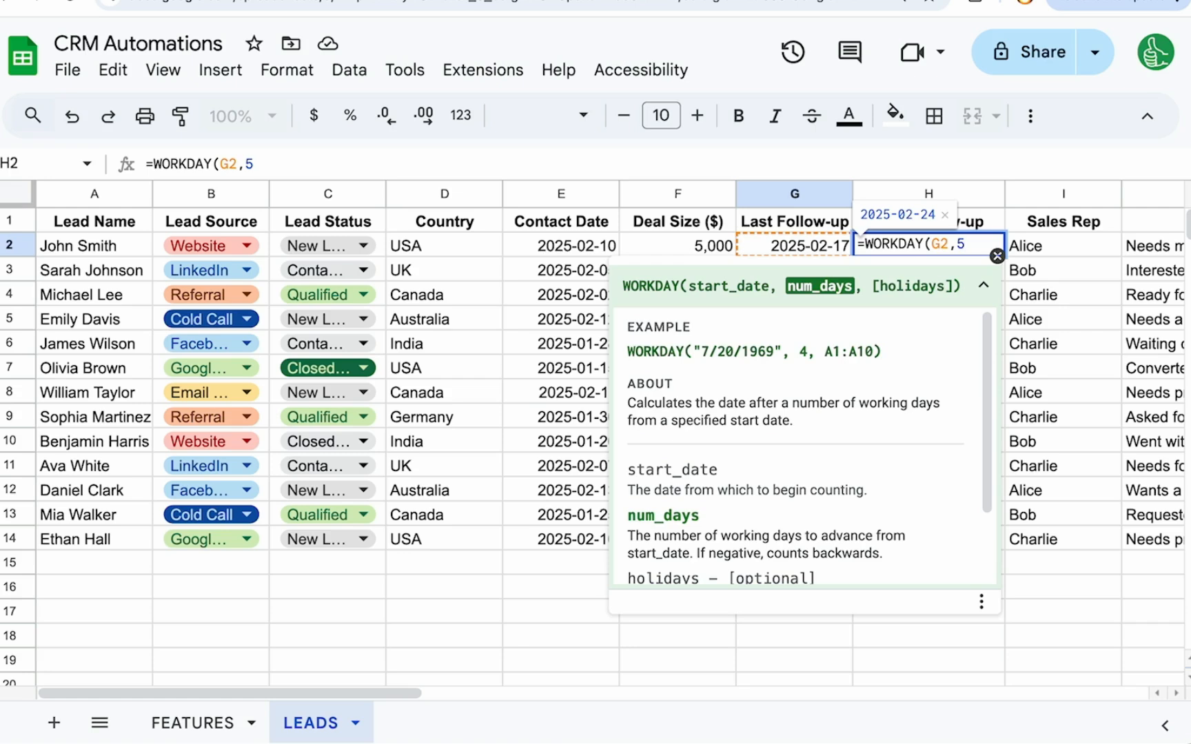
key("BackSpace")
type("10")
key("Return")
key("ctrl+Return")
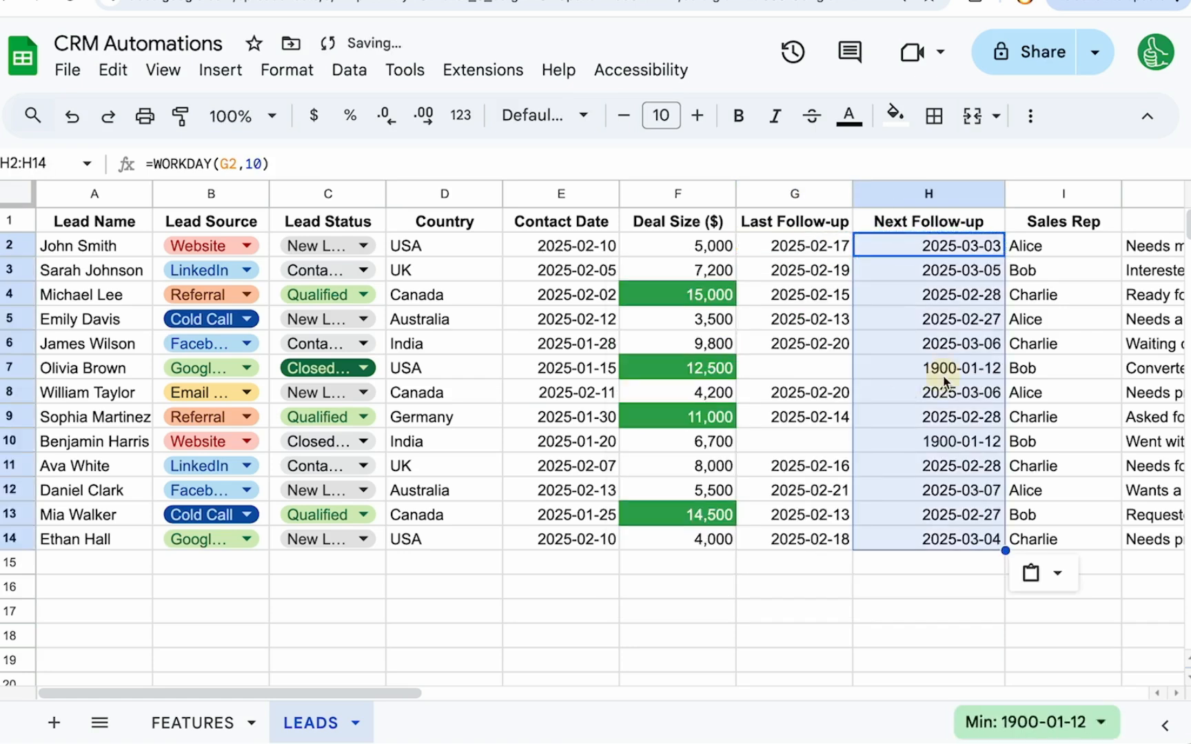
Step: Wrap the H2 formula in a blank check as =IF(ISBLANK(G2),,WORKDAY(G2,10)) and fill it down to H14
double_click(943, 376)
key("Escape")
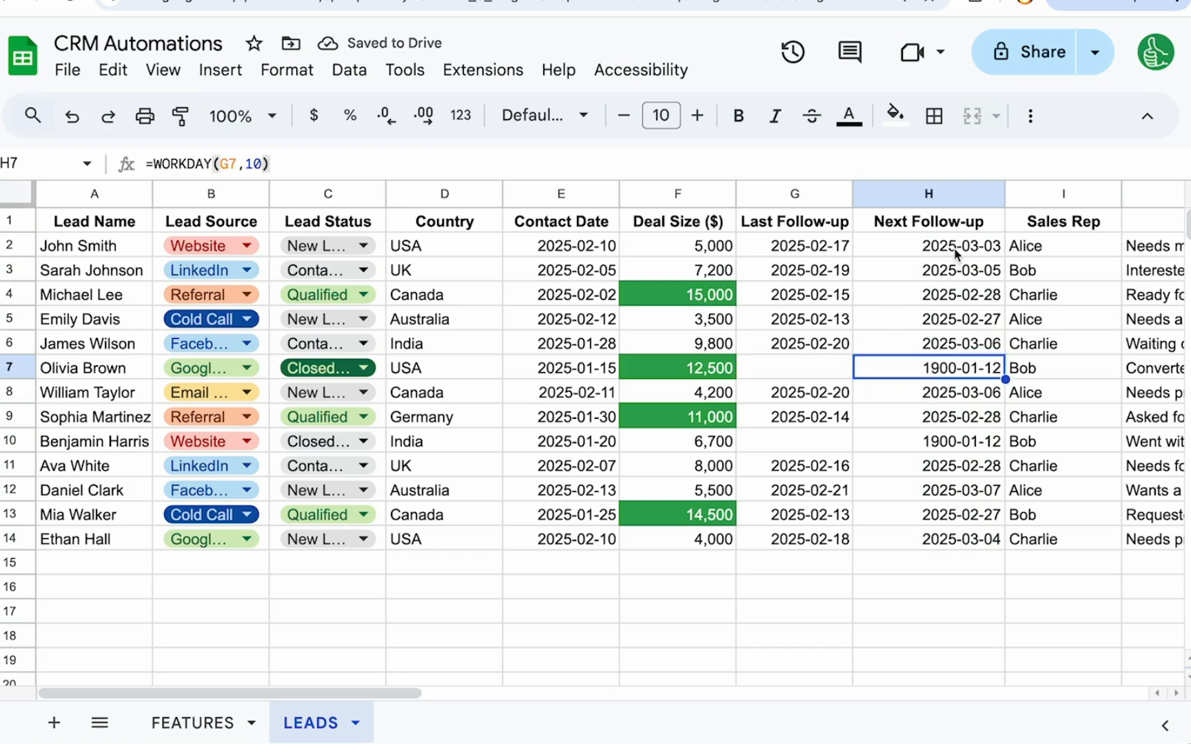
double_click(958, 255)
left_click(862, 244)
type("IF(ISBLAN")
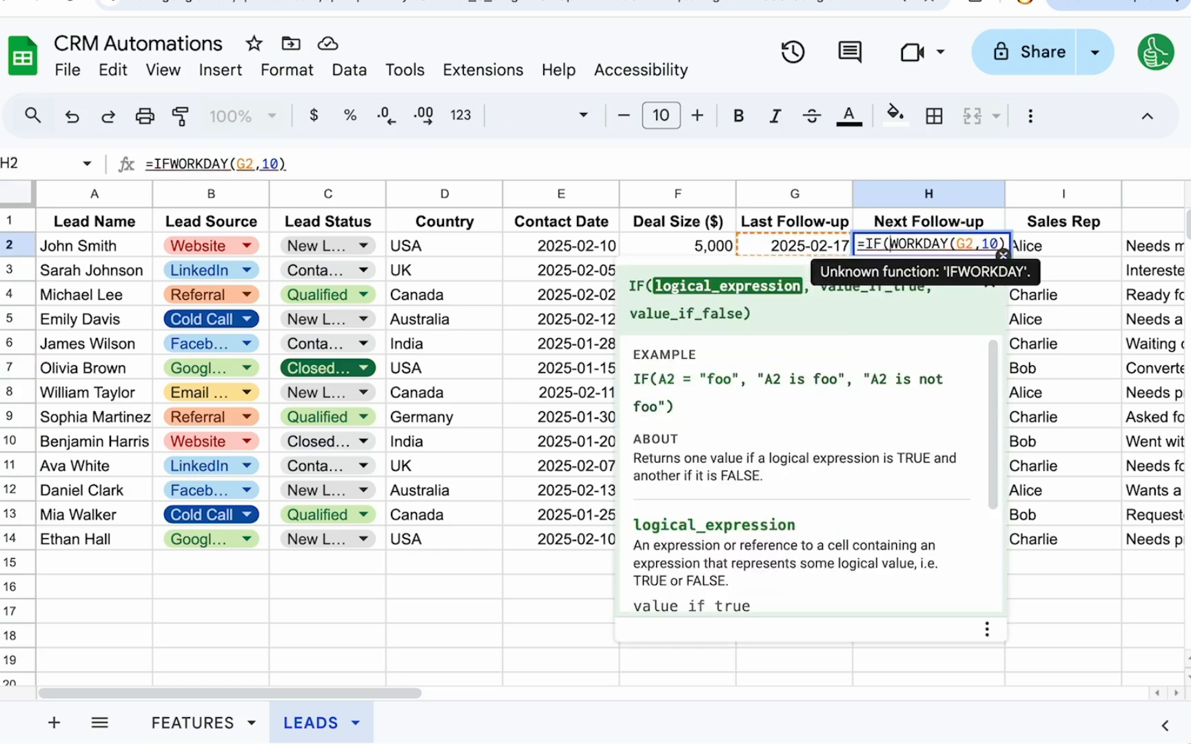
type("K(G")
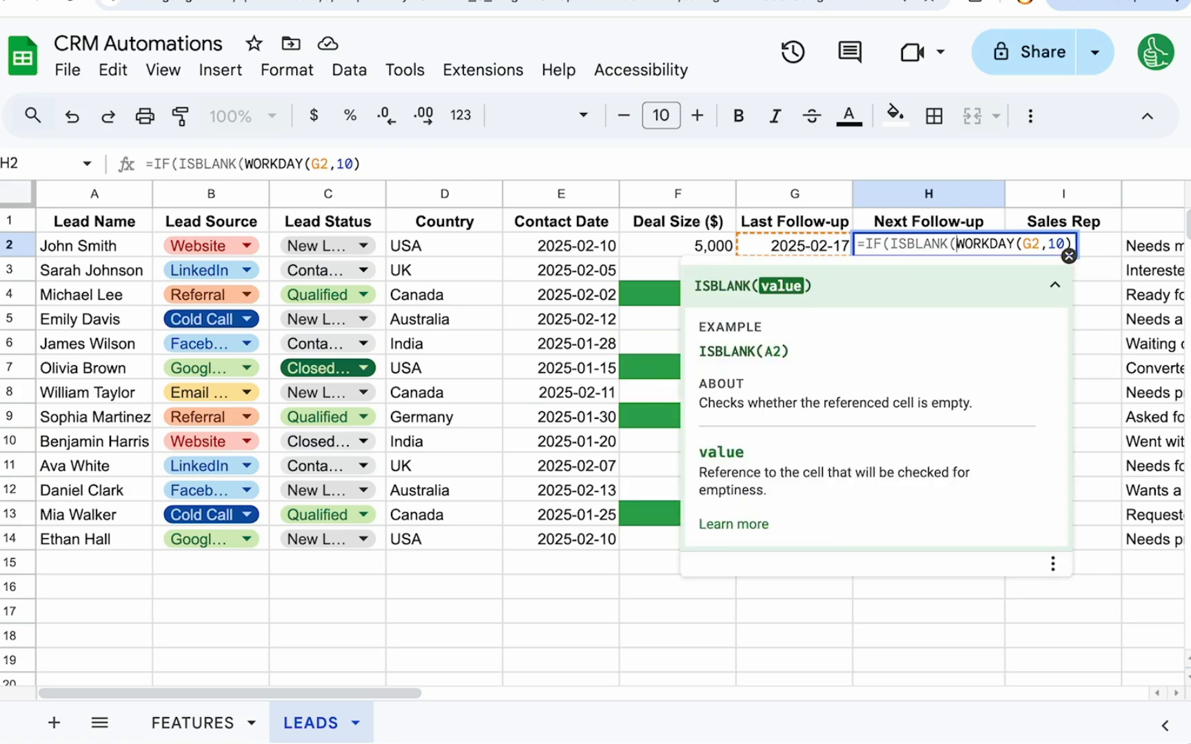
type("2),,")
key("Return")
key("ctrl+Return")
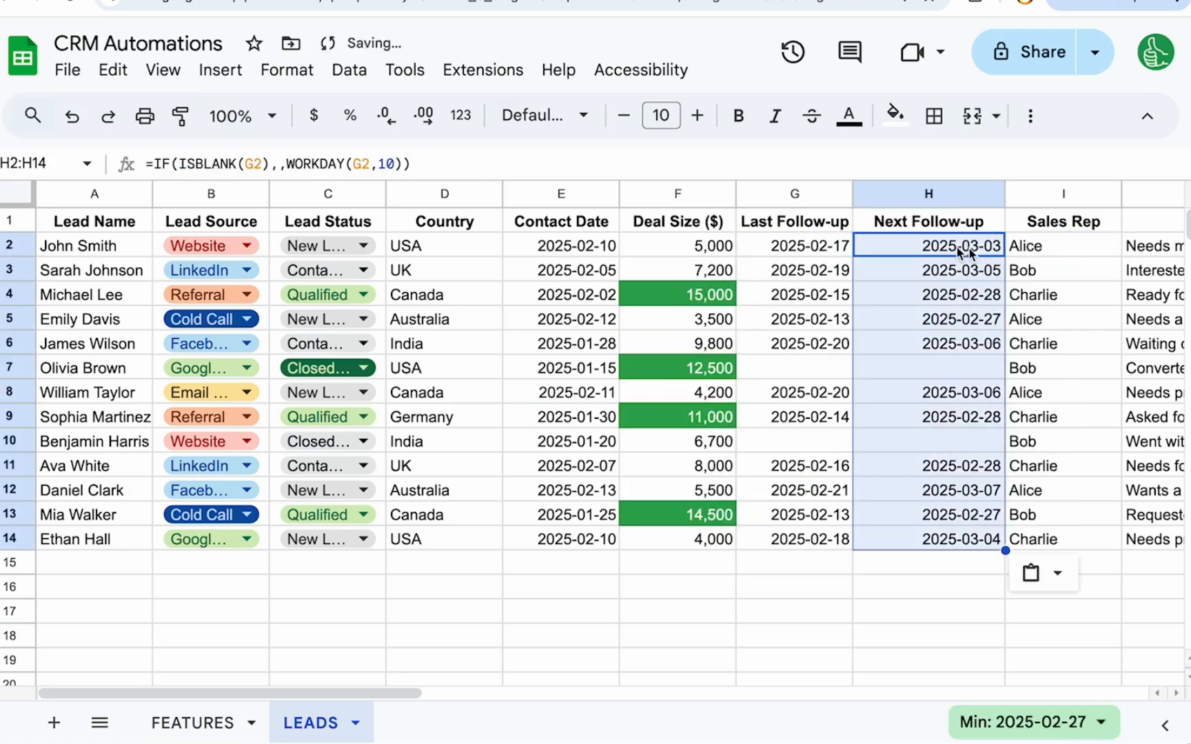
Step: Inspect the Last Follow-up date in G2 and open the Next Follow-up formula in H2
left_click(851, 369)
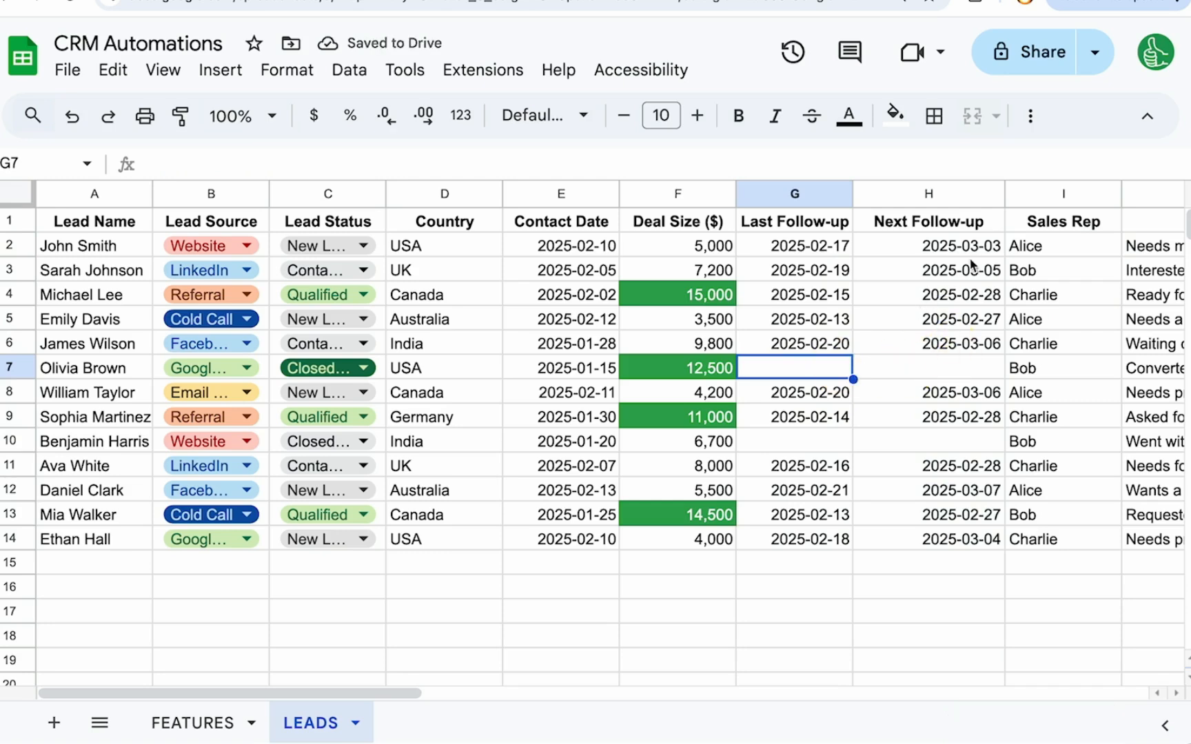
left_click(813, 251)
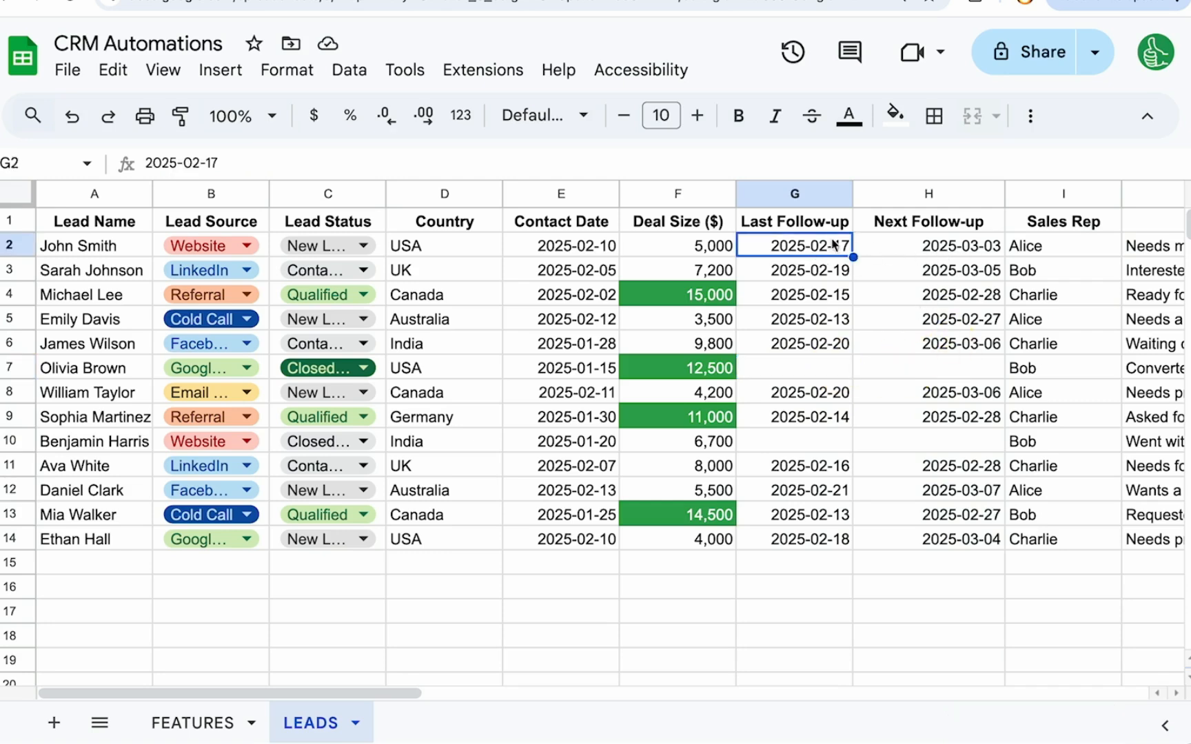
double_click(798, 245)
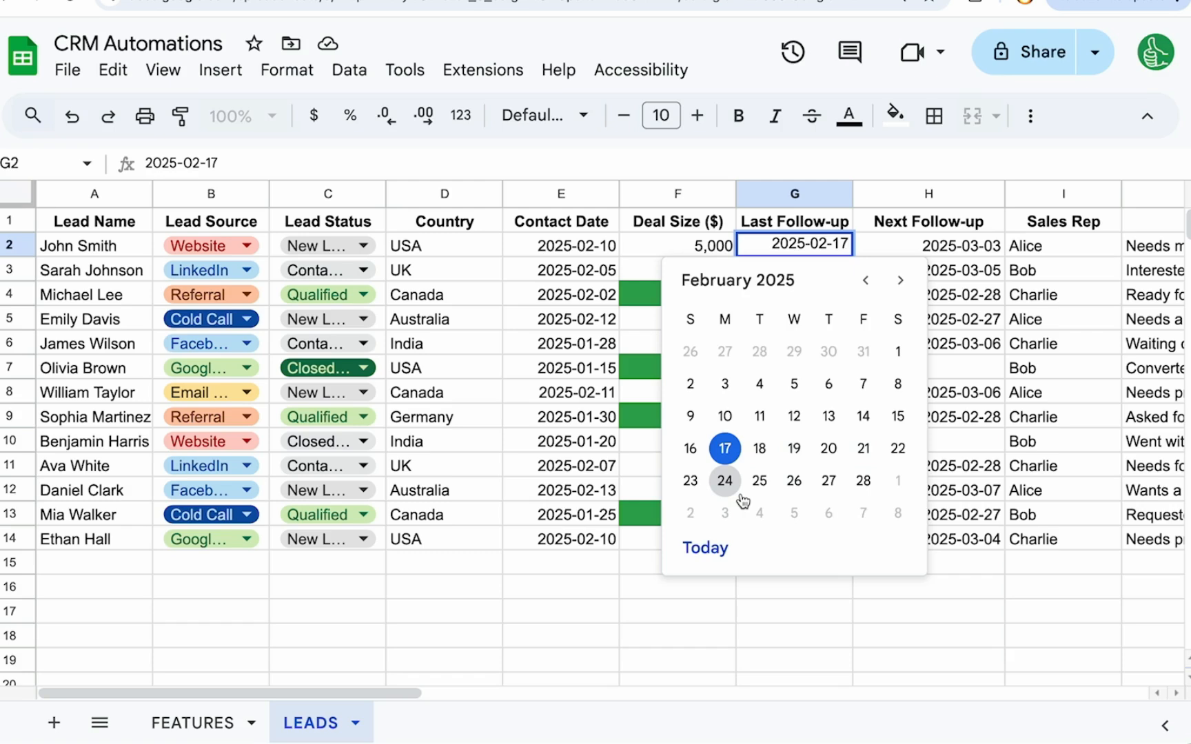
key("Escape")
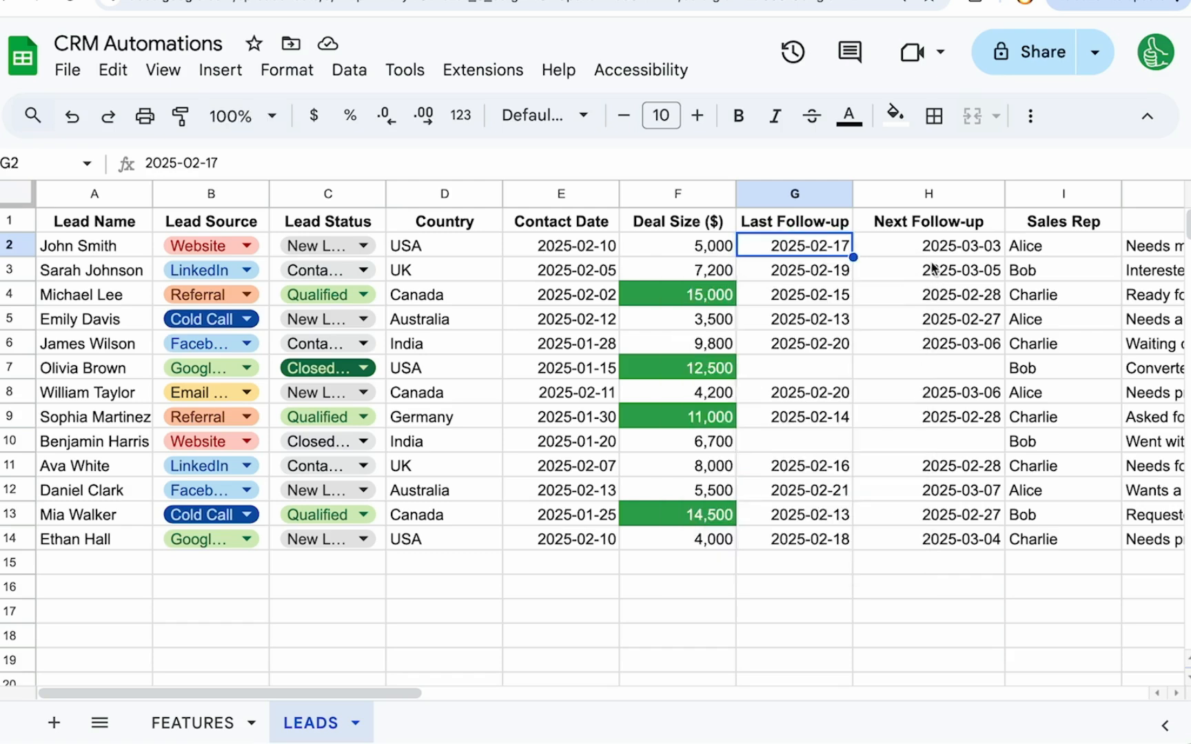
double_click(889, 245)
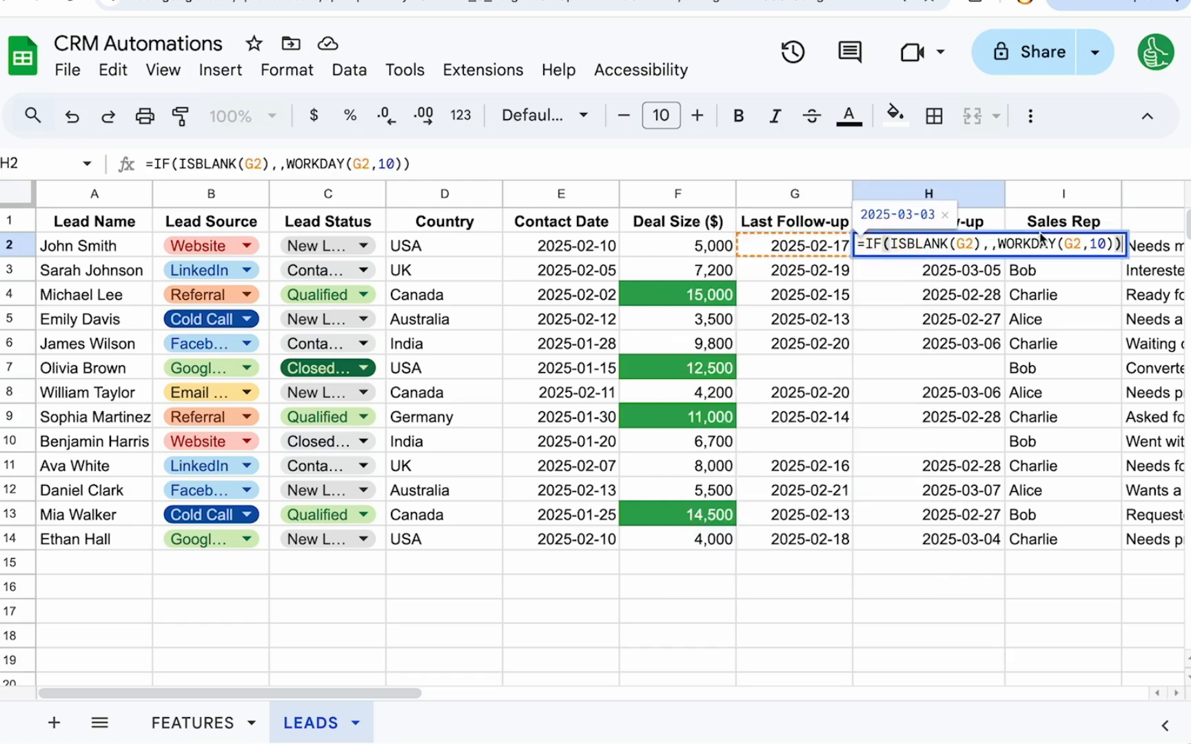
Step: Change the H2 formula to =IF(ISBLANK(G2),,WORKDAY(G2,5)) and fill it down the Next Follow-up column to H14
left_click(1108, 243)
key("BackSpace")
key("BackSpace")
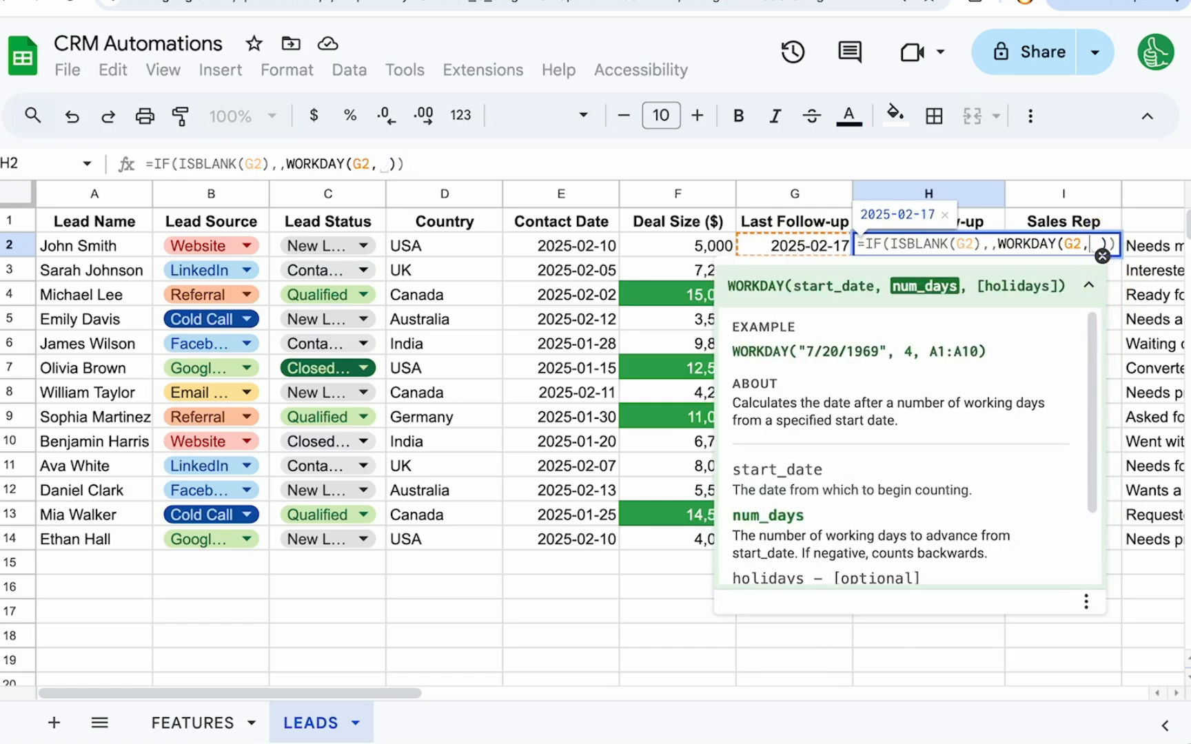
type("5")
key("Return")
key("Up")
key("super+c")
key("super+shift+Down")
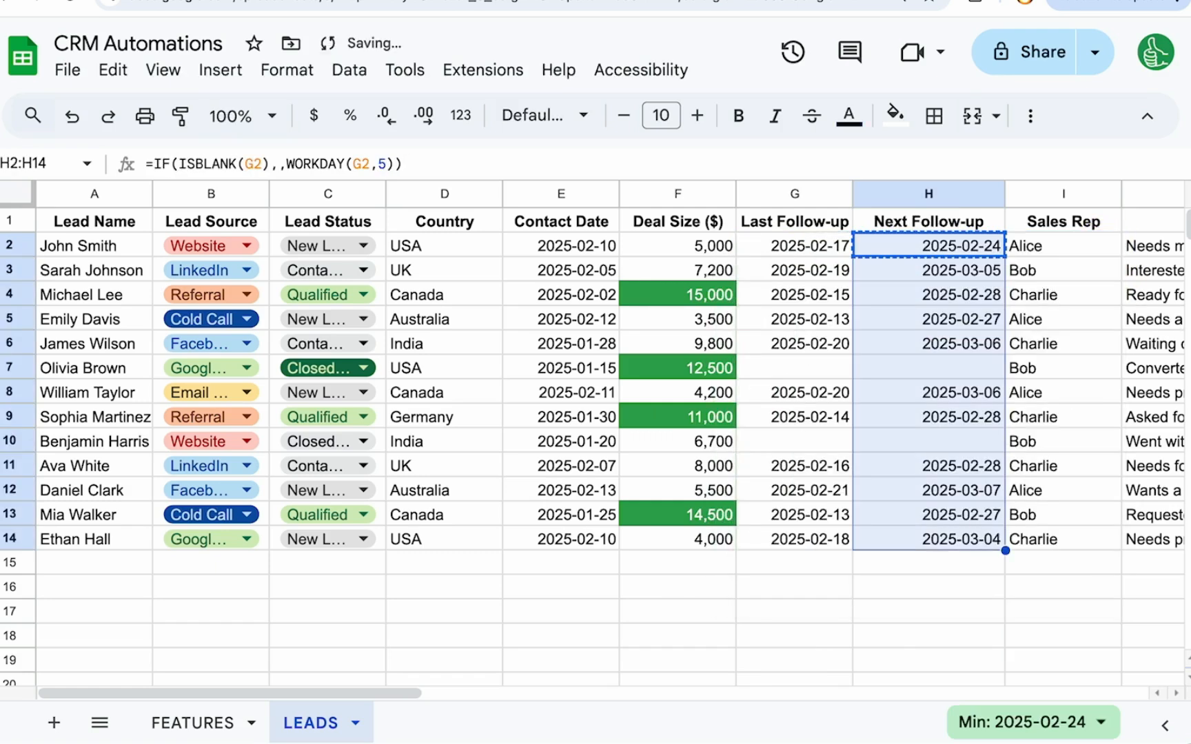
key("super+v")
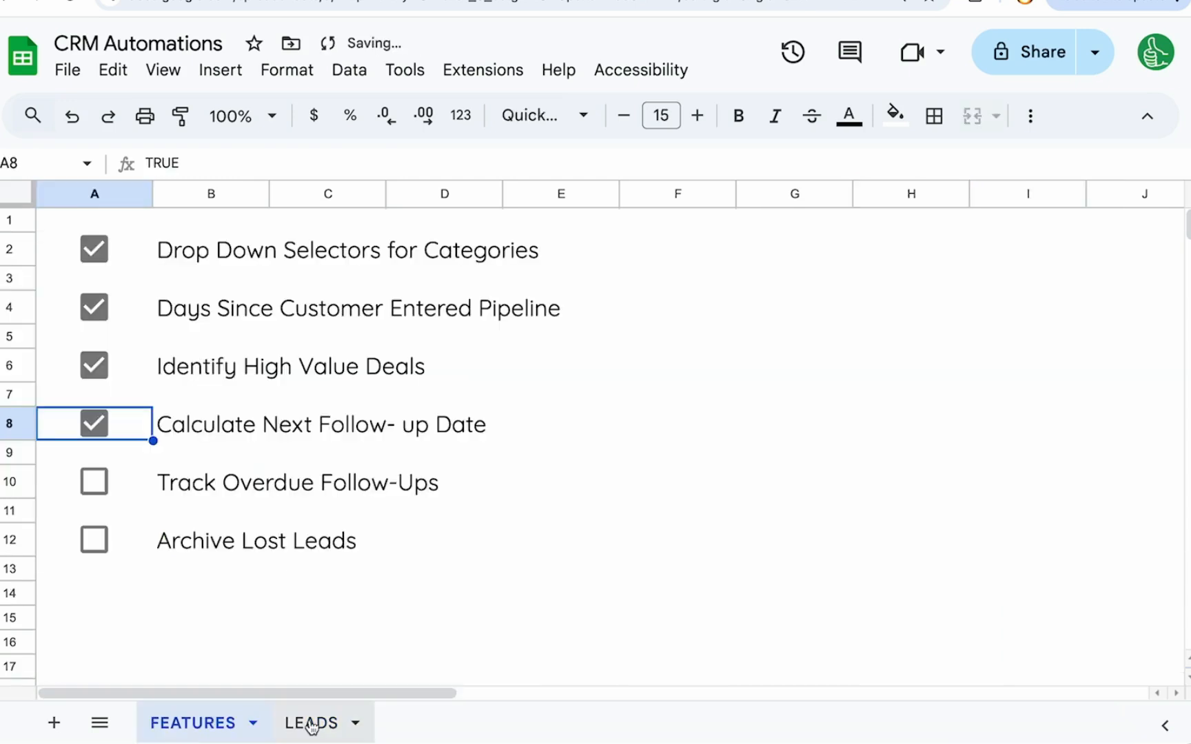
Step: Return to the LEADS sheet, set the Last Follow-up date in G5 to 2025-02-04, and select H5
left_click(311, 724)
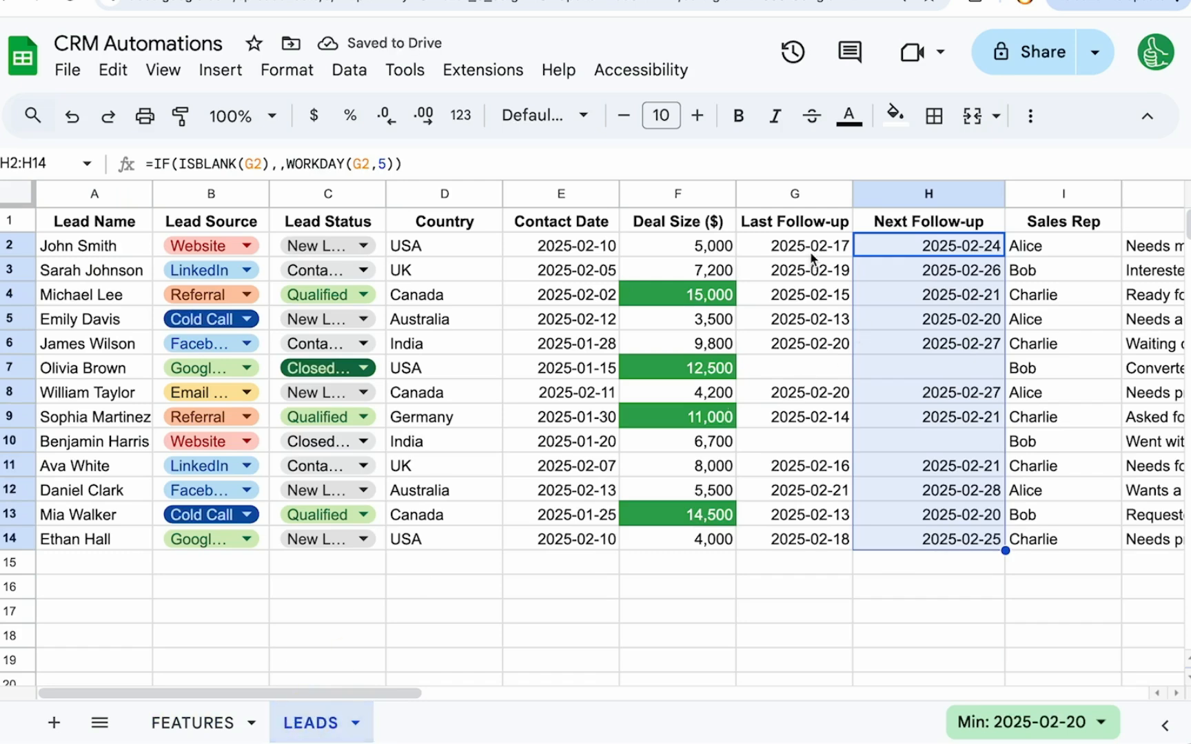
double_click(808, 324)
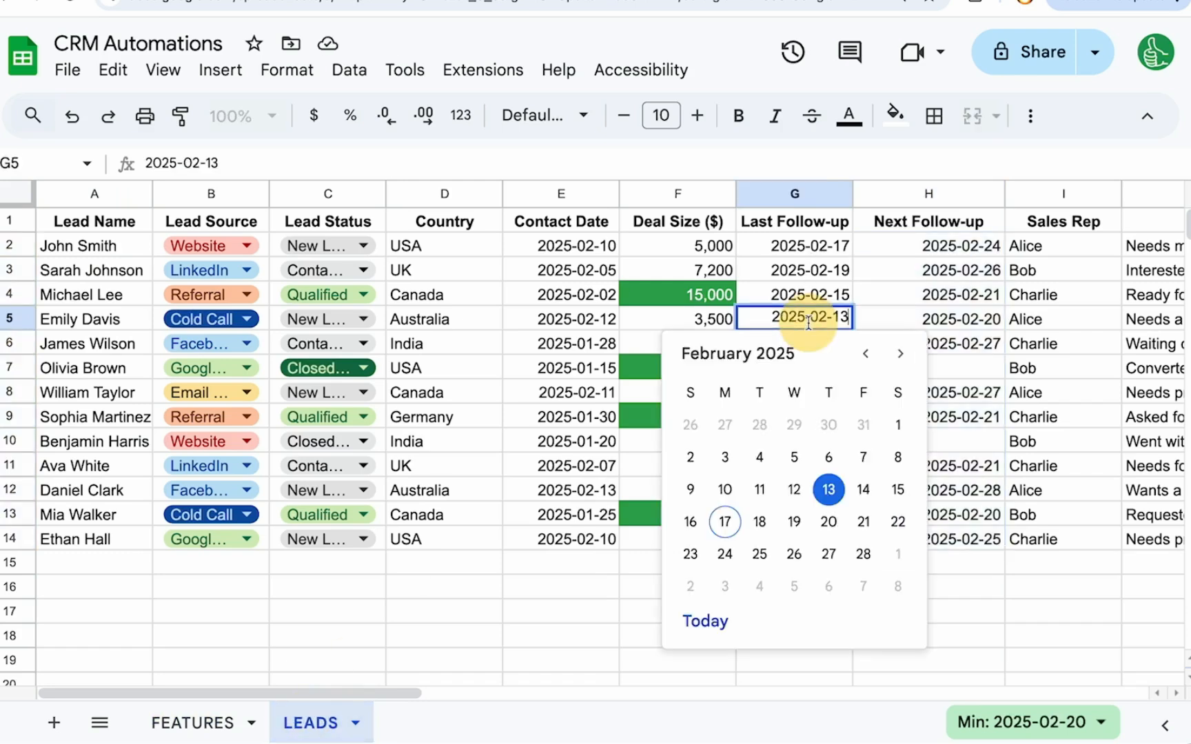
left_click(761, 457)
left_click(899, 317)
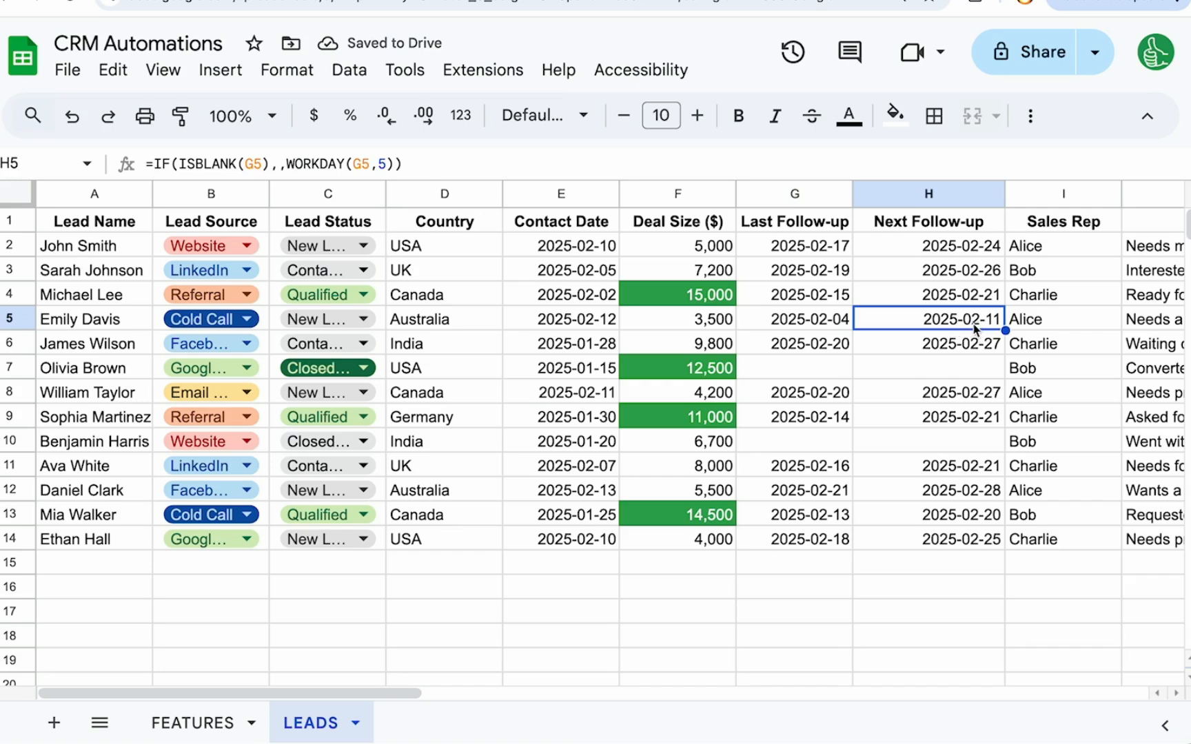
Step: Add a conditional formatting rule to the whole Next Follow-up column that highlights cells whose date is before today
left_click_drag(957, 251, 946, 538)
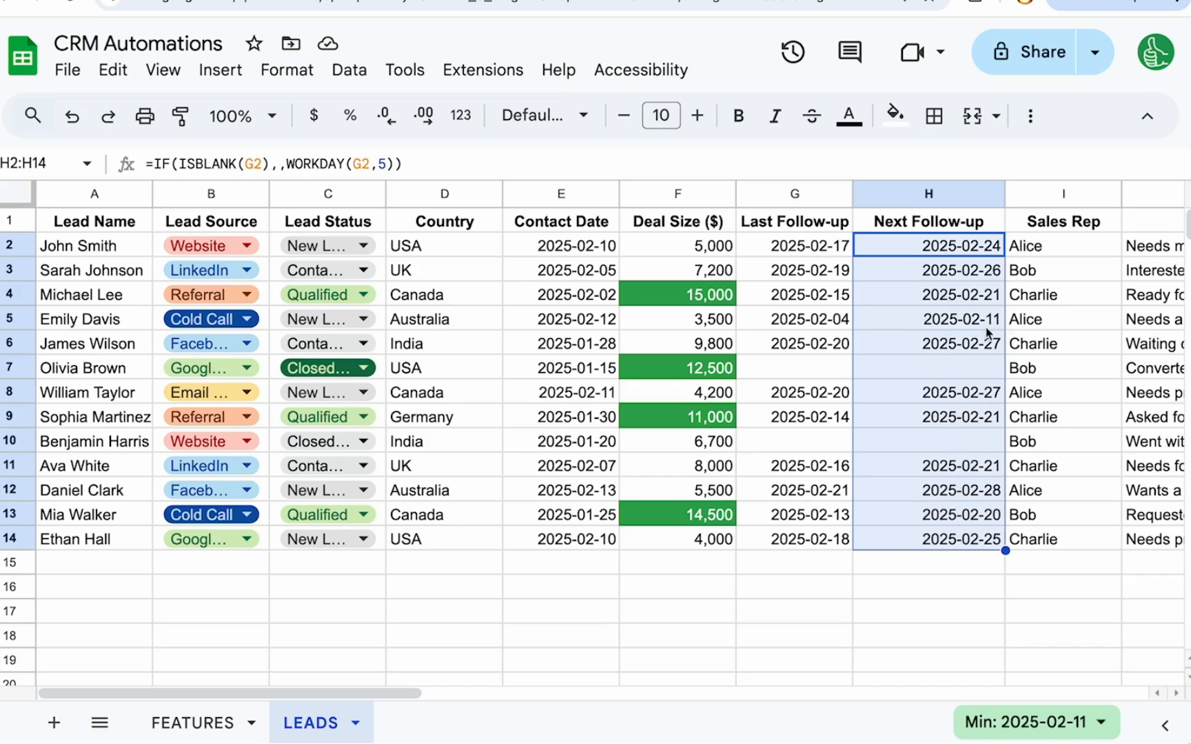
left_click(975, 272)
left_click(937, 192)
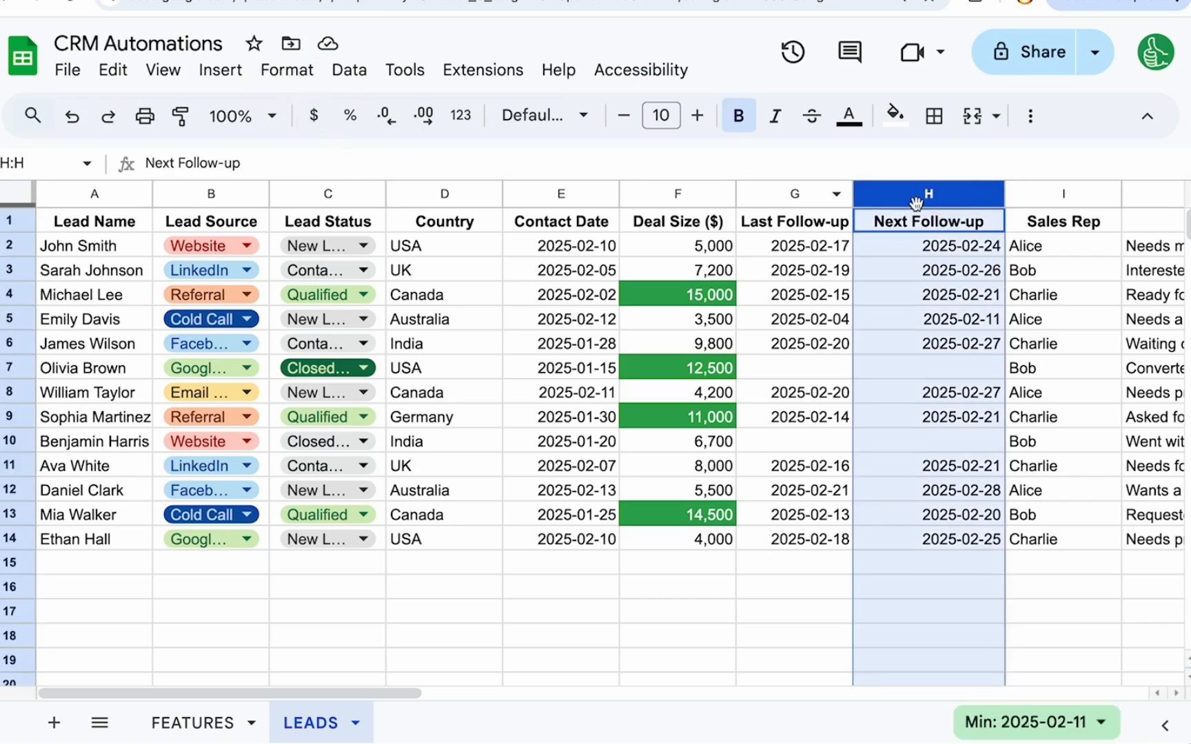
left_click(293, 69)
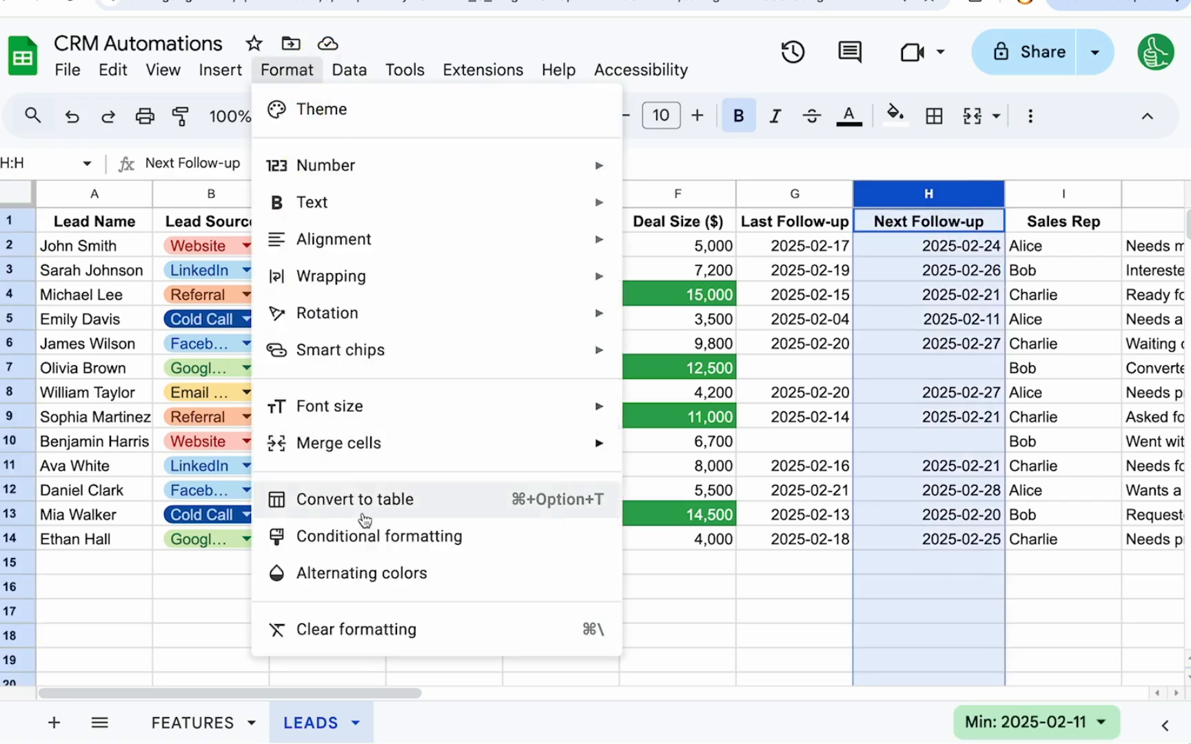
left_click(362, 545)
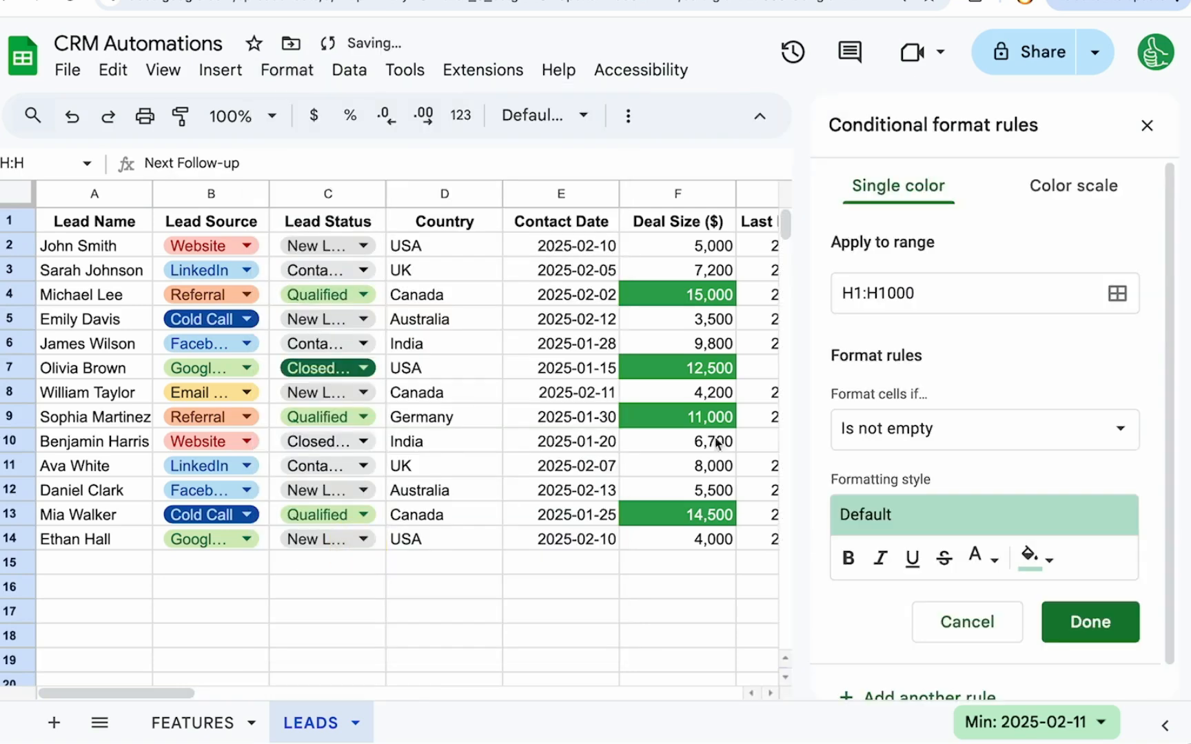
left_click(909, 441)
scroll(917, 538, "down", 3)
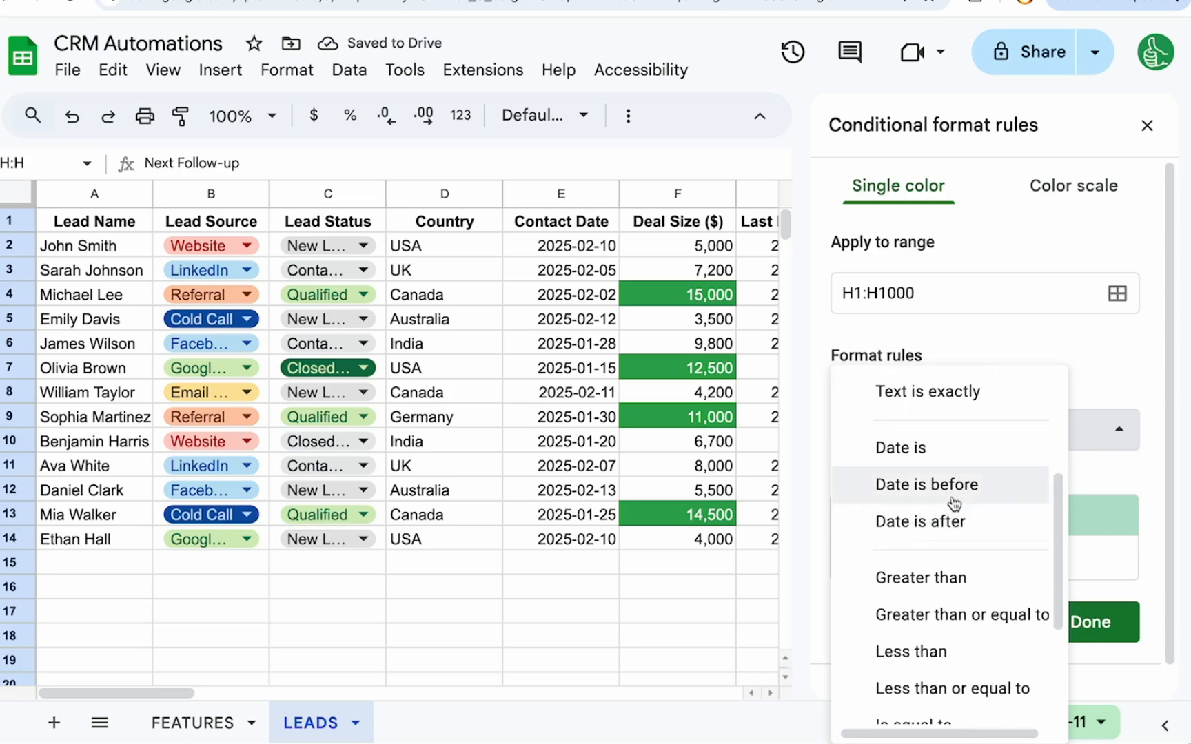
left_click(952, 495)
left_click(1090, 662)
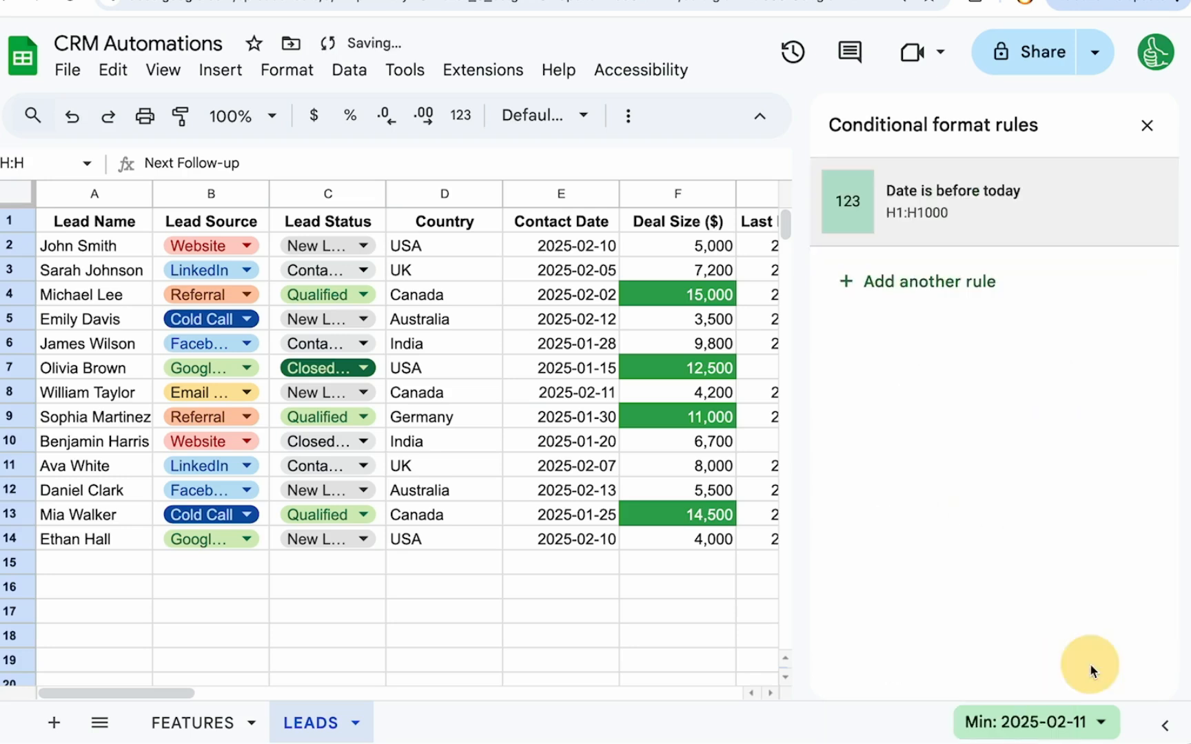
Step: Style the overdue date rule with a red fill and white text, save it, and close the conditional formatting rules
scroll(644, 343, "right", 5)
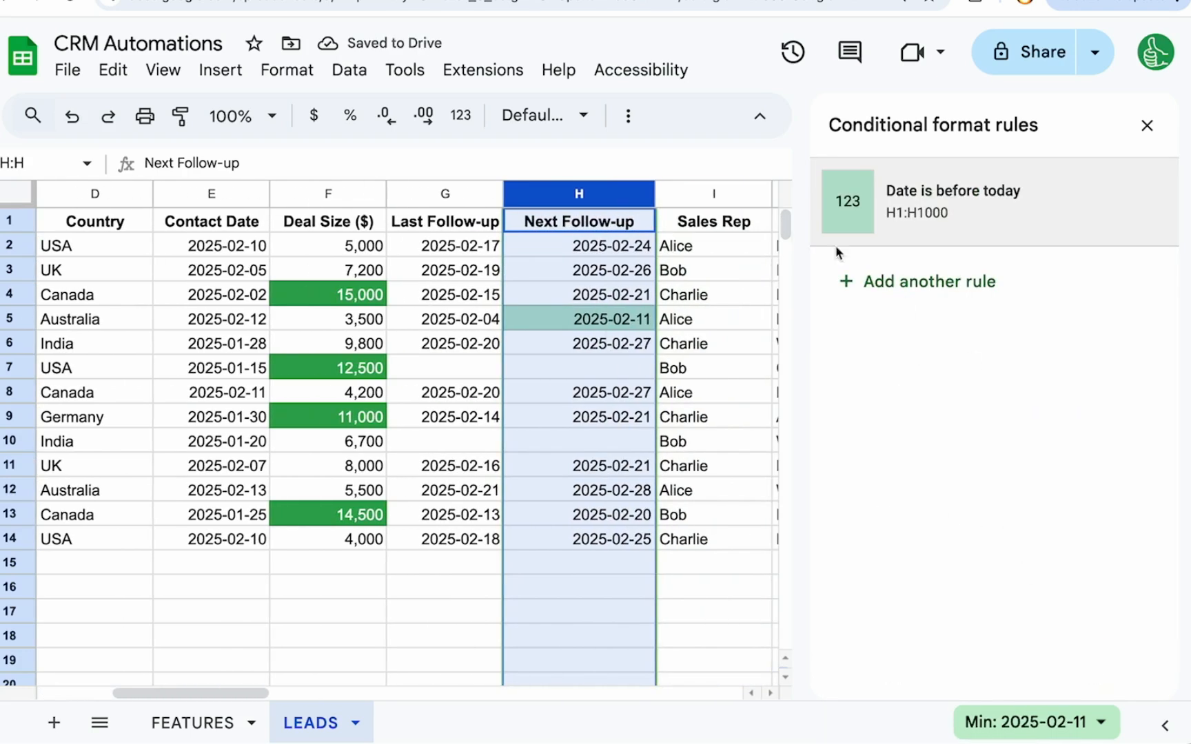
left_click(1076, 200)
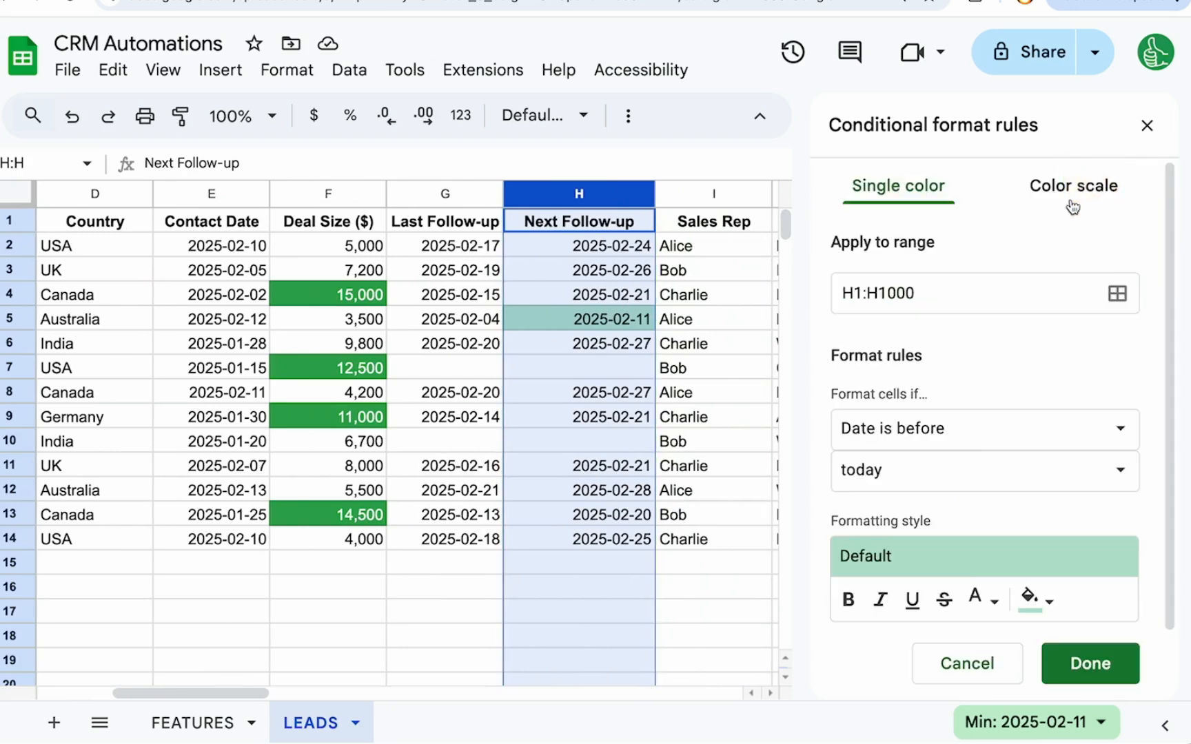
scroll(983, 466, "down", 2)
left_click(1037, 528)
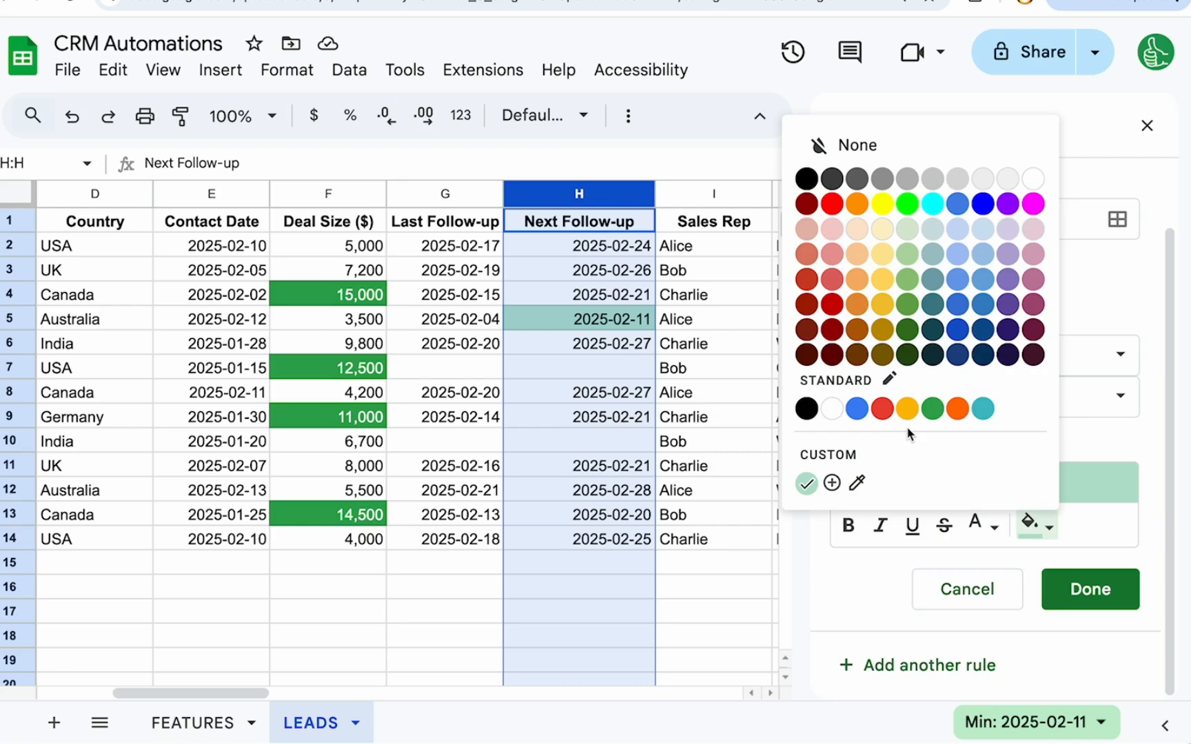
left_click(886, 411)
left_click(978, 527)
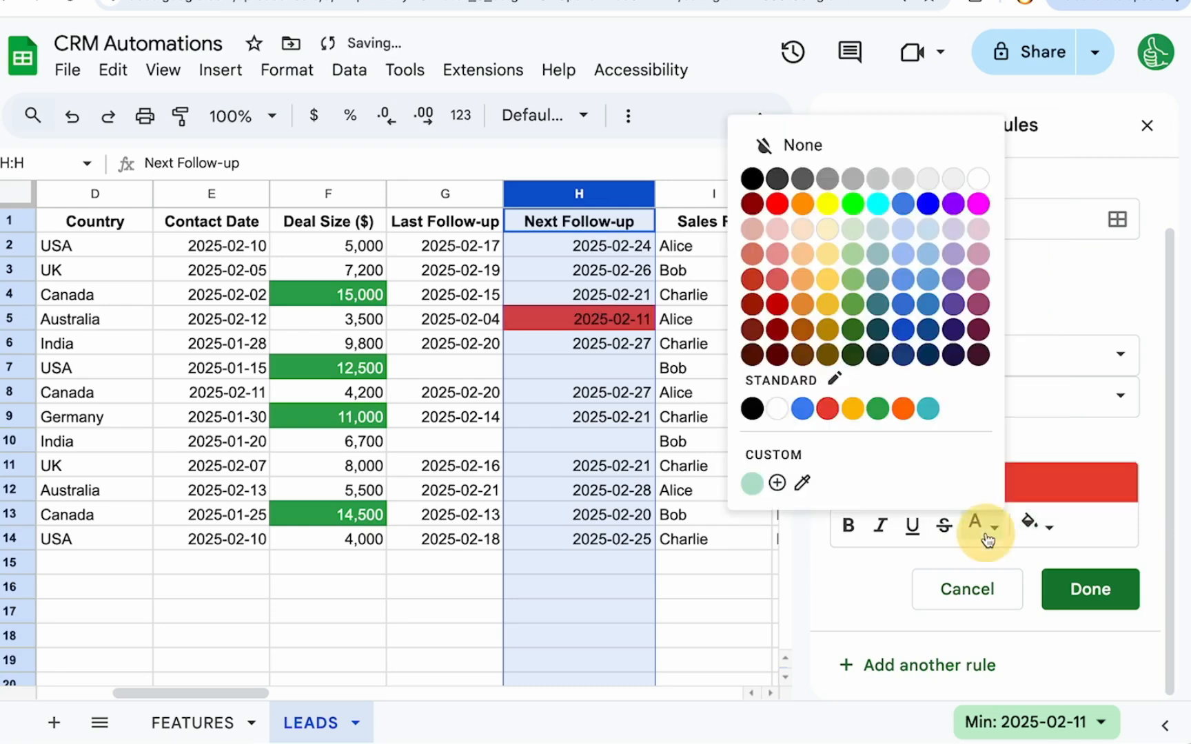
left_click(983, 185)
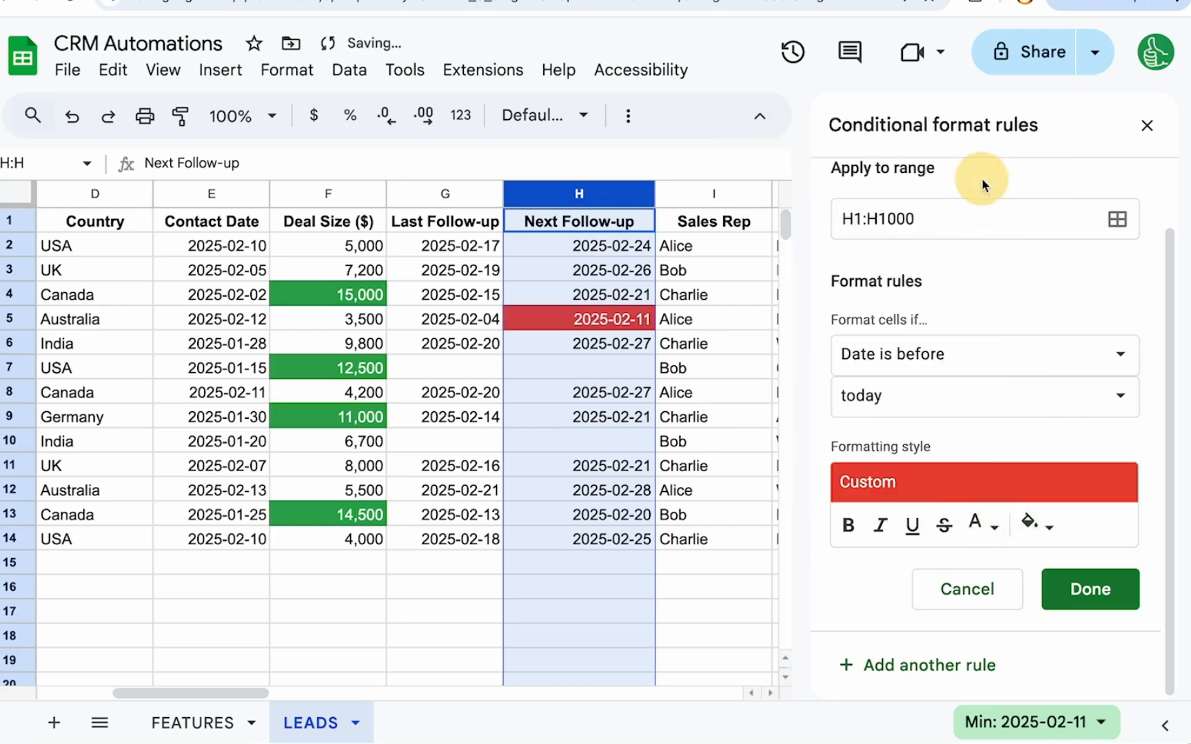
left_click(1088, 584)
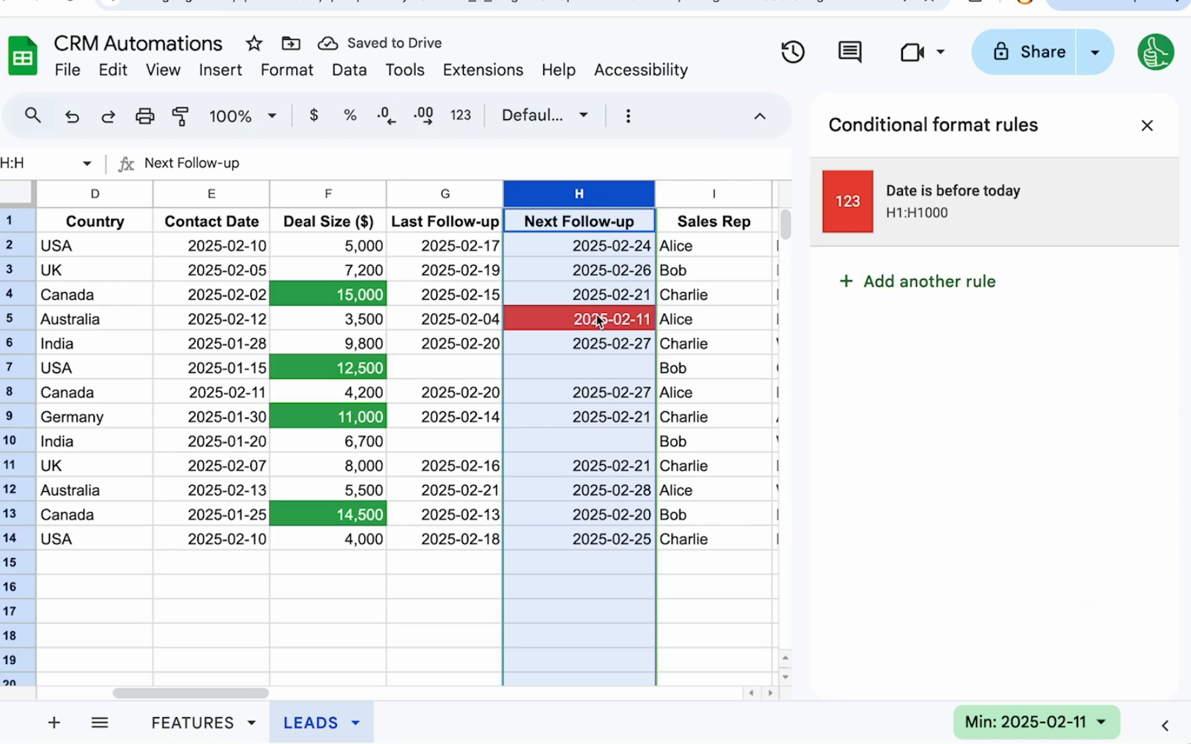
left_click(599, 321)
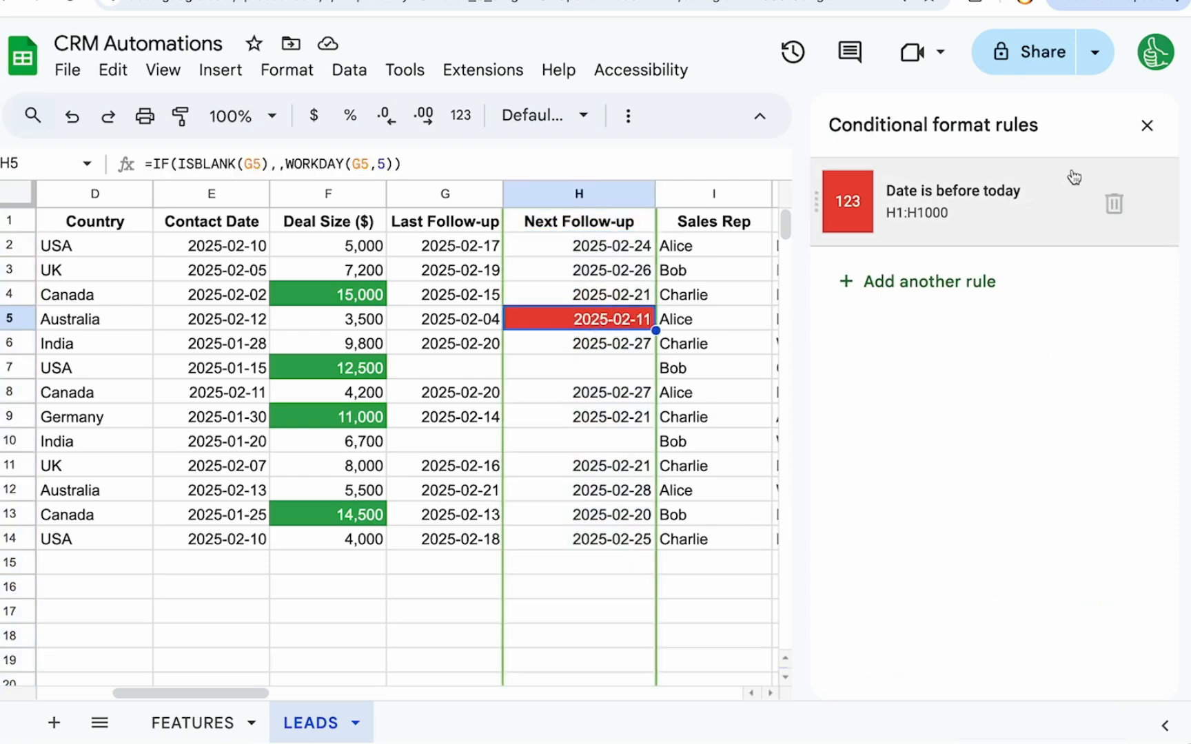
left_click(1147, 125)
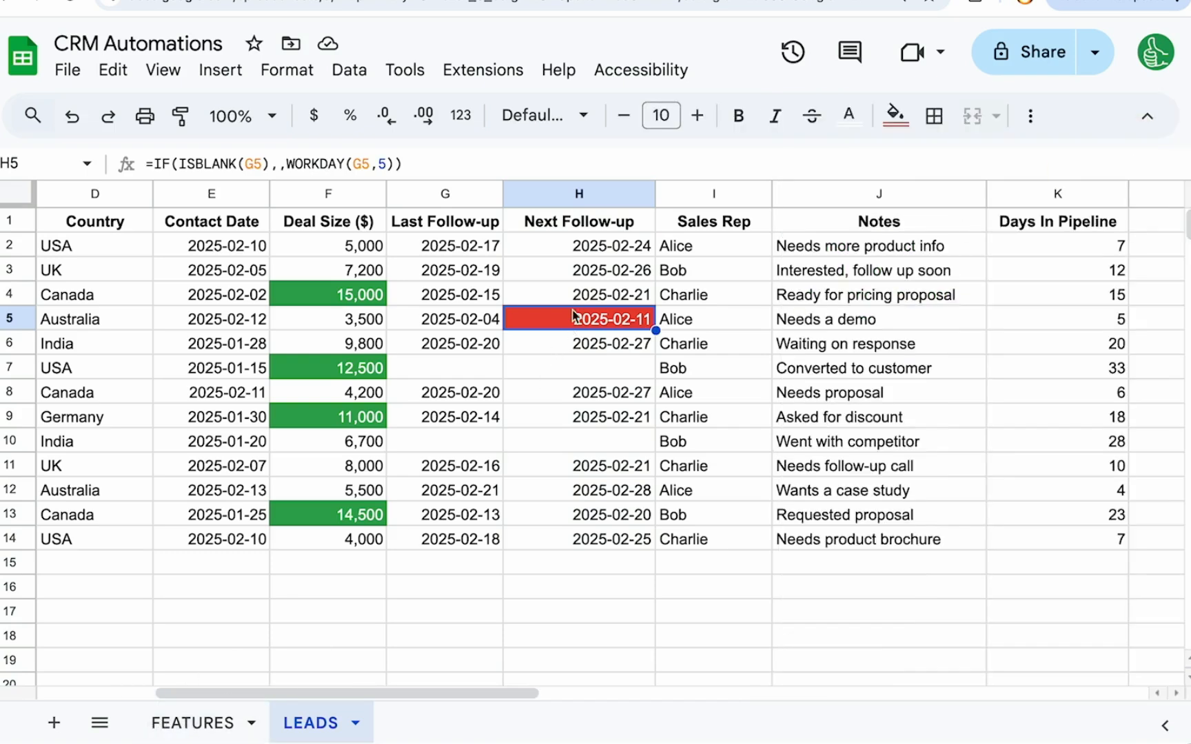
Step: Review the Next Follow-up dates in H2:H14, visit the FEATURES checklist, and return to the LEADS sheet
left_click_drag(612, 245, 581, 539)
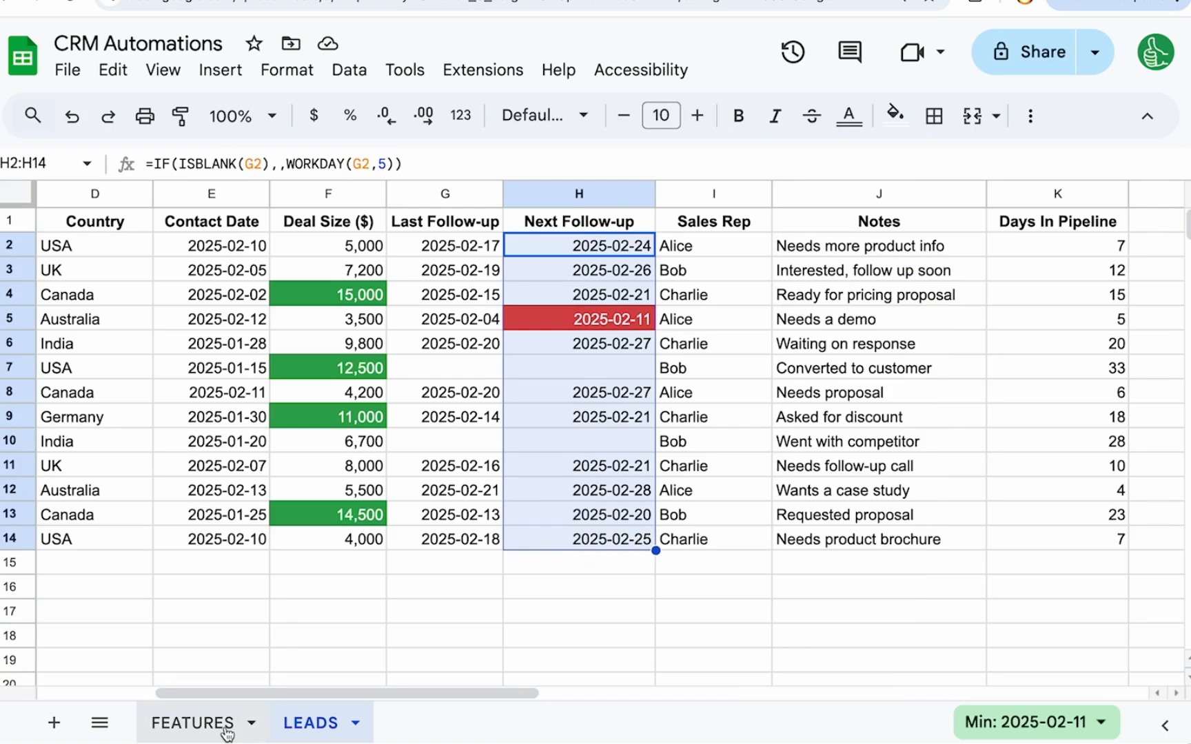
left_click(228, 731)
left_click(307, 722)
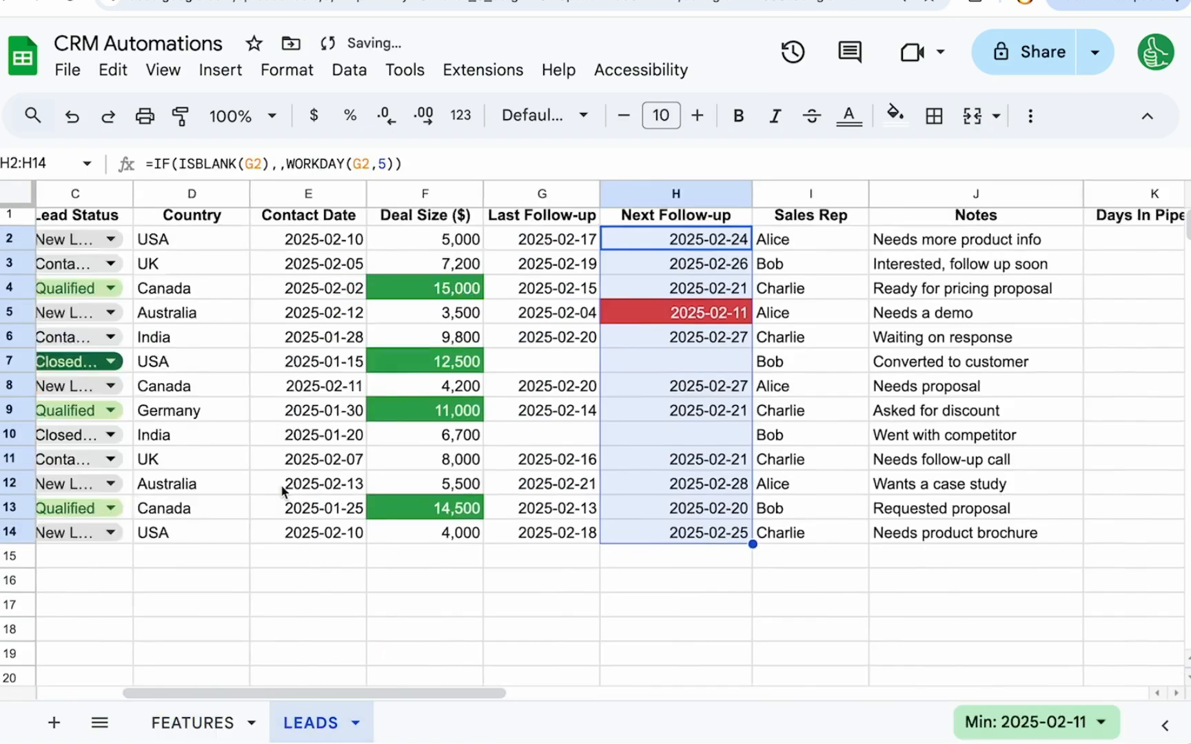
scroll(282, 491, "left", 5)
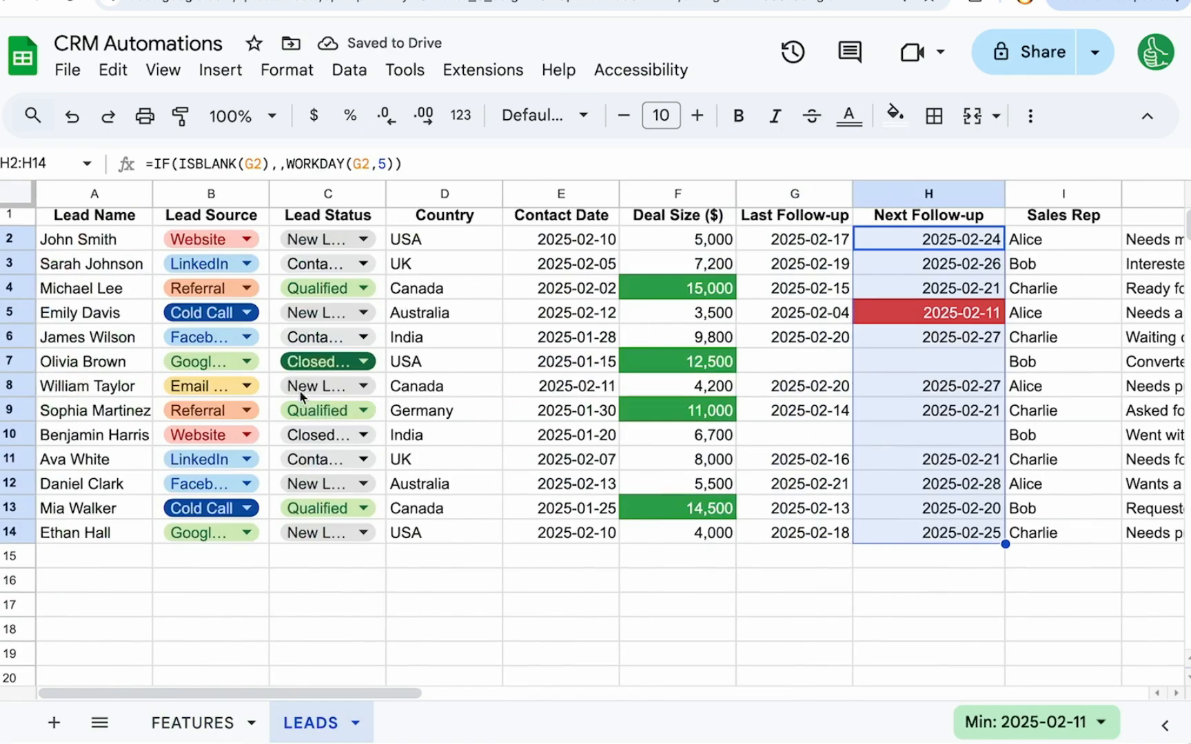
Step: Set the Lead Status in C3 to Closed Lost and widen the Lead Status column to show the full labels
left_click(364, 263)
left_click(369, 296)
left_click_drag(386, 193, 490, 193)
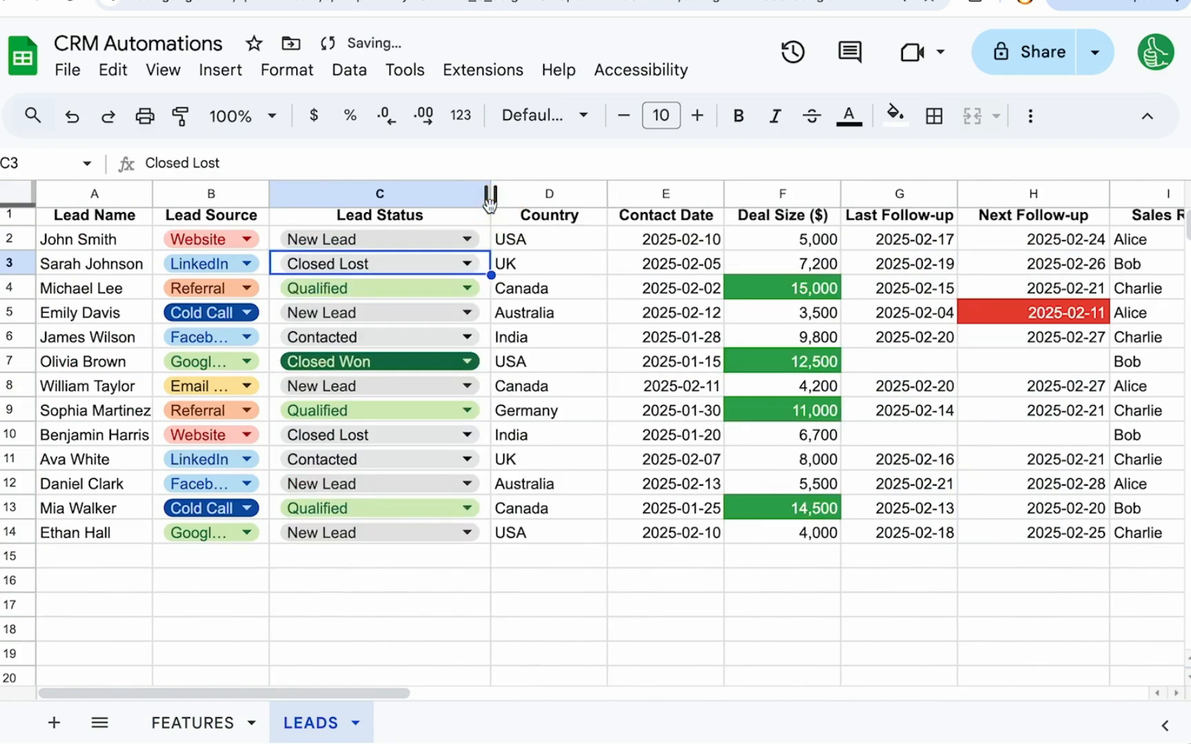
Step: Select the closed lost lead's cells A3:H3 and freeze the header row of the LEADS sheet
left_click(654, 264)
left_click_drag(979, 265, 26, 267)
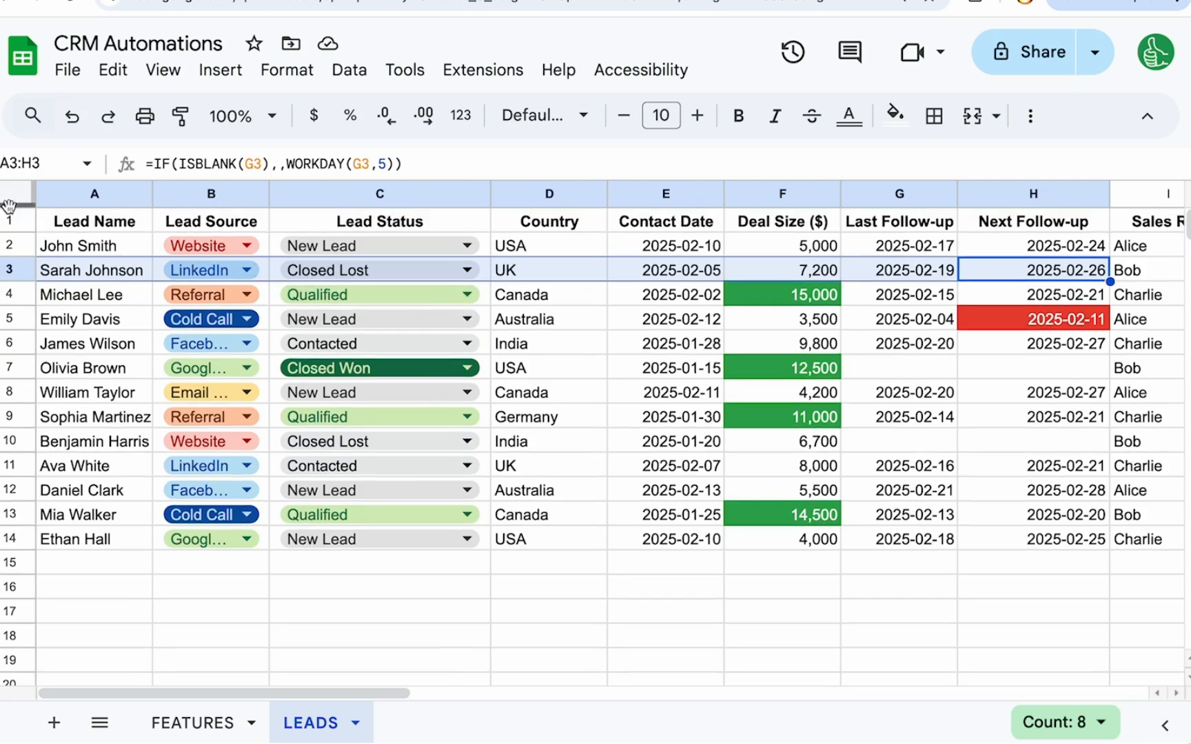
left_click_drag(8, 205, 12, 234)
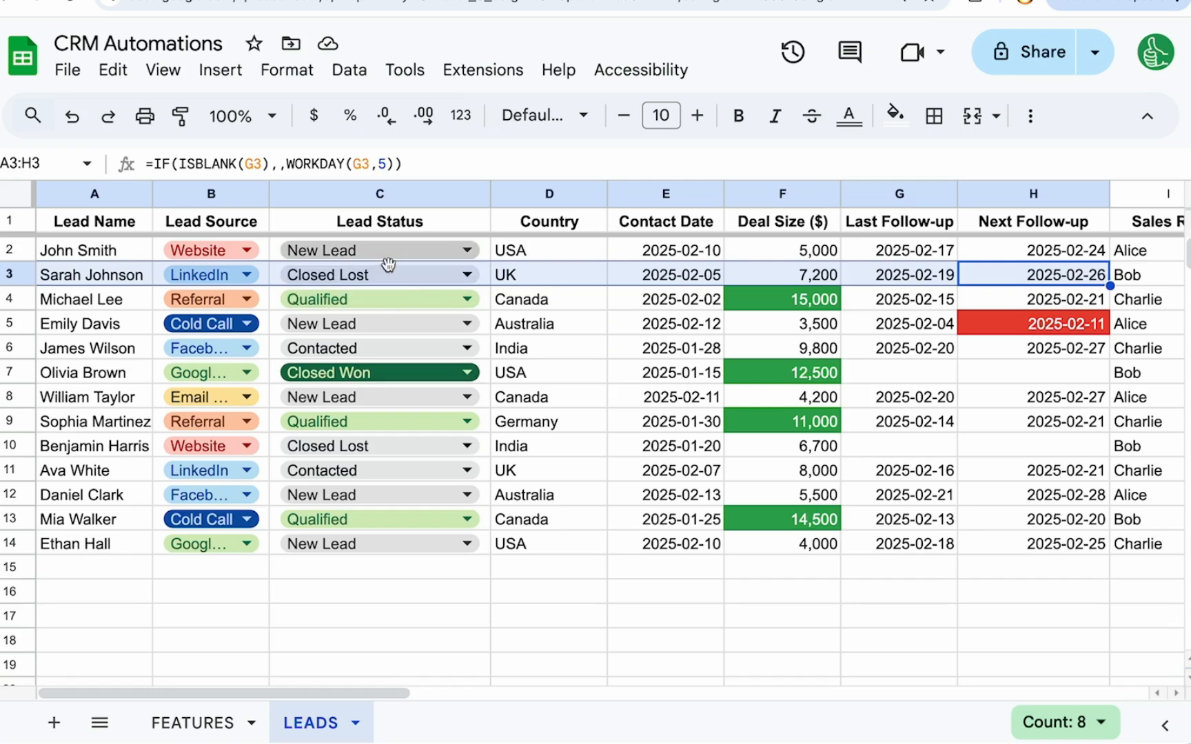
Step: Add a new sheet to the spreadsheet and name it LOST
left_click(54, 723)
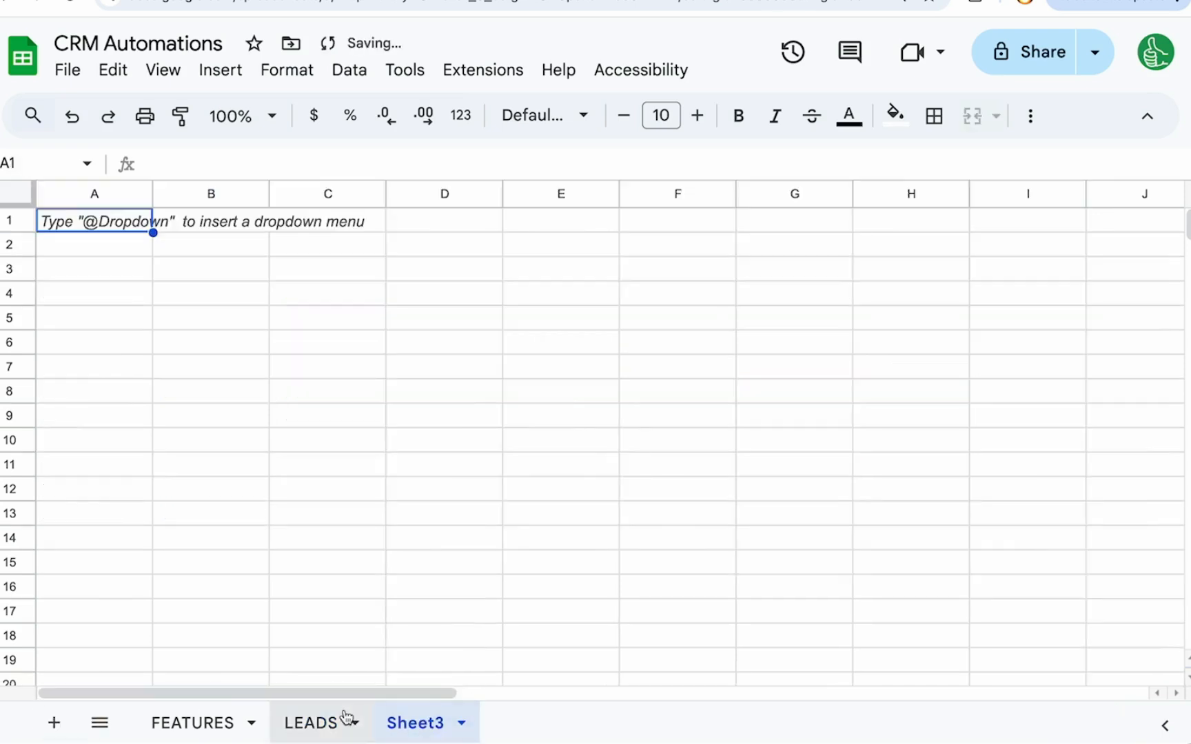
left_click(402, 718)
double_click(402, 718)
type("LOST")
key("Return")
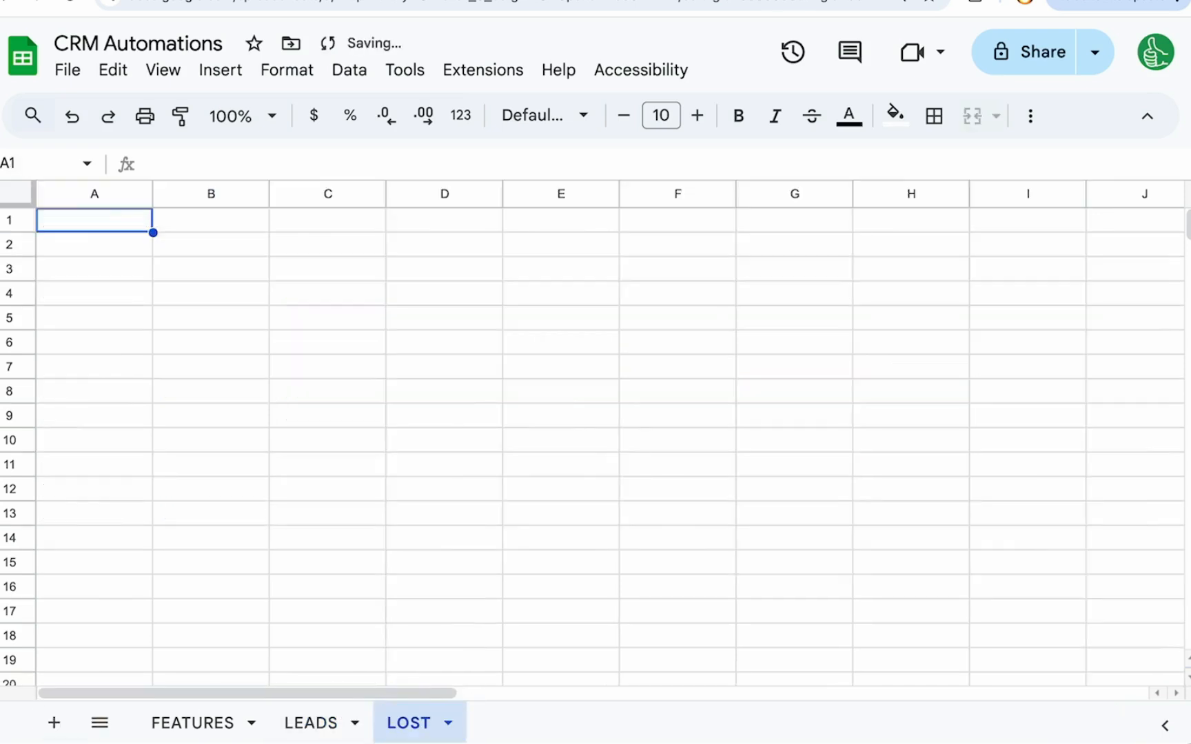
Step: Copy the header row from the LEADS sheet into row 1 of the LOST sheet
left_click(315, 723)
left_click(15, 220)
key("ctrl+c")
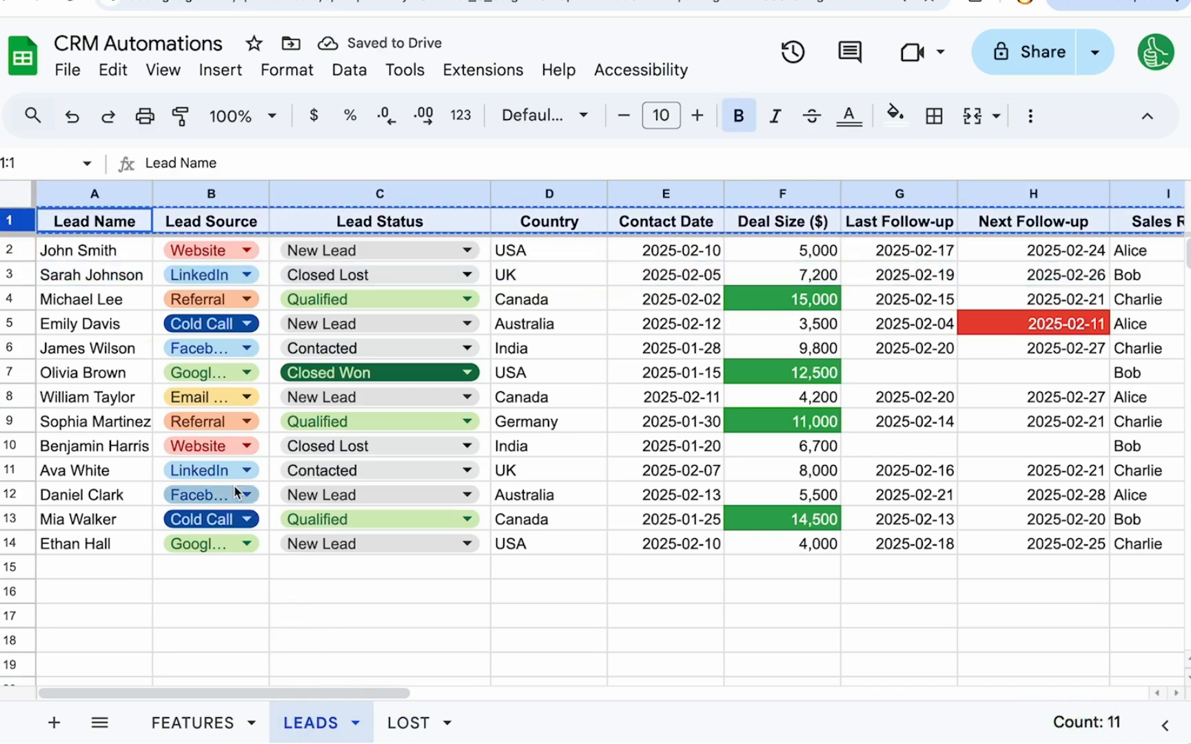
left_click(385, 720)
key("ctrl+v")
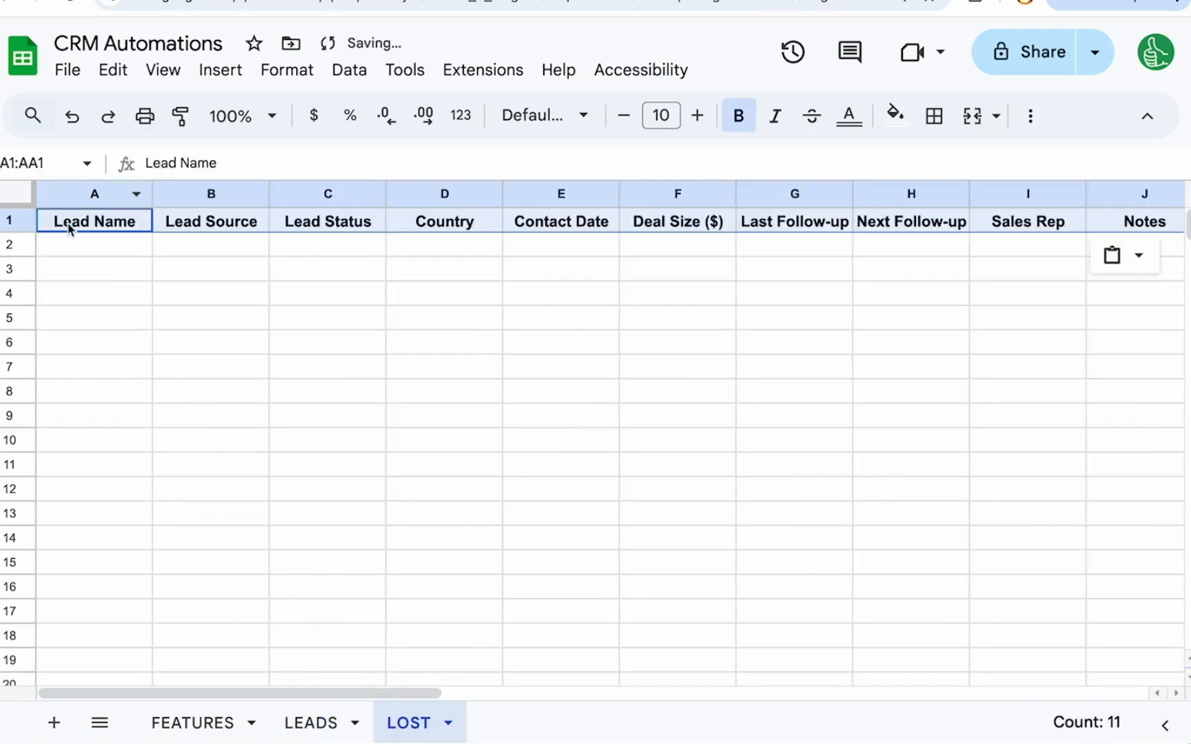
Step: Delete rows 3 to 1000 of the LOST sheet and freeze its header row
left_click(11, 270)
key("super+shift+Down")
right_click(11, 279)
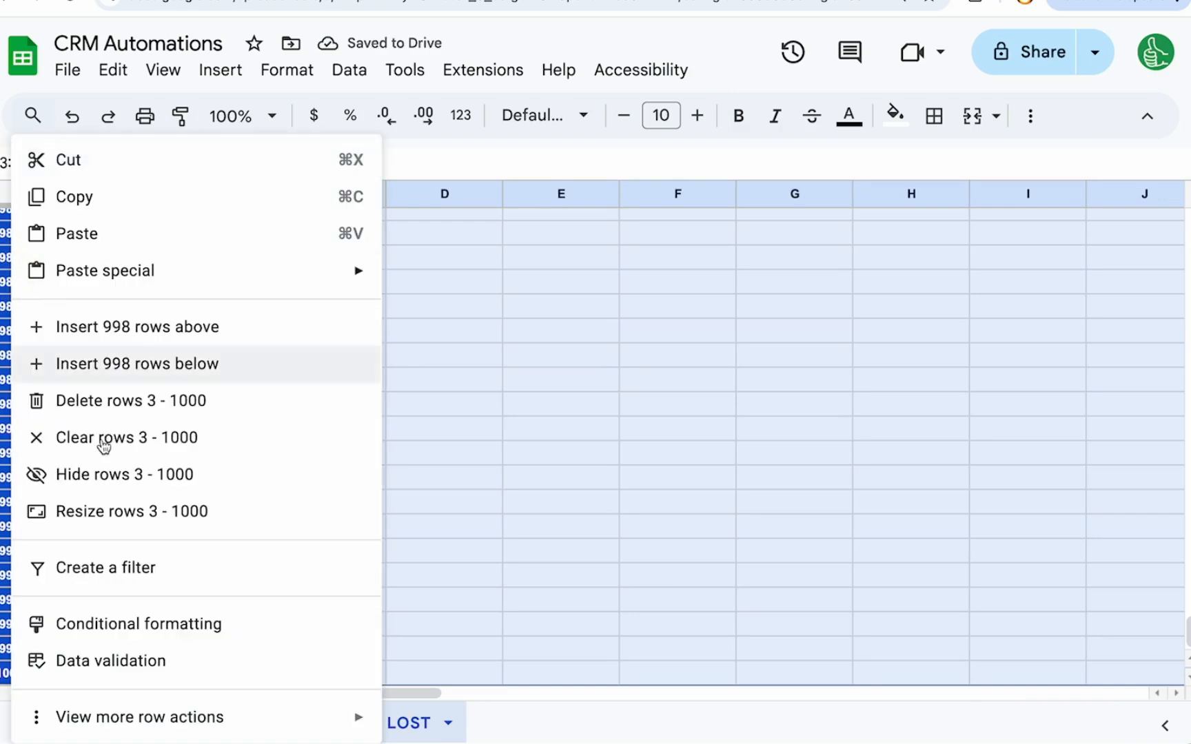
left_click(141, 402)
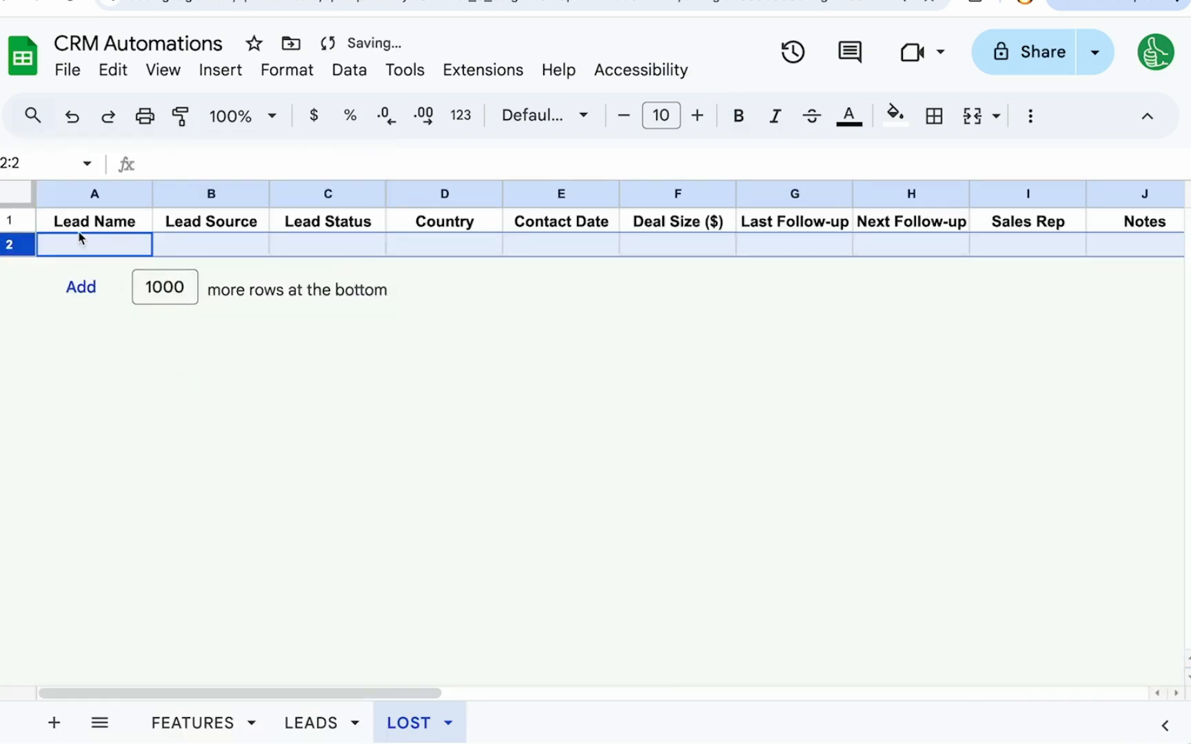
left_click_drag(11, 207, 14, 241)
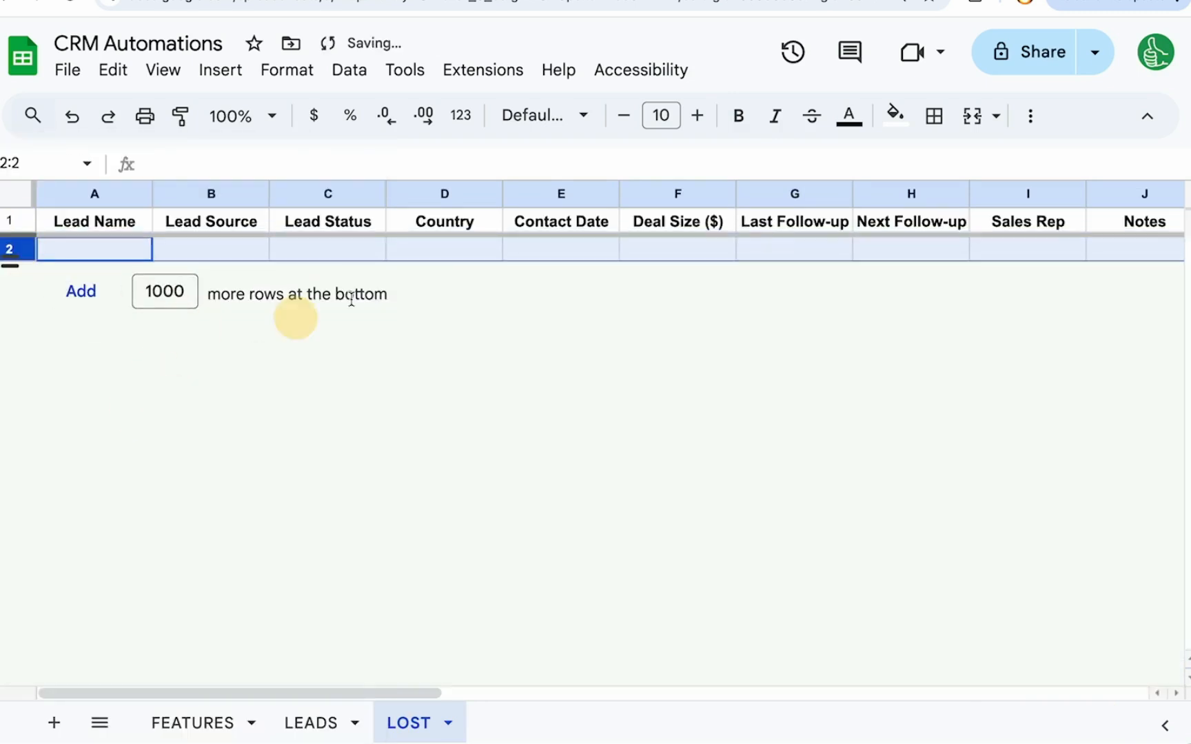
Step: Open the Apps Script editor for this spreadsheet and rename the default function to onEdit with the parameter e
left_click(483, 70)
left_click(493, 184)
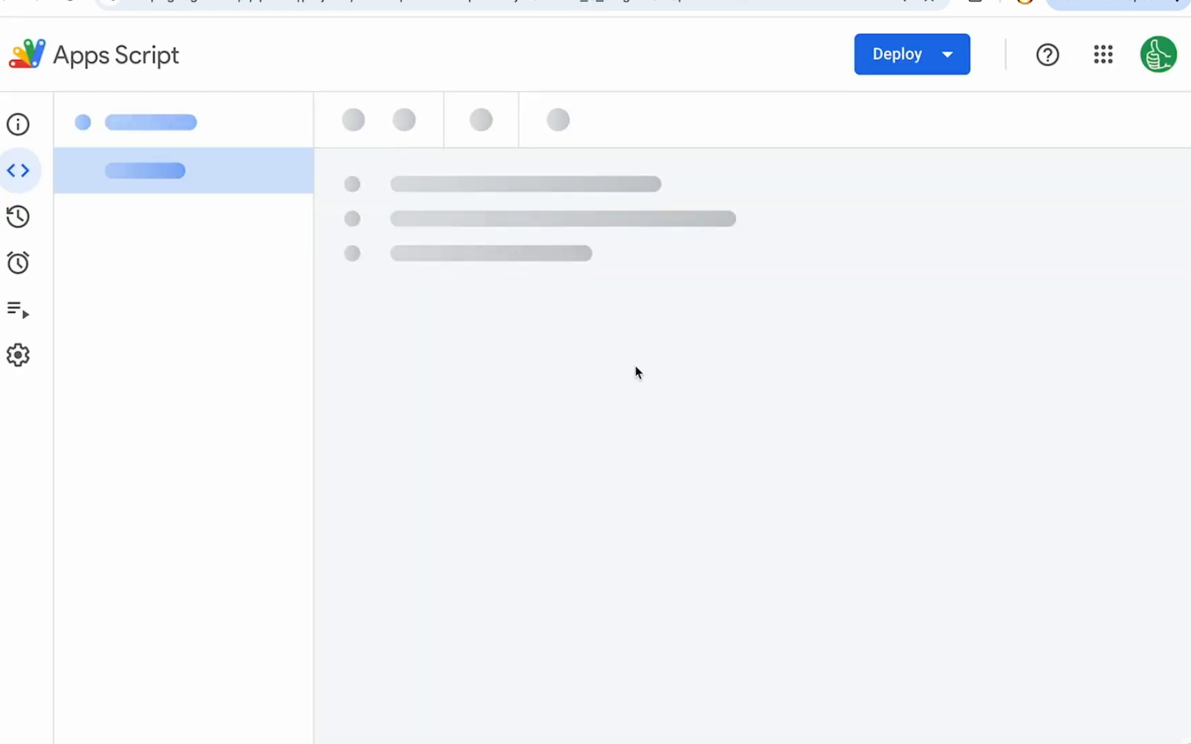
double_click(510, 177)
type("onEdit(")
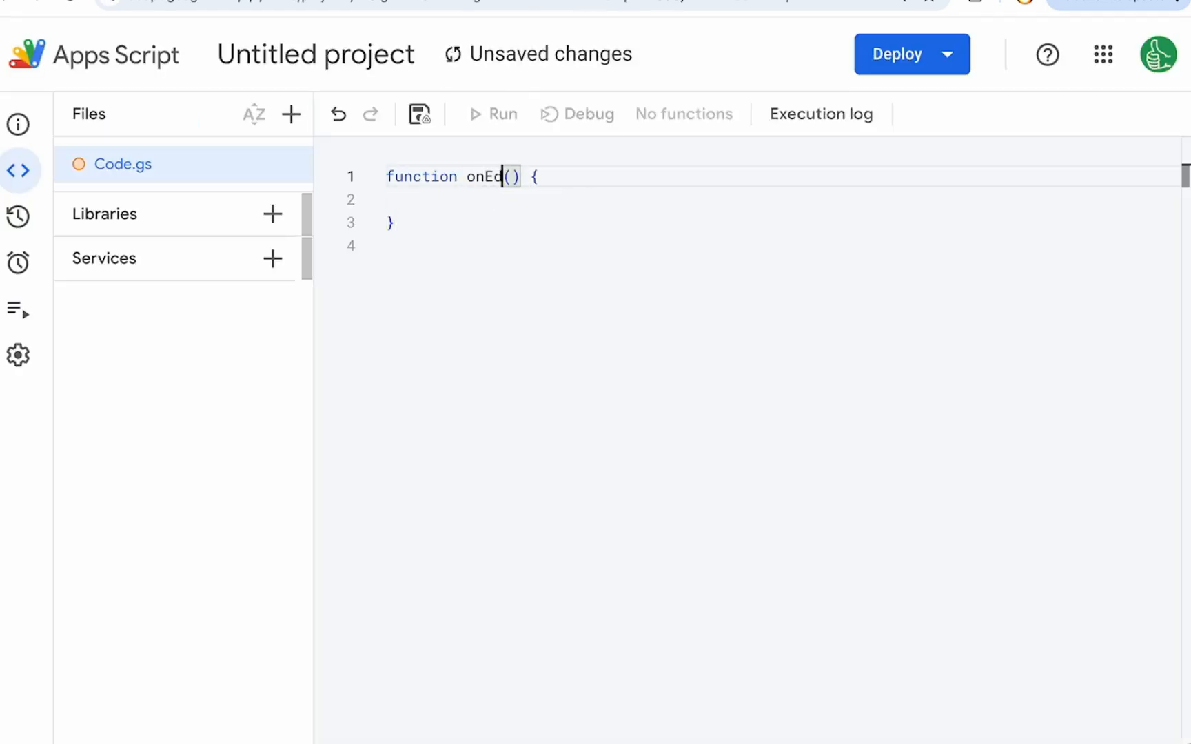
type("e")
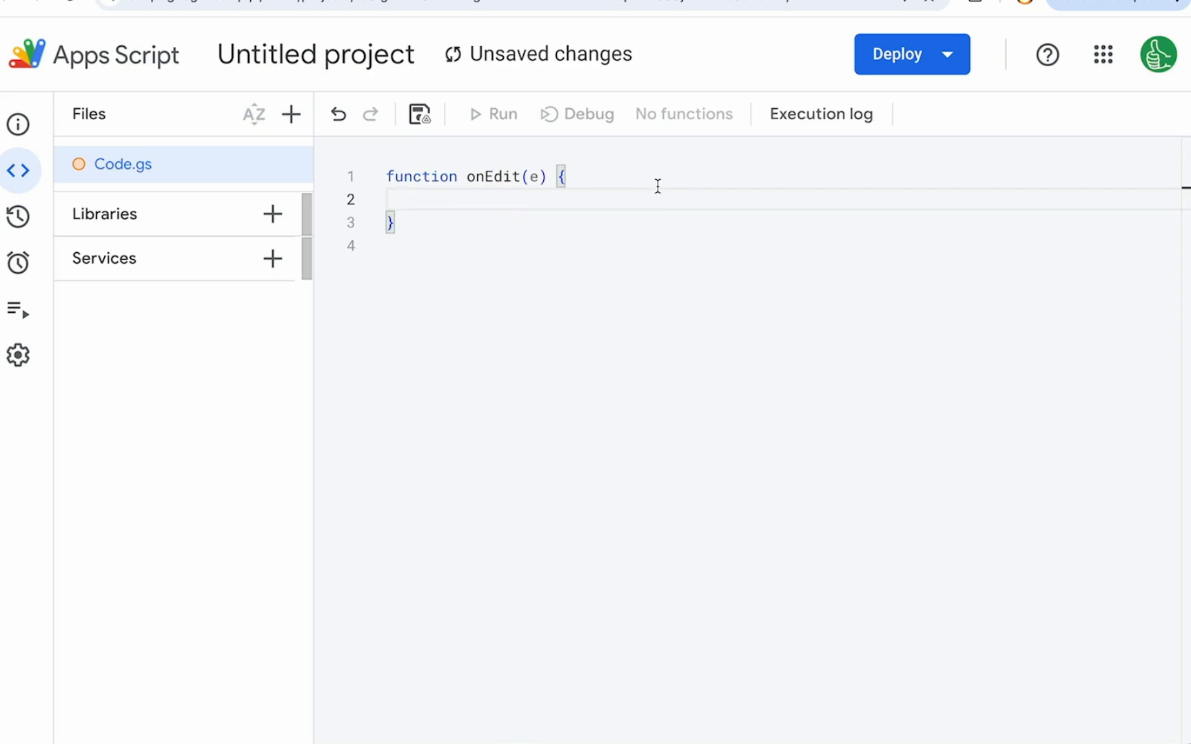
Step: Inside onEdit, declare var row = e.range.getRow() and var col = e.range.getColumn() on separate lines
type("var row = e.rang")
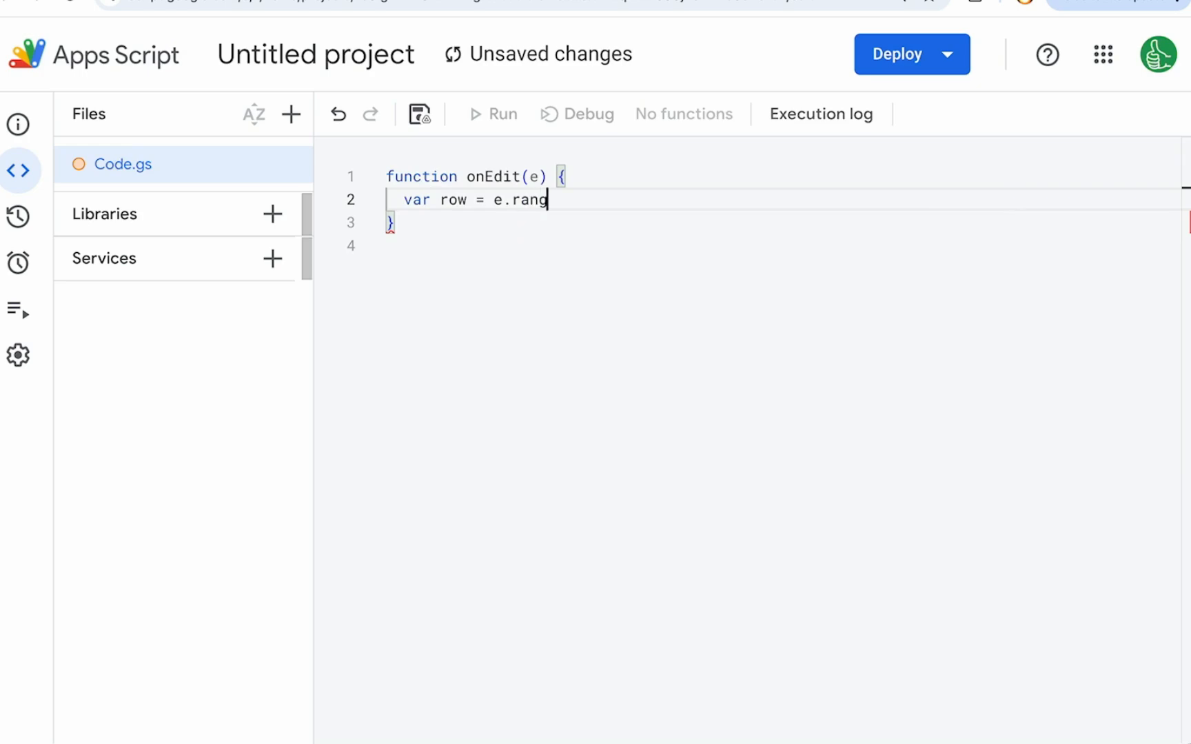
type("e.getRow()")
key("Return")
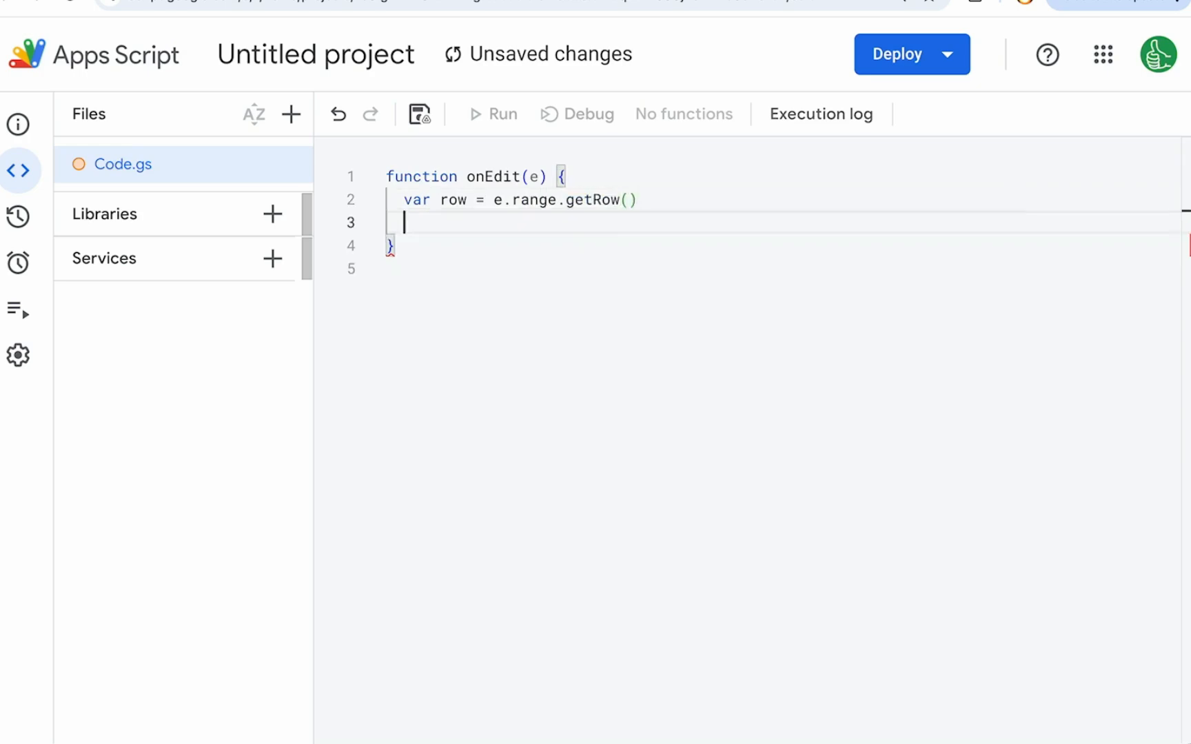
type("var col = e.range.getColumn()")
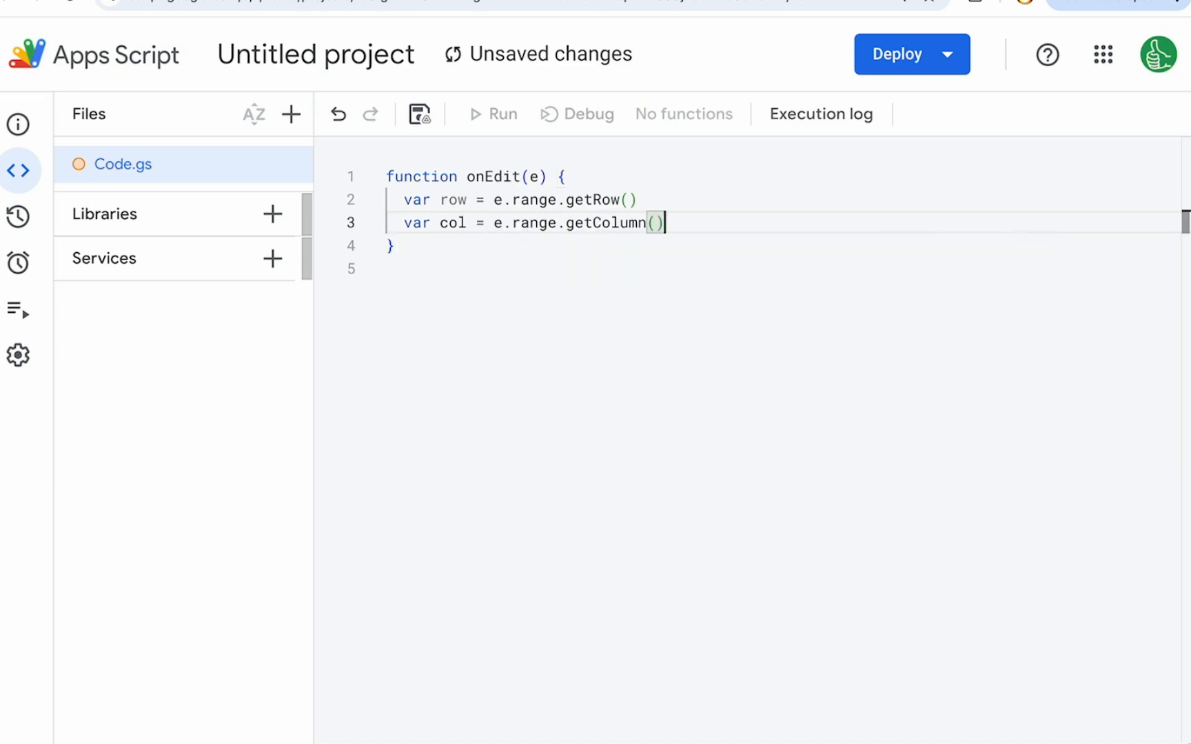
key("Return")
Step: Declare a variable named sheet below col and assign it SpreadsheetApp.getActiveSheet()
type("var ")
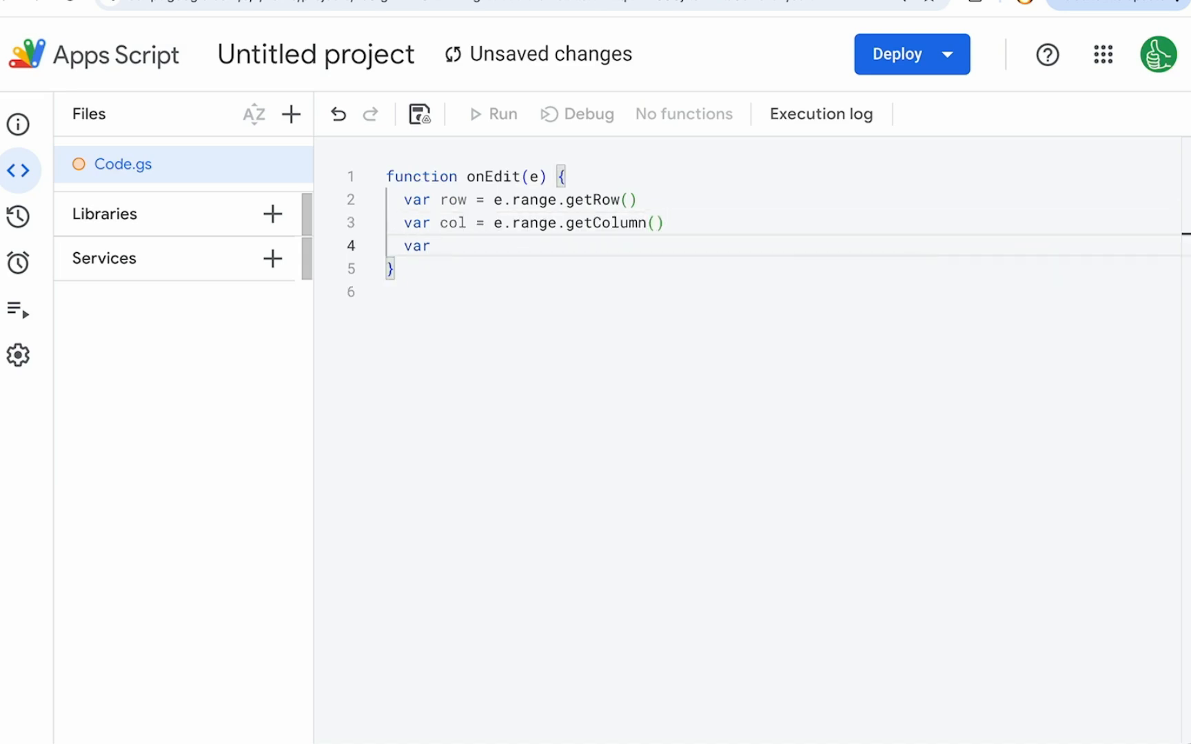
type("sheet -")
key("BackSpace")
key("BackSpace")
type("= spread")
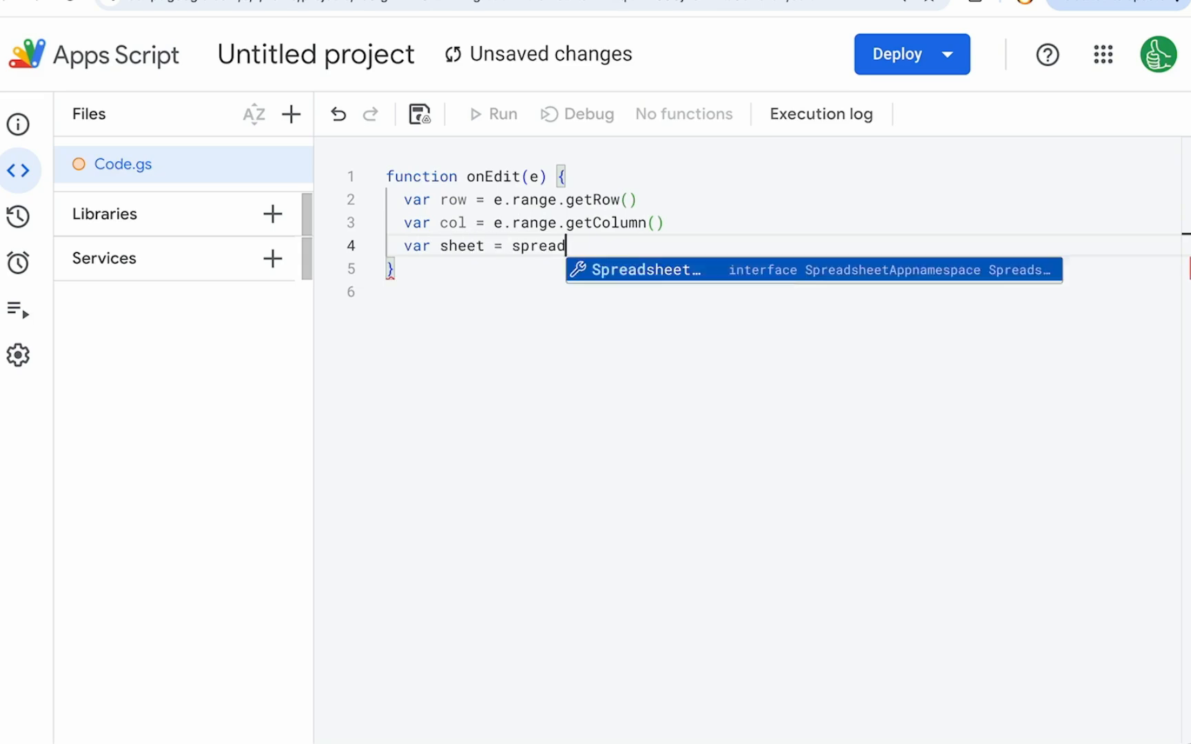
key("BackSpace")
key("BackSpace")
key("BackSpace")
key("BackSpace")
key("BackSpace")
key("BackSpace")
type("SpreadsheetApp.get")
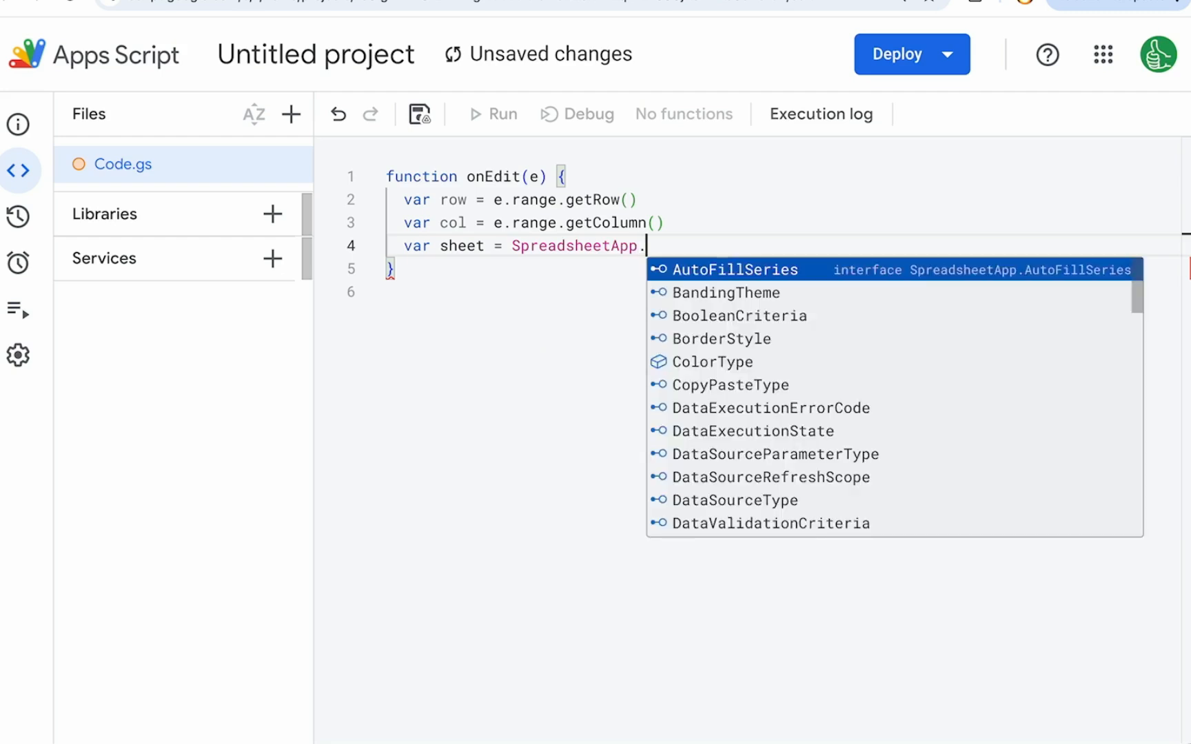
key("Down")
key("Down")
key("Down")
key("Down")
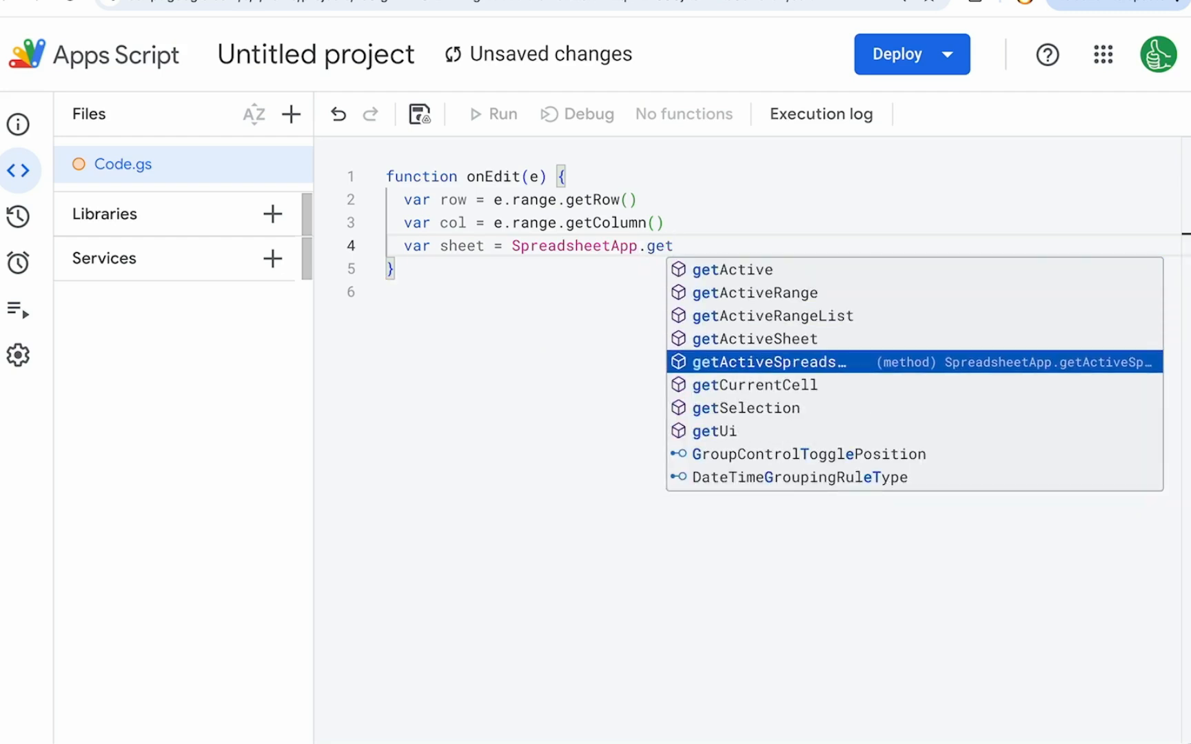
key("Up")
key("Return")
type("().")
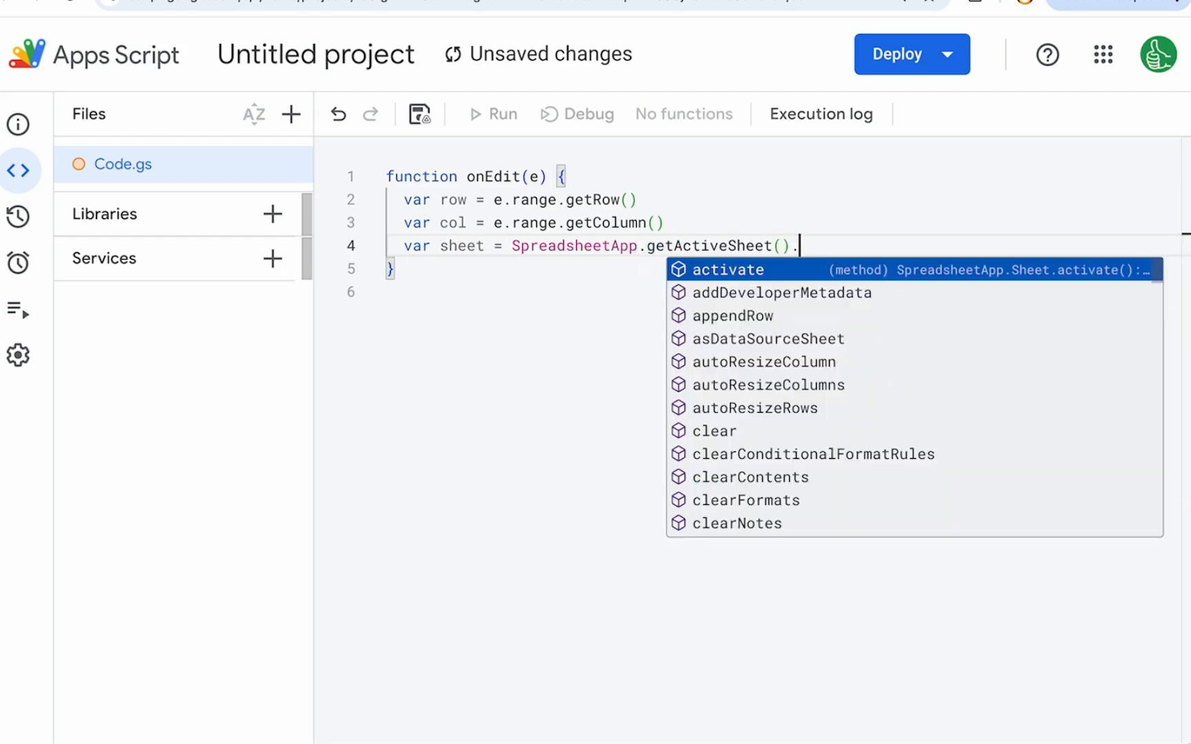
Step: Complete the sheet variable with a chained getName() call and leave a blank line beneath it
type("getN")
key("Return")
type("()")
key("Return")
key("Return")
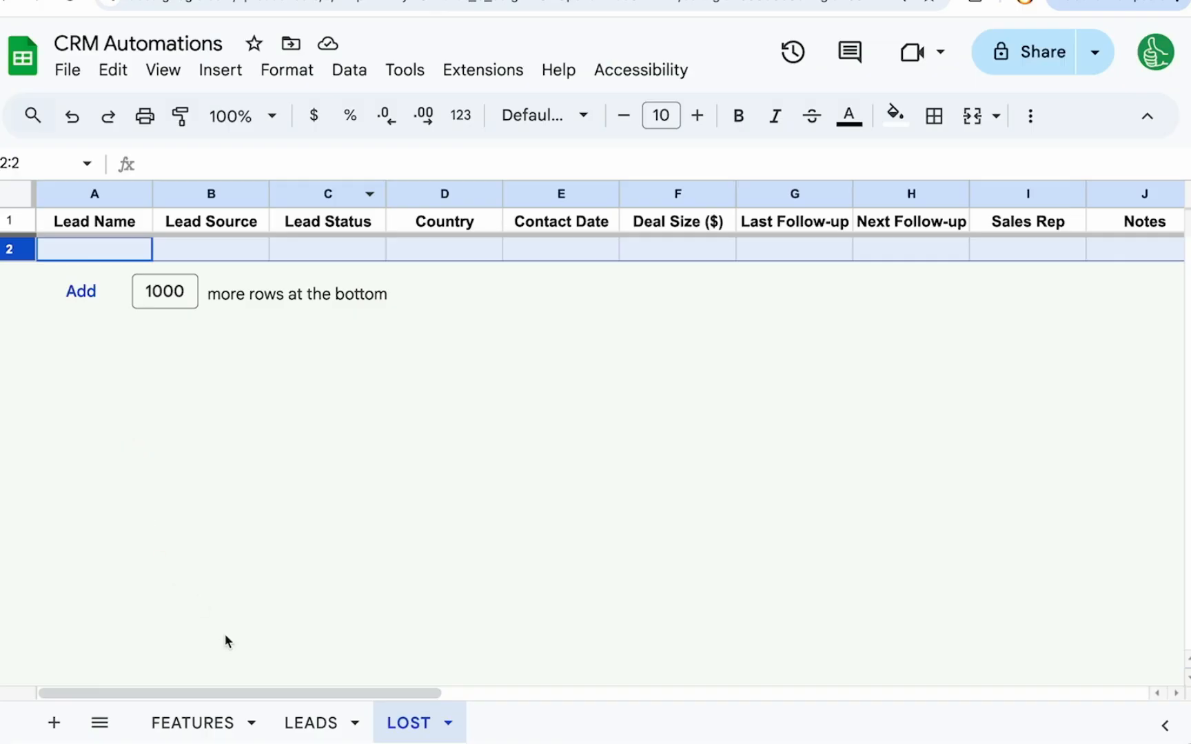
Step: Bring up the LEADS sheet in the spreadsheet, and add an if block in the script with the condition sheet == "LEADS"
left_click(311, 723)
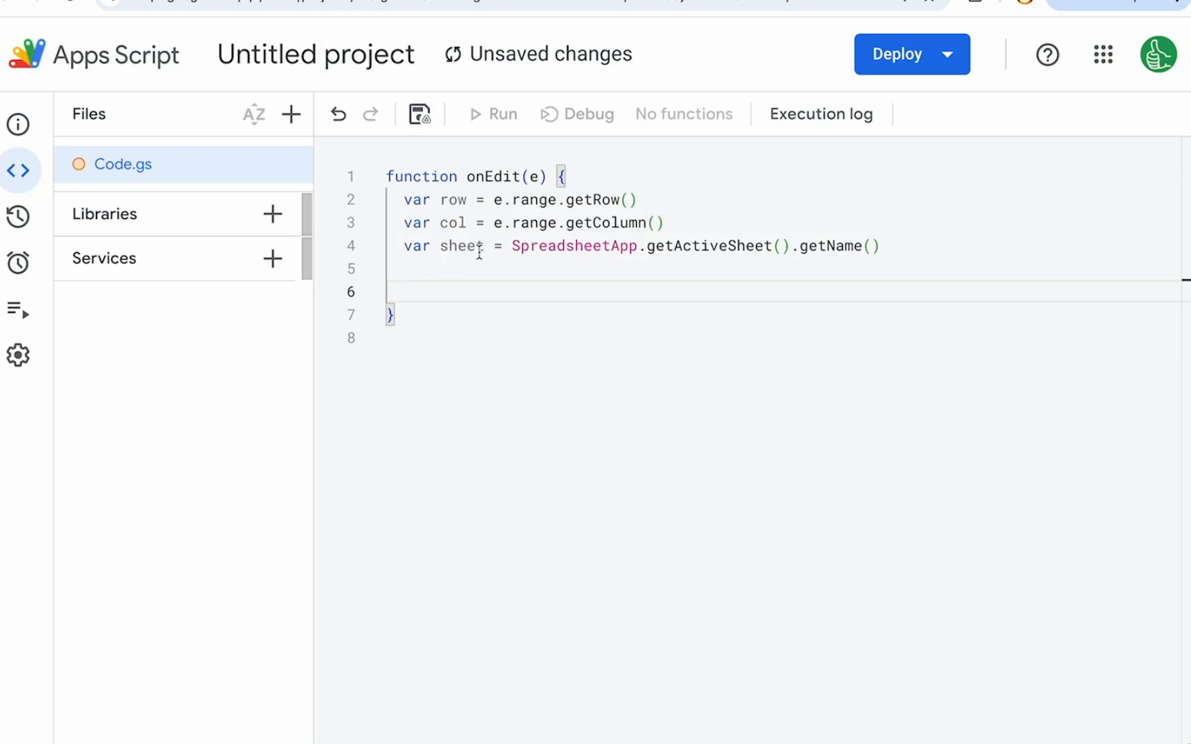
type("if (")
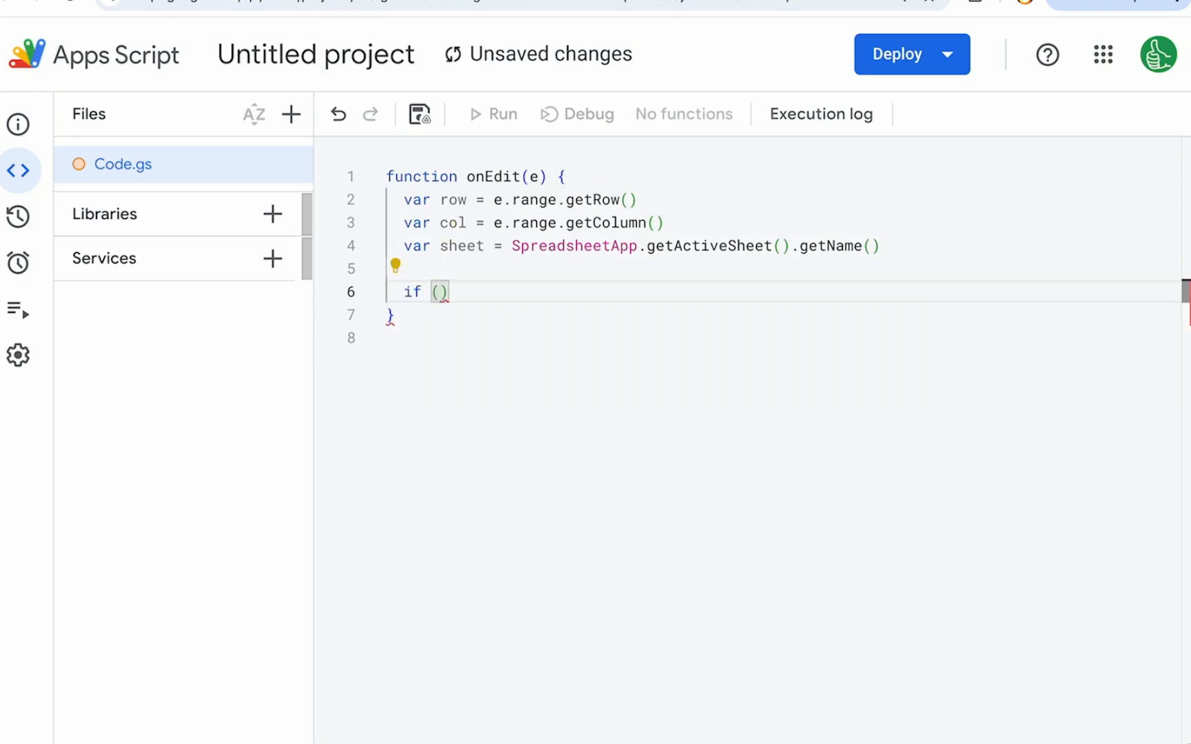
type("sheet == ")
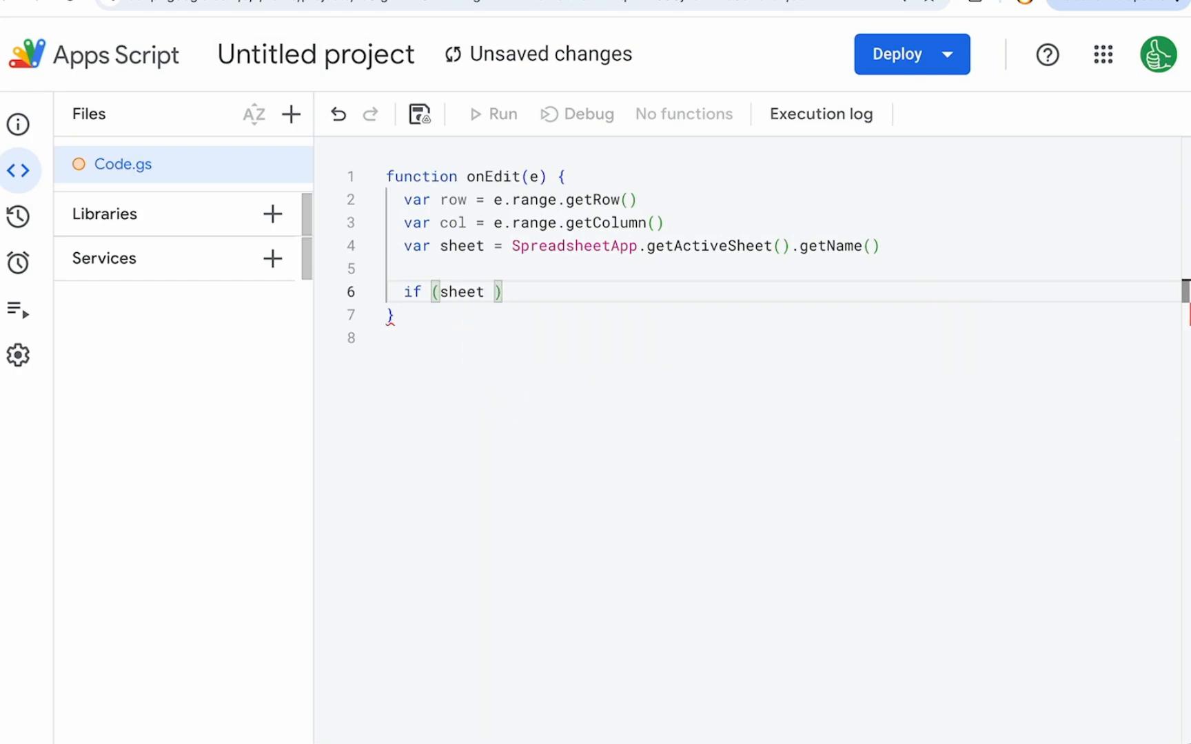
type("\"LEADS\")")
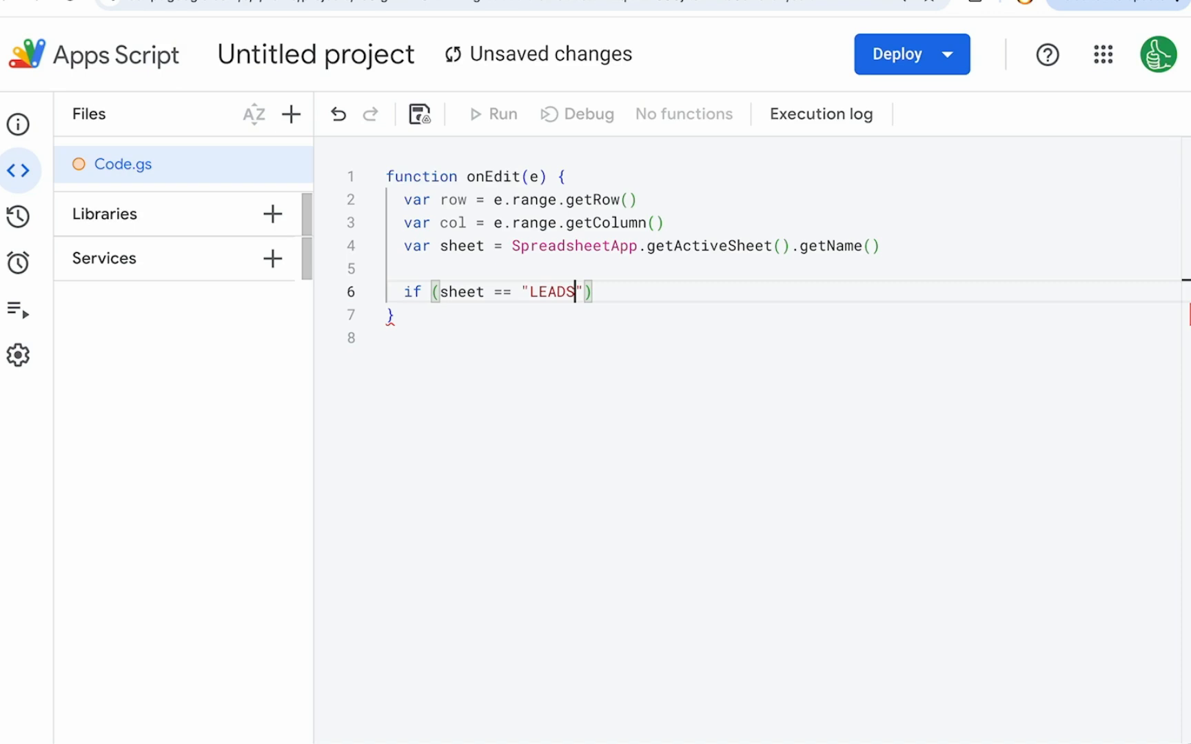
type("{")
key("Return")
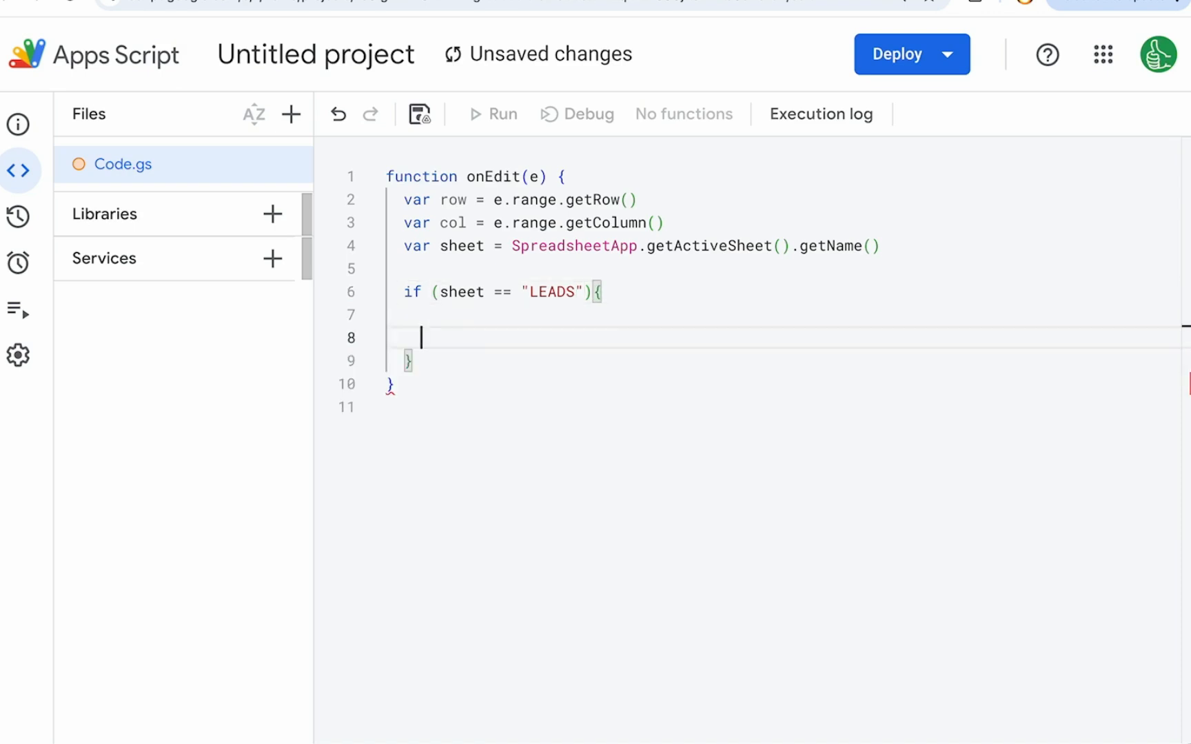
Step: Extend the if condition with && row >1 && col == 3, checking the Lead Status column's position in the LEADS sheet
left_click(586, 292)
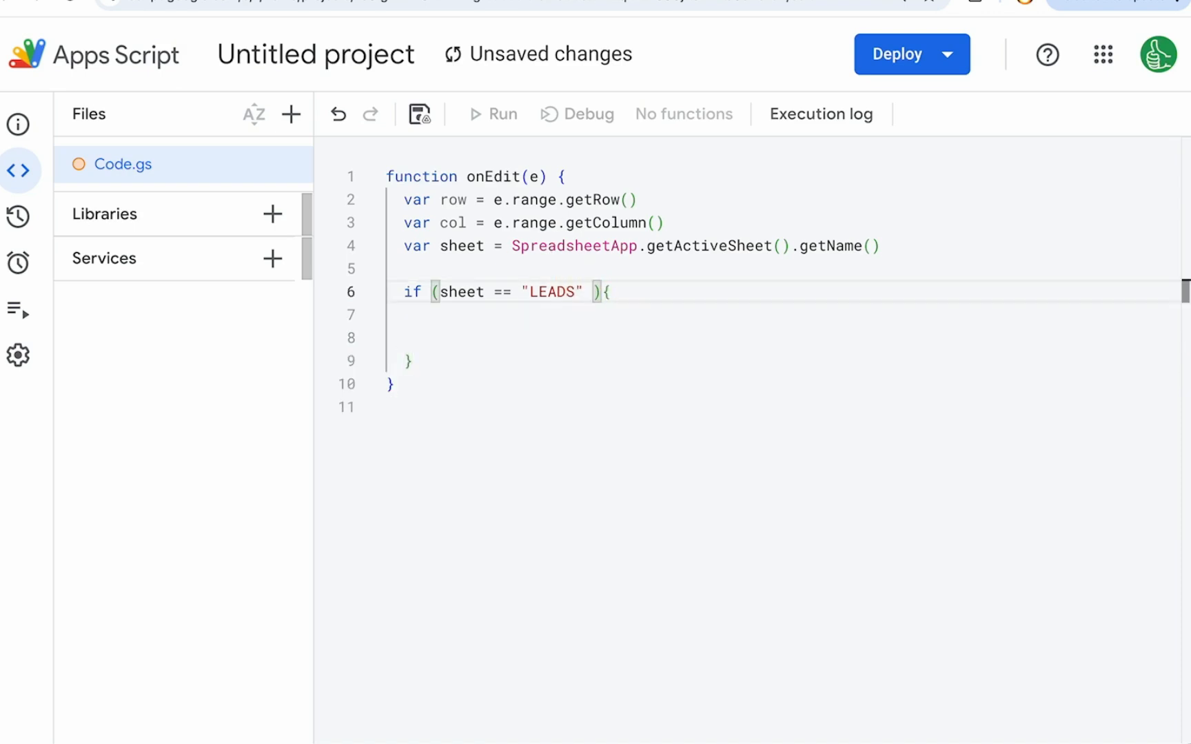
type("&& row >1 ")
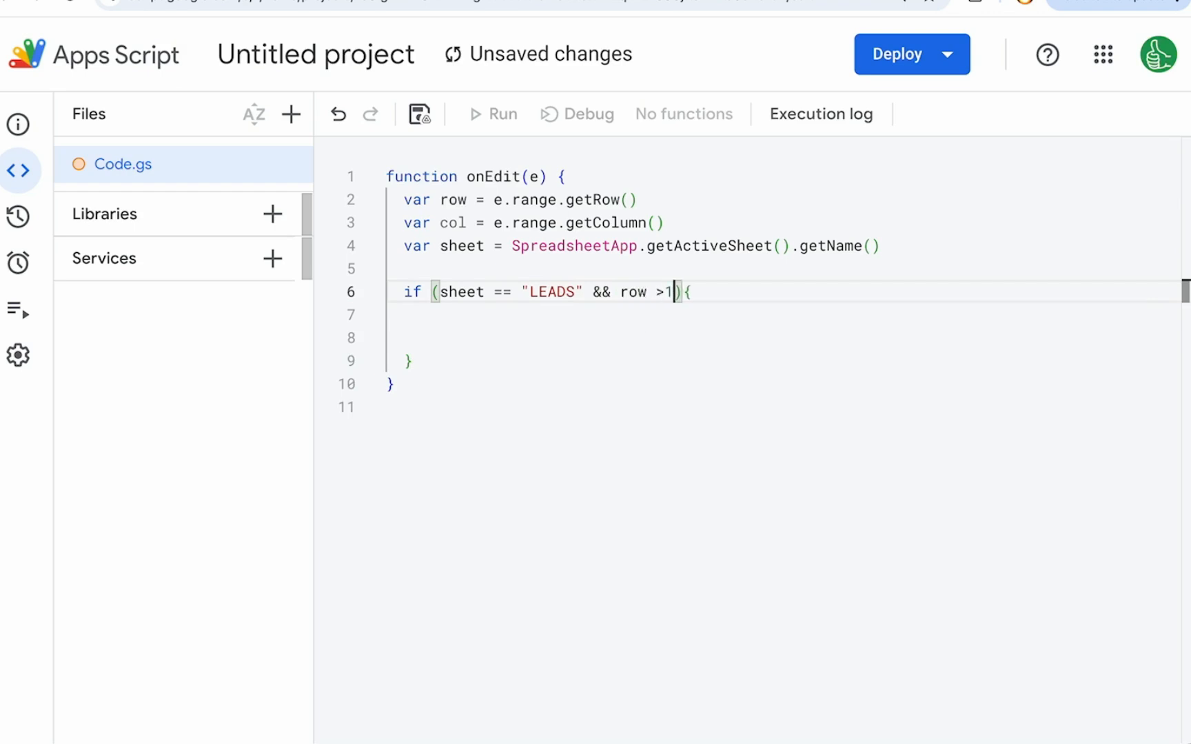
type("&& ")
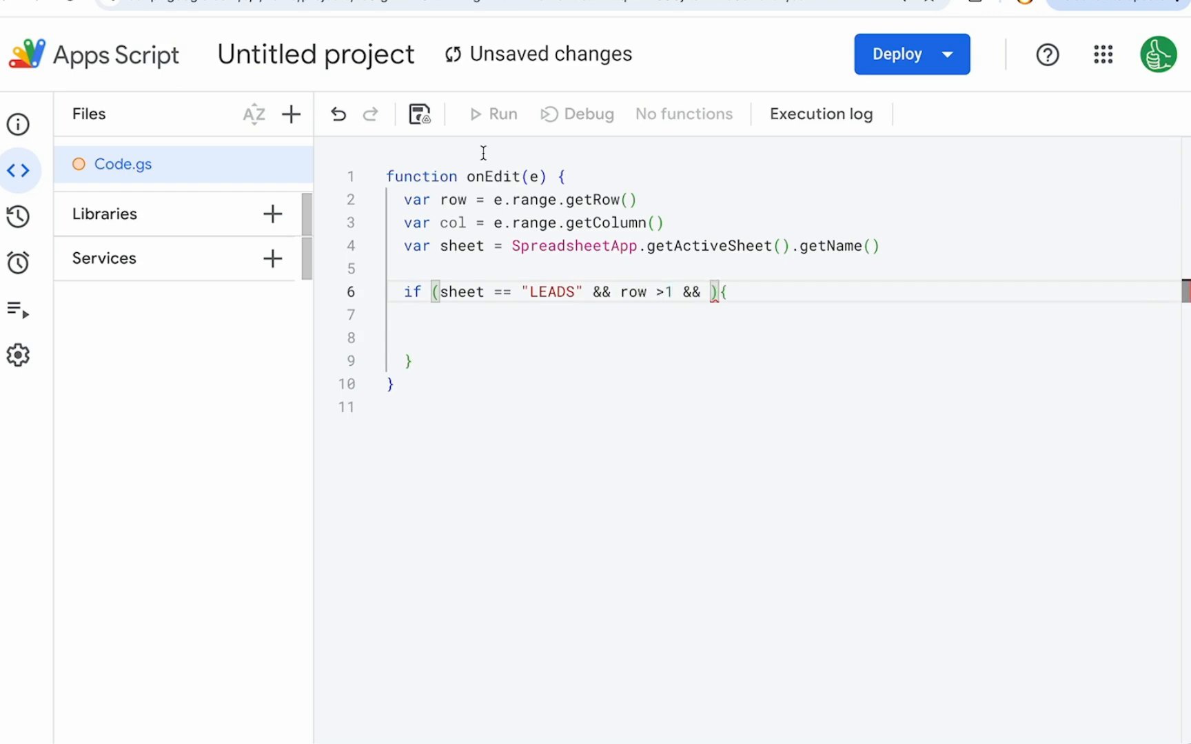
type("col ==")
left_click(158, 1)
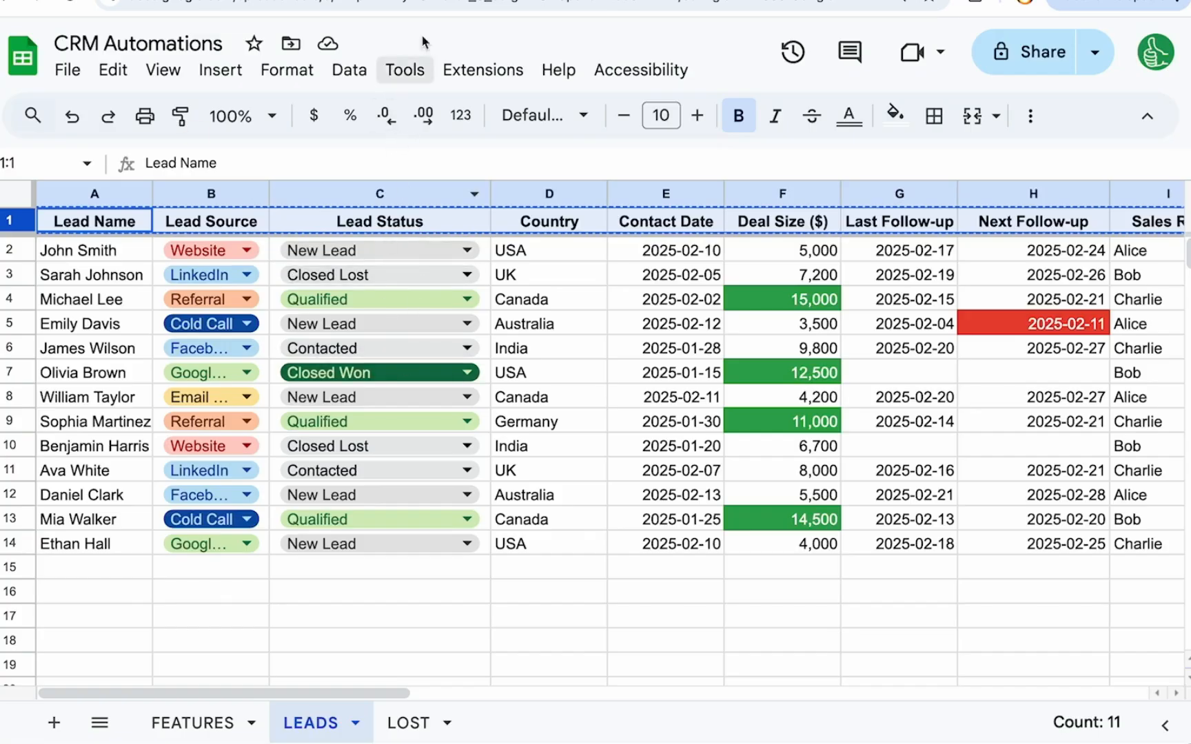
left_click(468, 2)
type("3 ){")
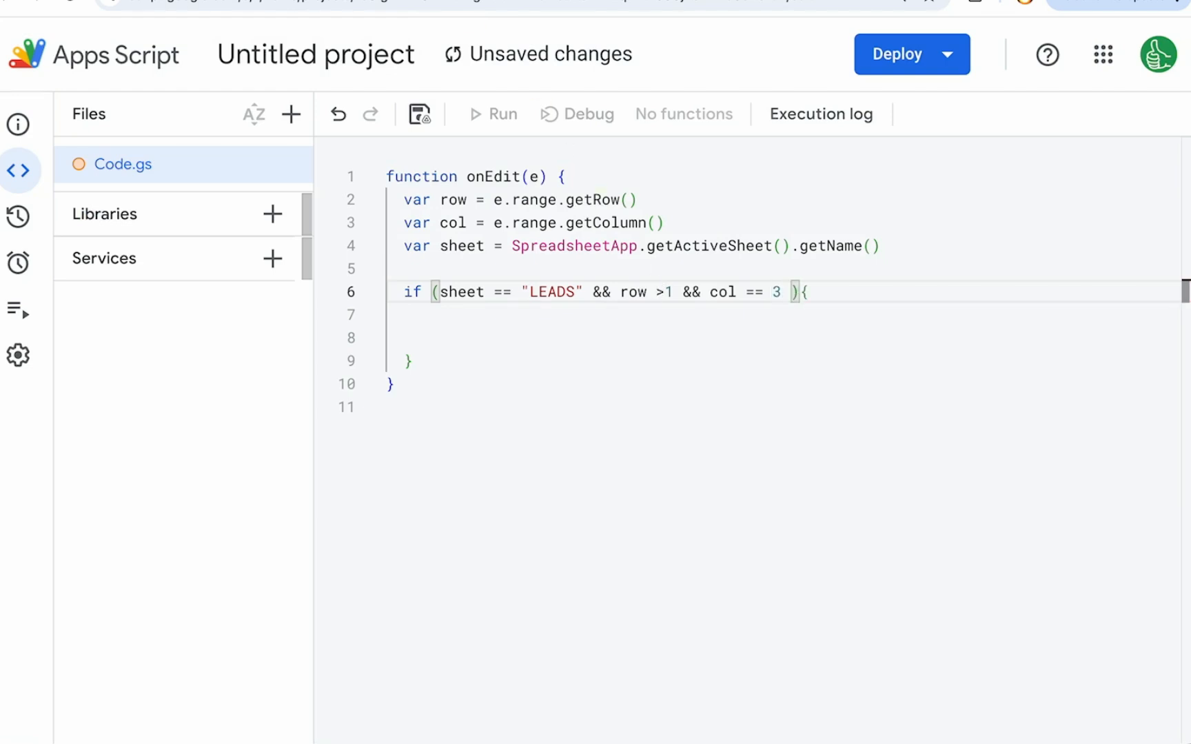
Step: Declare var value = e.value on the empty line above the if statement
key("Up")
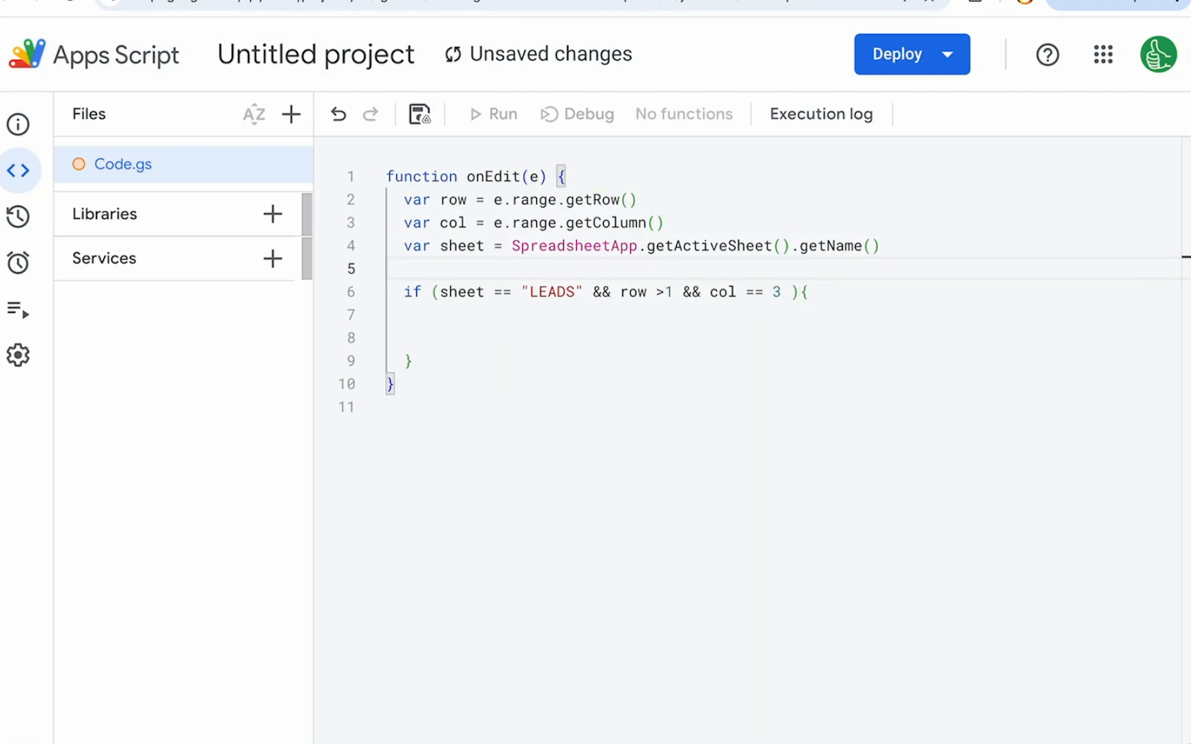
key("Tab")
type("var va")
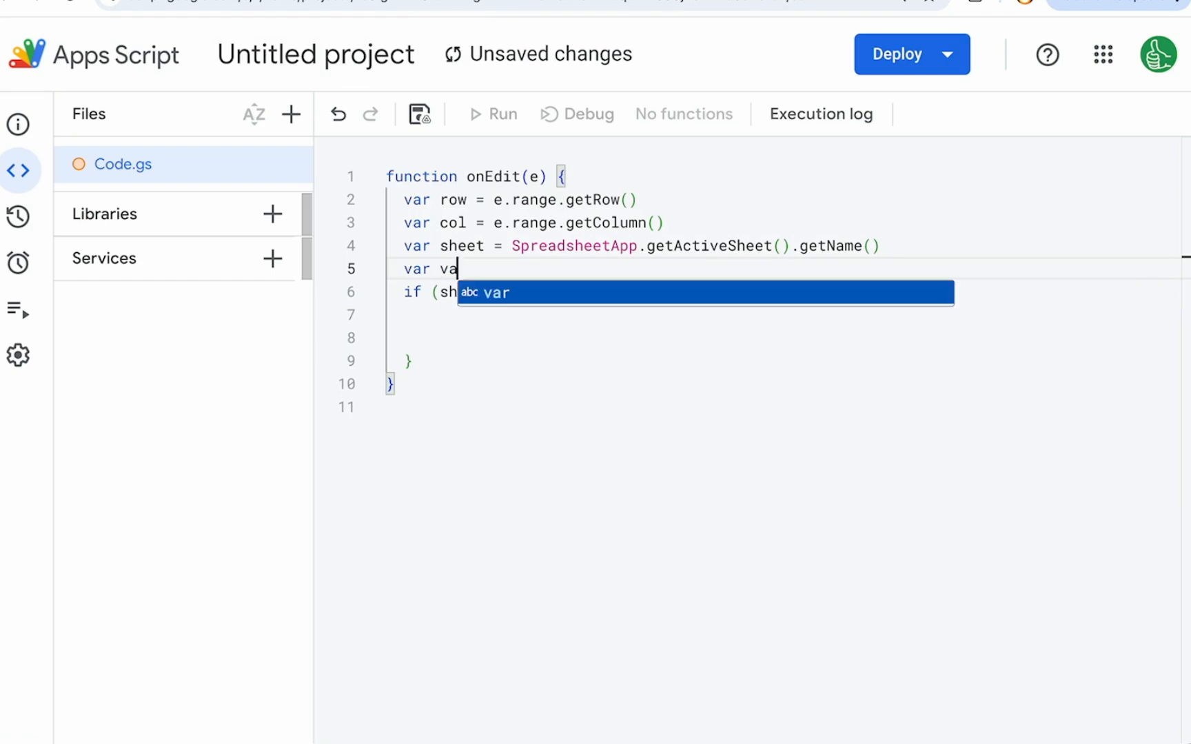
type("lue = e.value")
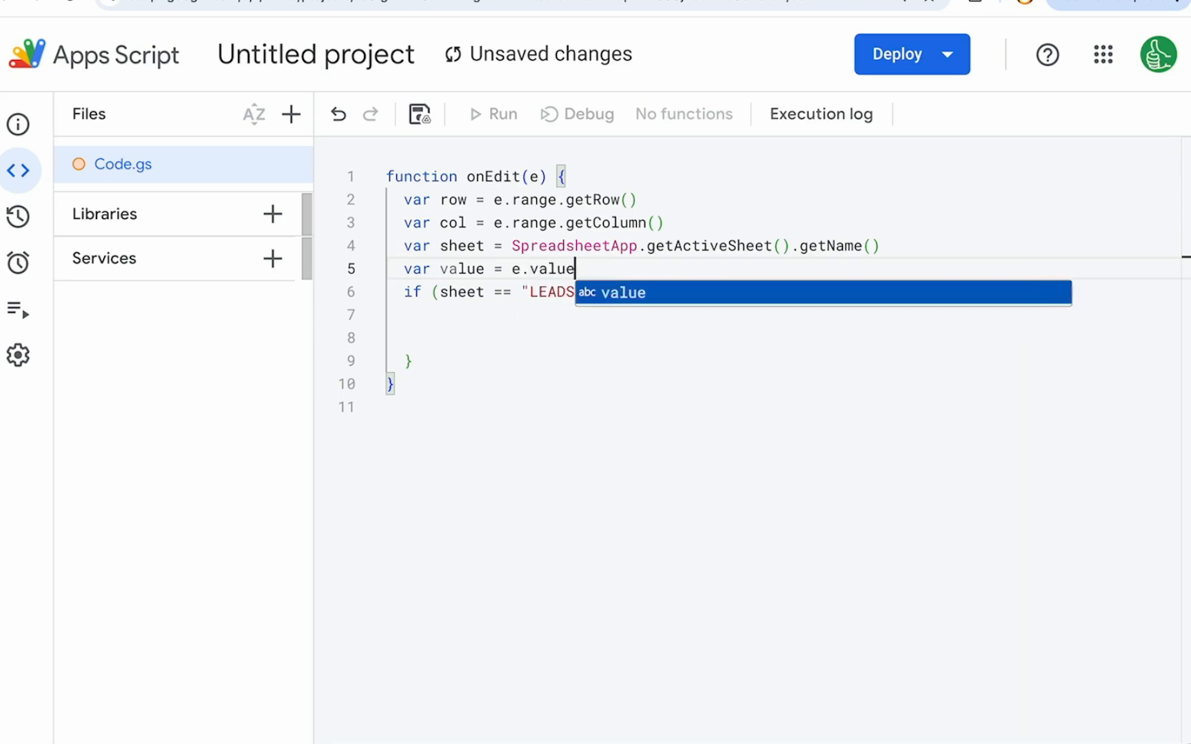
Step: Add && value == "Closed - Lost" to the end of the if condition
left_click(780, 290)
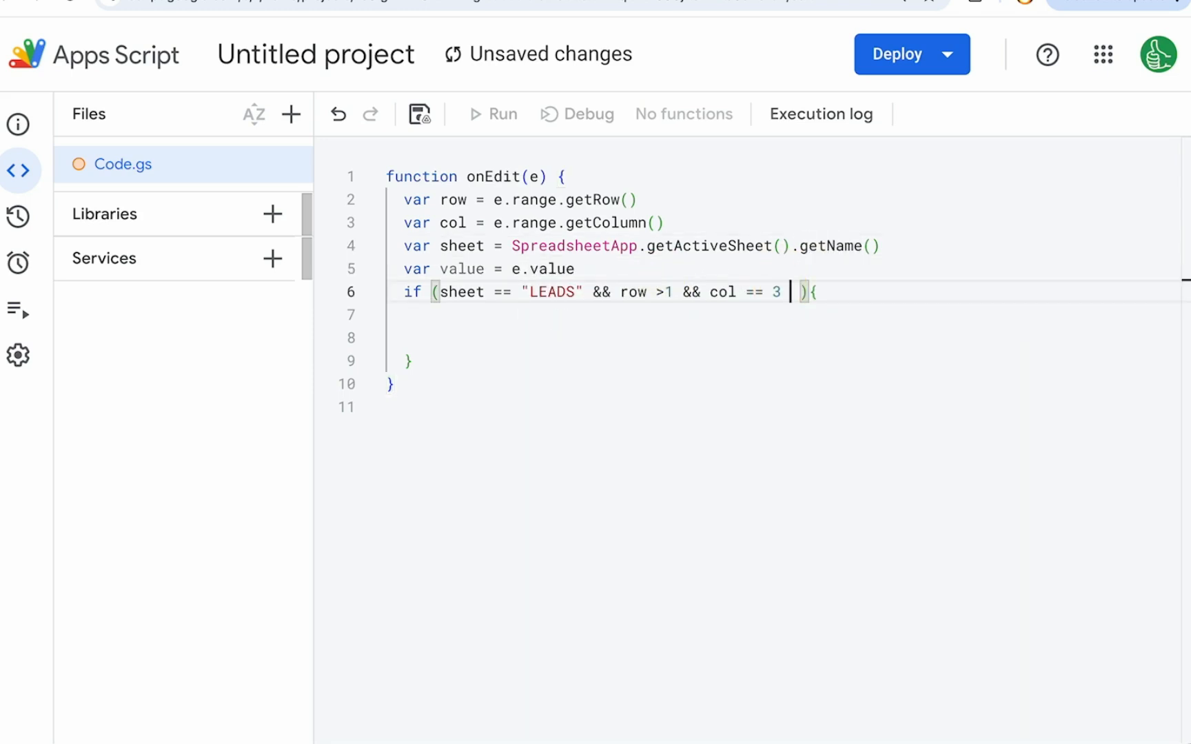
type("&& ")
type("value ==")
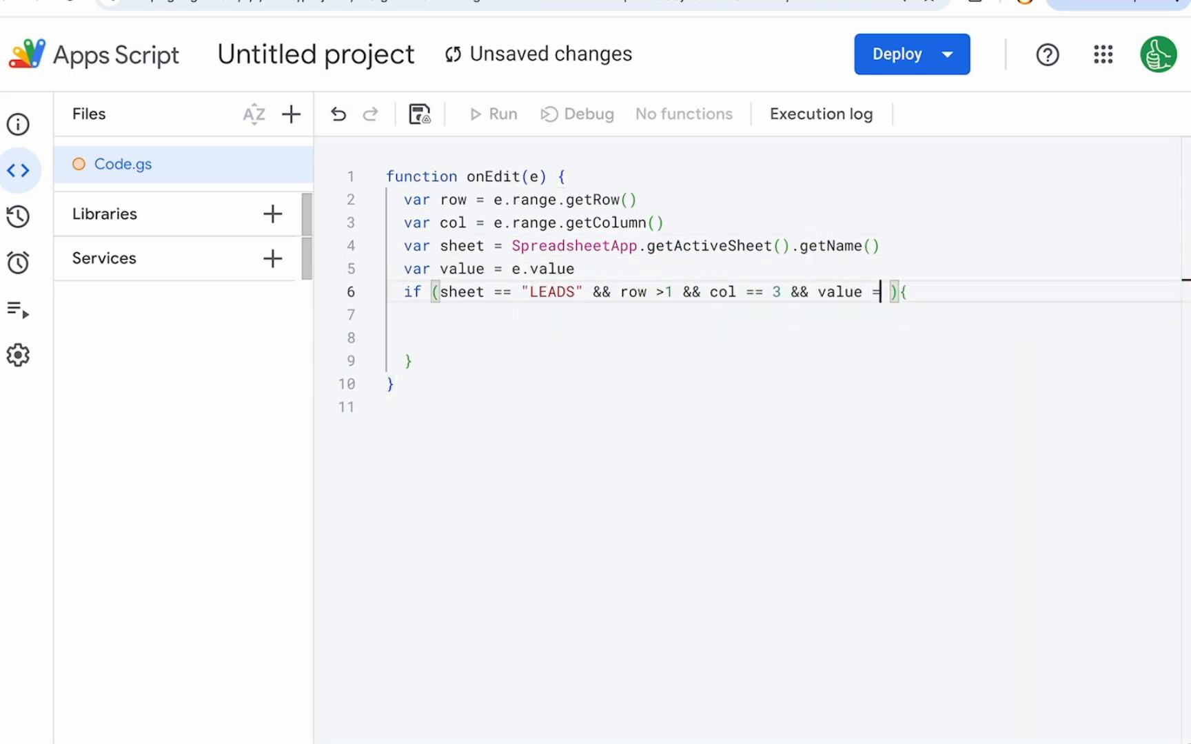
key("Return")
type("\"")
key("BackSpace")
key("BackSpace")
key("BackSpace")
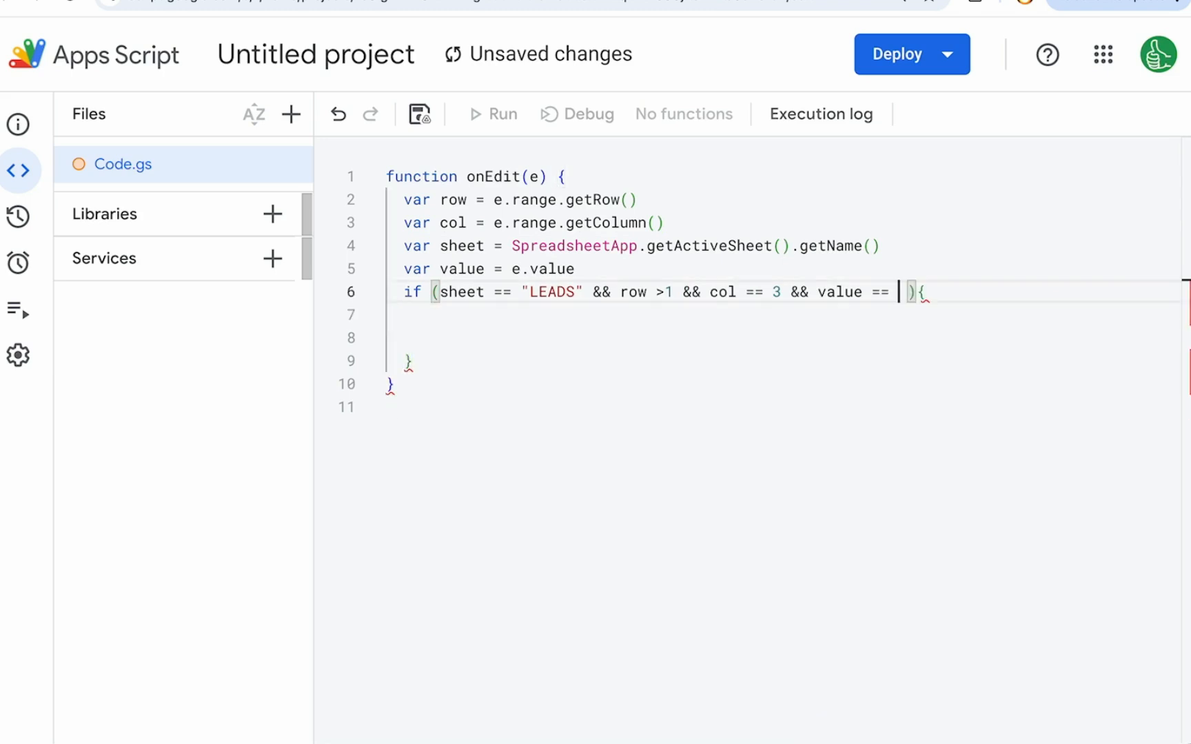
type("\"Closed - Lost")
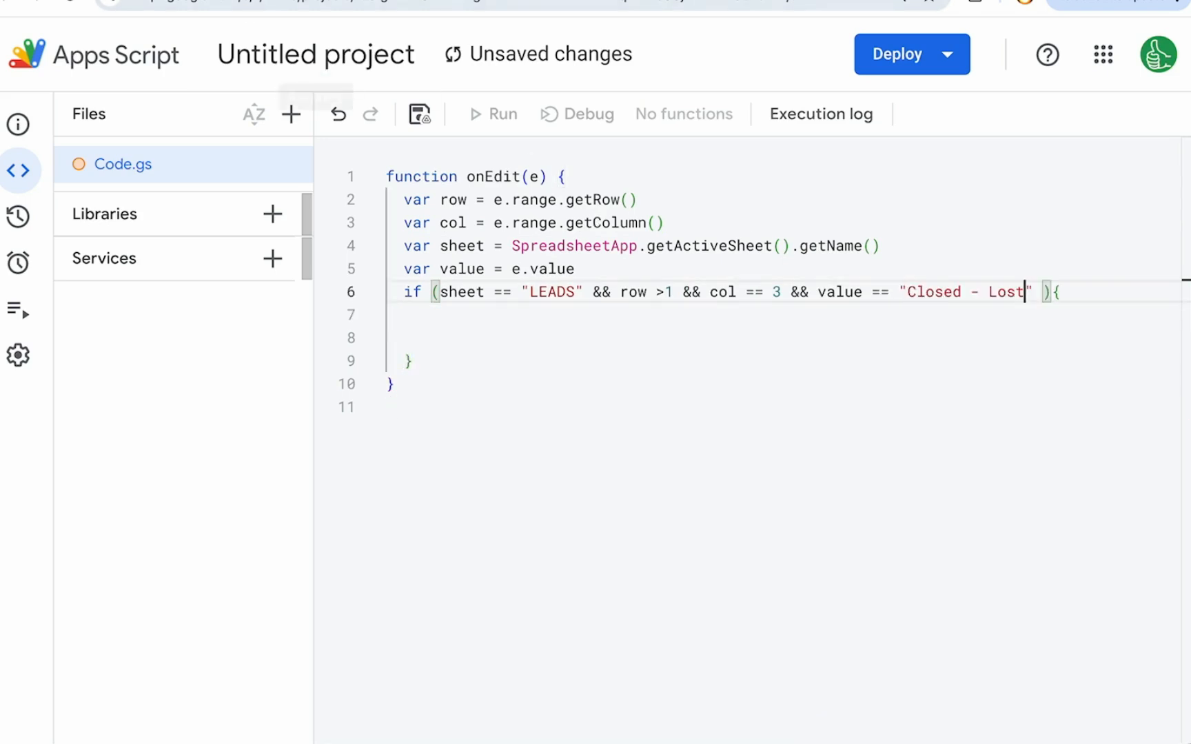
Step: Check the status wording in the spreadsheet and correct the compared text in the if condition to "Closed Lost"
left_click(258, 1)
left_click(373, 4)
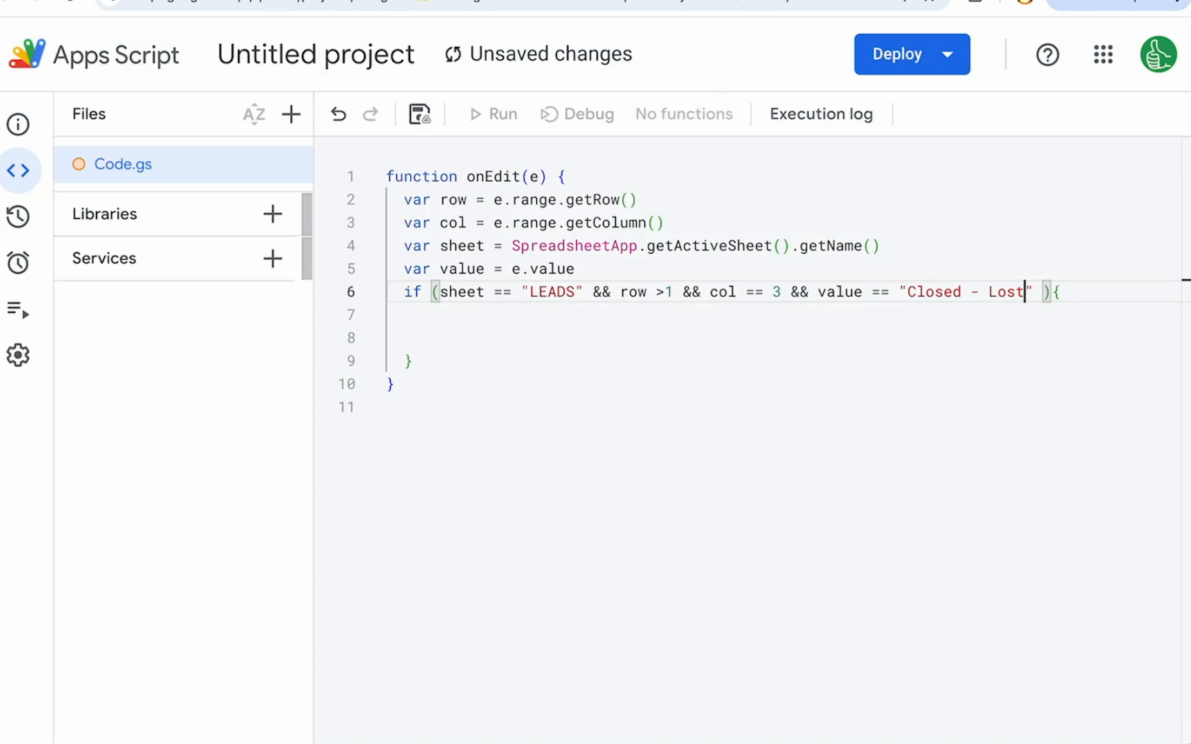
left_click(980, 294)
key("BackSpace")
key("BackSpace")
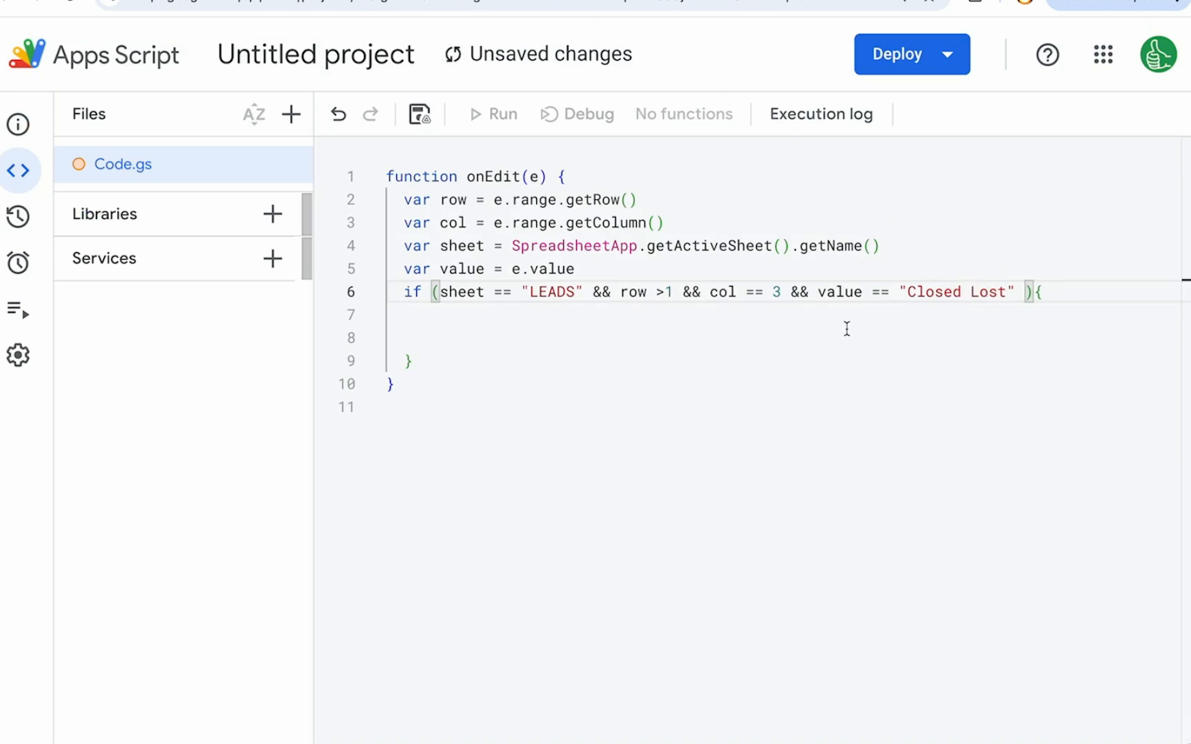
Step: Review the row and value checks in the if condition, and insert an indented empty line inside the if block
left_click(563, 311)
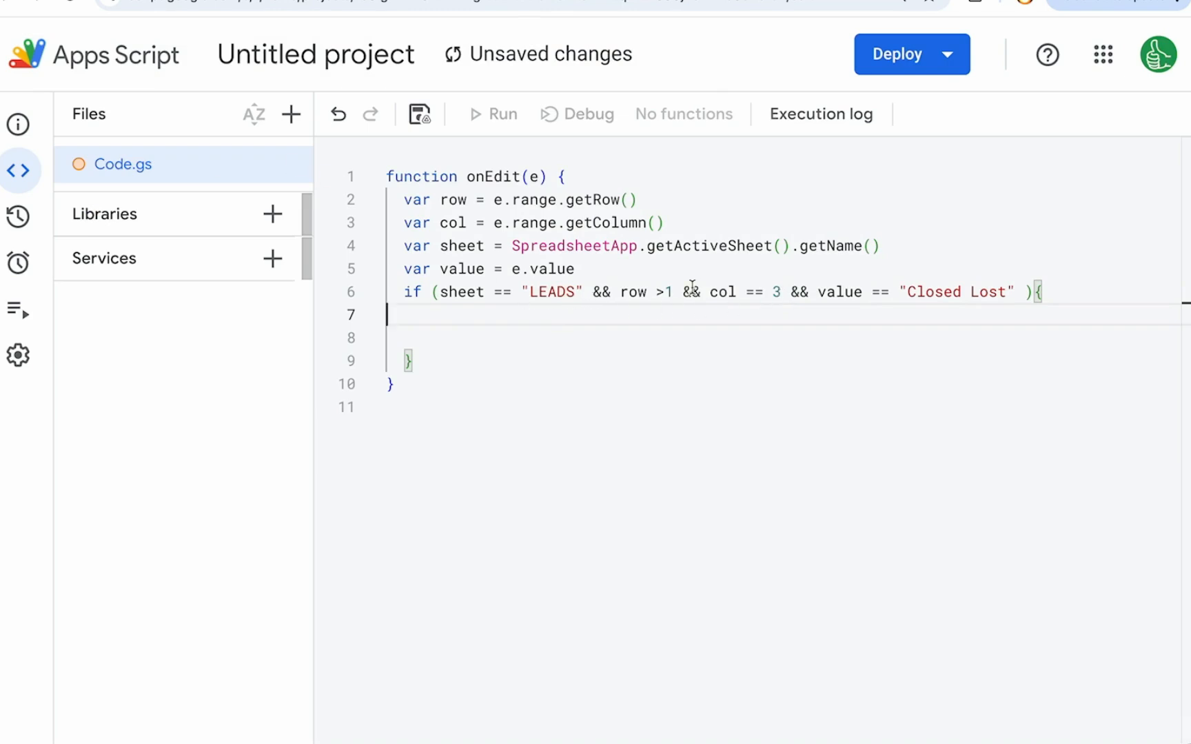
left_click_drag(681, 291, 619, 292)
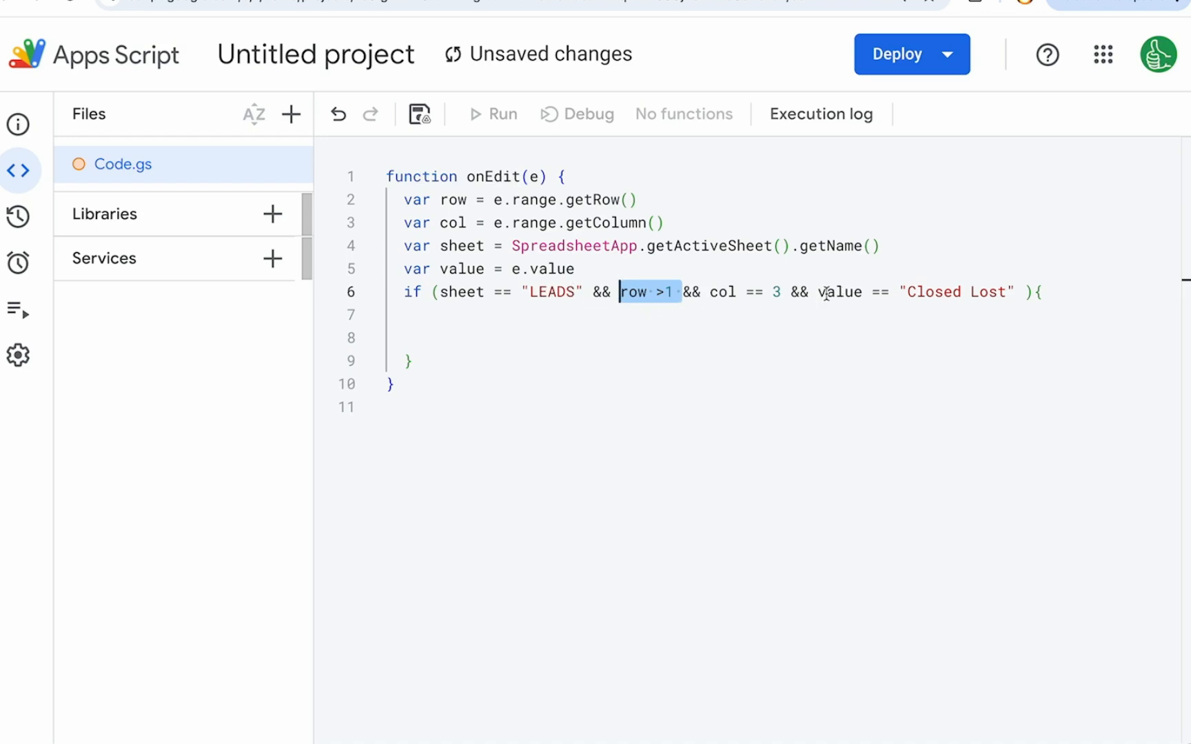
left_click_drag(812, 291, 998, 292)
left_click(442, 327)
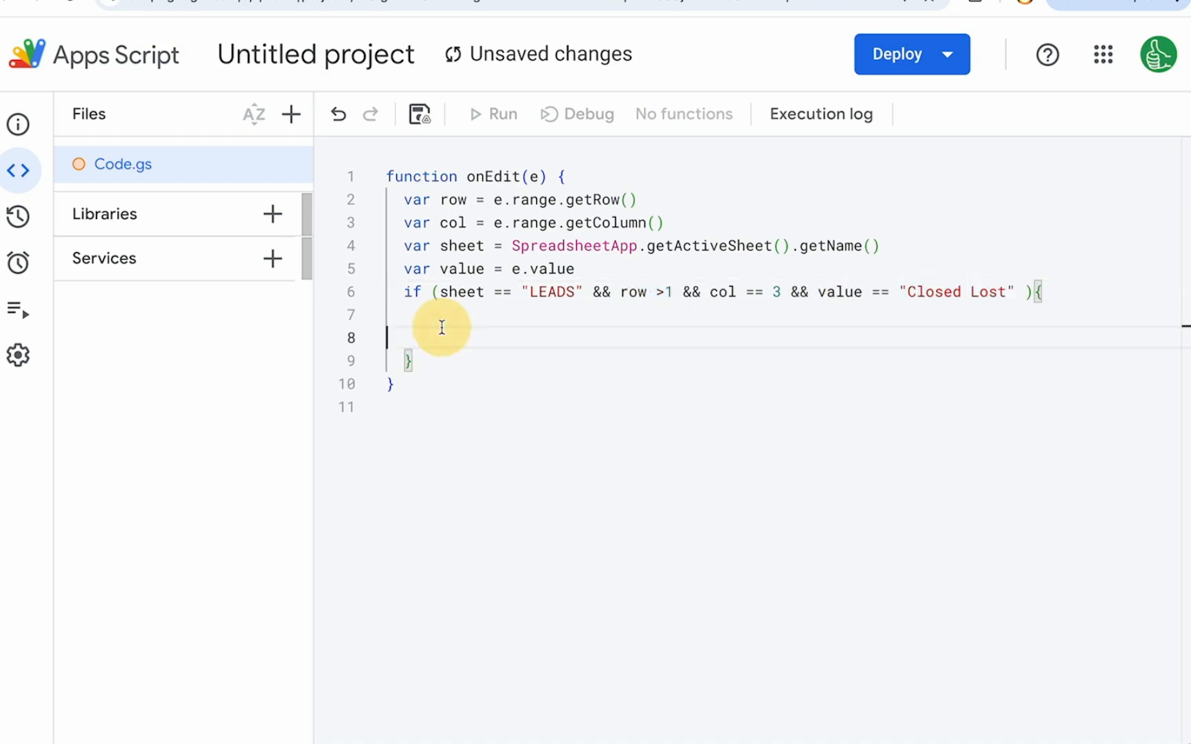
key("Up")
key("Return")
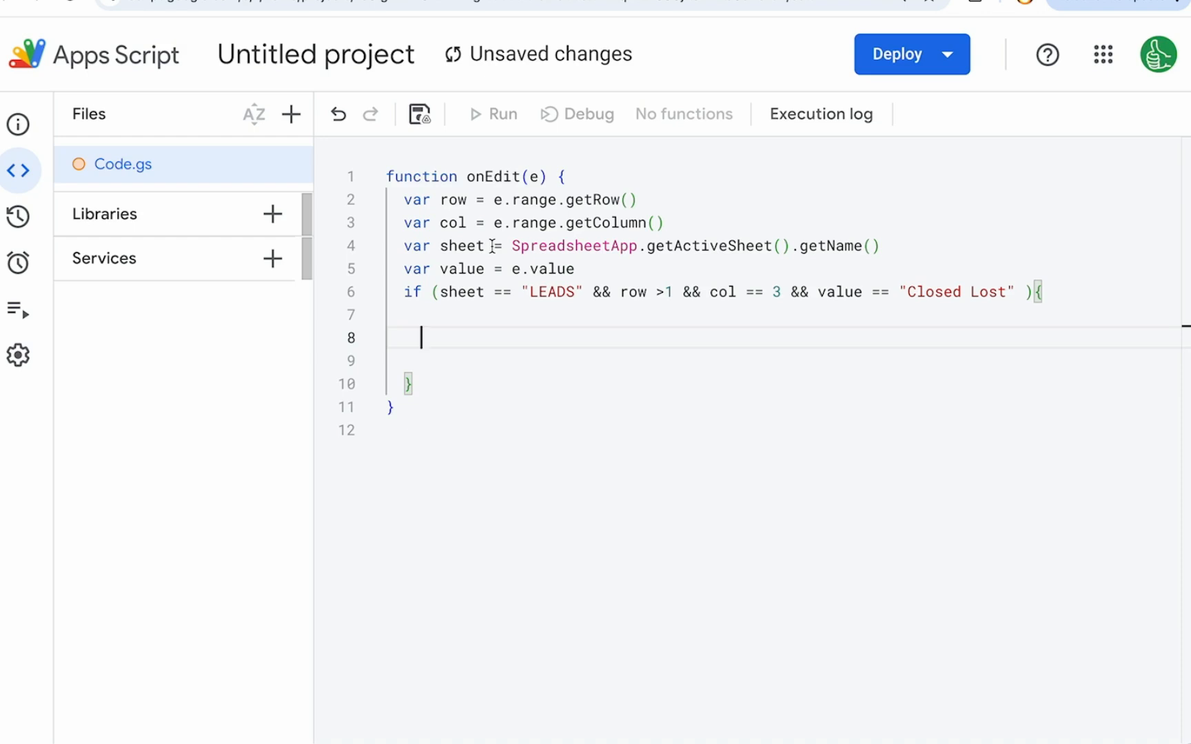
Step: Declare var ss = SpreadsheetApp.getActiveSpreadsheet() on the empty line inside the if block
type("s")
key("BackSpace")
type("var ")
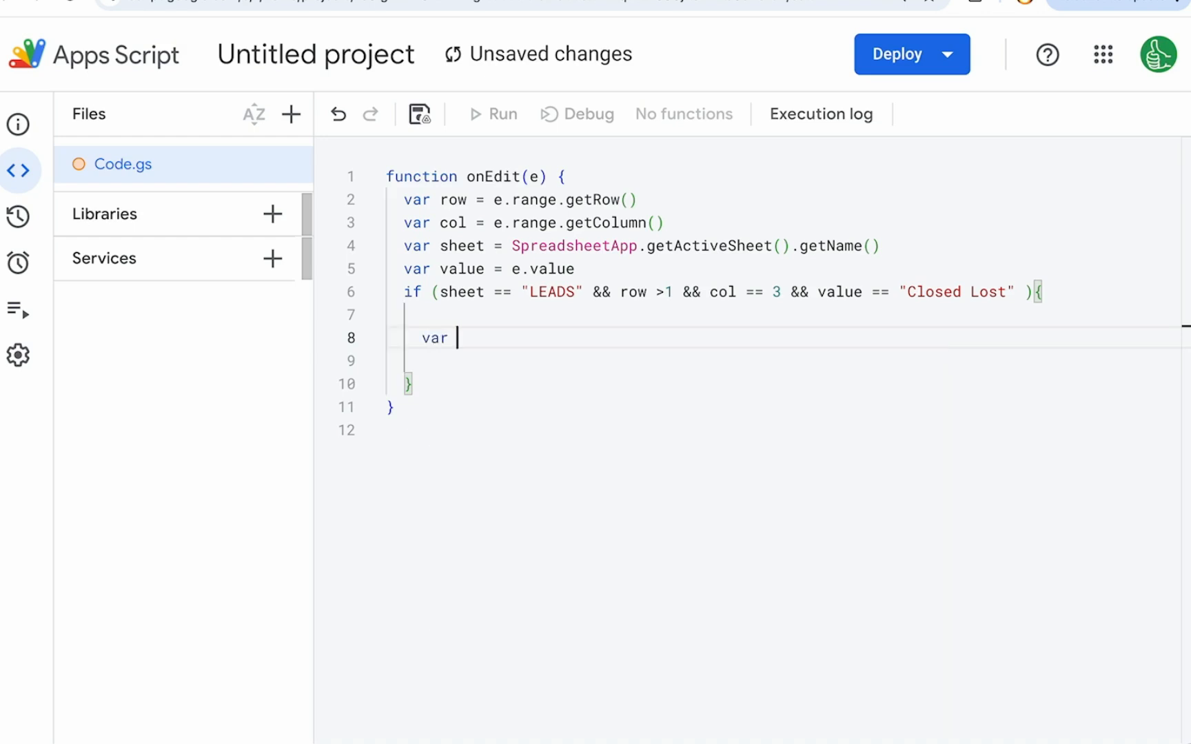
type("ss = SpreadsheetApp.")
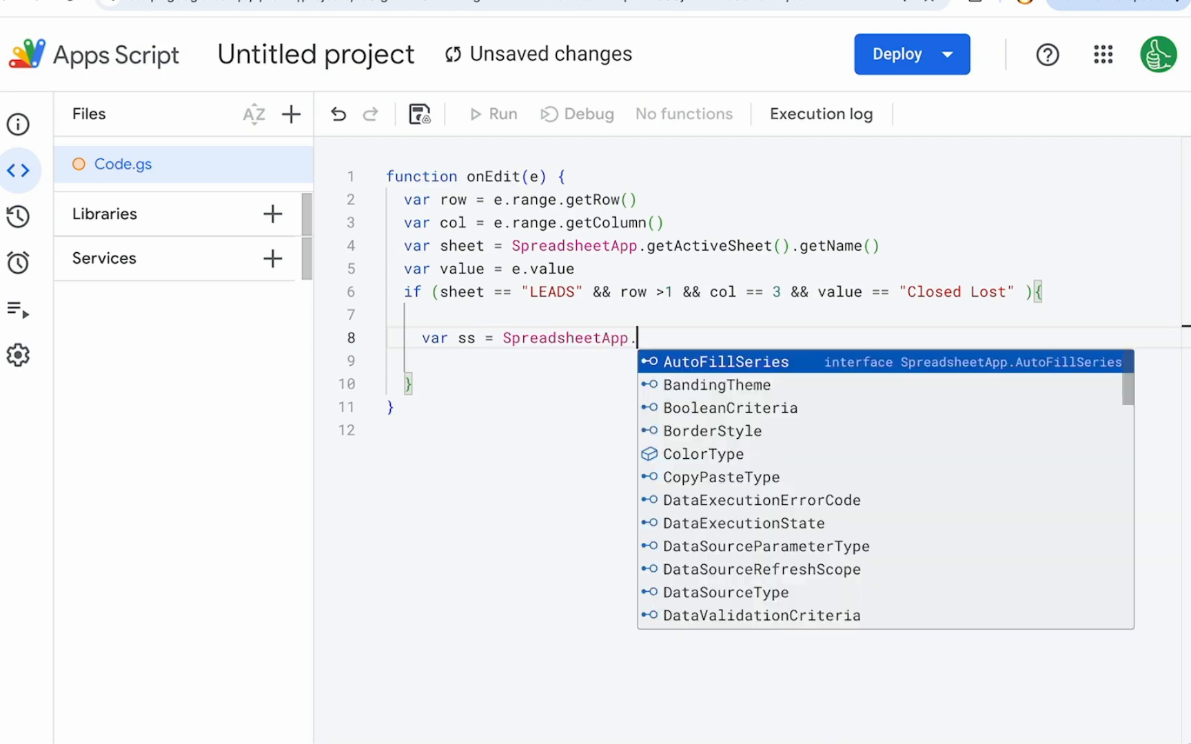
type("getActive")
key("Down")
key("Down")
key("Down")
key("Down")
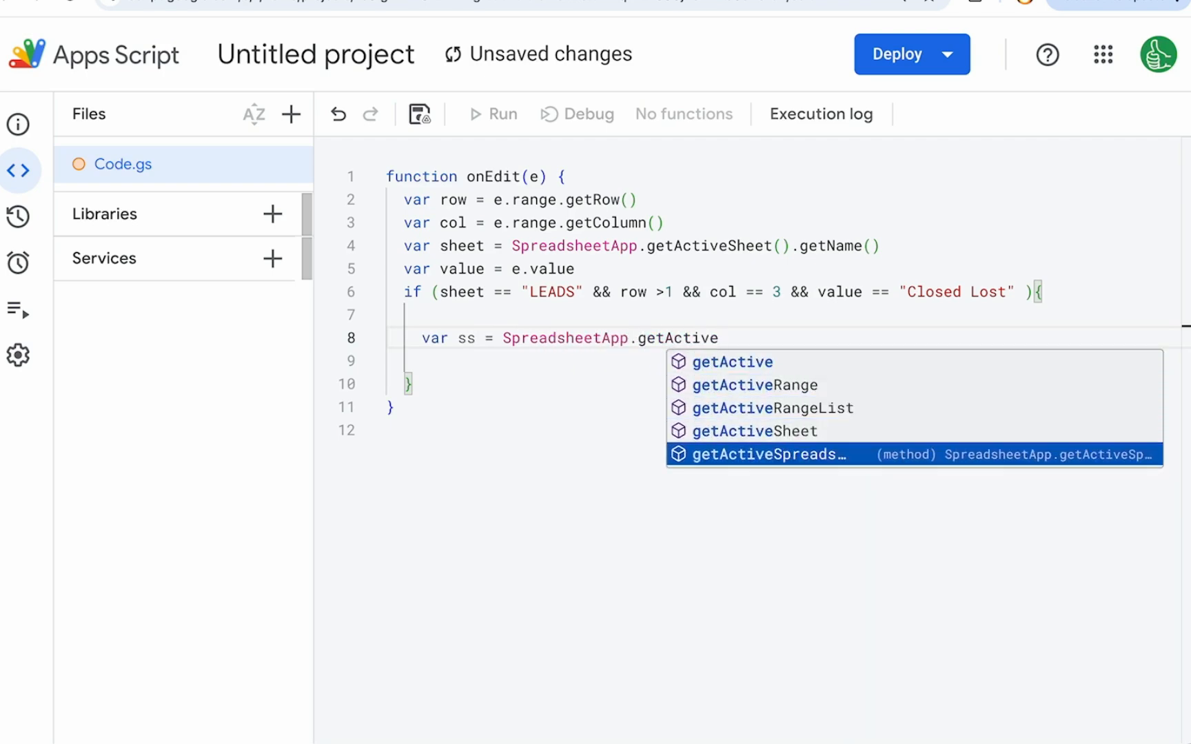
key("Return")
Step: Begin the line ss.getSheetByName("LEADS").getRange(row,1,) below the ss declaration, and check how far the columns extend in the LEADS sheet
key("Return")
type("ss.getSheet")
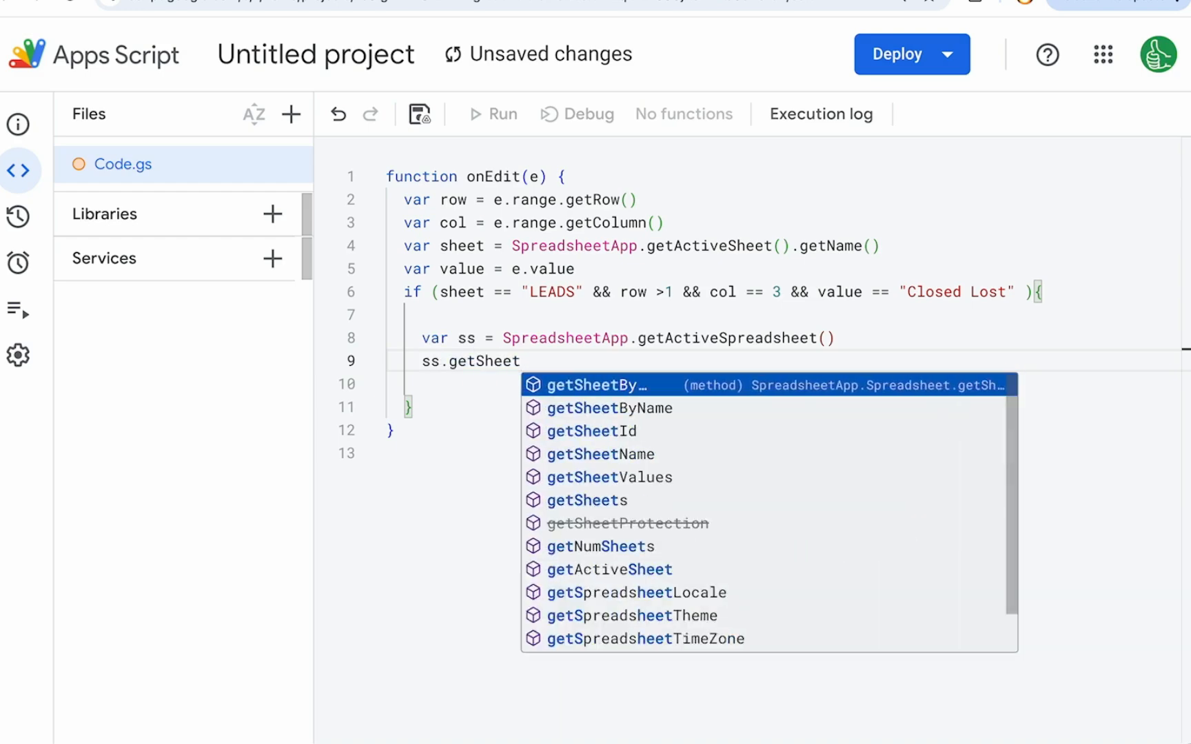
key("Down")
key("Return")
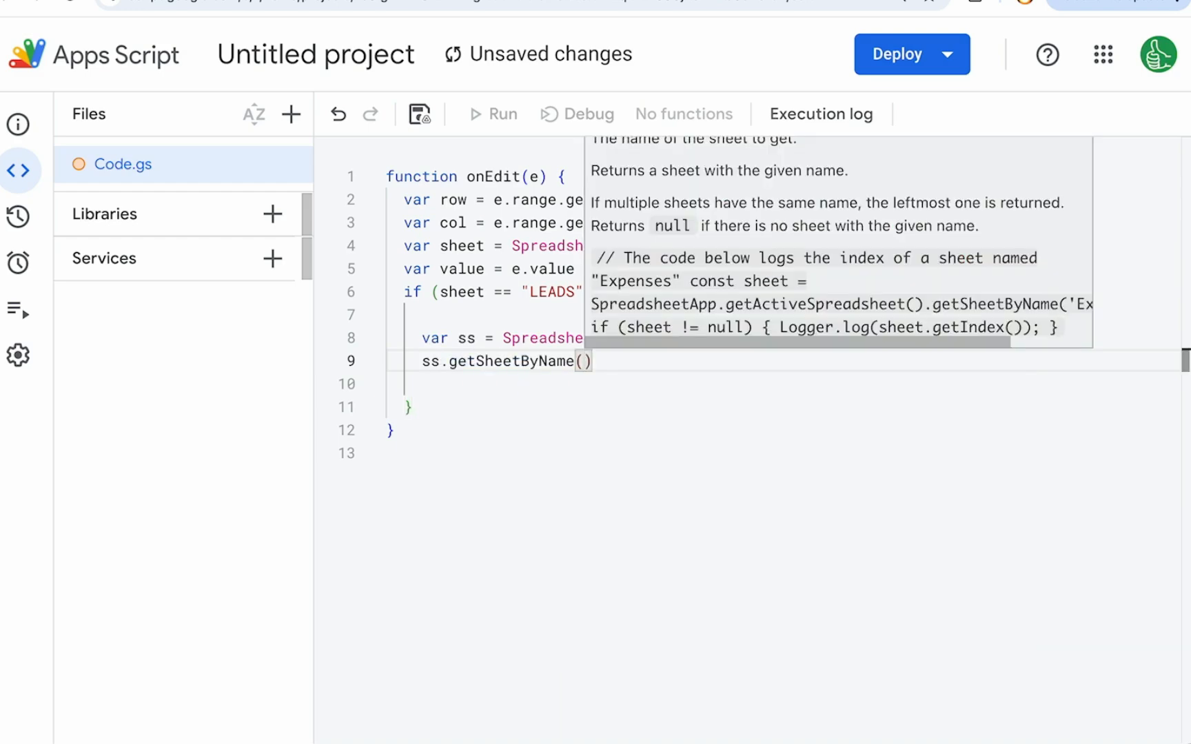
type("\"LEADS\").getRa")
key("Return")
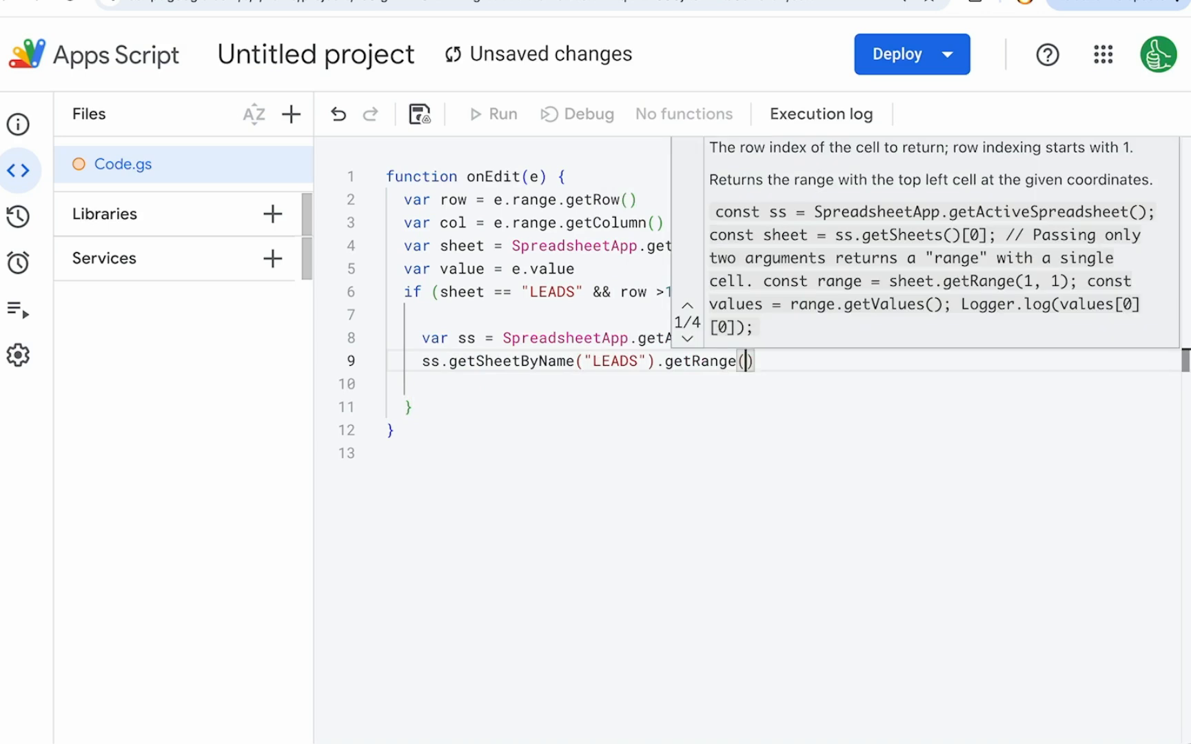
type("row,")
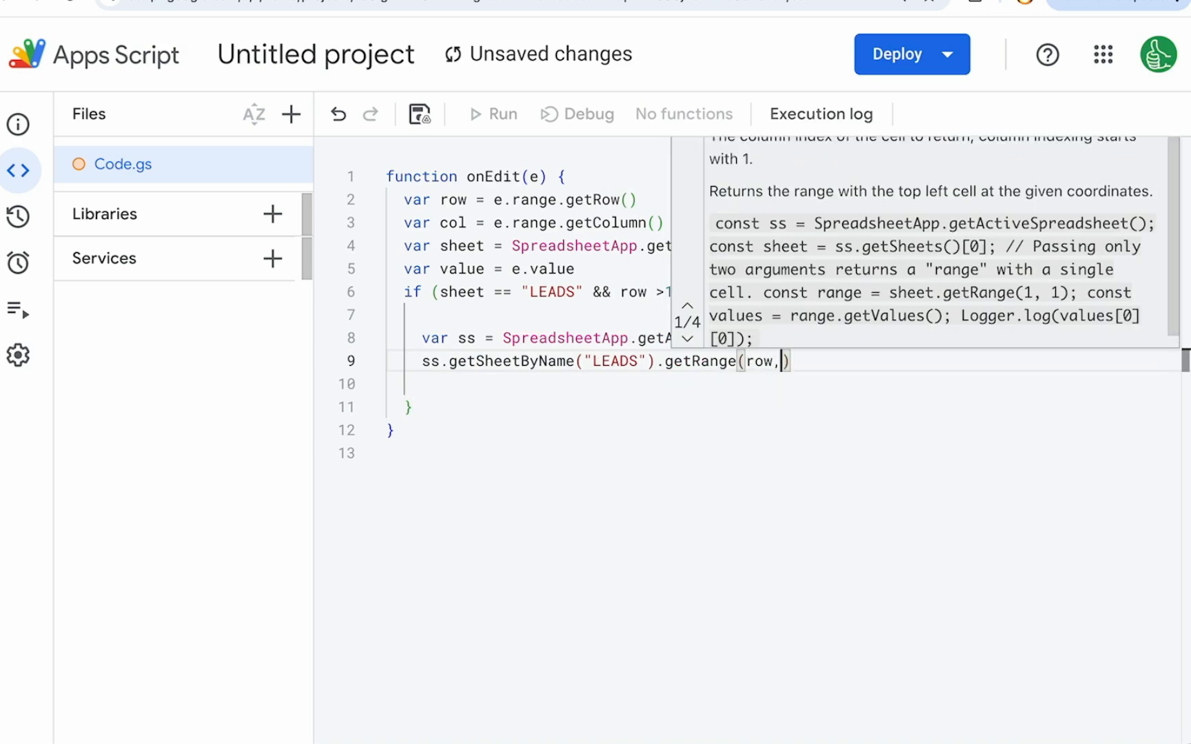
type("1,")
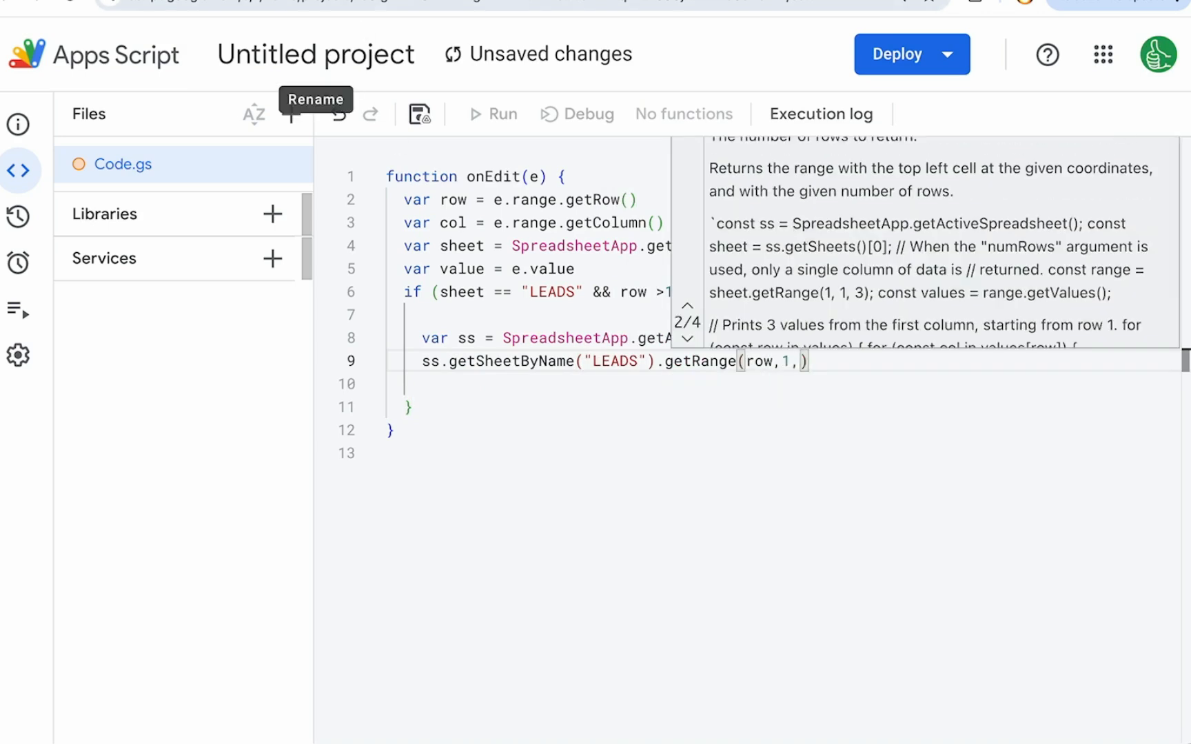
left_click(276, 2)
scroll(651, 369, "right", 15)
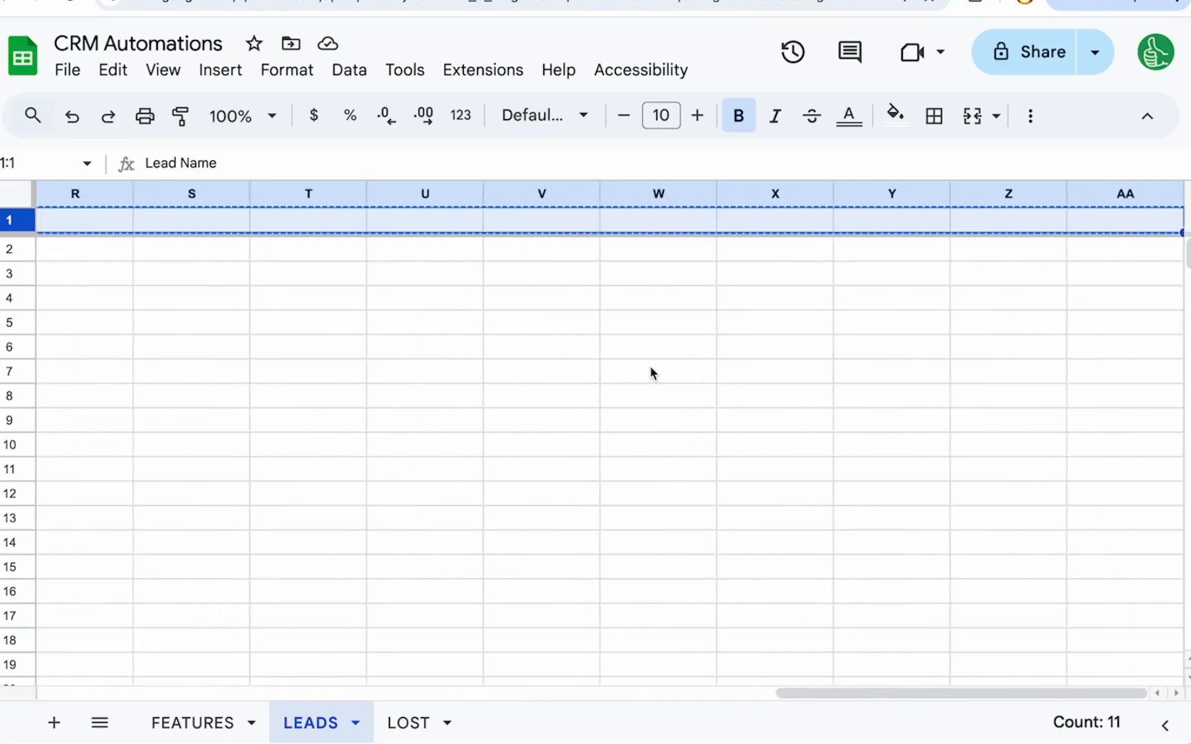
scroll(652, 369, "left", 15)
key("ctrl+Tab")
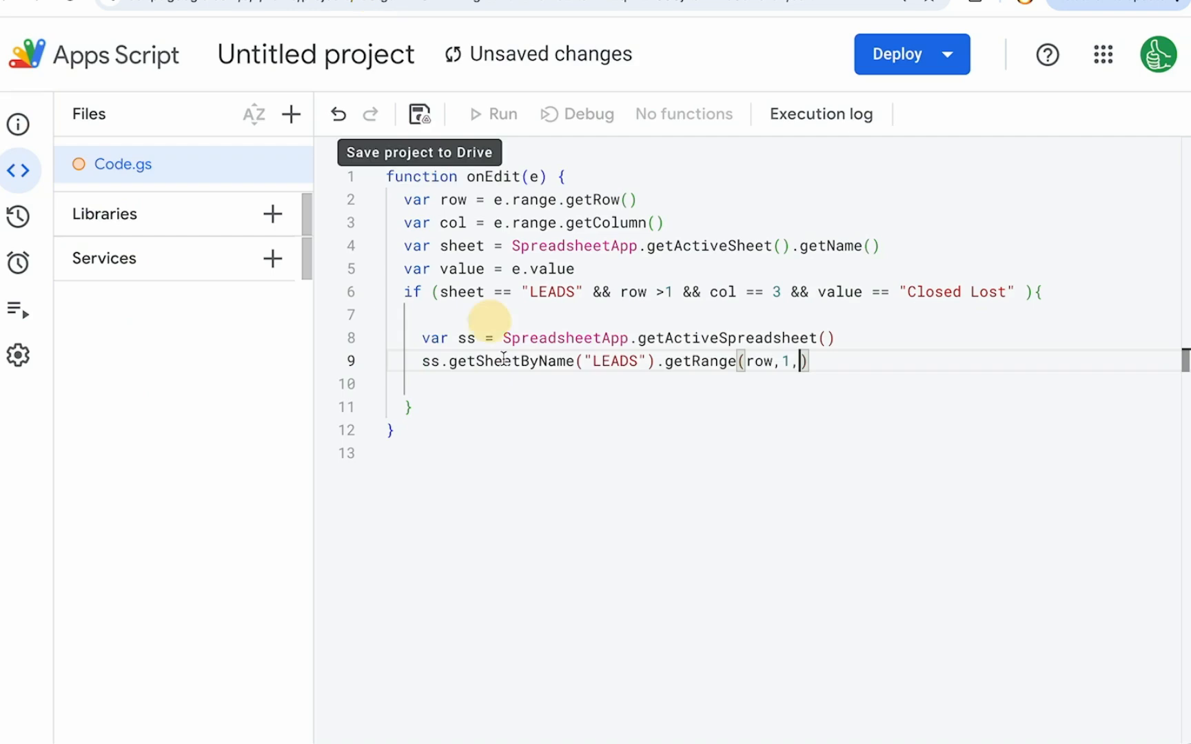
Step: Declare var leads = ss.getSheetByName("LEADS") below the ss declaration, and make the getRange line start from leads
left_click(845, 338)
key("Return")
type("var leads = ")
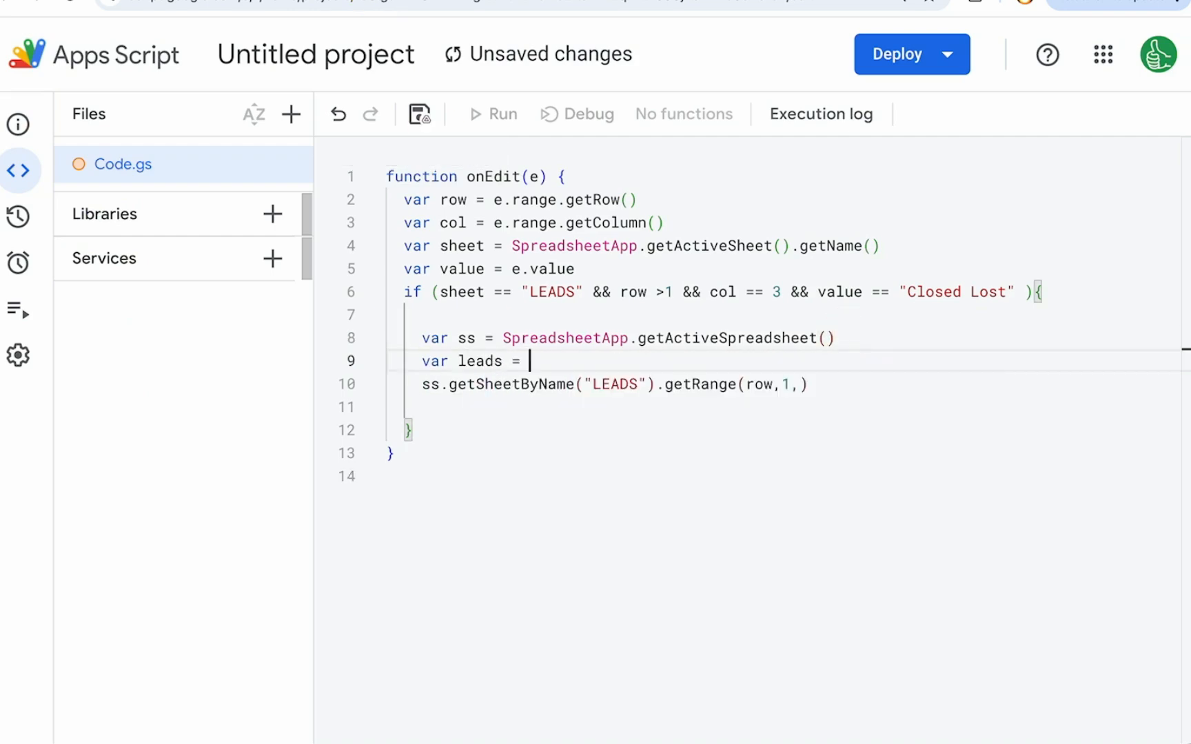
type("ss.getSheetByName")
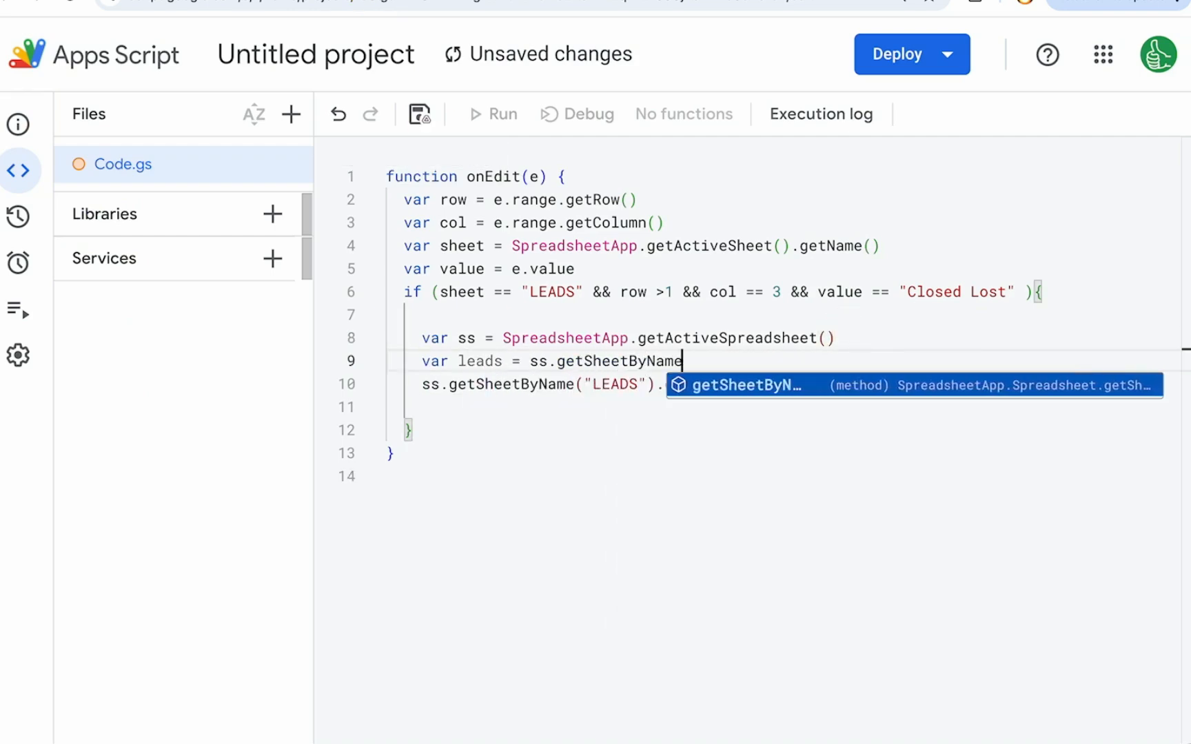
type("(\"LEADS\")")
left_click_drag(655, 384, 421, 379)
type("leads.getRange(row,1,")
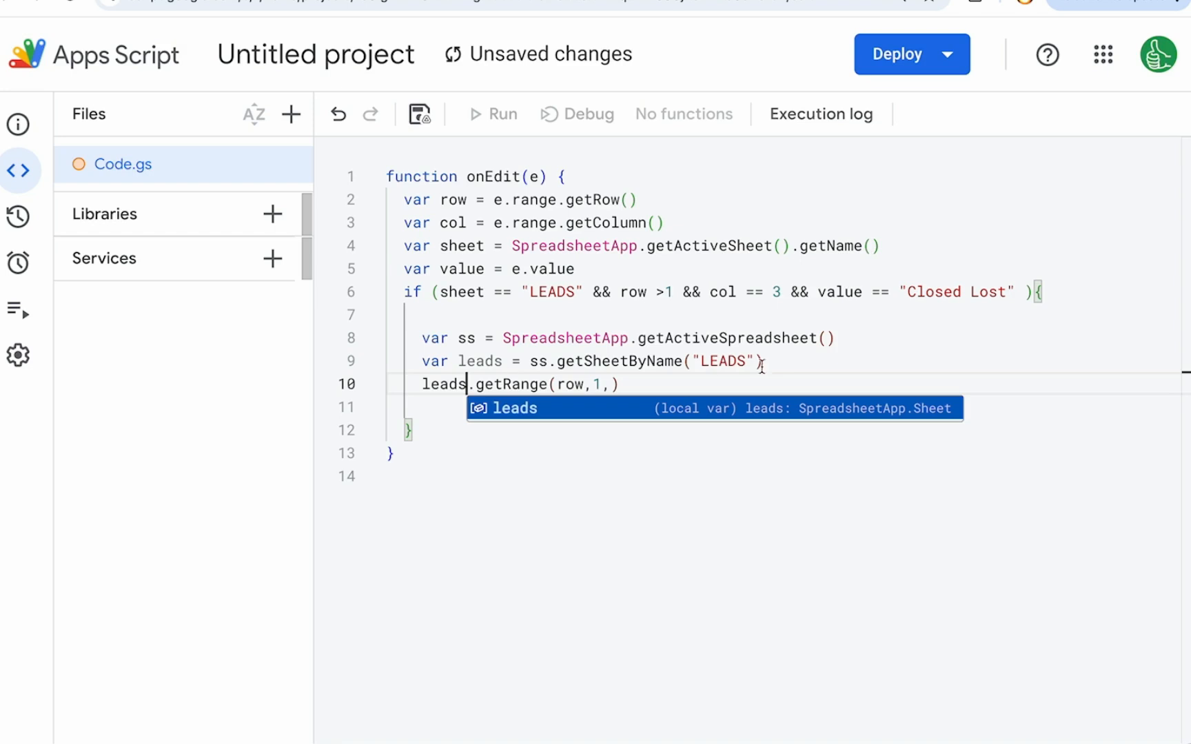
Step: Declare var maxColumns = leads.getMaxColumns() on a new line below the leads declaration
left_click(792, 362)
key("Return")
type("var maxColumn")
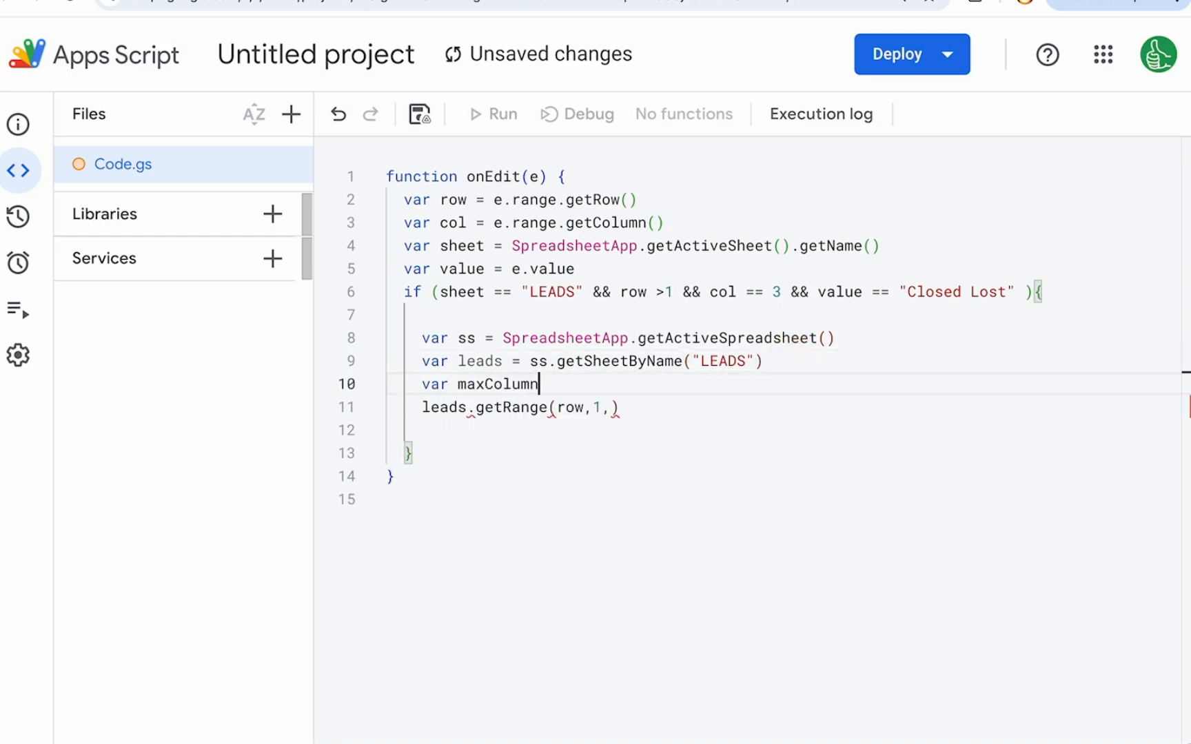
type("s = leads.ge")
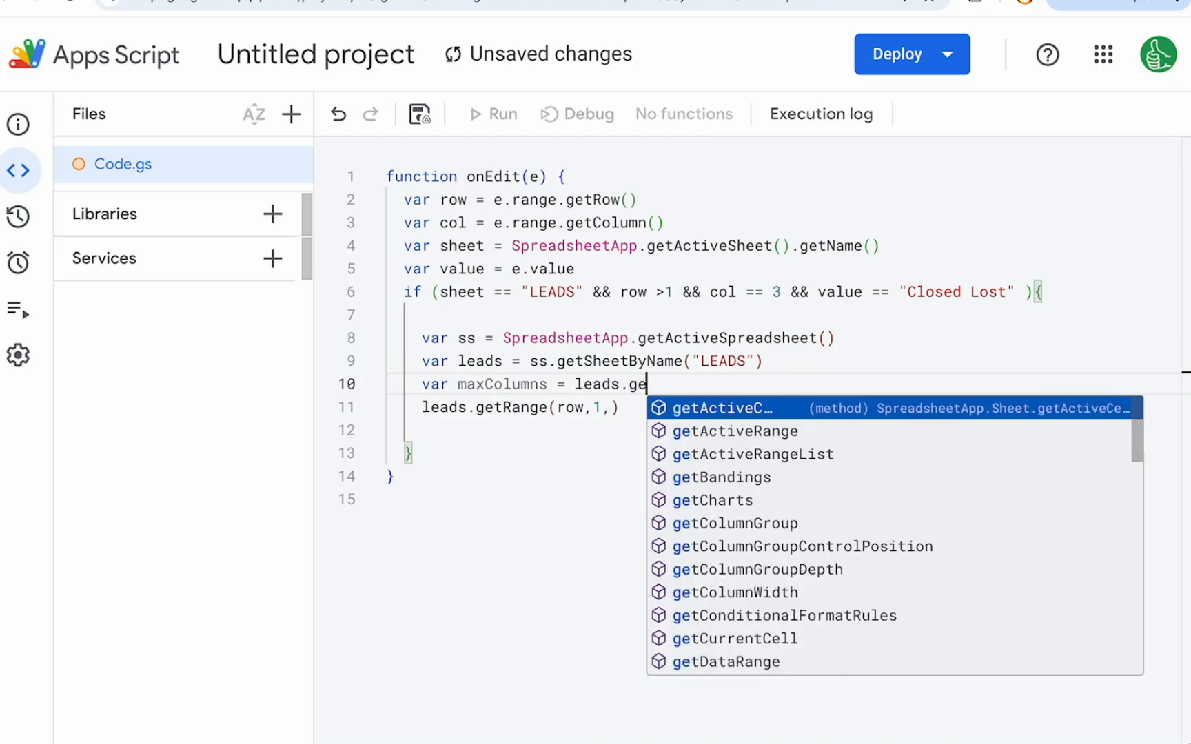
type("tMaxColumns()")
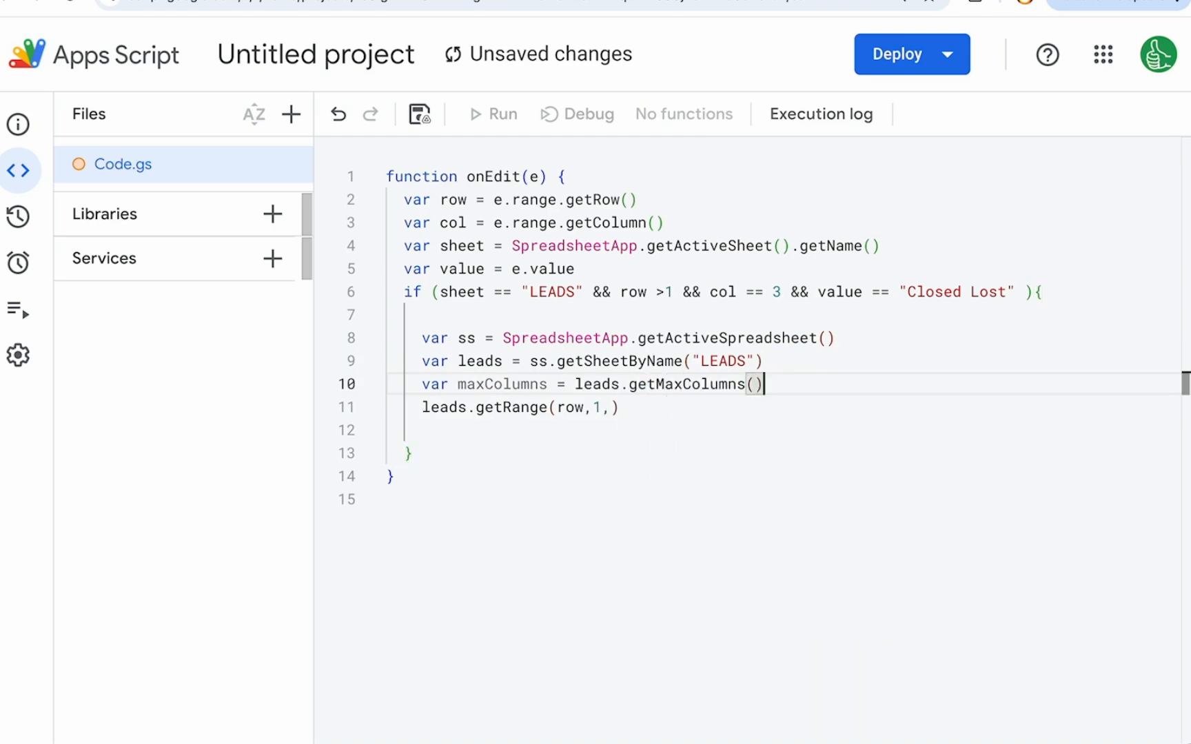
Step: Complete the leads range as getRange(row,1,1,maxColumns) and review its arguments
key("Down")
key("Left")
type("1,")
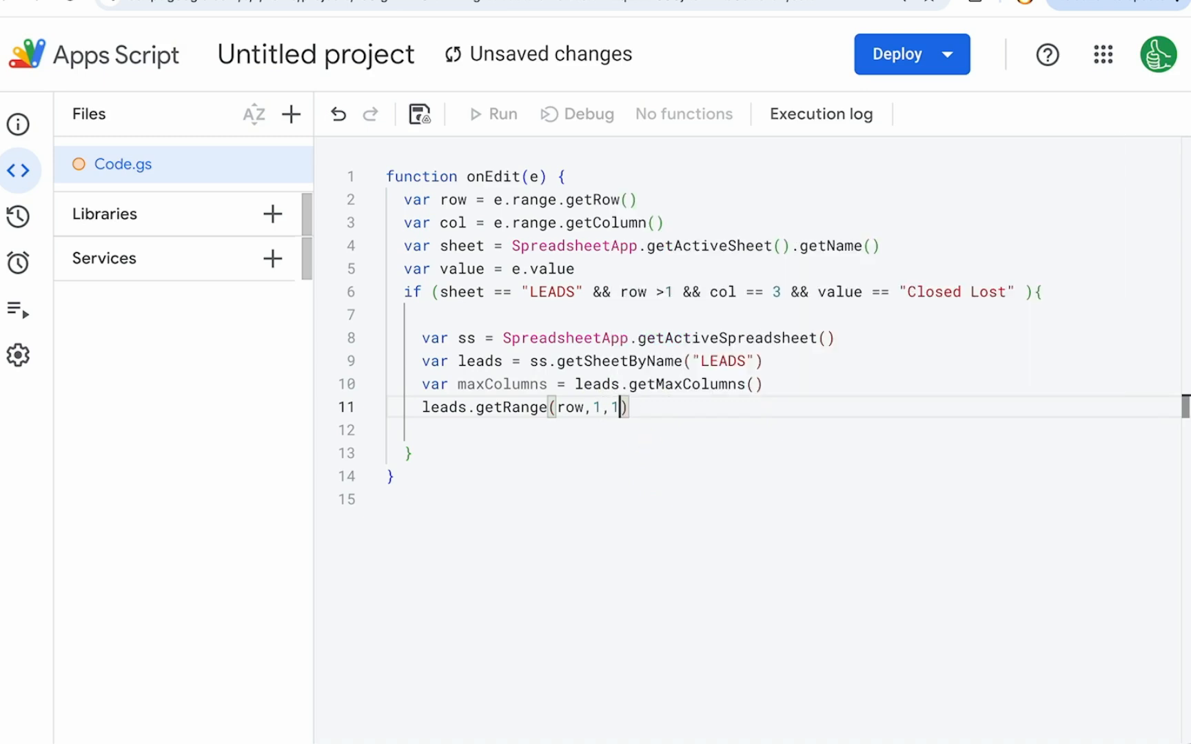
type("maxColumns")
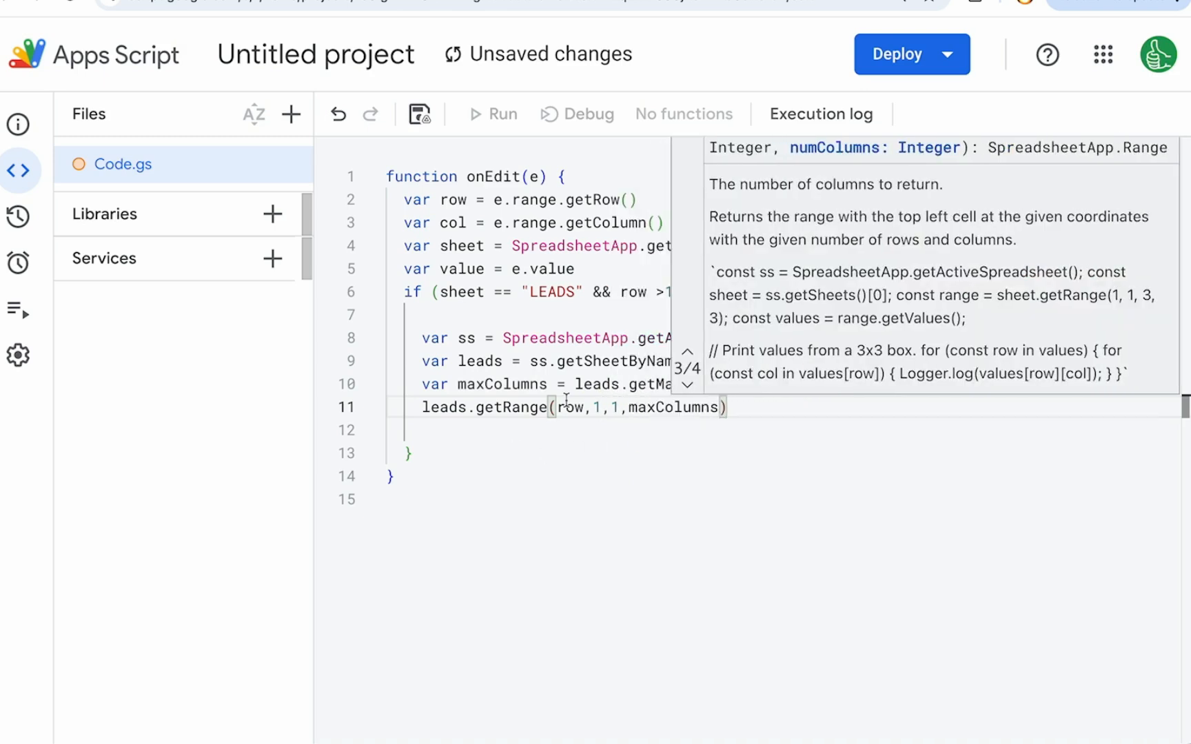
left_click(567, 407)
double_click(600, 408)
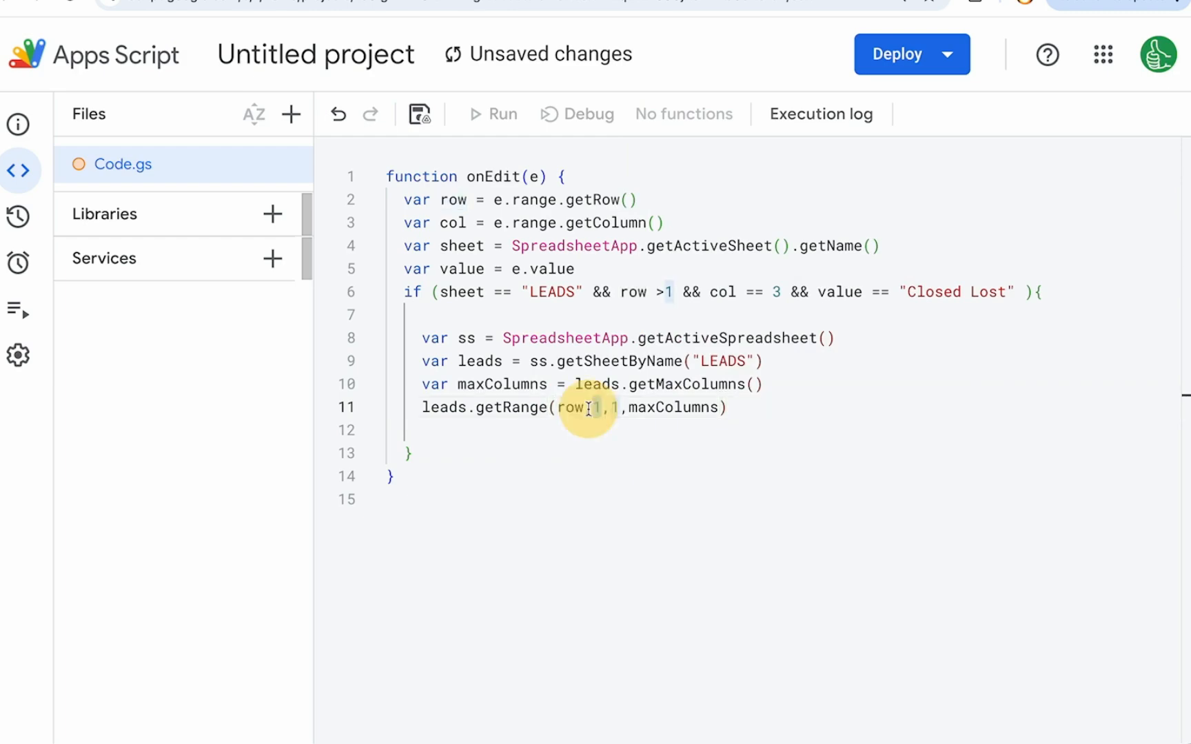
left_click_drag(610, 407, 745, 406)
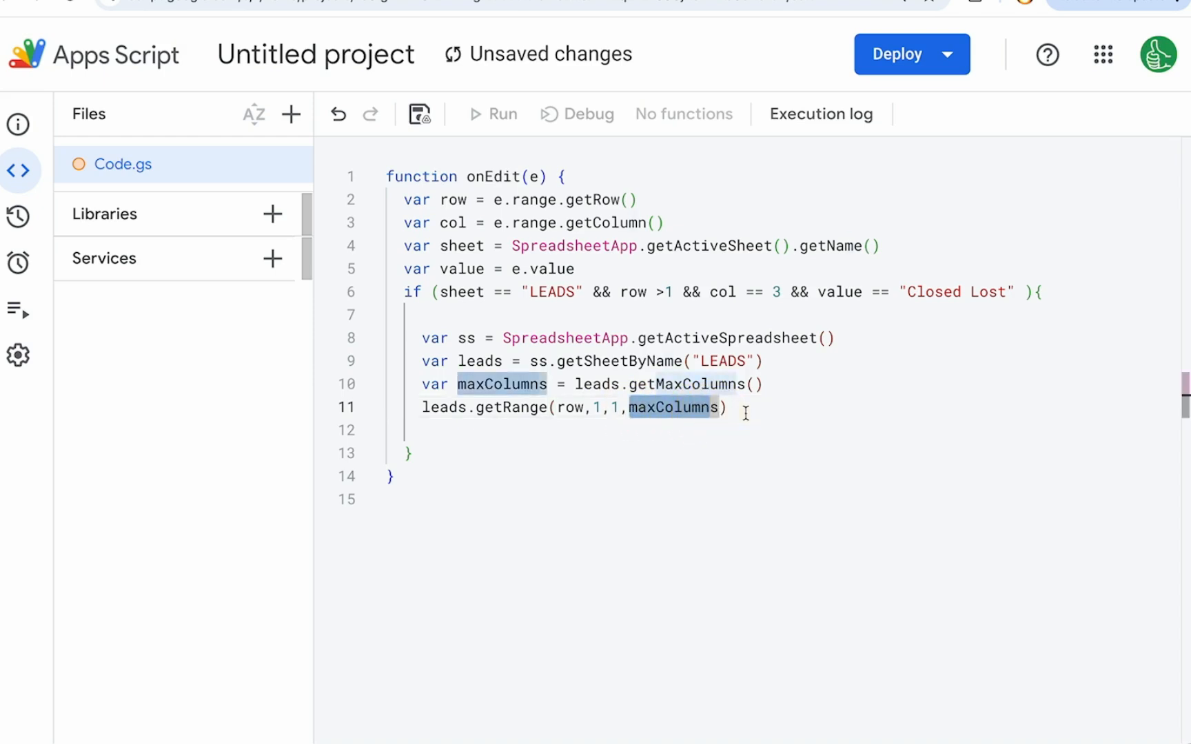
Step: Append .copyTo() to the leads.getRange call
left_click(744, 407)
type(".copy")
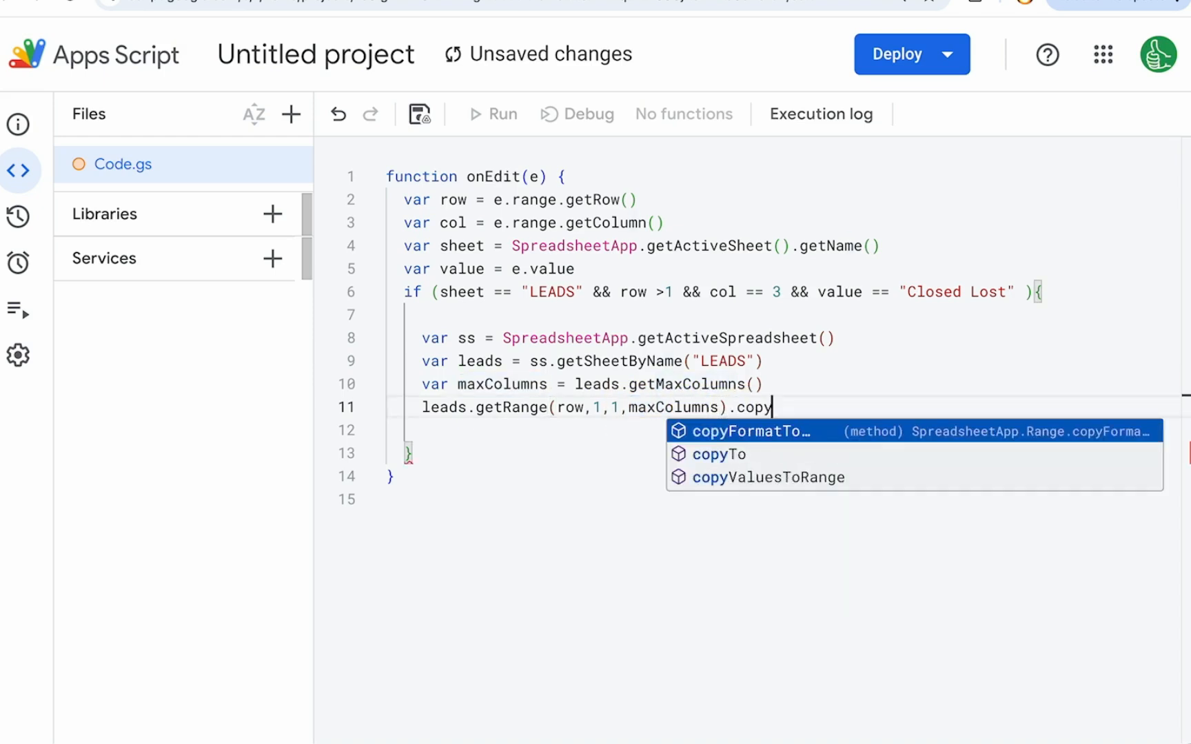
key("Down")
key("Return")
Step: Start a var lostRange = declaration on a new line below the maxColumns declaration
left_click(790, 384)
key("Return")
type("var ")
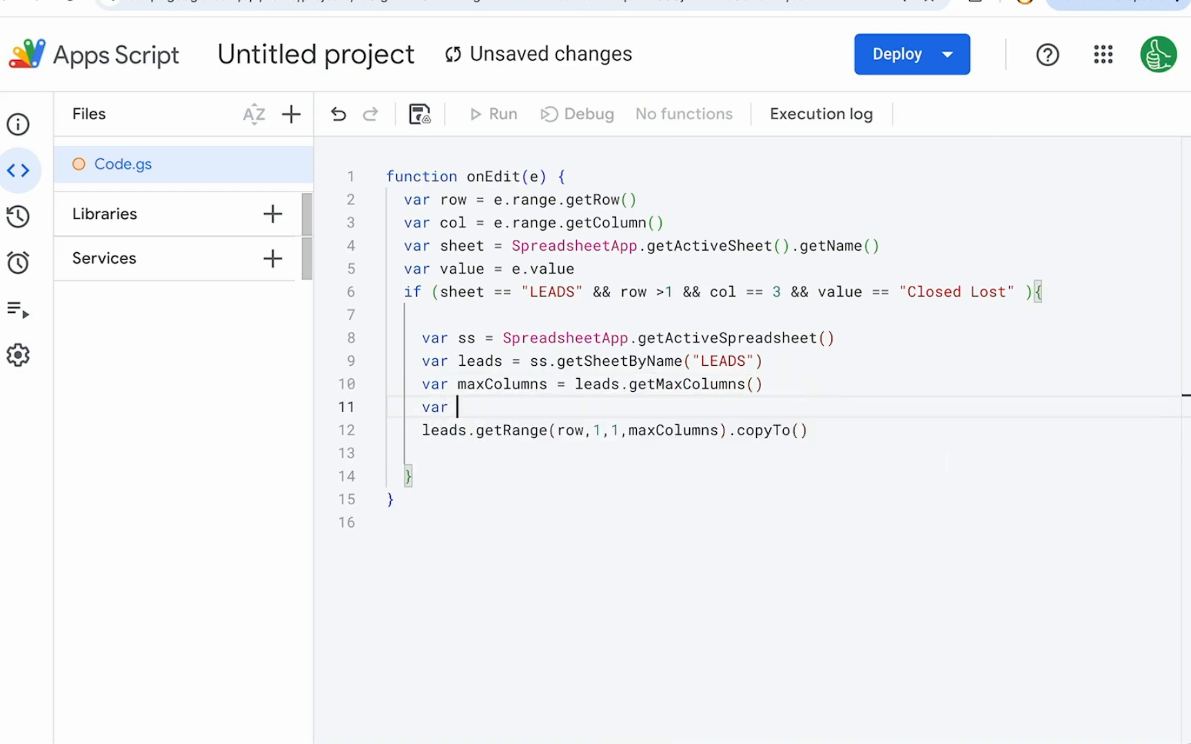
type("lostRange =")
Step: Duplicate the leads declaration above the lostRange line and change the copy to var lost = ss.getSheetByName("LOST")
left_click_drag(764, 361, 420, 365)
key("ctrl+c")
left_click(782, 383)
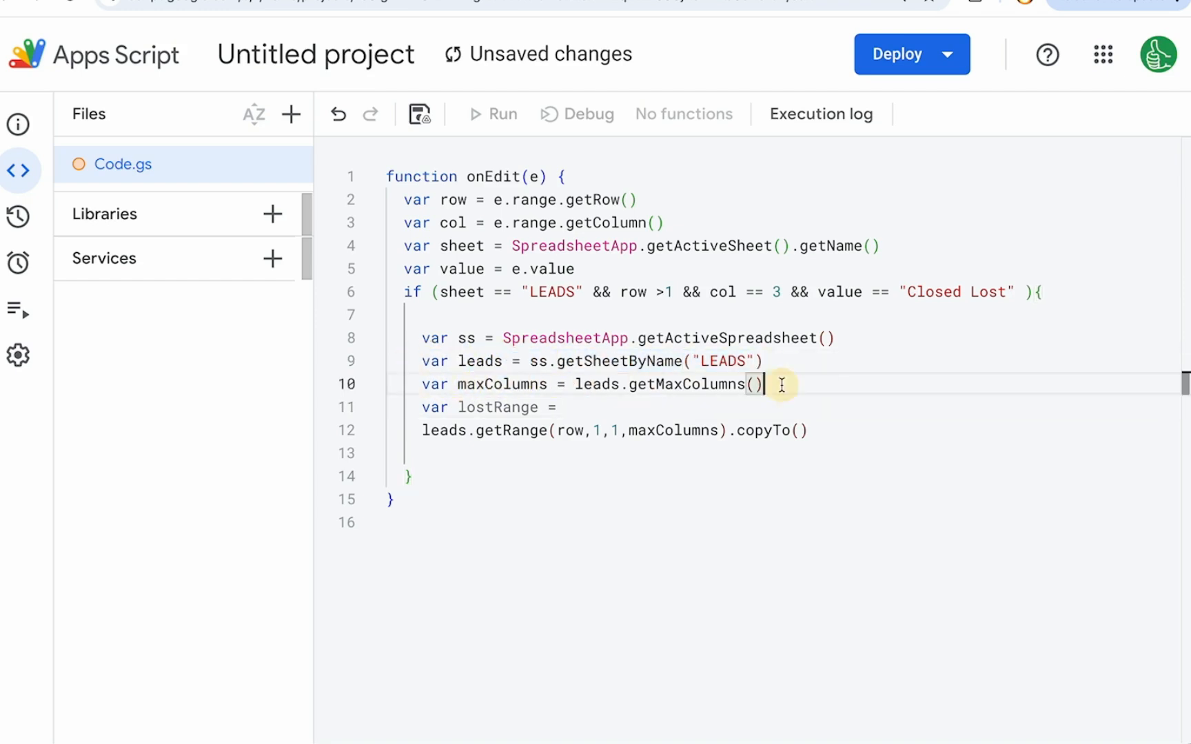
key("Return")
key("ctrl+v")
double_click(722, 407)
type("LOST")
double_click(480, 408)
type("lost")
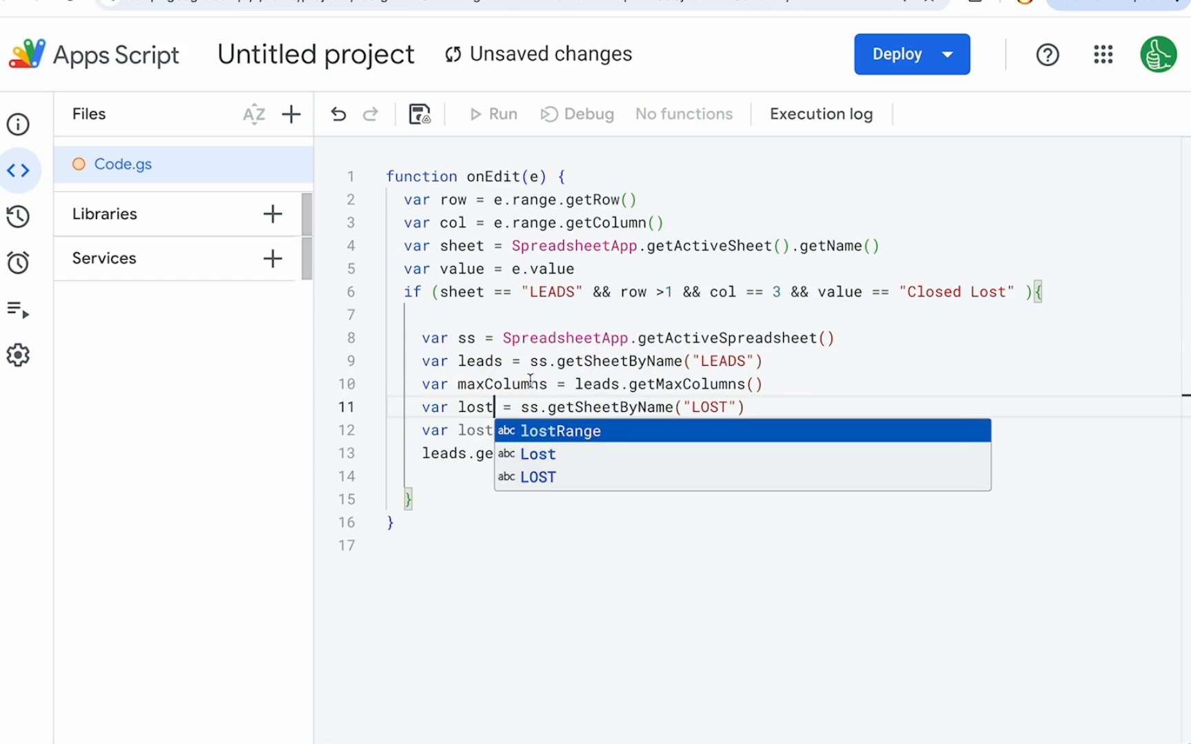
Step: Assign lost.getRange() to the lostRange variable, leaving its arguments empty
left_click(530, 383)
left_click(568, 431)
type("lost.g")
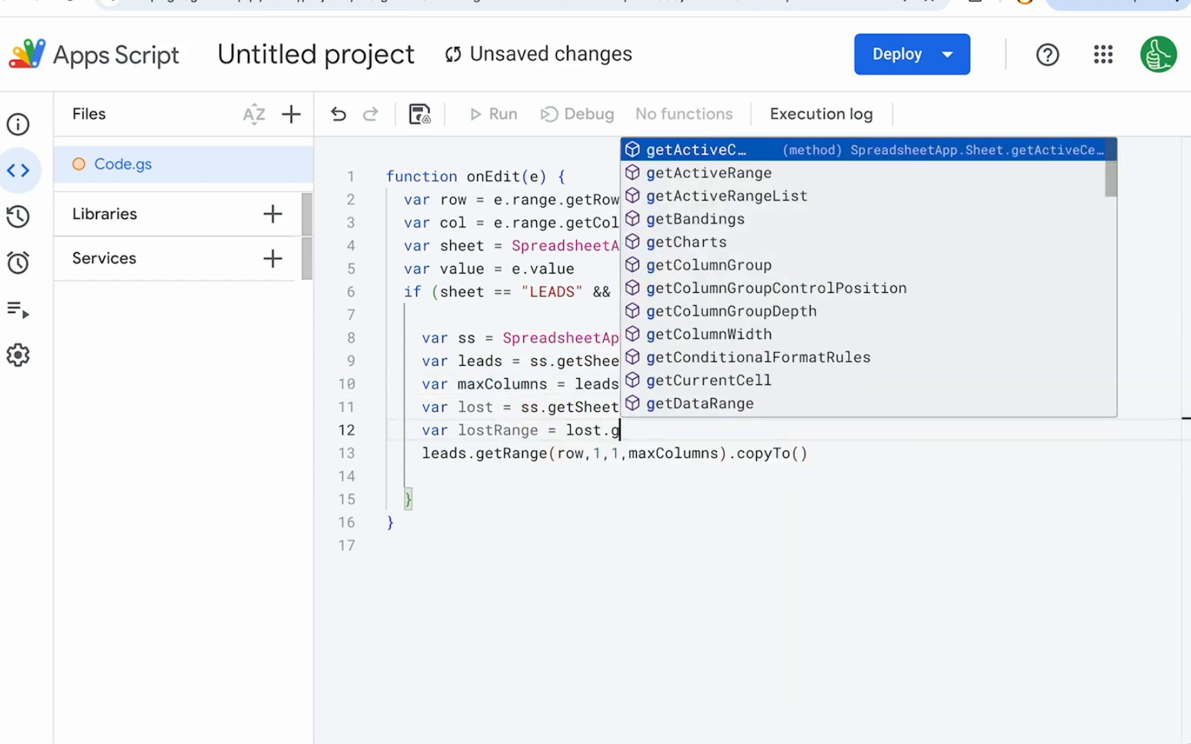
type("etRange(")
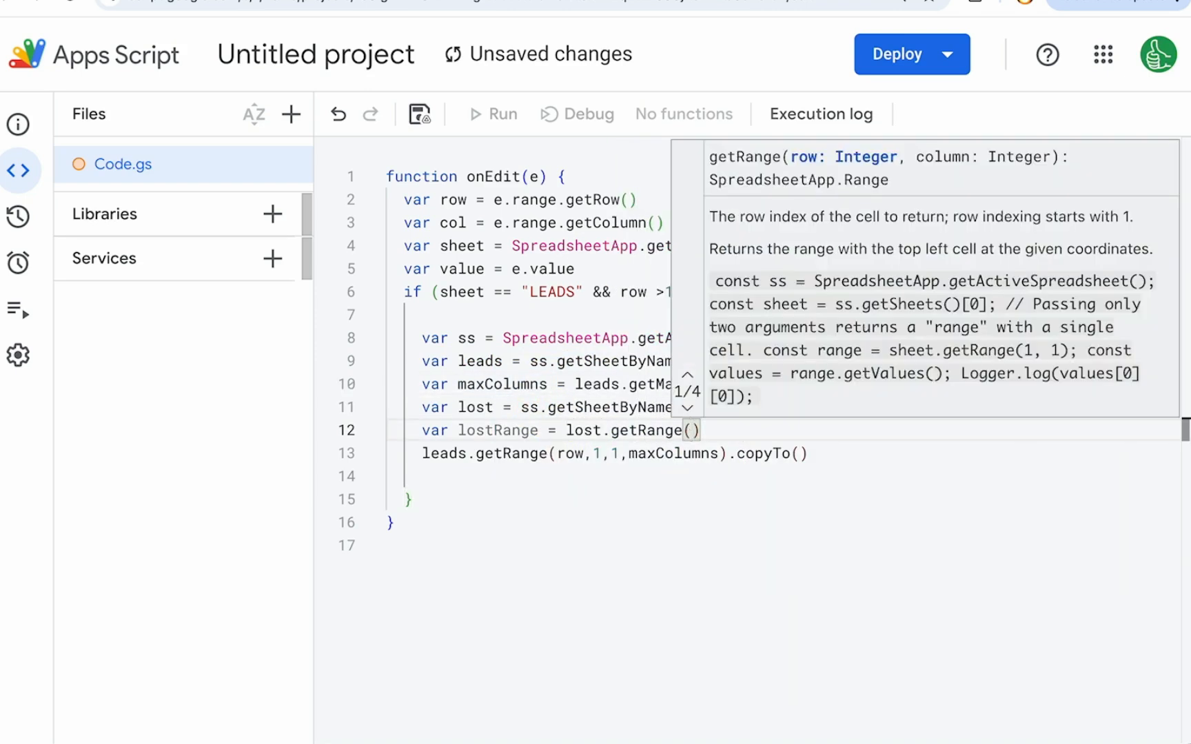
Step: Check the rows of the LOST sheet in the spreadsheet, and add lost.insertRowBefore(2) above the lostRange line of the script
key("ctrl+shift+Tab")
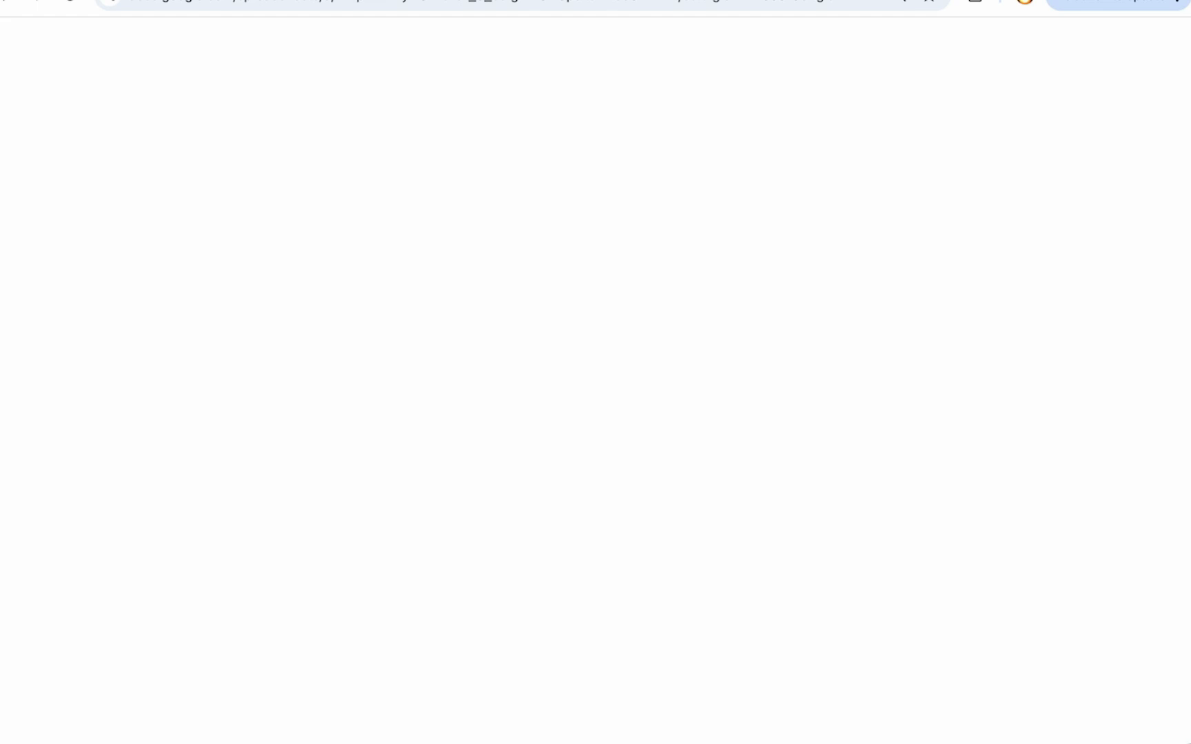
left_click(409, 728)
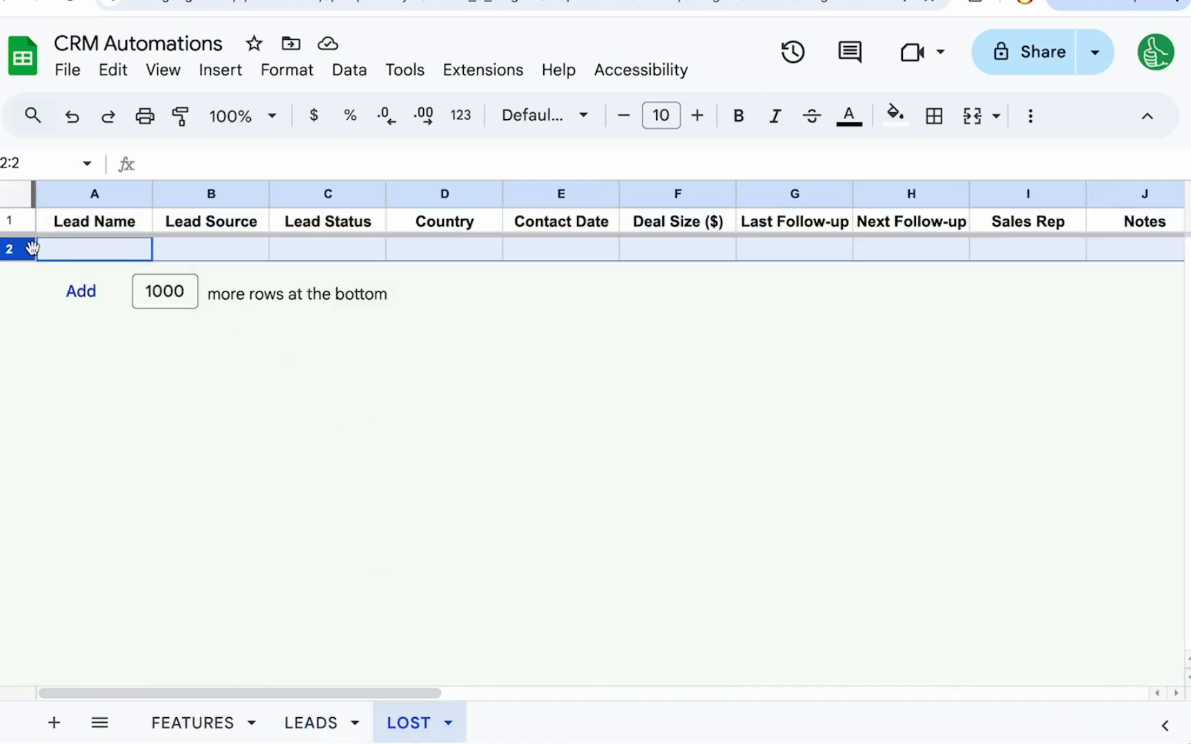
key("ctrl+Tab")
left_click(771, 409)
key("Return")
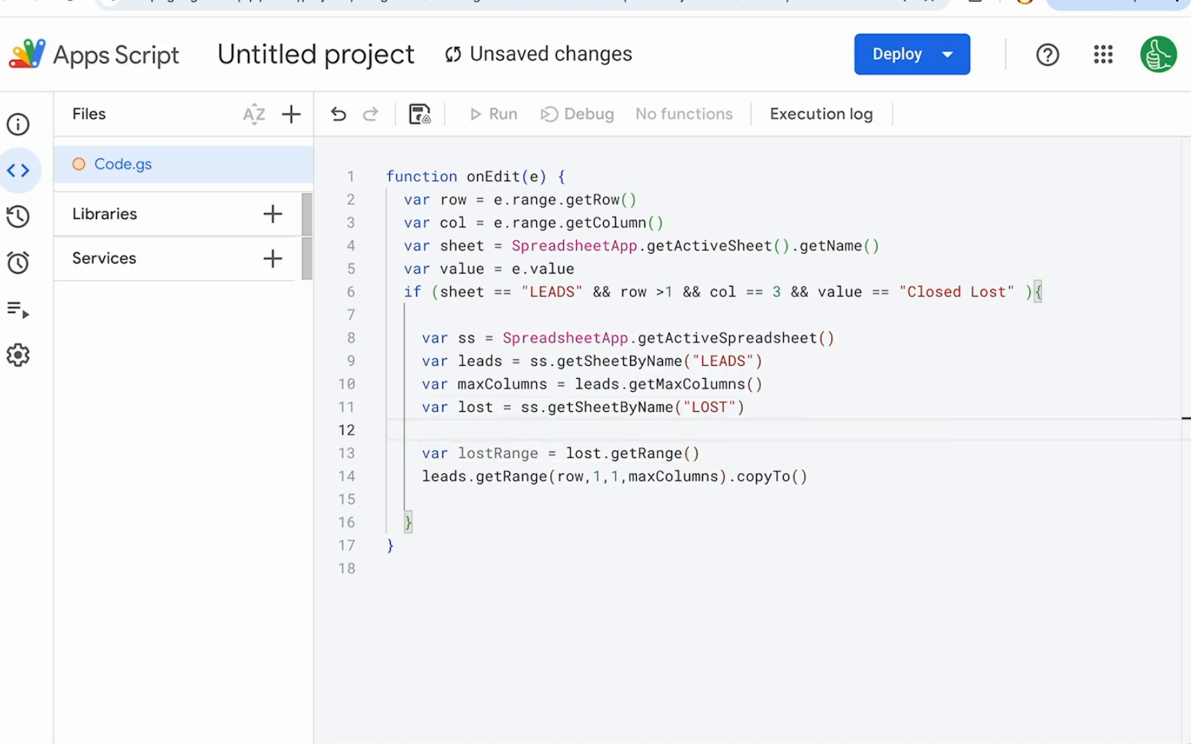
type("lost.insertRowBefore(2")
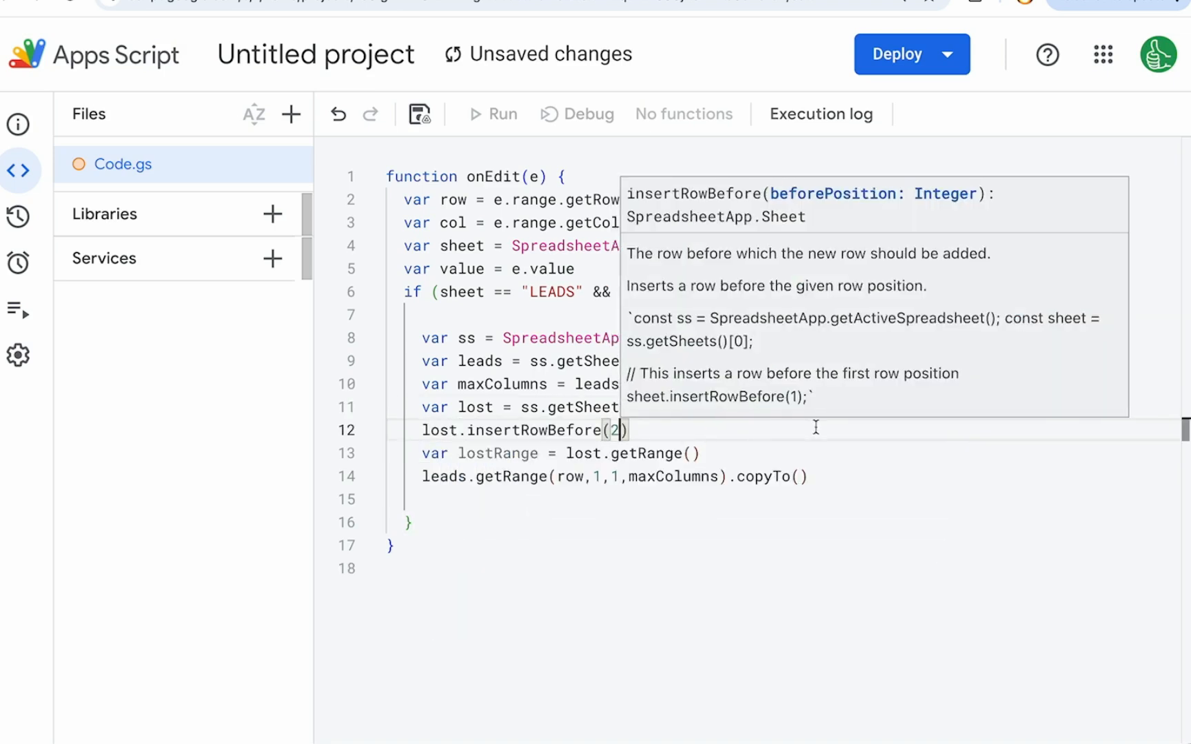
Step: Fill in the lost.getRange() call of the lostRange declaration with the arguments 2,1,1,maxColumns
left_click(686, 454)
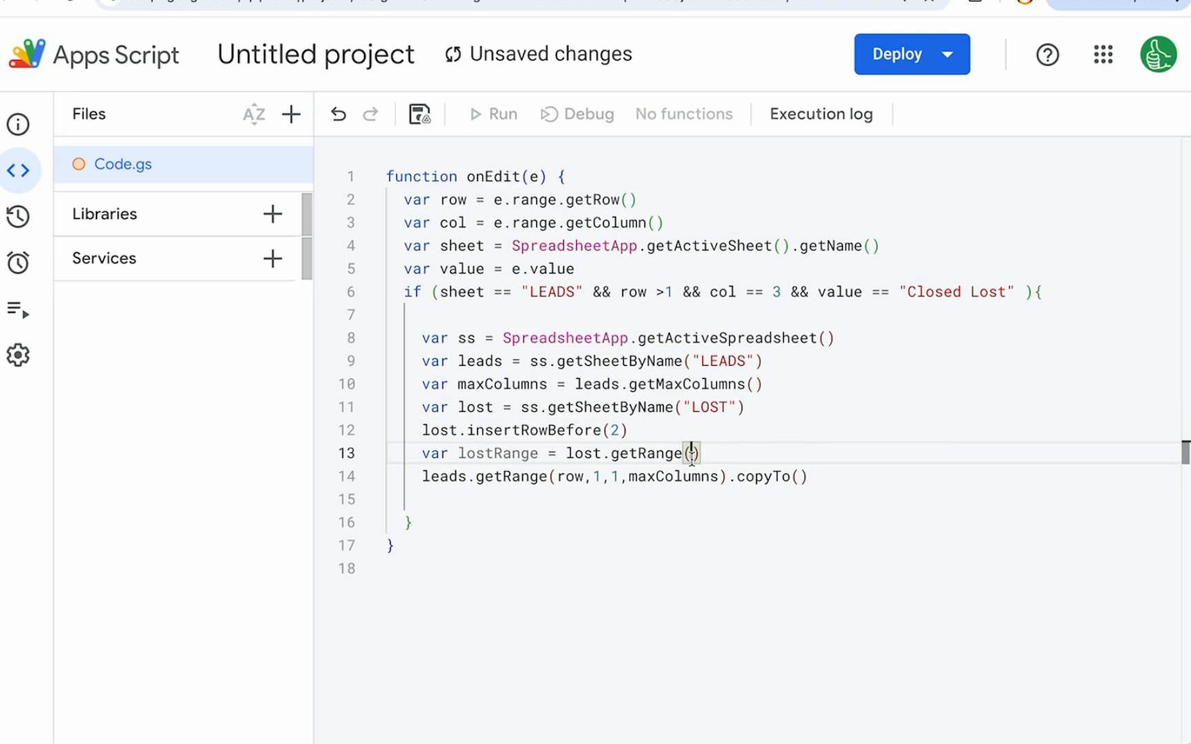
type("2,1,")
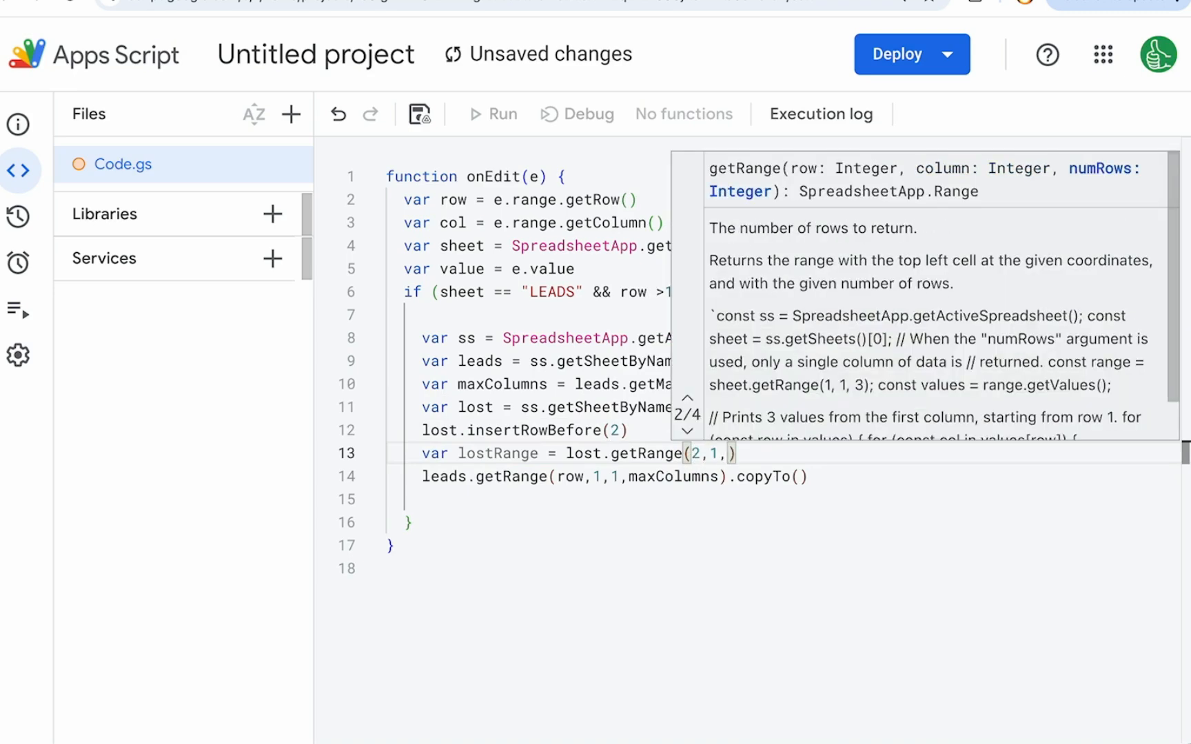
type("1")
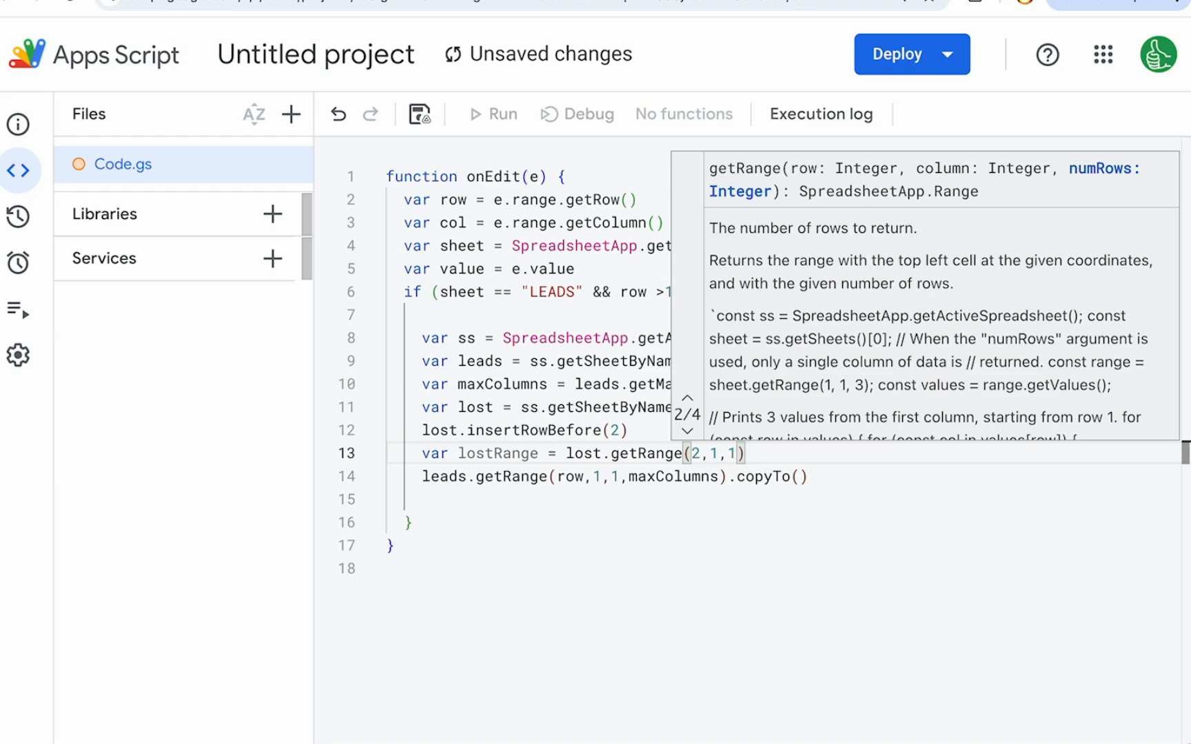
type(",max")
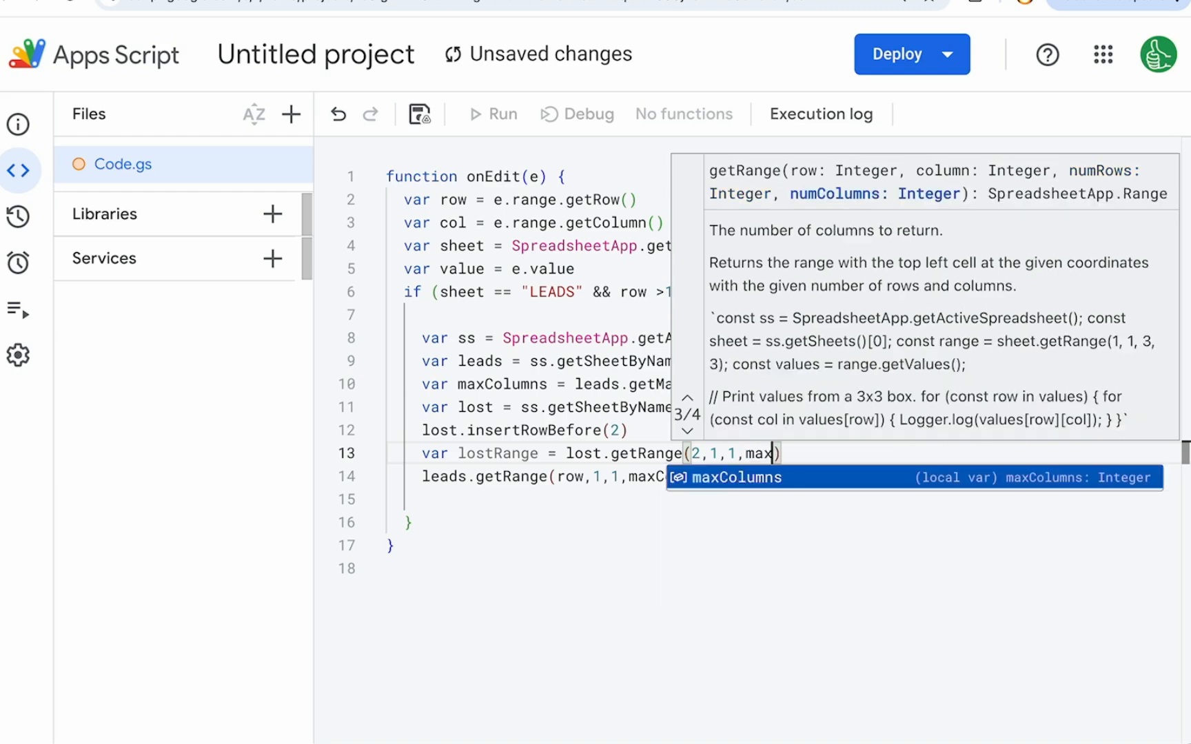
type("Clu")
key("BackSpace")
key("BackSpace")
type("oliumn")
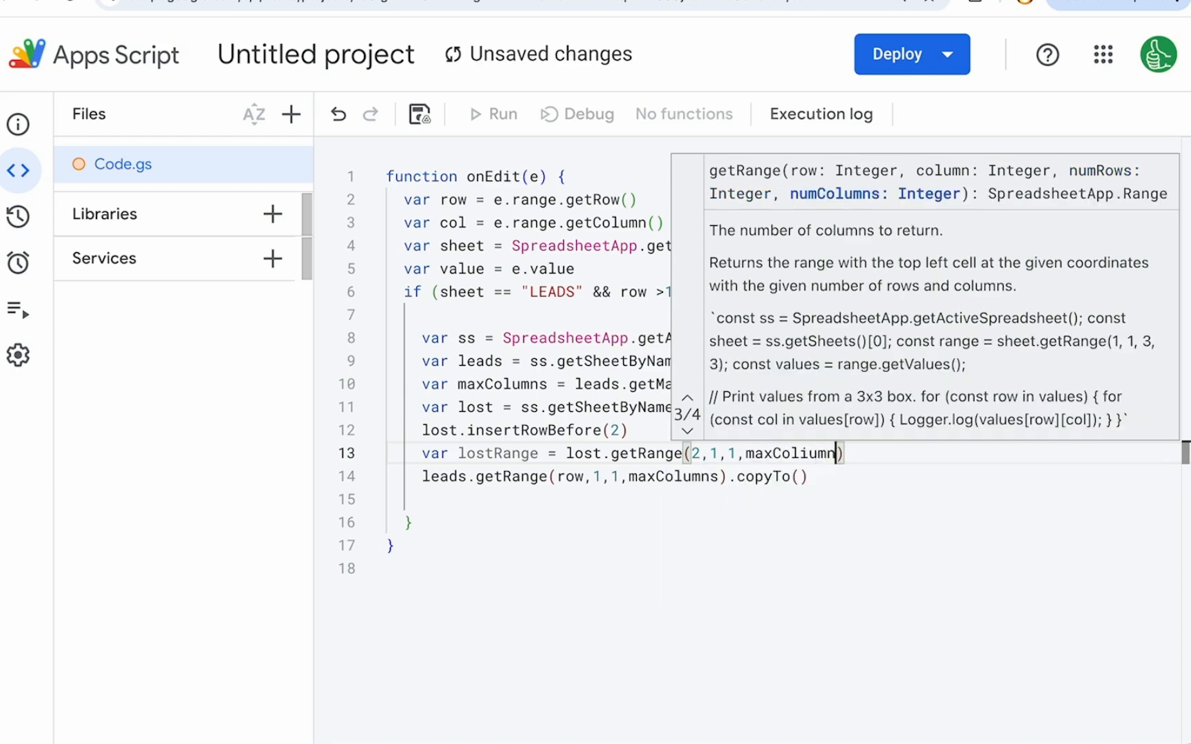
key("BackSpace")
key("BackSpace")
key("BackSpace")
key("BackSpace")
type("umns")
Step: Pass lostRange as the destination of the copyTo() call on the leads range and save the script
left_click(799, 476)
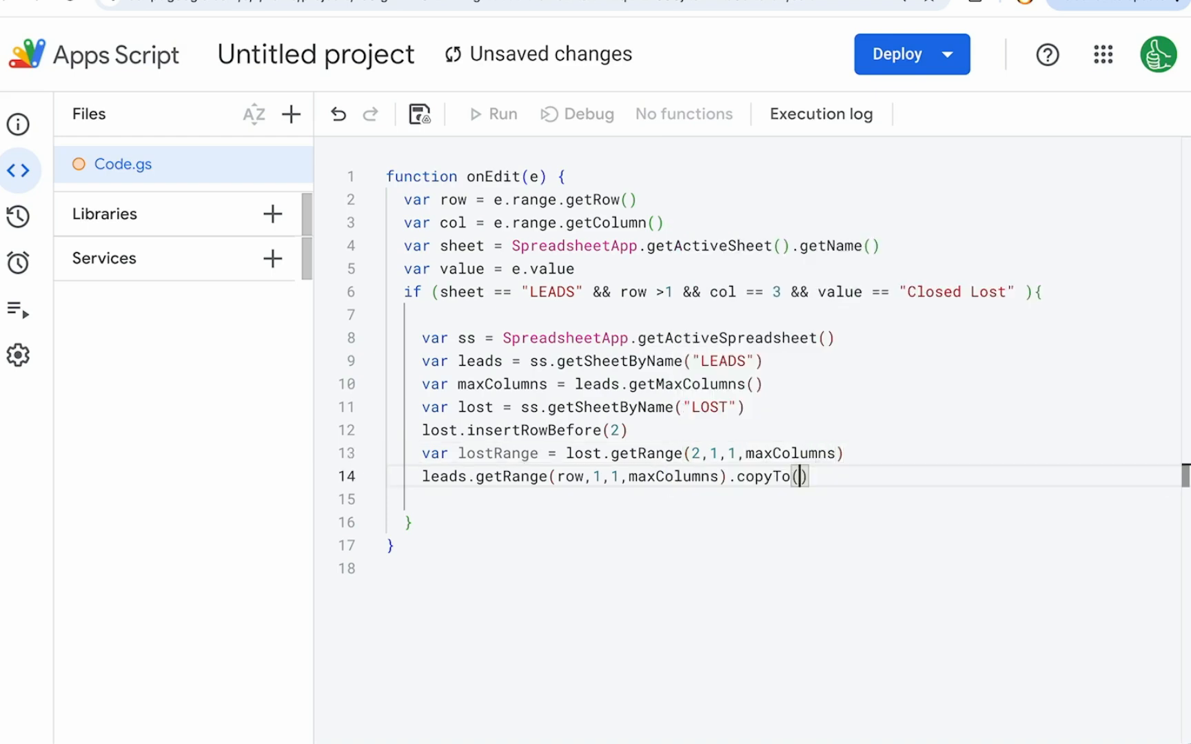
type("lostRange")
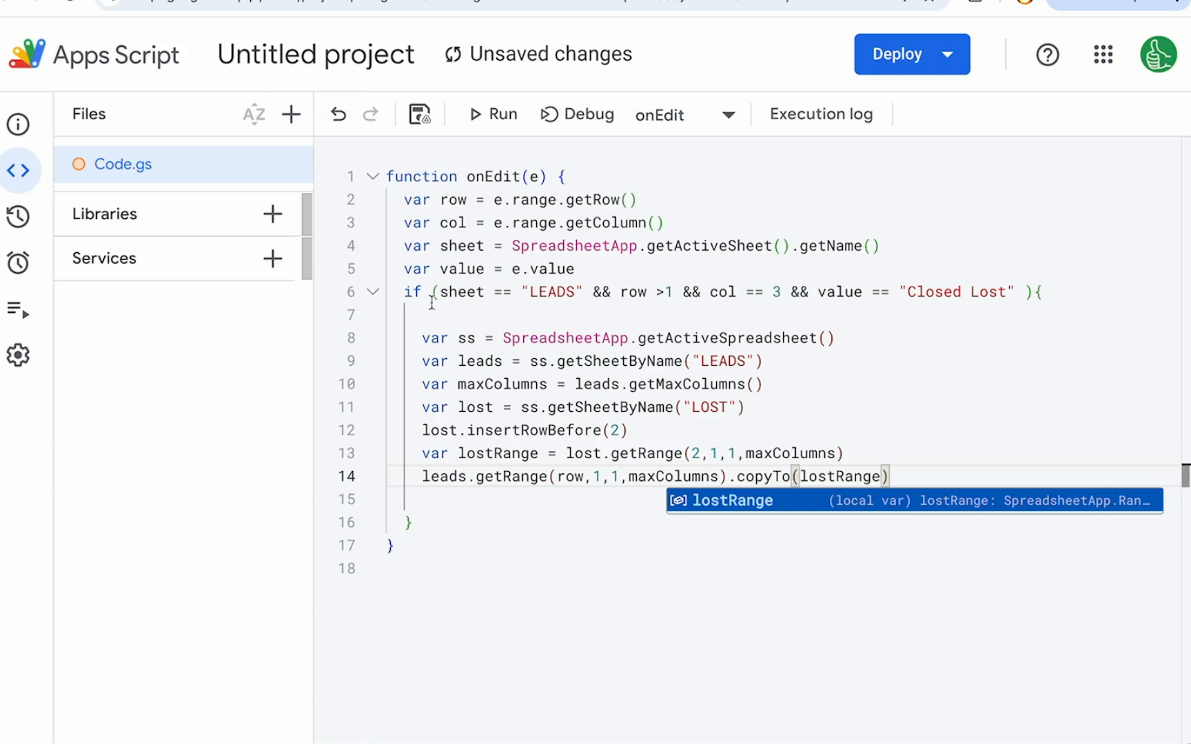
key("ctrl+s")
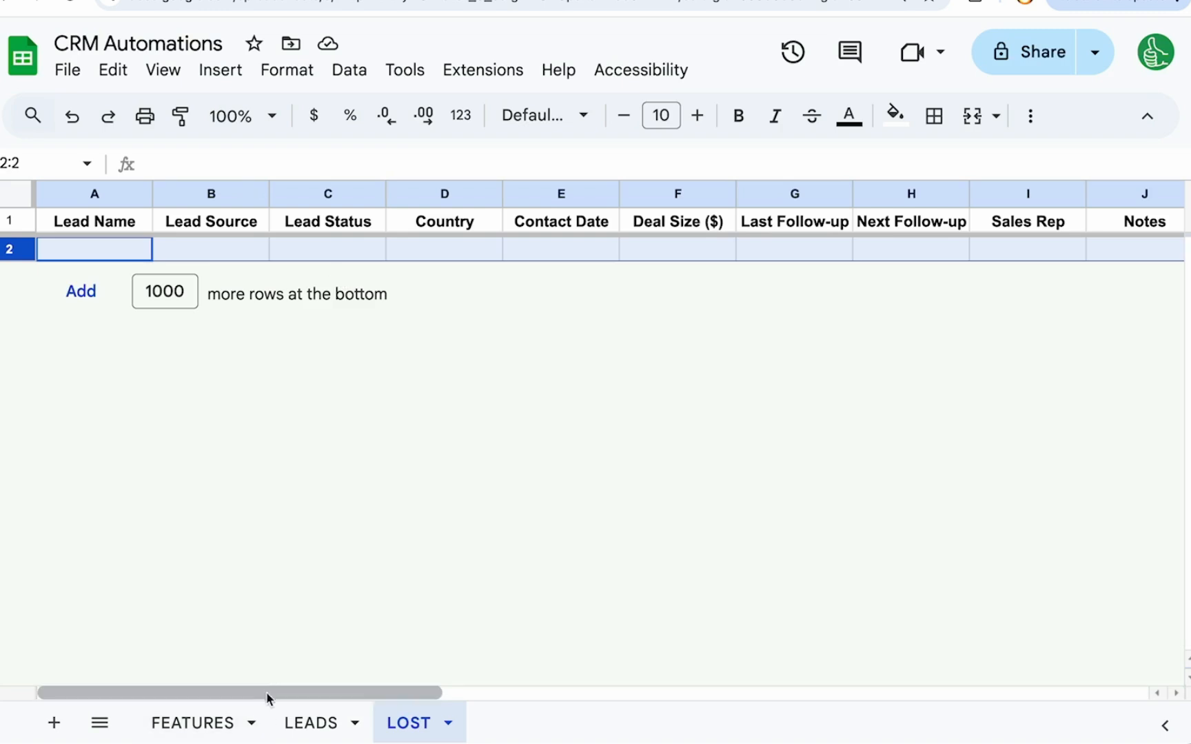
Step: Switch to the CRM Automations spreadsheet, set the row 8 lead's status to Closed Lost in LEADS, and check the LOST sheet for the copied row
left_click(330, 721)
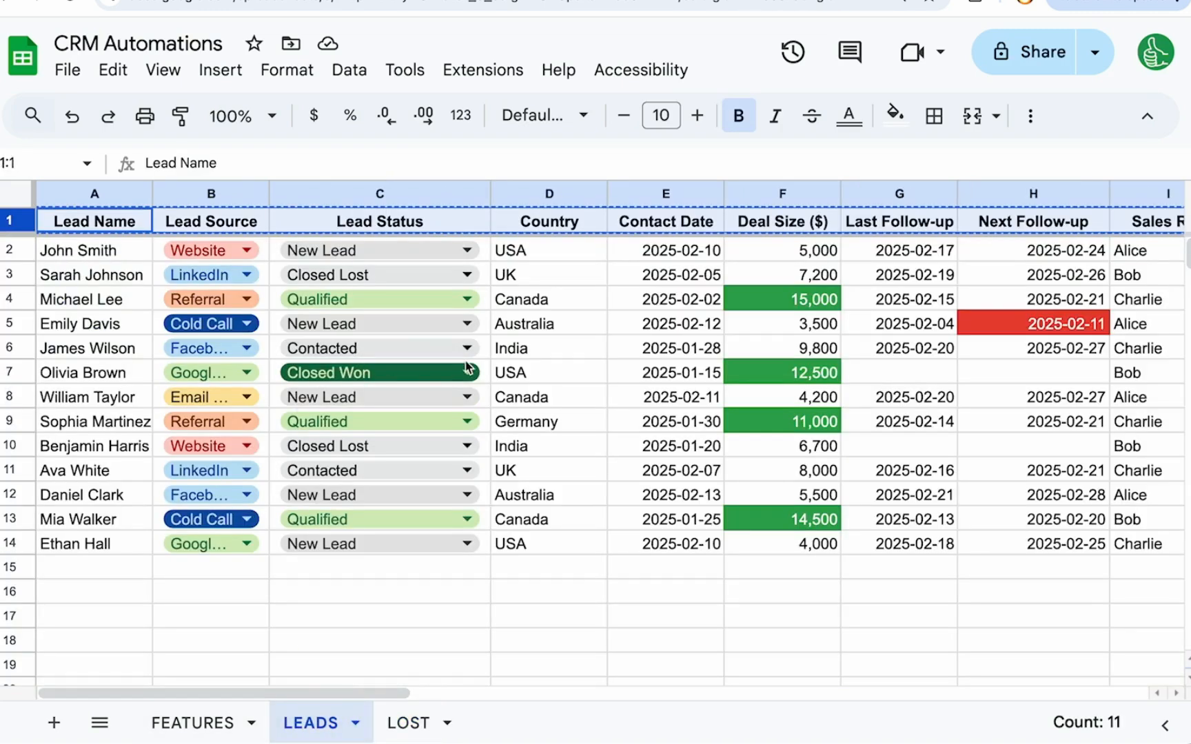
left_click(471, 400)
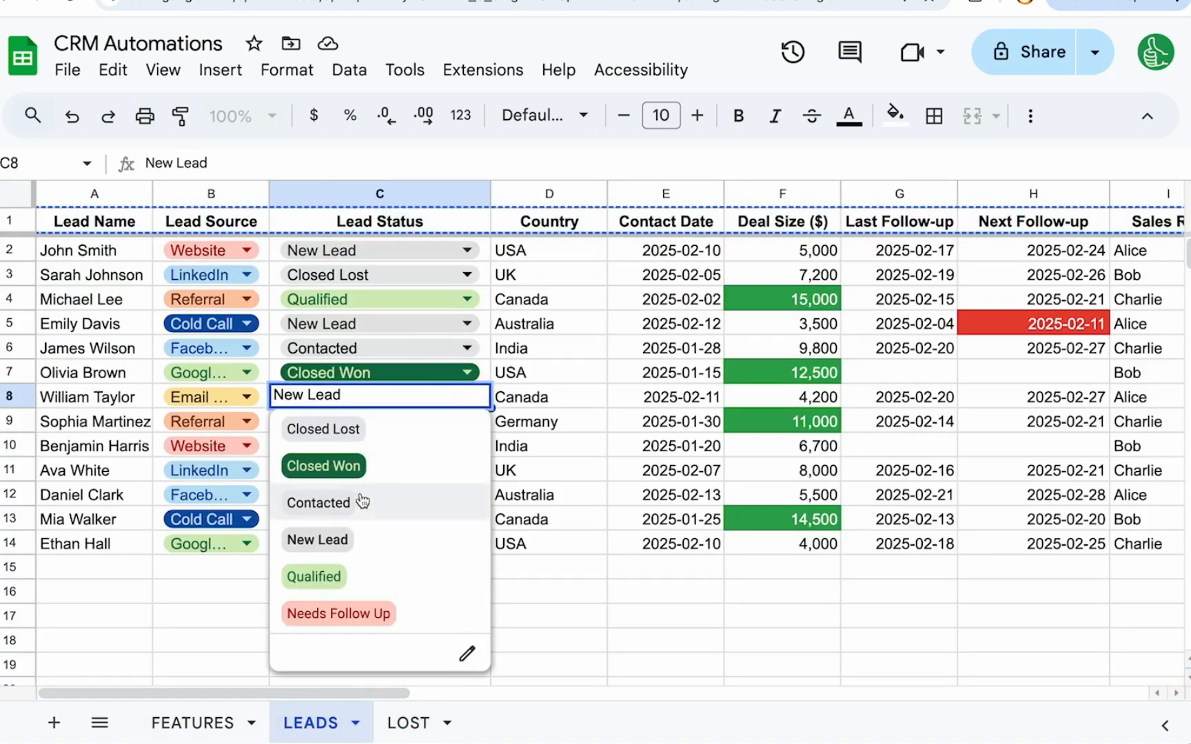
left_click(390, 434)
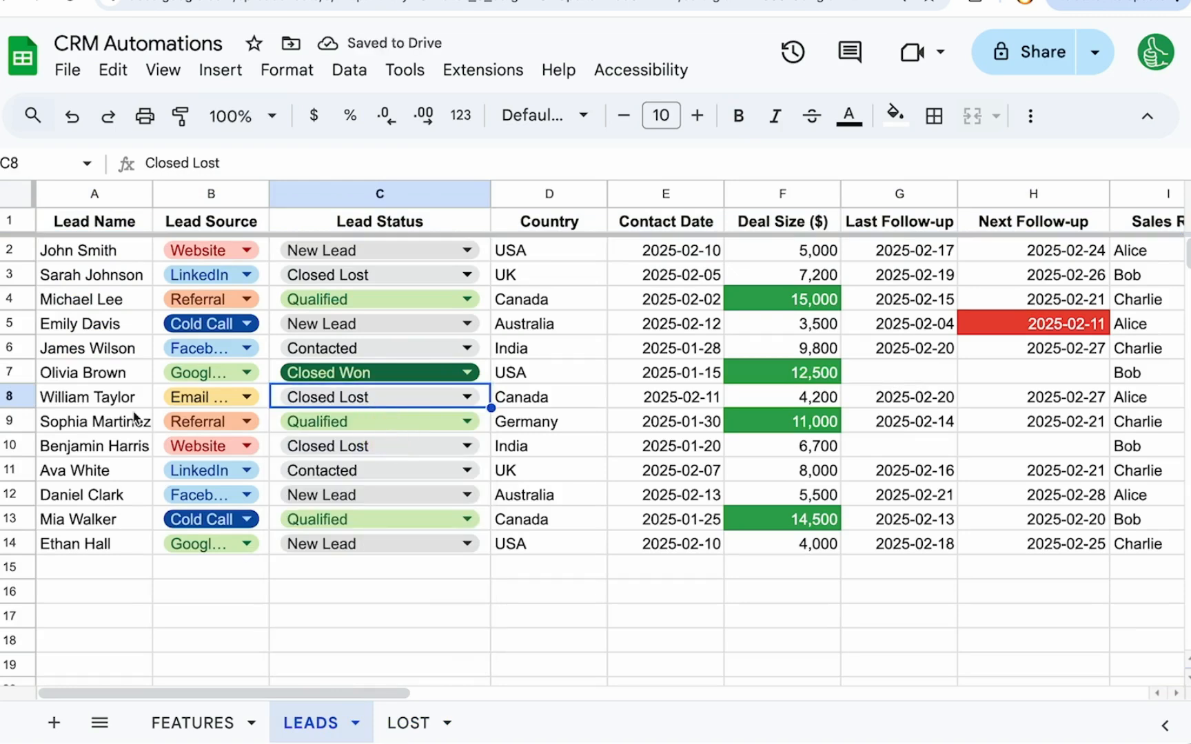
left_click(410, 724)
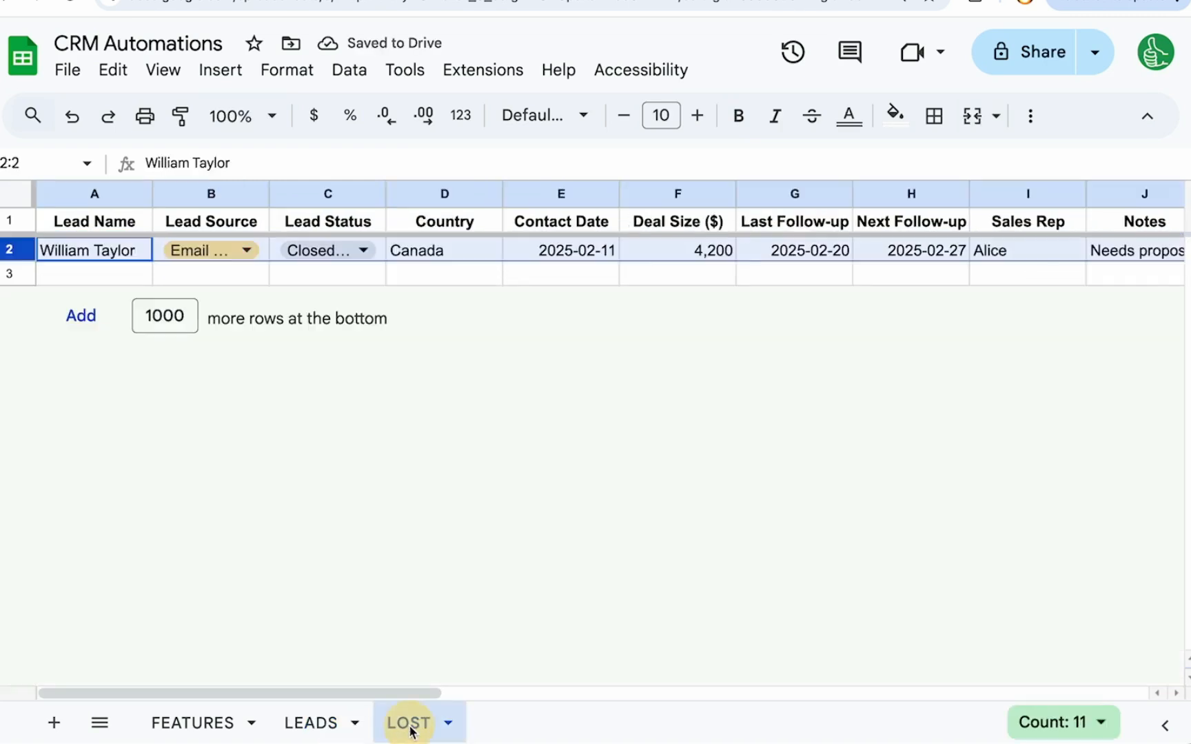
left_click(102, 254)
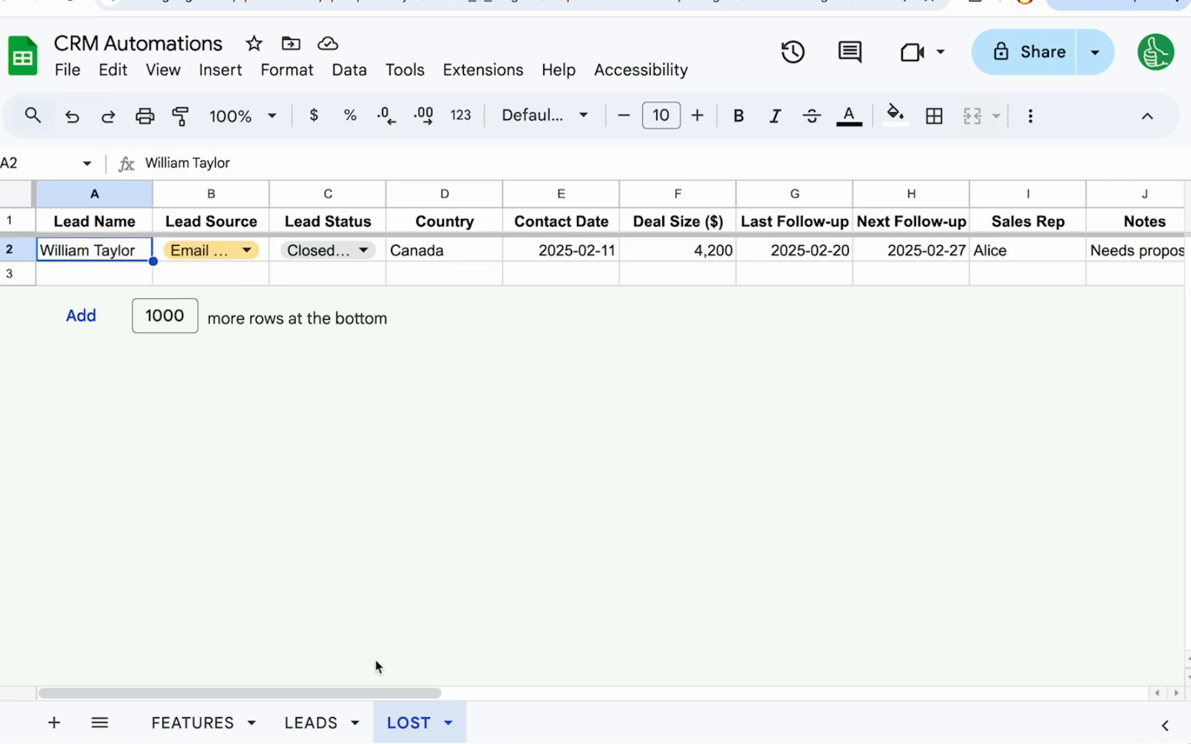
Step: Check the row 8 lead in LEADS, and review the script lines inside the Closed Lost condition
left_click(315, 723)
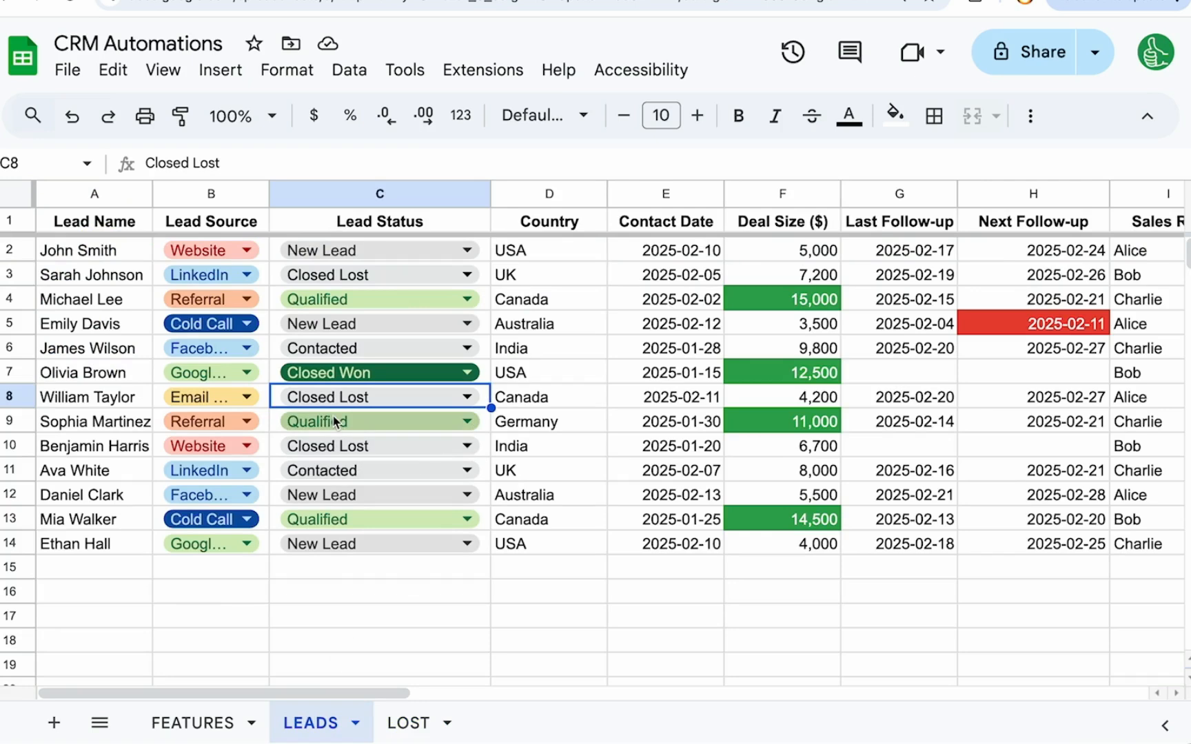
left_click_drag(53, 396, 439, 394)
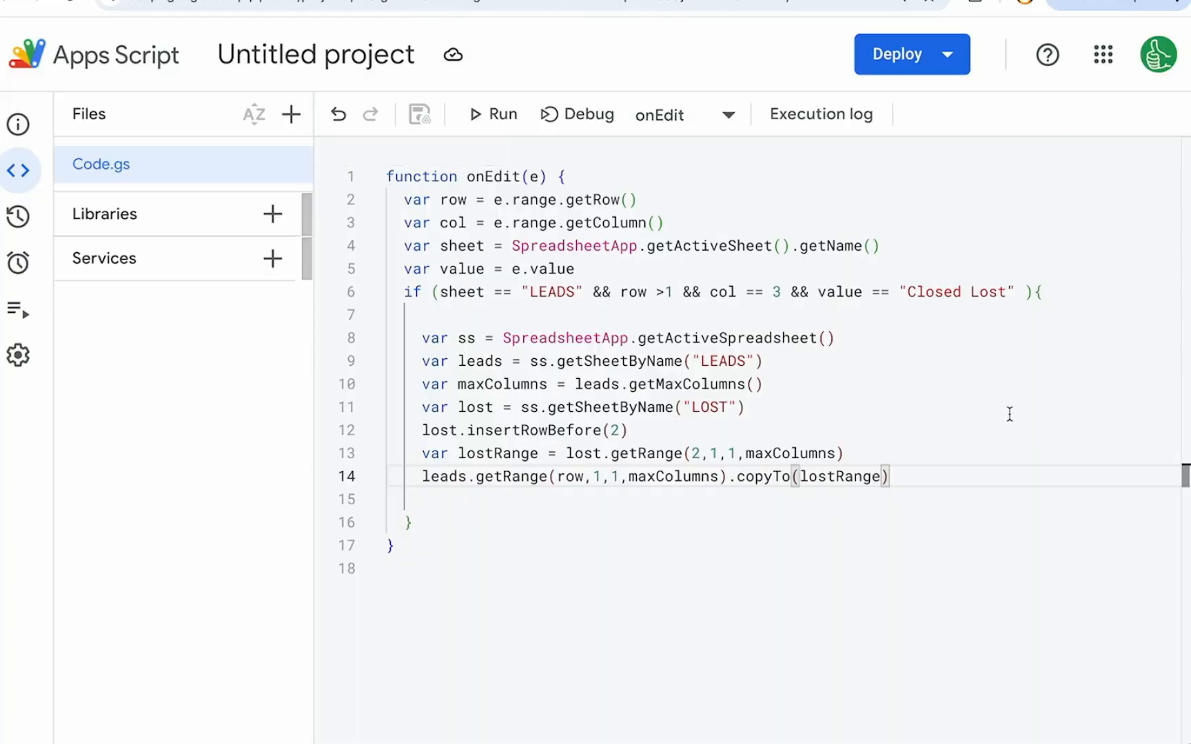
left_click_drag(899, 469, 378, 335)
left_click_drag(916, 282, 978, 284)
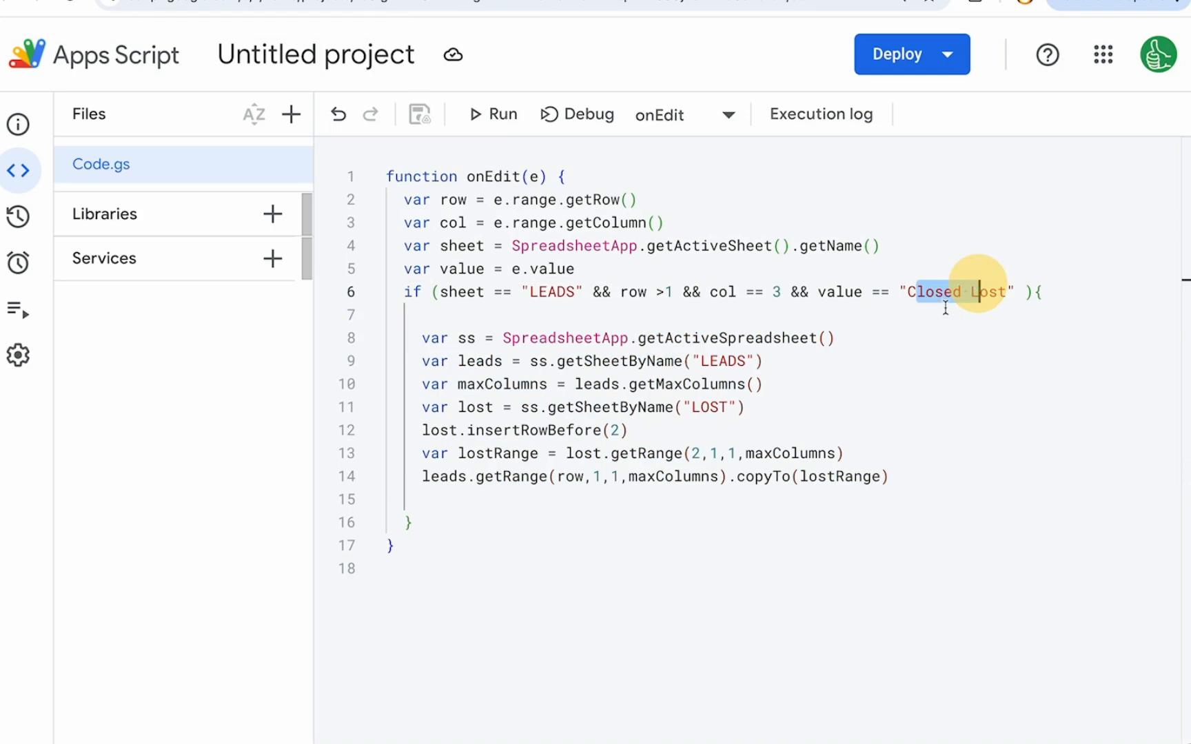
Step: Start a leads.getRange(row,1,) call two lines below the copyTo line of the script
left_click(907, 481)
key("Return")
key("Return")
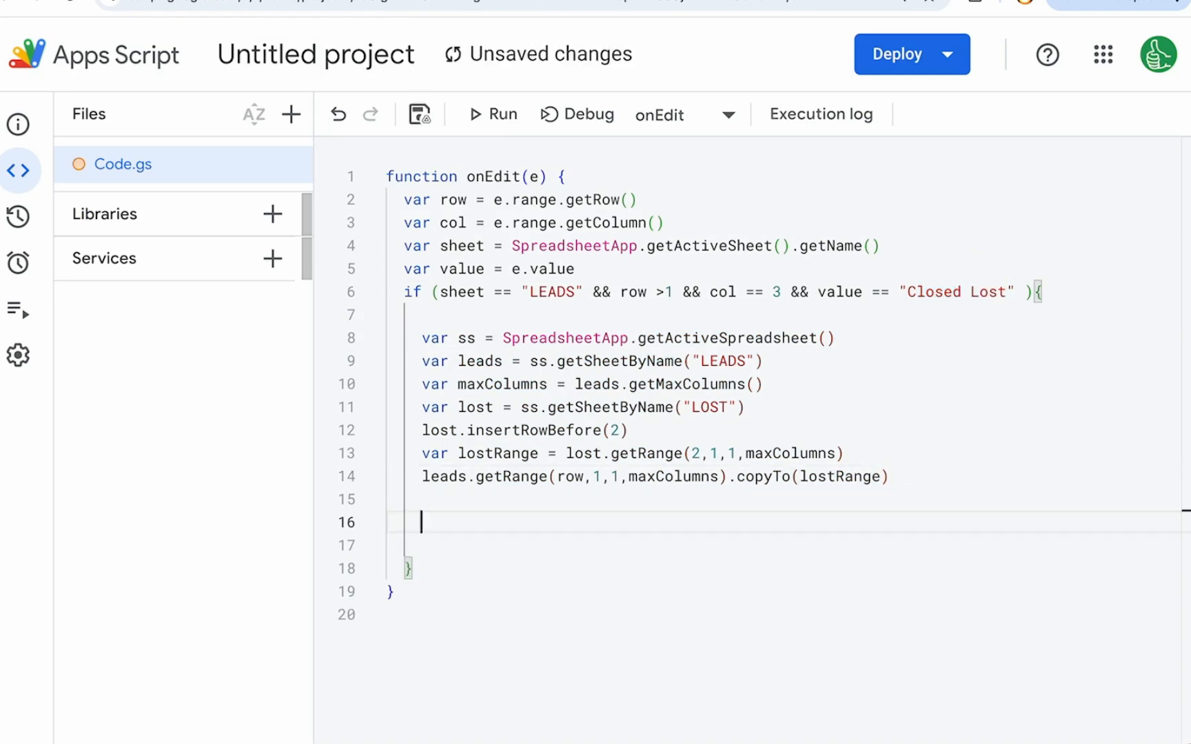
type("leads.gert")
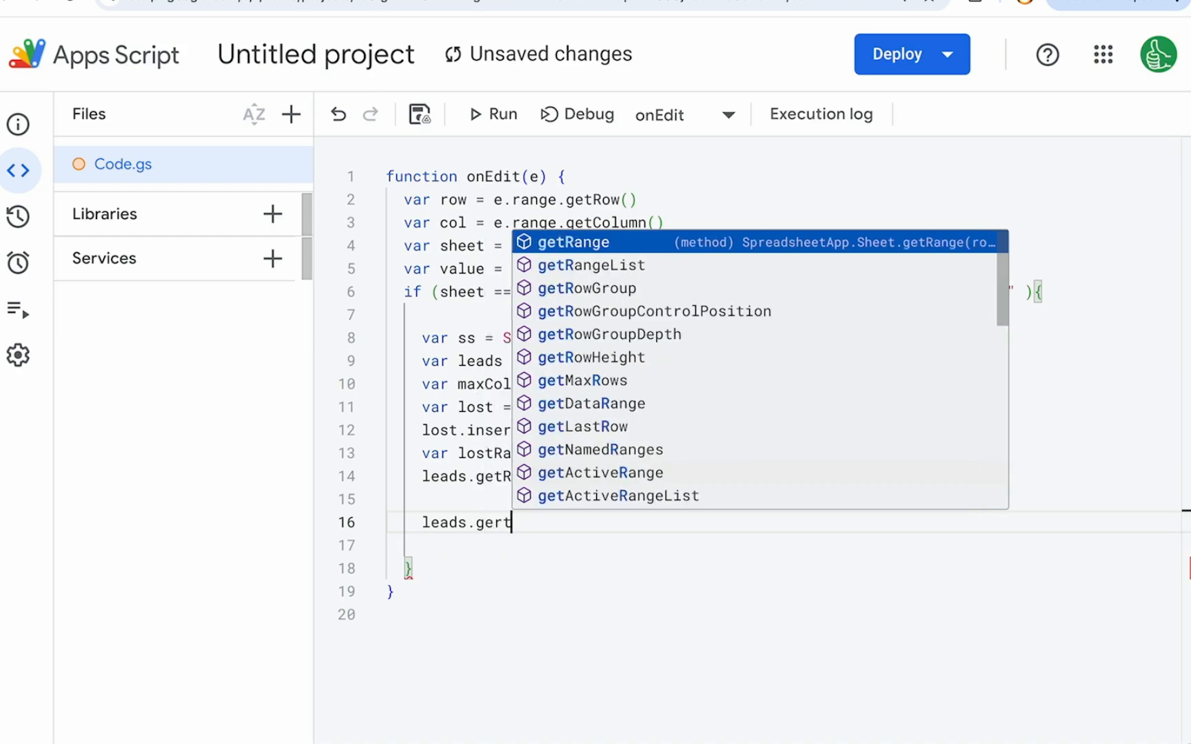
key("BackSpace")
key("BackSpace")
type("tRange(")
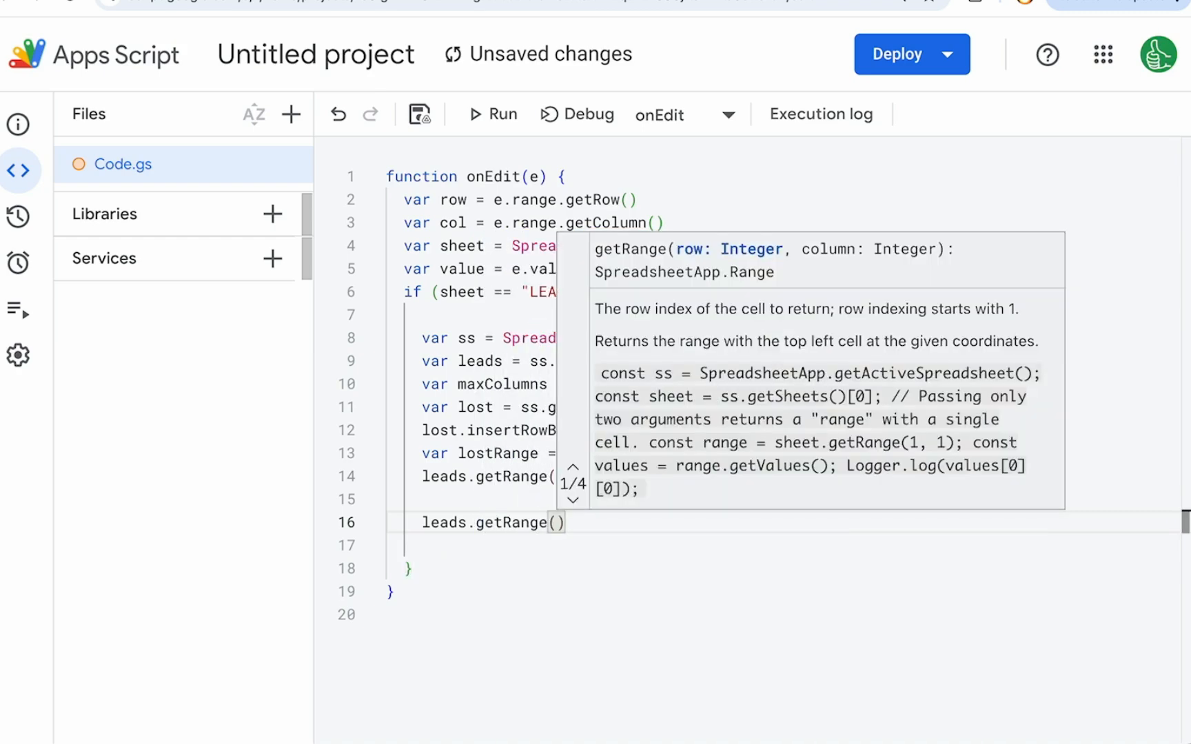
type("row, 1")
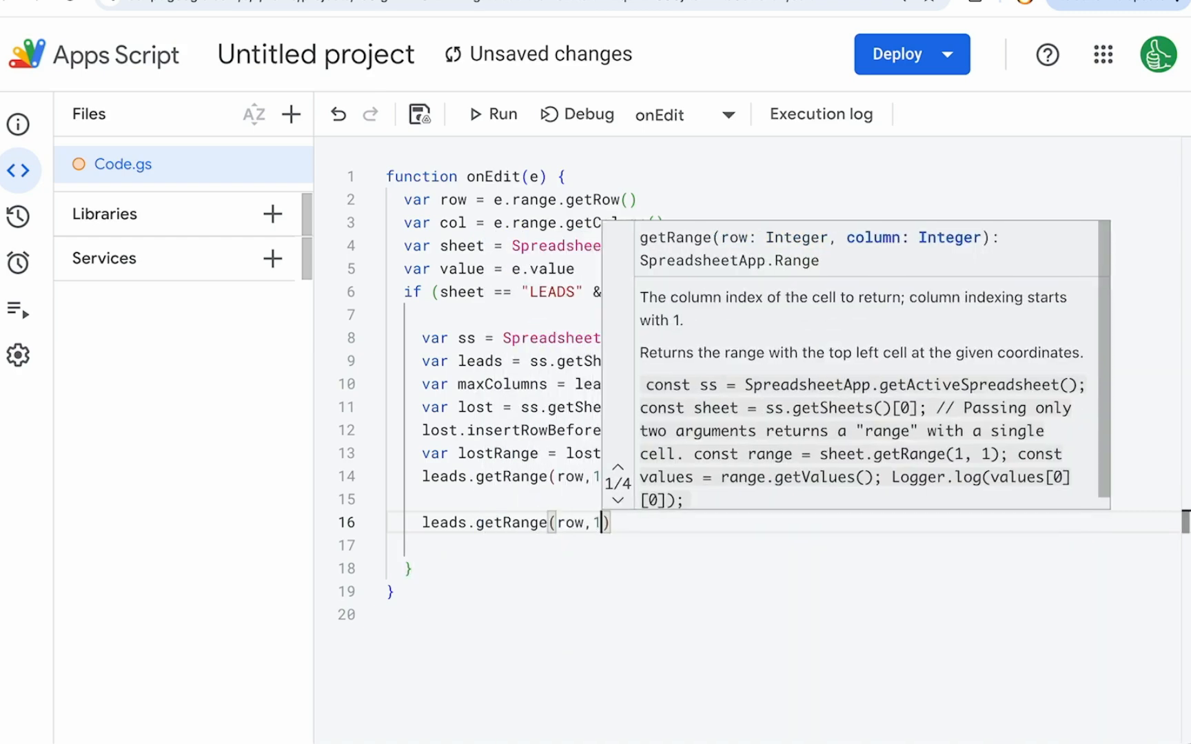
type(",")
key("Escape")
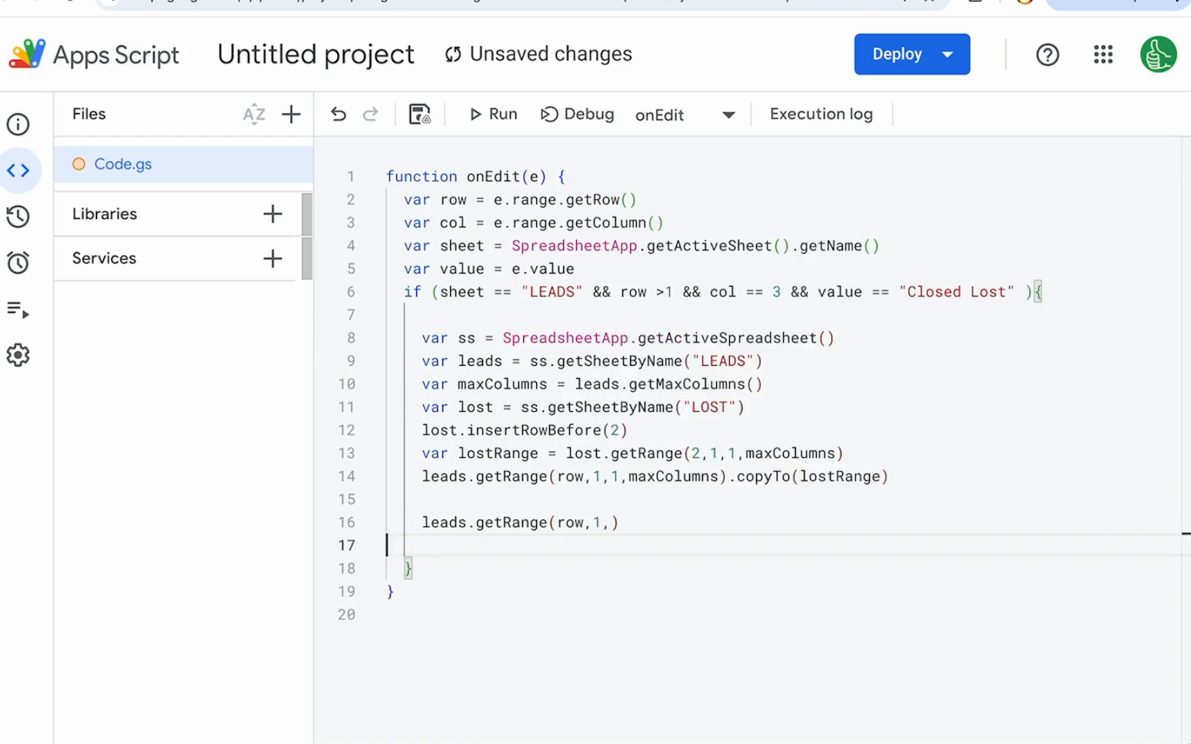
Step: Replace the unfinished getRange call with leads.deleteRow(row) and save the script
key("Delete")
key("BackSpace")
key("BackSpace")
key("BackSpace")
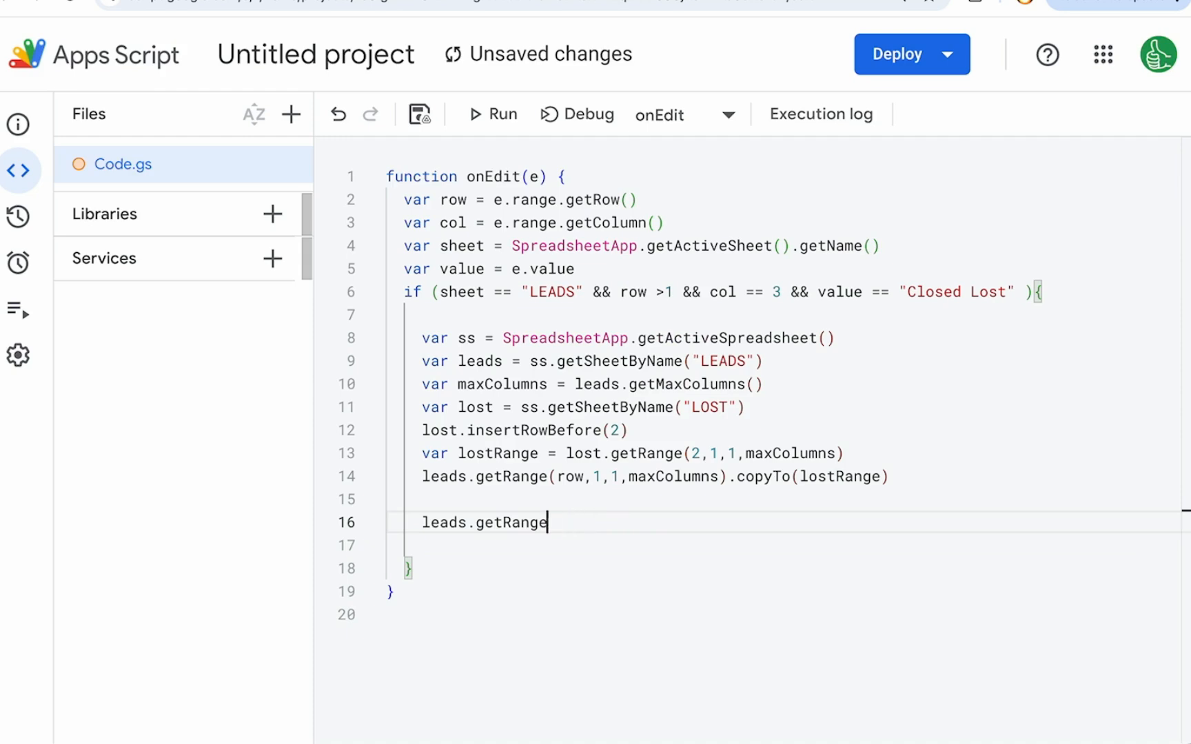
key("BackSpace")
key("BackSpace")
key("BackSpace")
key("BackSpace")
key("BackSpace")
key("BackSpace")
key("BackSpace")
key("BackSpace")
type("delet")
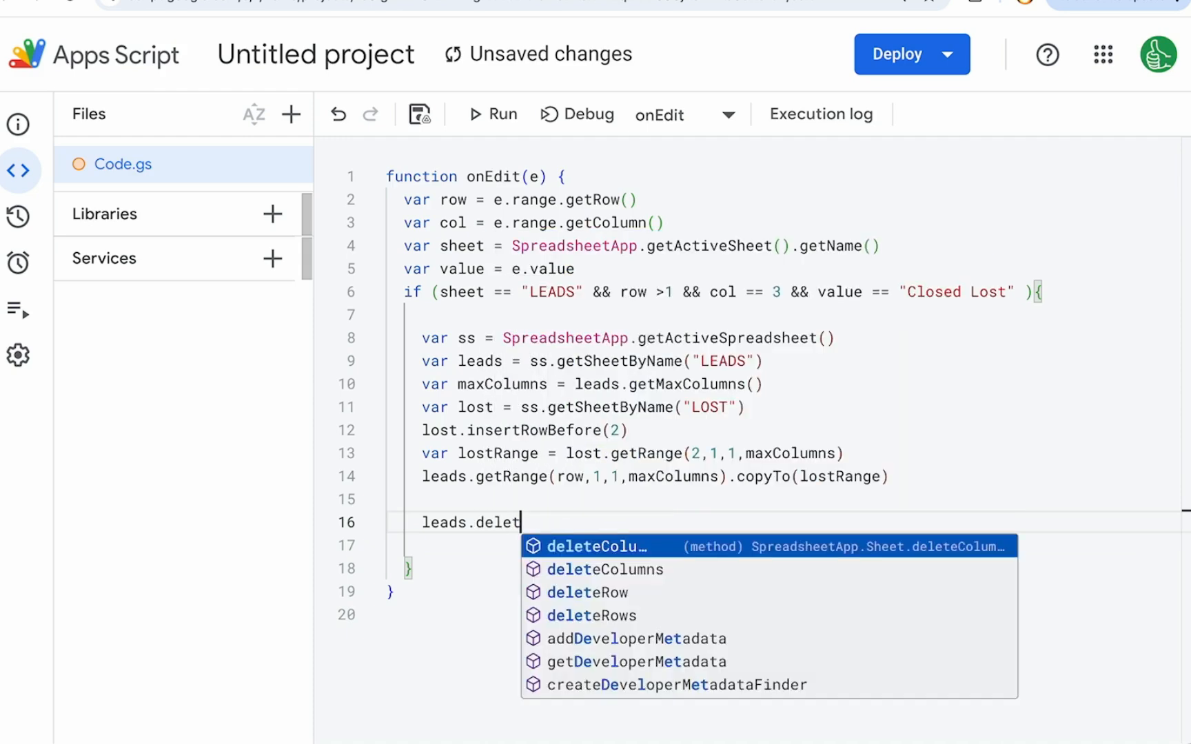
type("eRow(row")
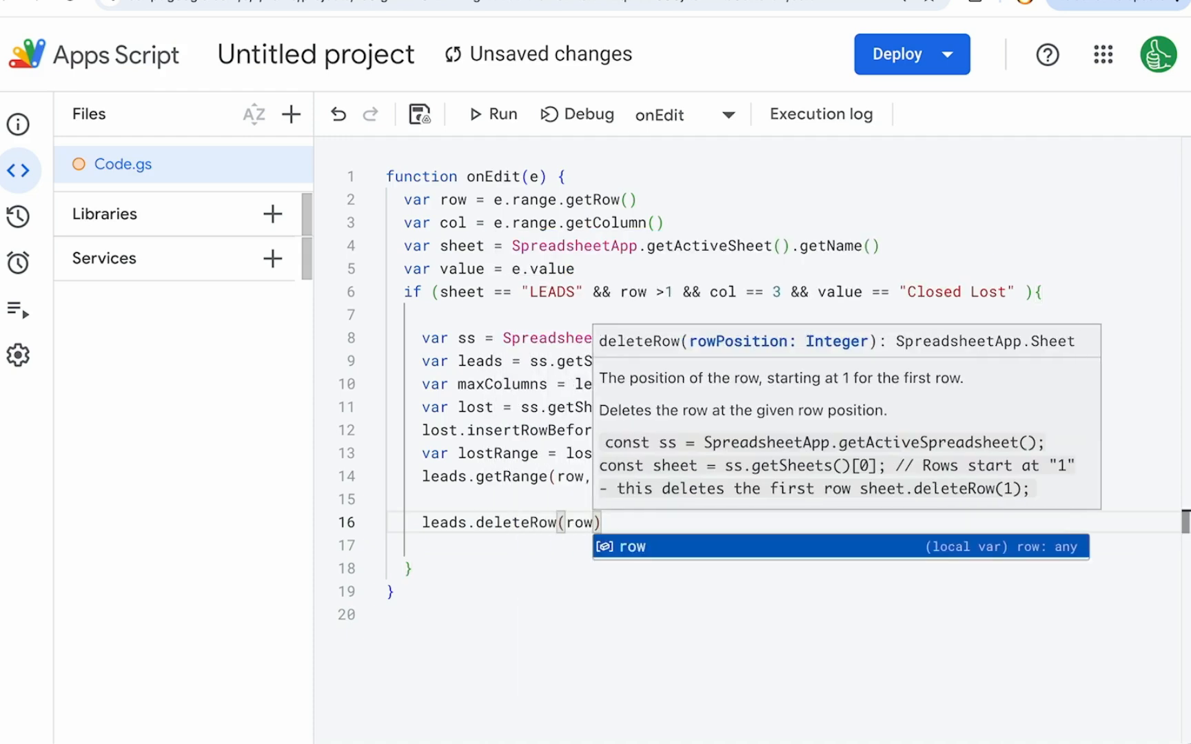
left_click(502, 407)
key("ctrl+s")
Step: In the spreadsheet, change the row 8 lead's status to Contacted and back to Closed Lost, and check the rows of the LOST sheet
left_click(262, 1)
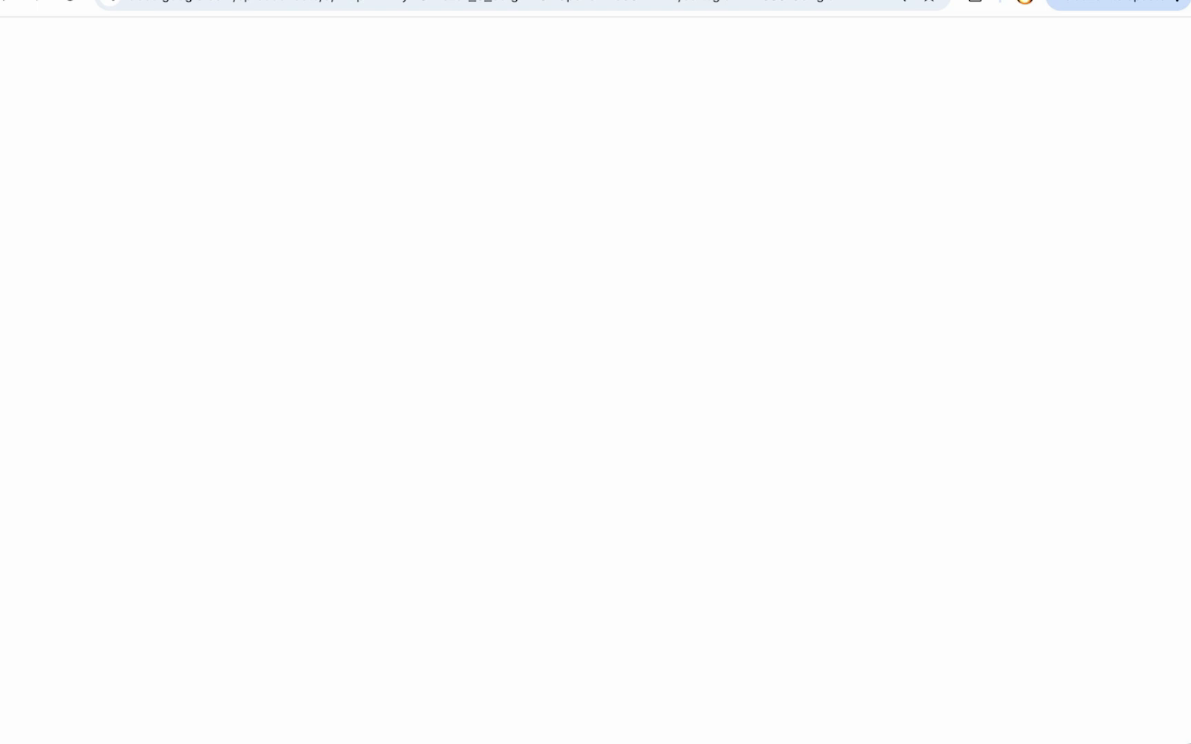
left_click(400, 408)
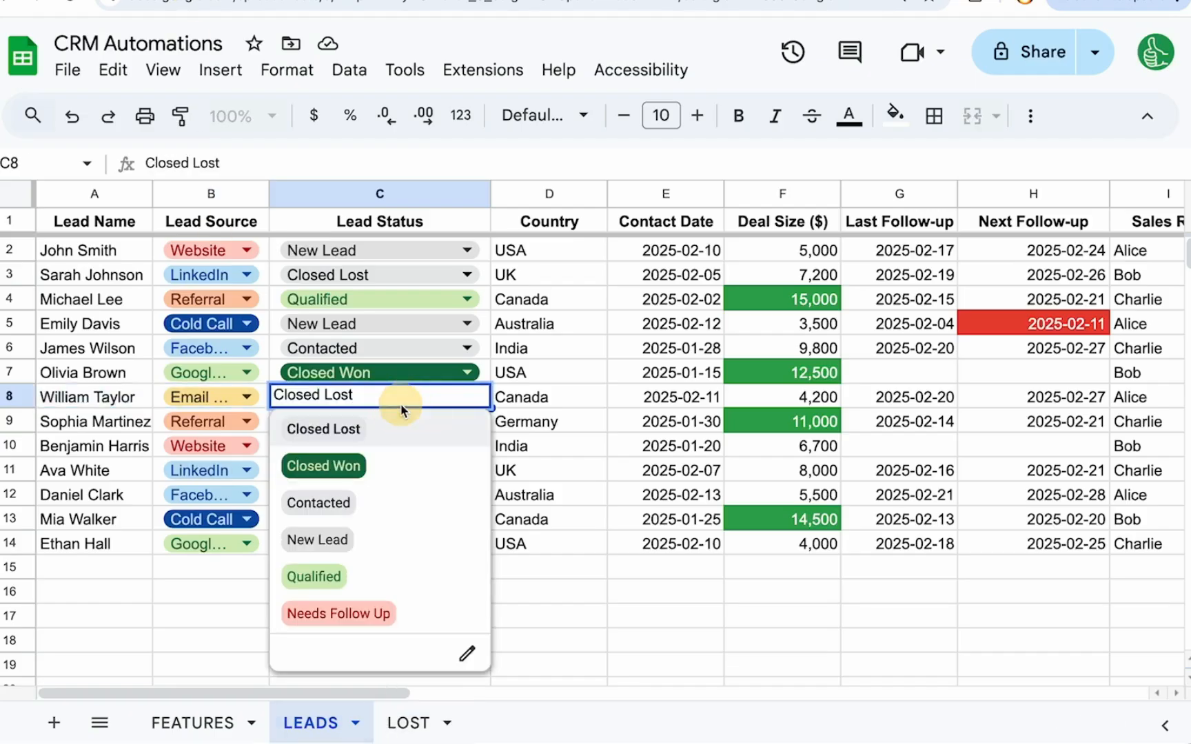
left_click(362, 502)
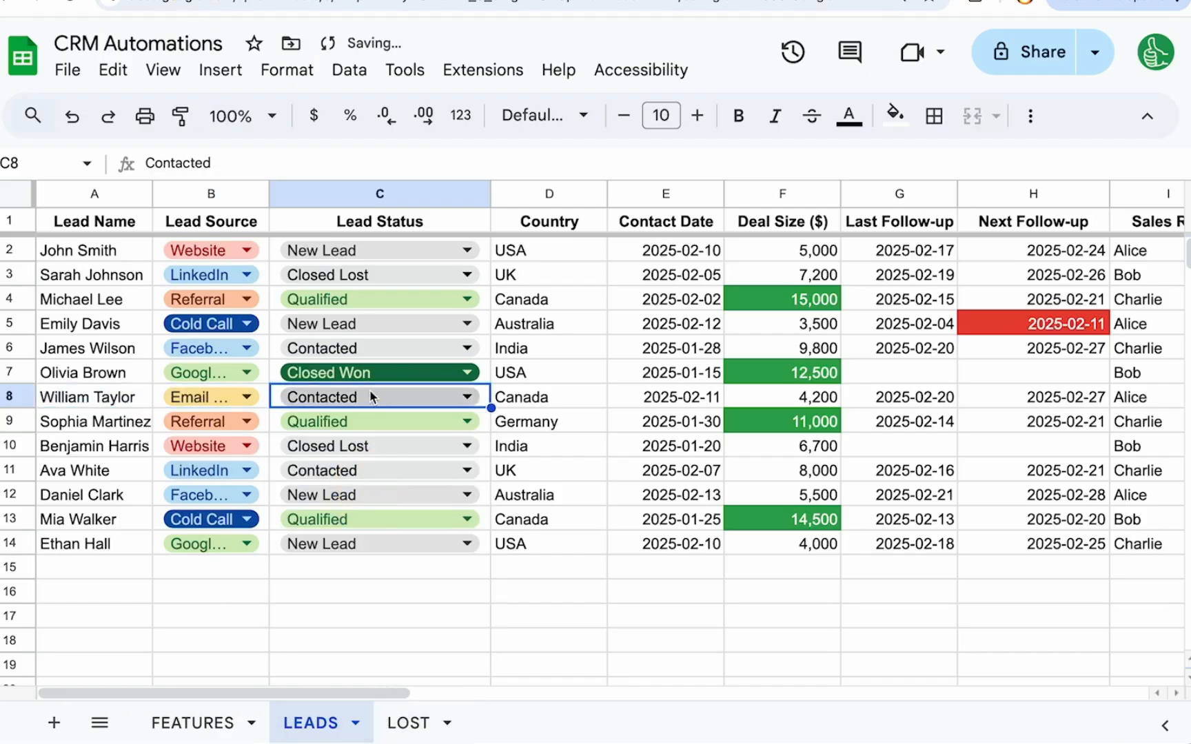
left_click(371, 402)
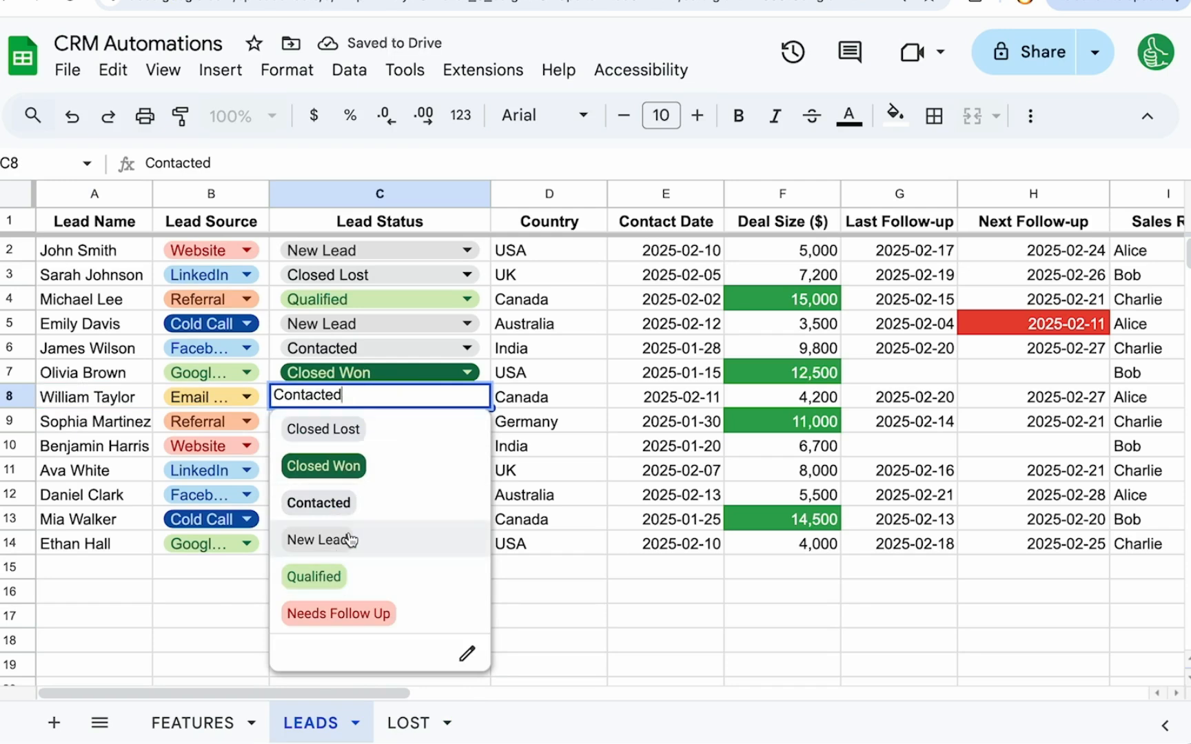
left_click(365, 430)
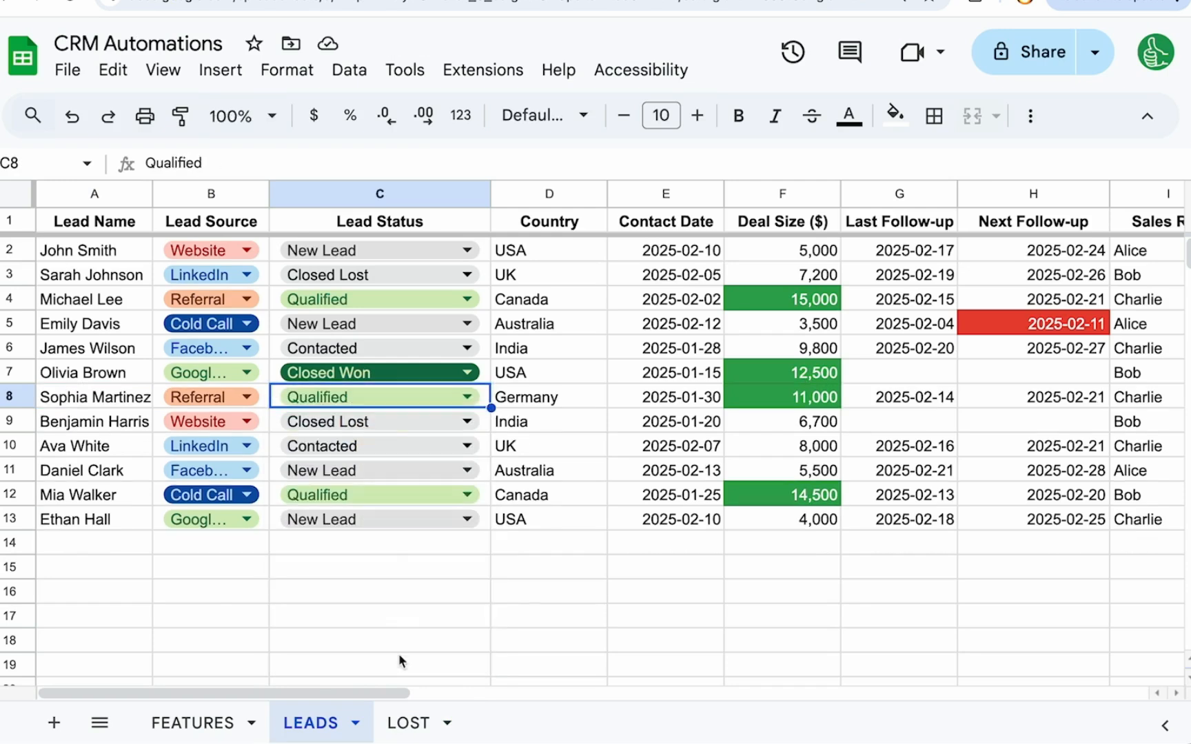
left_click(403, 723)
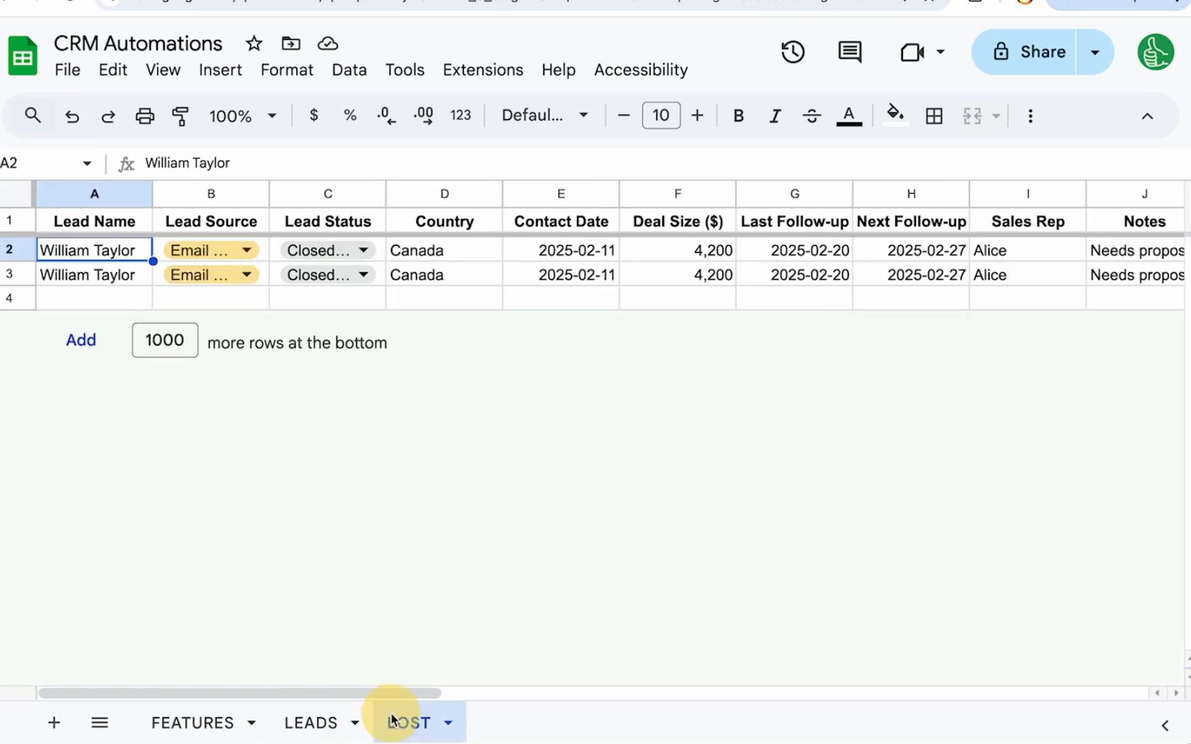
left_click_drag(131, 275, 355, 274)
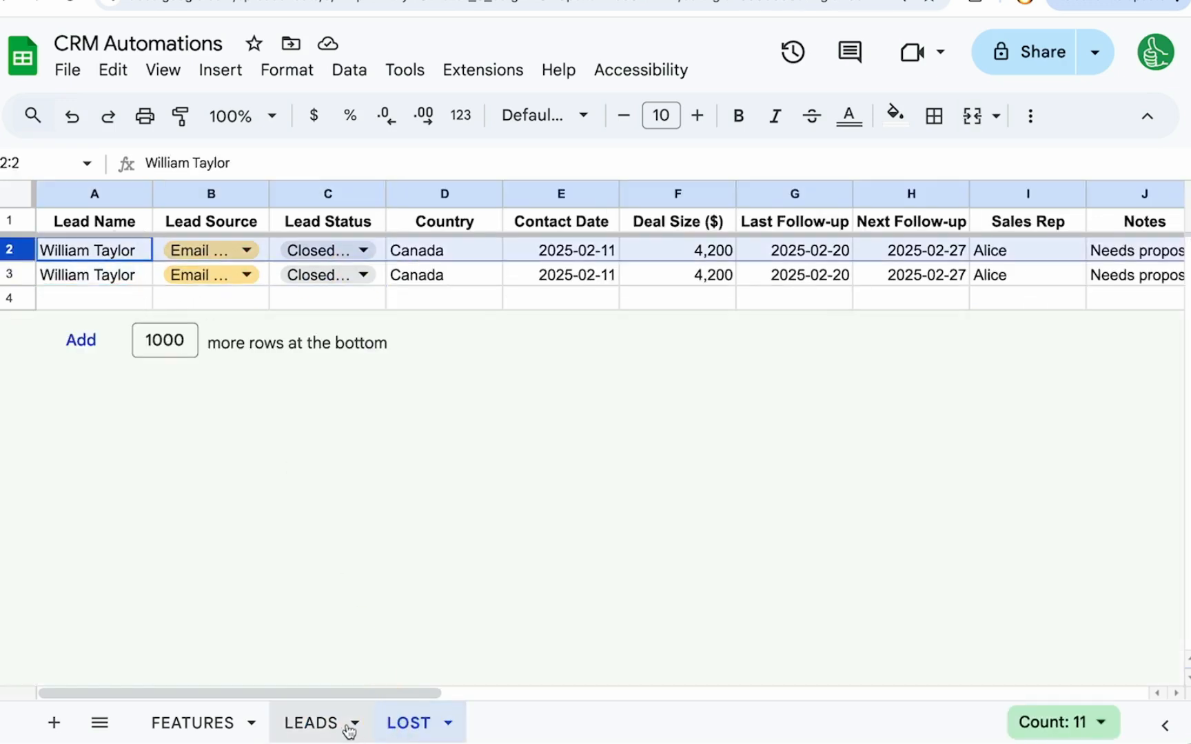
Step: Set the row 12 lead's status to Closed Lost in LEADS and check row 2 of the LOST sheet
left_click(317, 723)
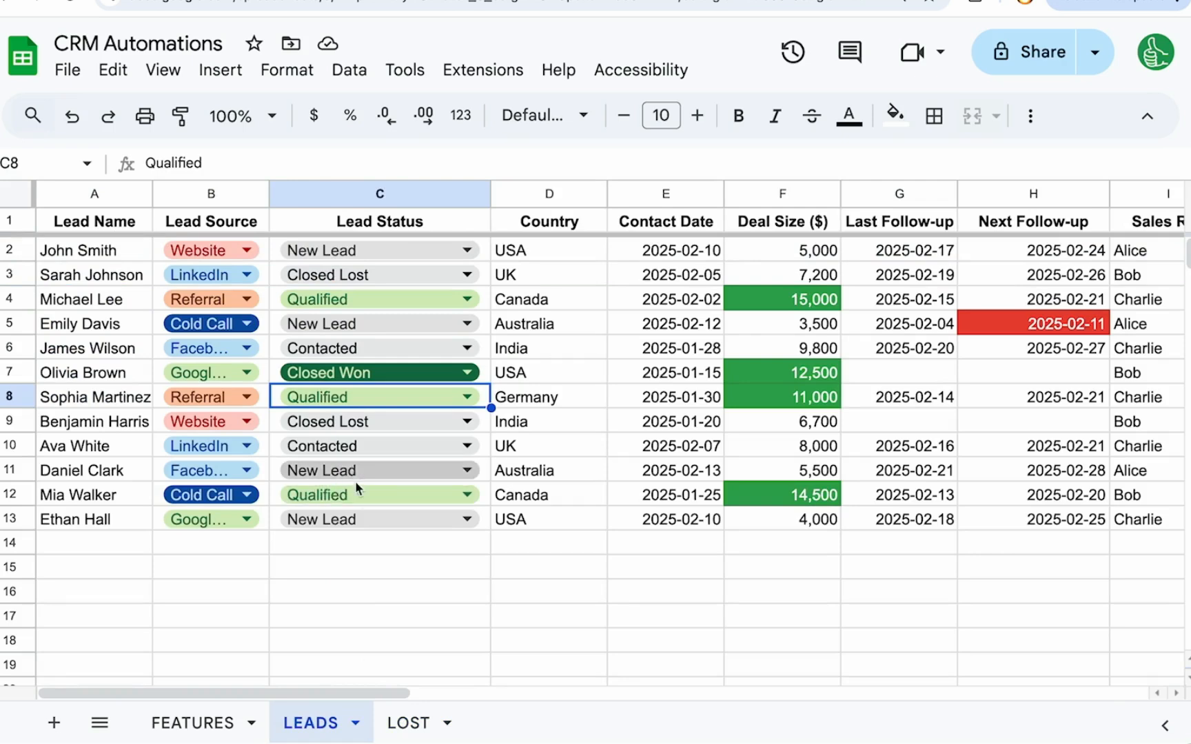
left_click(356, 491)
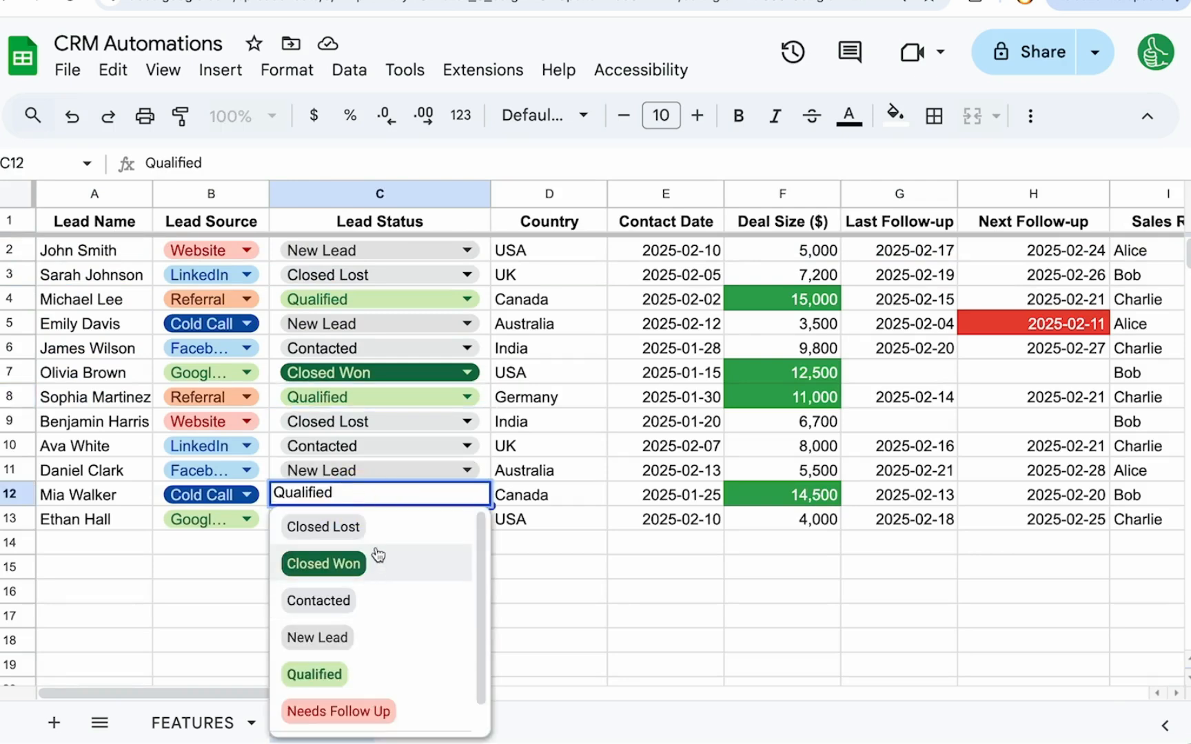
left_click(382, 528)
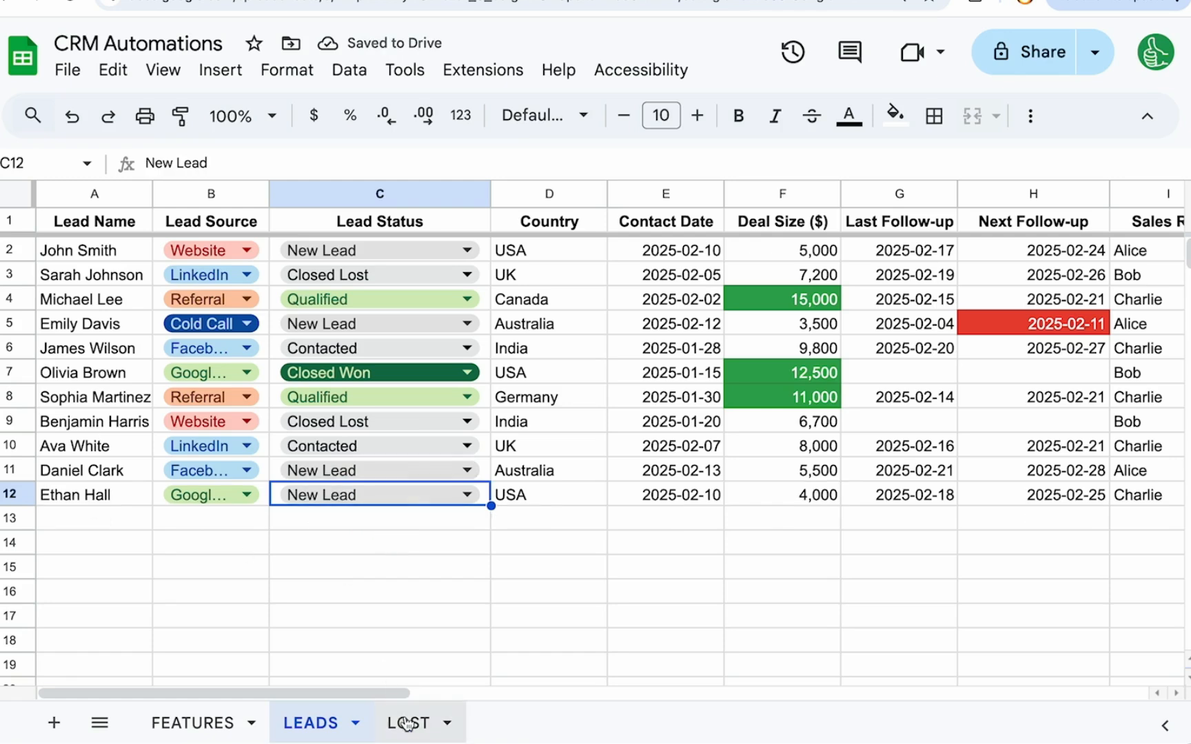
left_click(407, 723)
left_click_drag(100, 261, 946, 262)
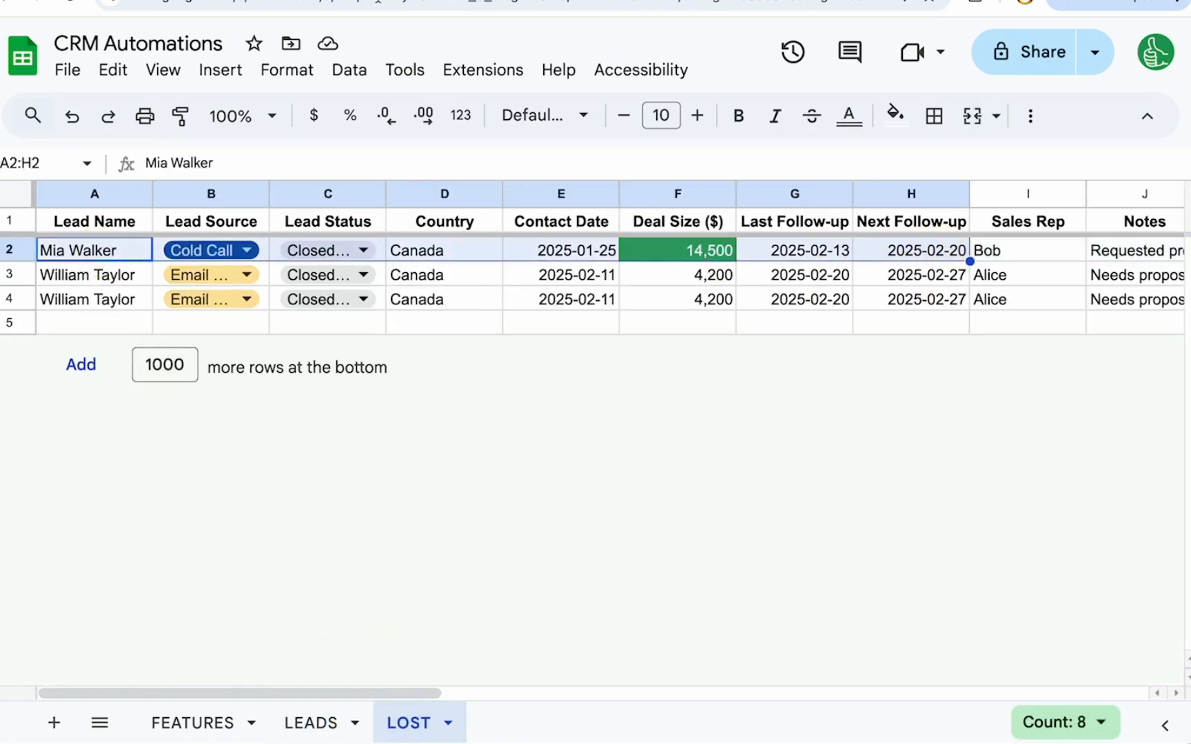
Step: Highlight the complete onEdit function in the script for review, and tick the Archive Lost Leads checkbox in the FEATURES sheet
left_click(369, 0)
left_click_drag(458, 600, 332, 173)
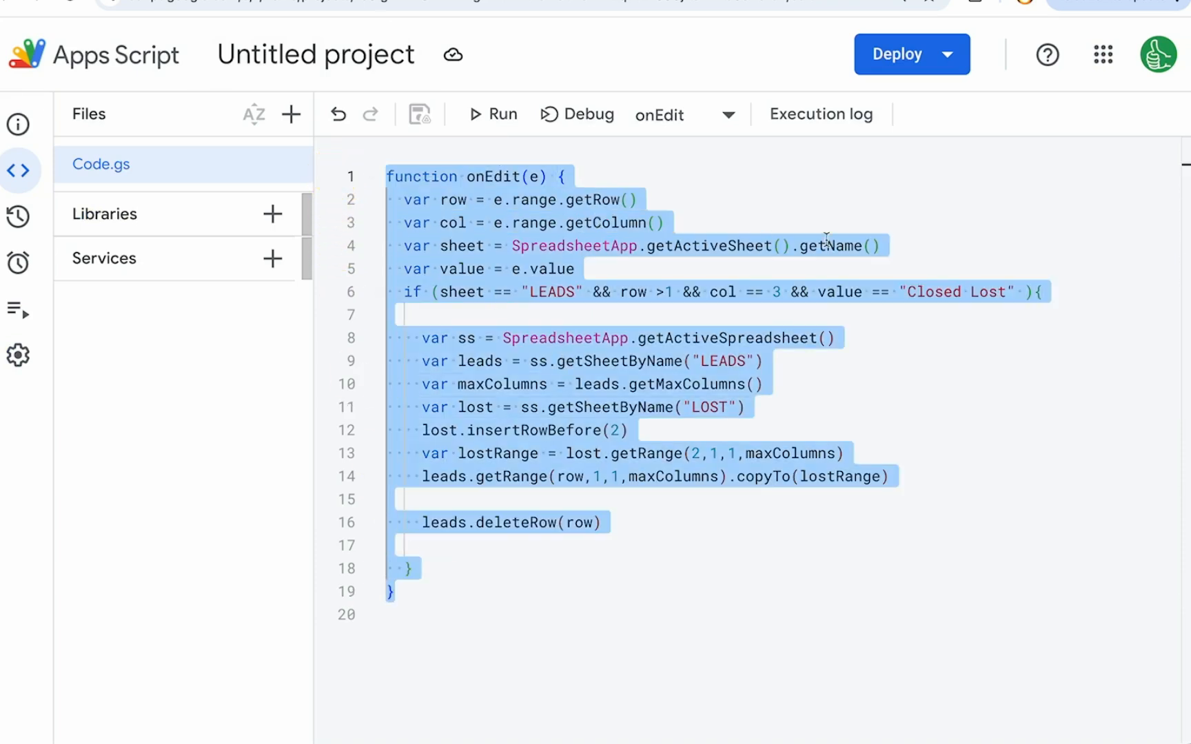
key("ctrl+shift+Tab")
left_click(215, 728)
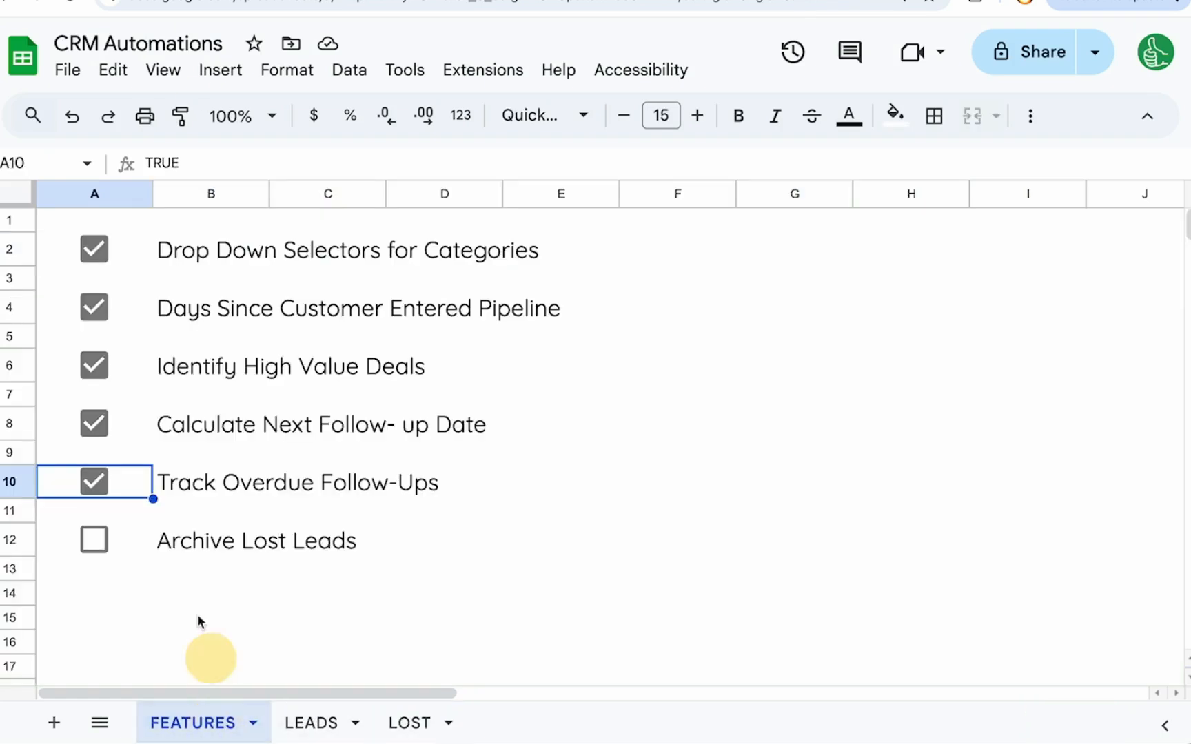
left_click(95, 540)
left_click(286, 580)
left_click(297, 553)
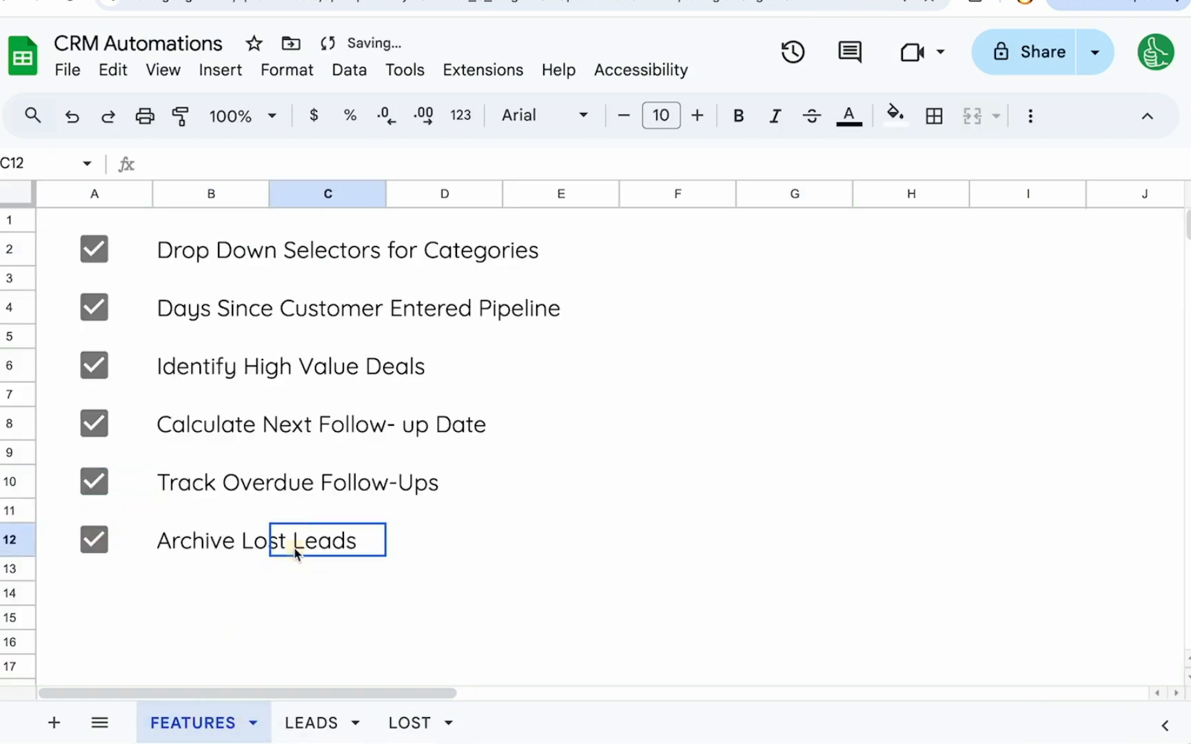
left_click(218, 541)
Step: In the Apps Script editor, examine the "Closed Lost" condition on line 6 and the "LOST" sheet name on line 11
key("ctrl+Tab")
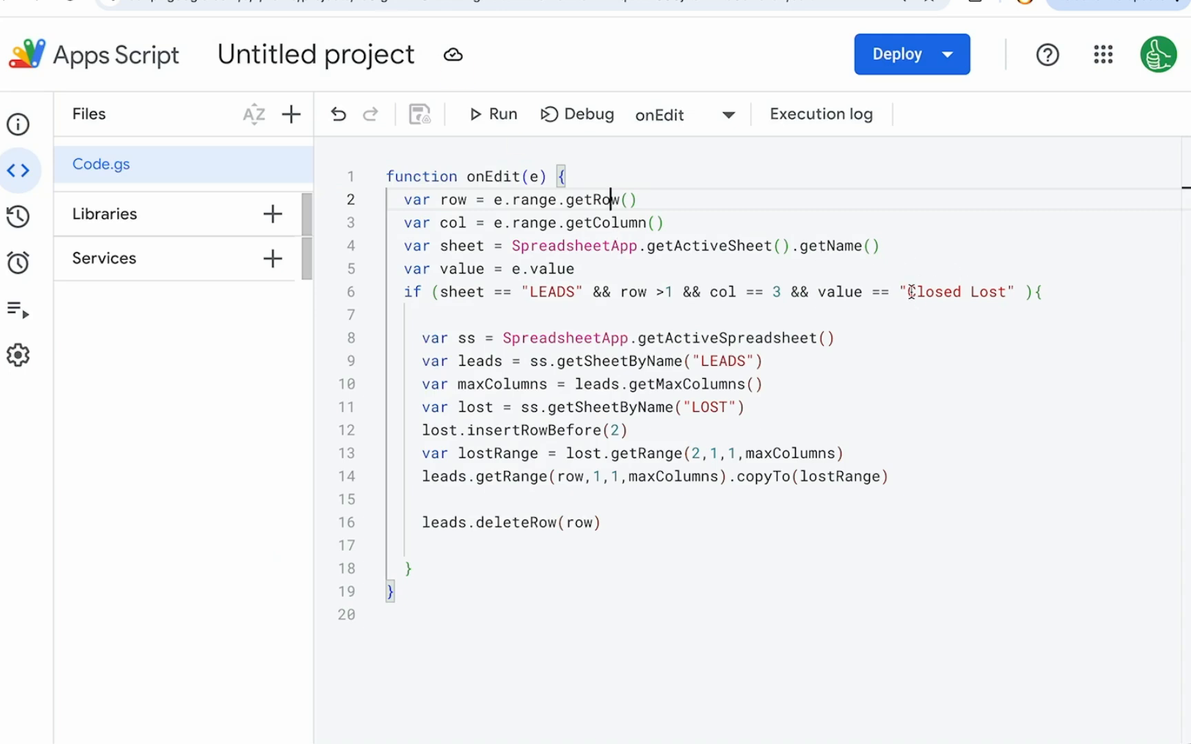
left_click_drag(910, 293, 1014, 295)
left_click(706, 403)
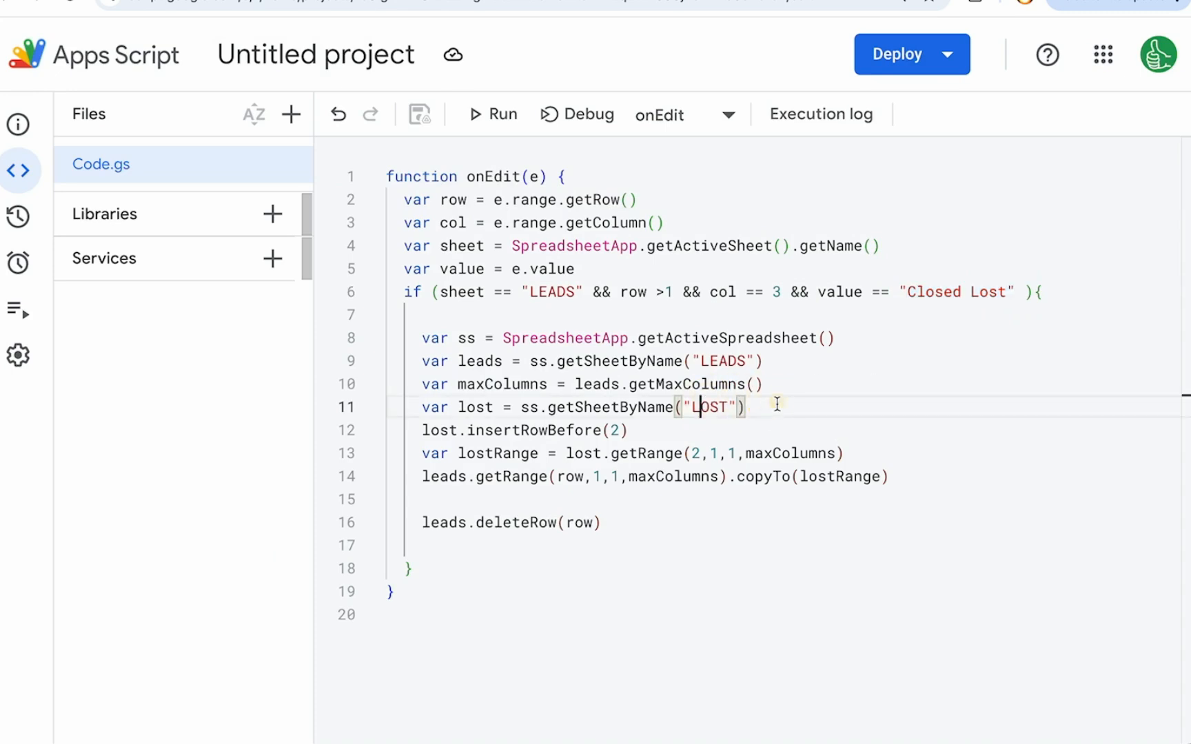
left_click(698, 420)
left_click(697, 406)
double_click(700, 408)
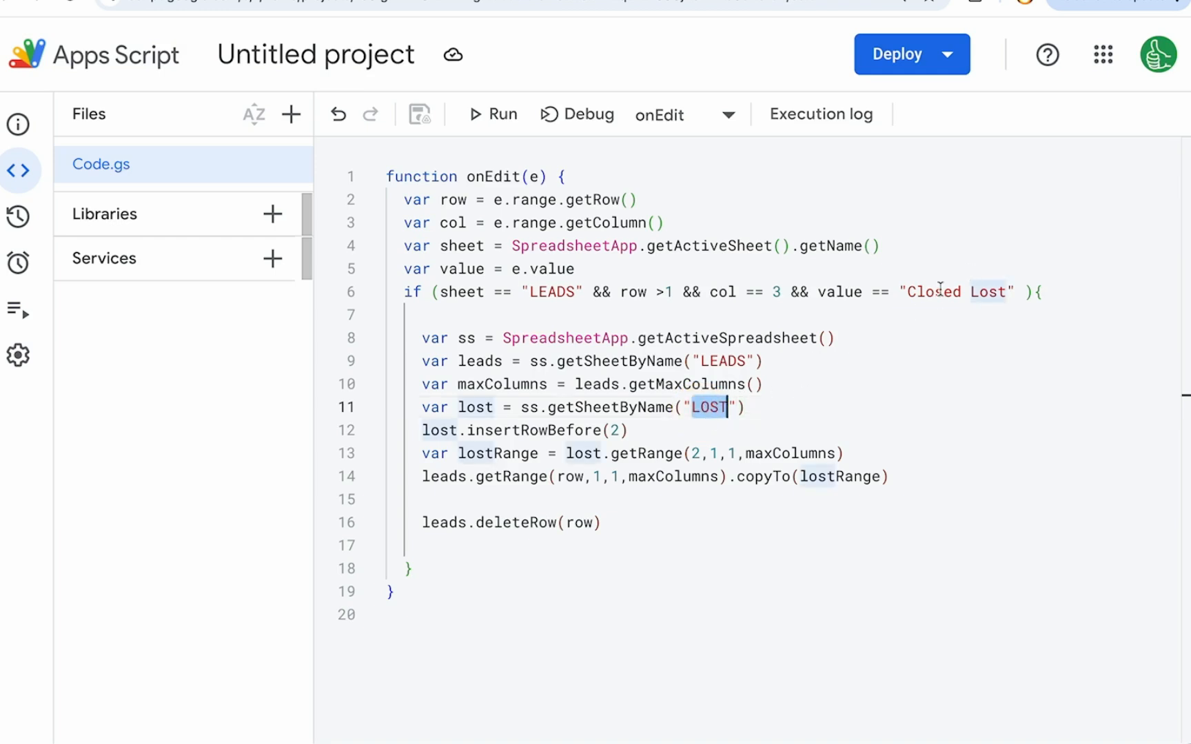
left_click(965, 288)
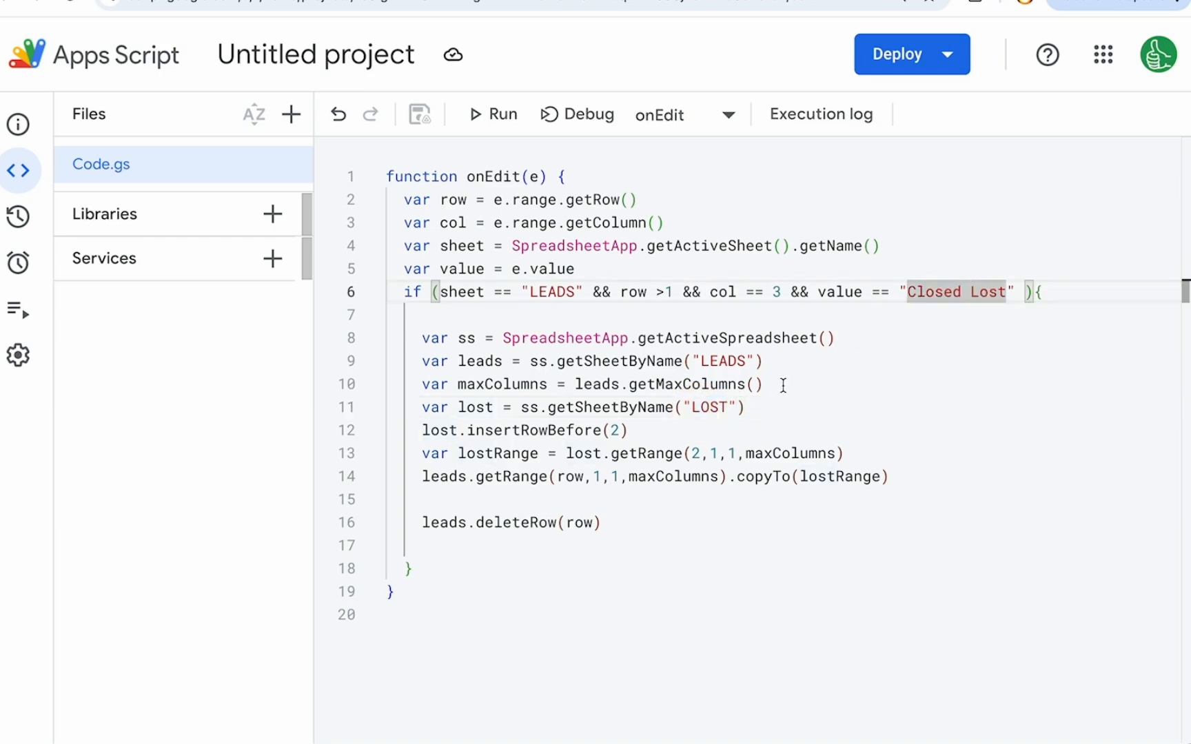